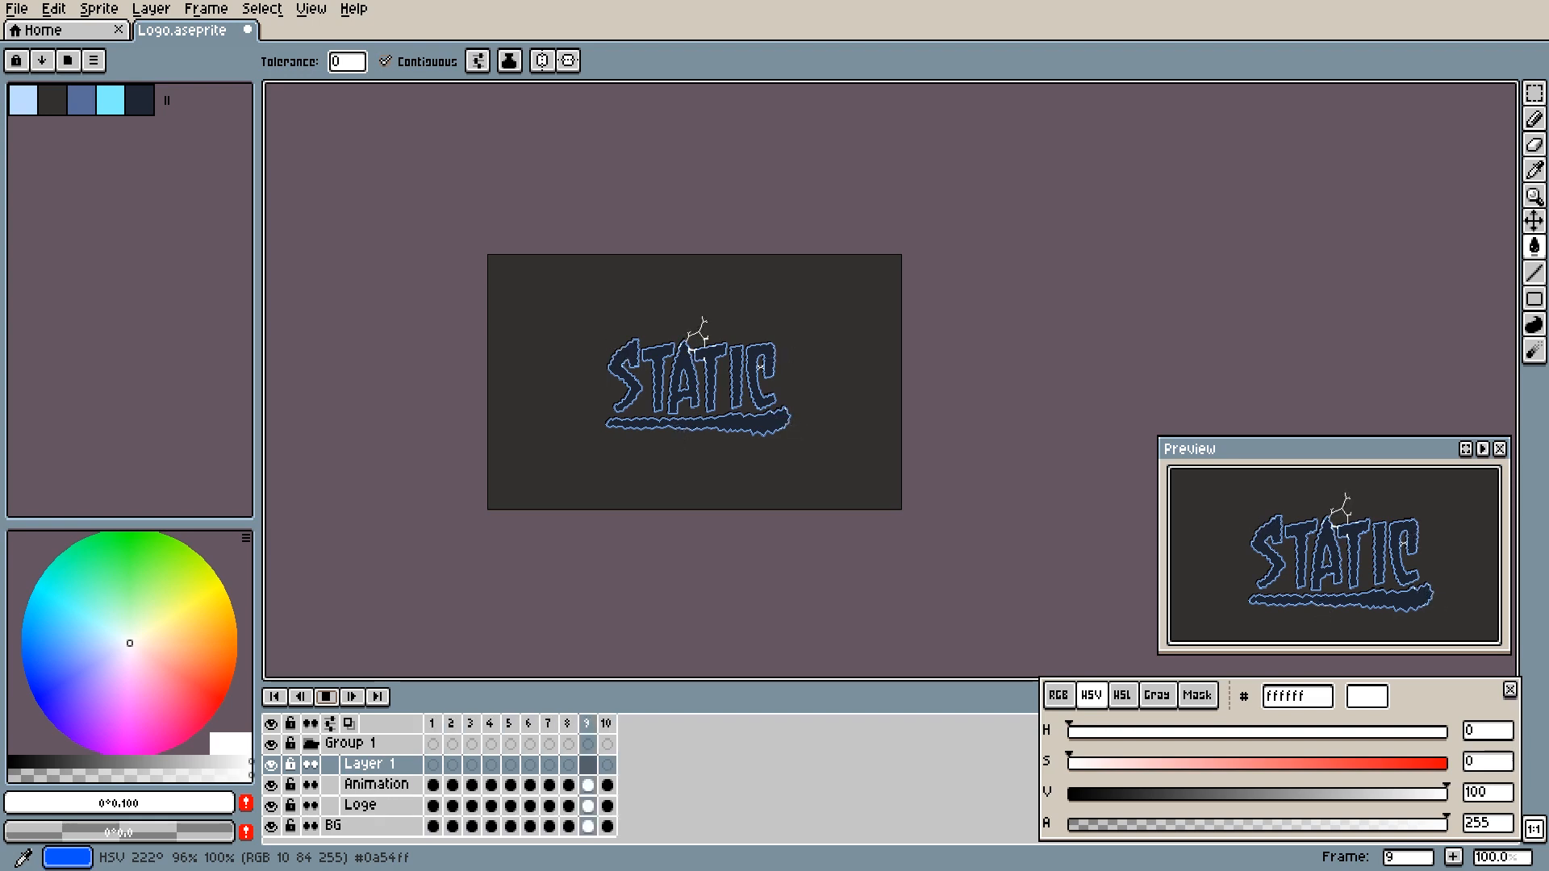
- Stop the playback, hide the Animation layer and select frame 1 of Layer 1
left_click(327, 696)
left_click(271, 785)
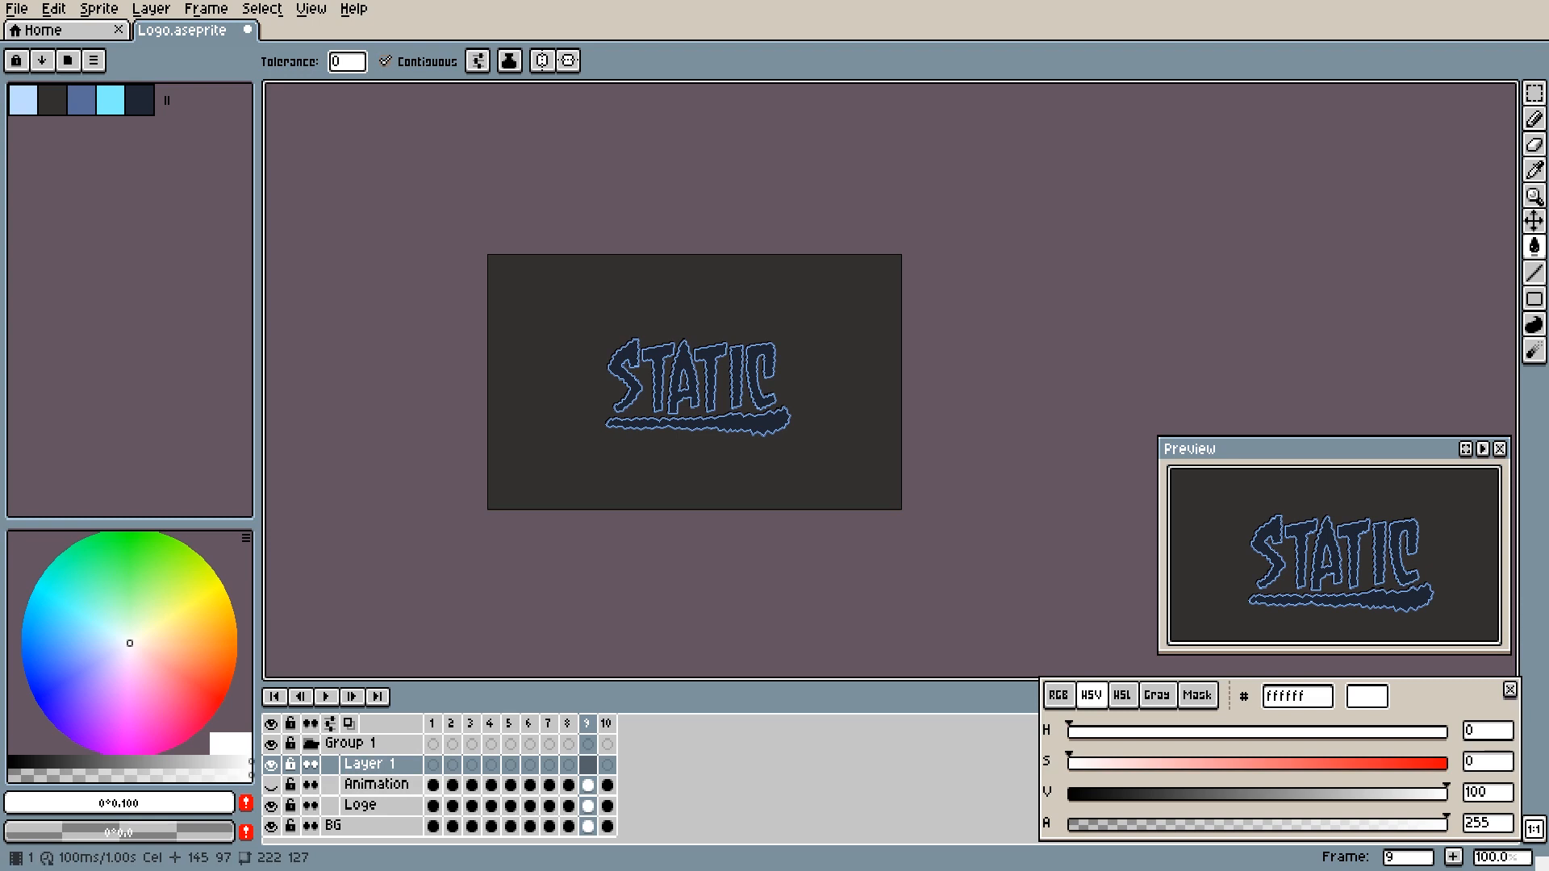
left_click(406, 767)
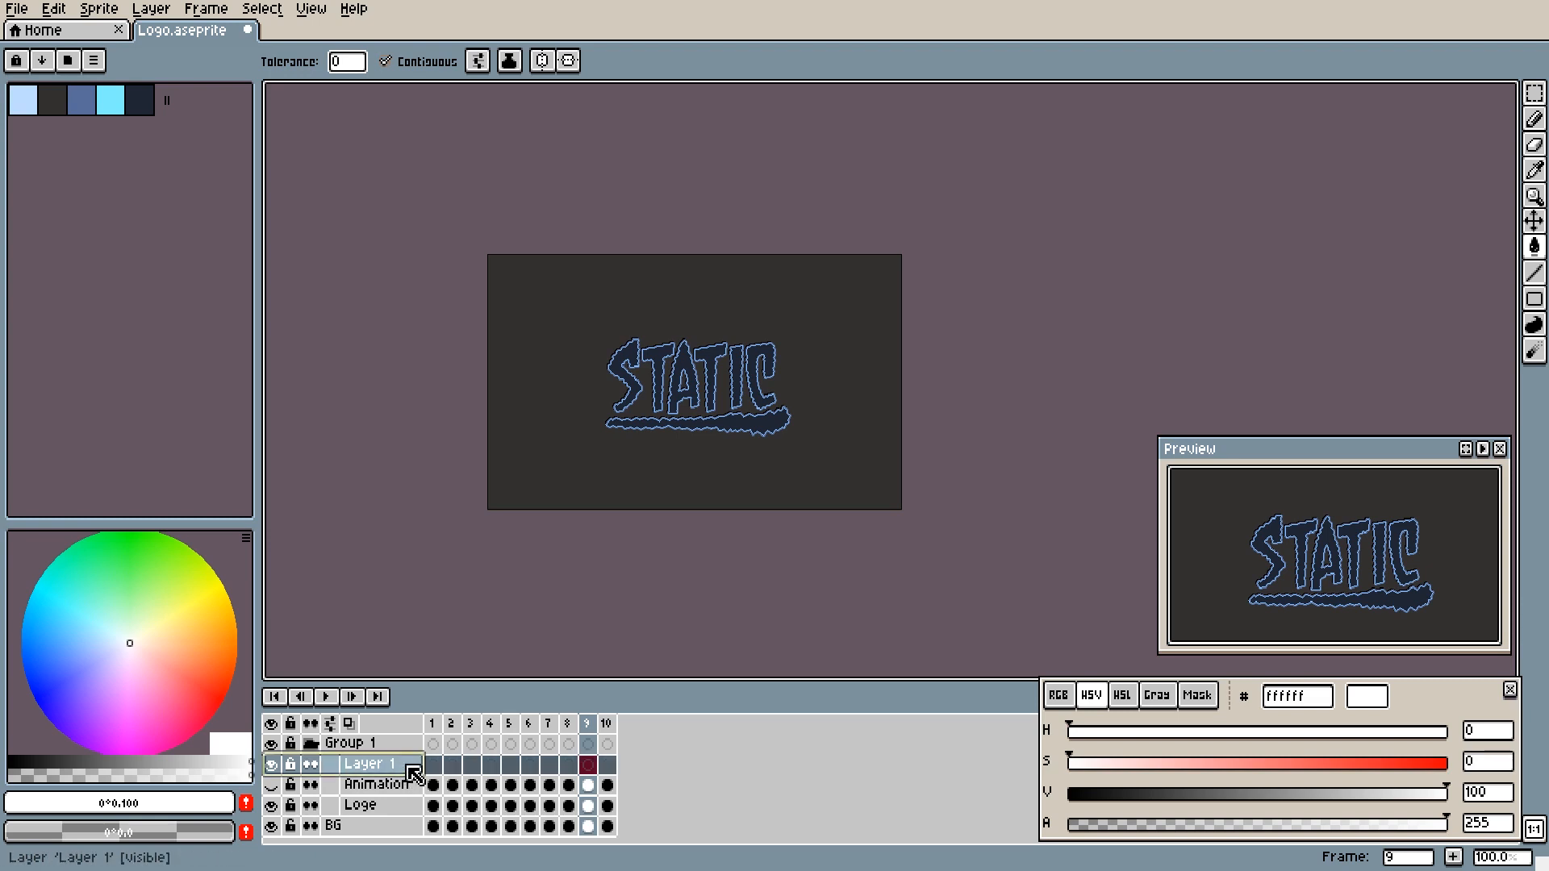
left_click(433, 764)
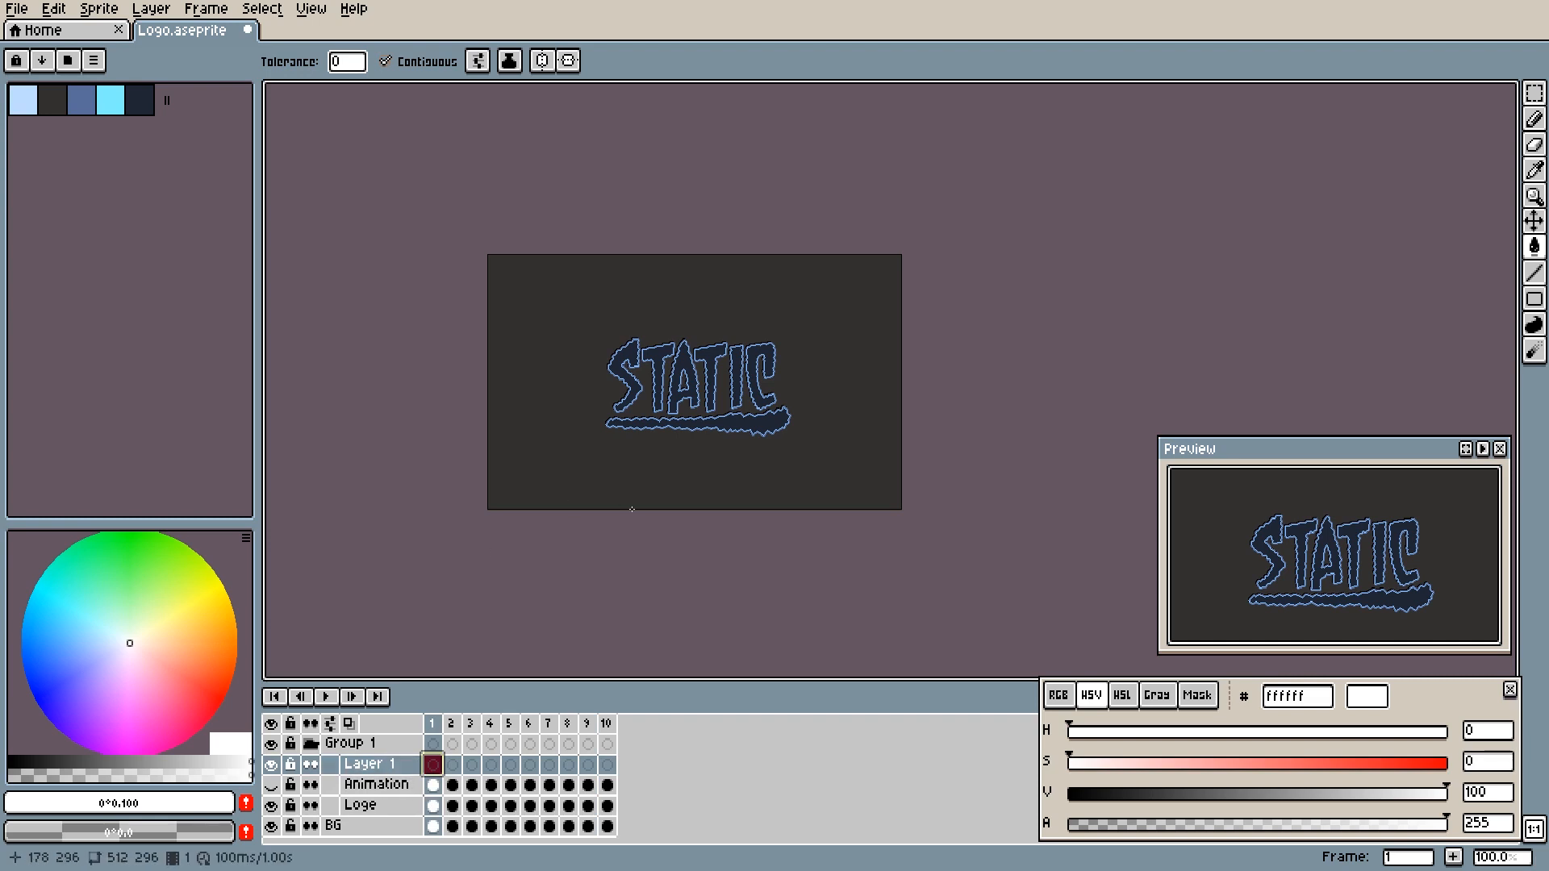
- Draw a thin white jagged lightning bolt with the 1 px Pencil, rising from the upper-right corner of the letter C
scroll(778, 402, "up", 2)
scroll(755, 334, "down", 1)
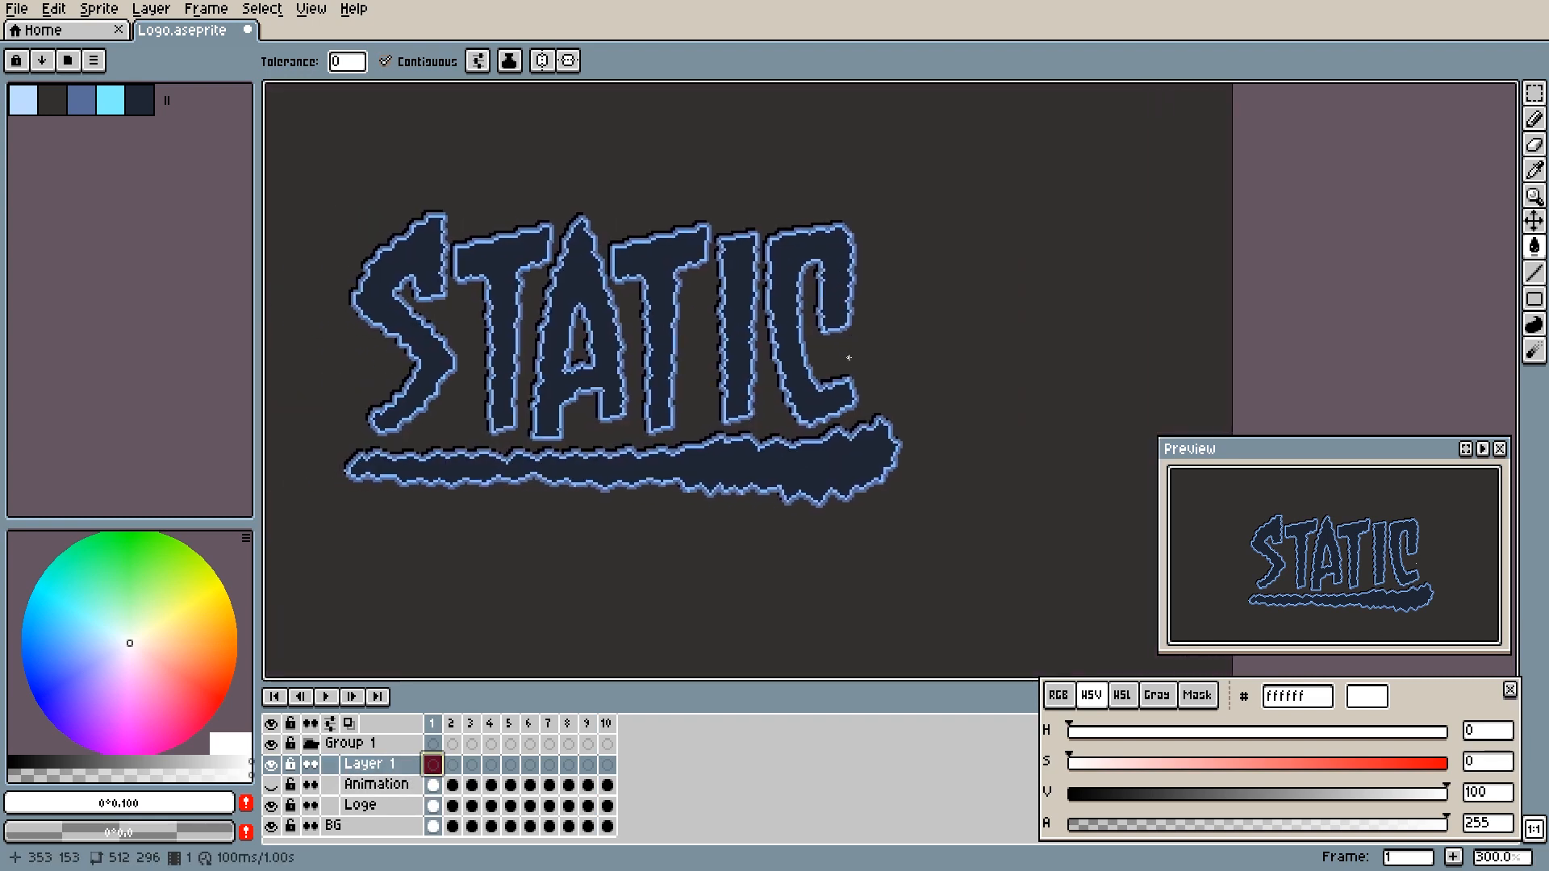
key("b")
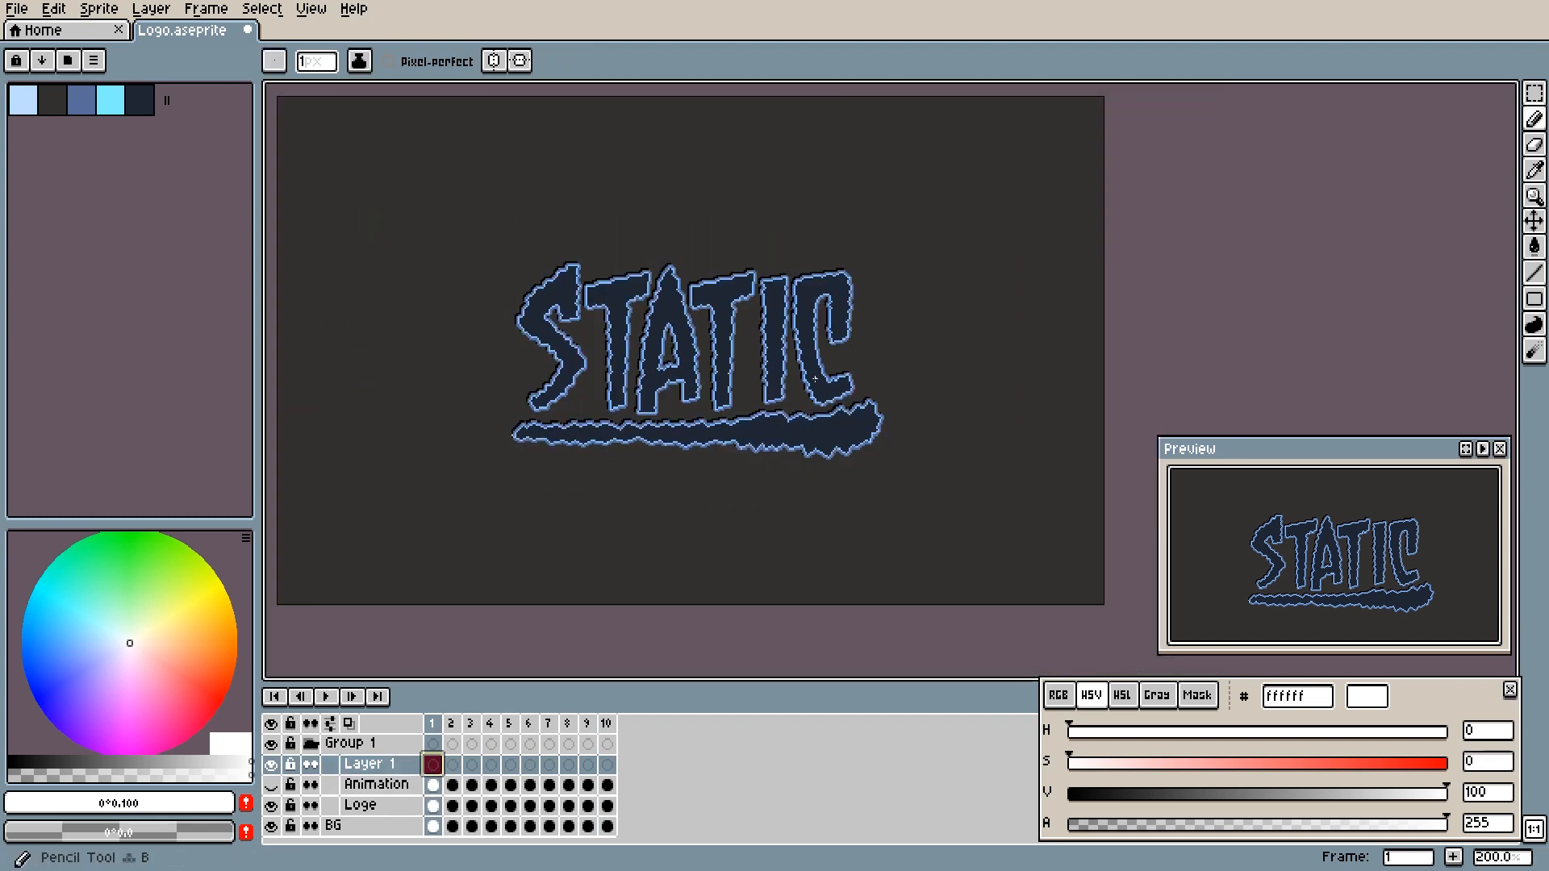
left_click_drag(813, 339, 754, 399)
scroll(788, 355, "up", 2)
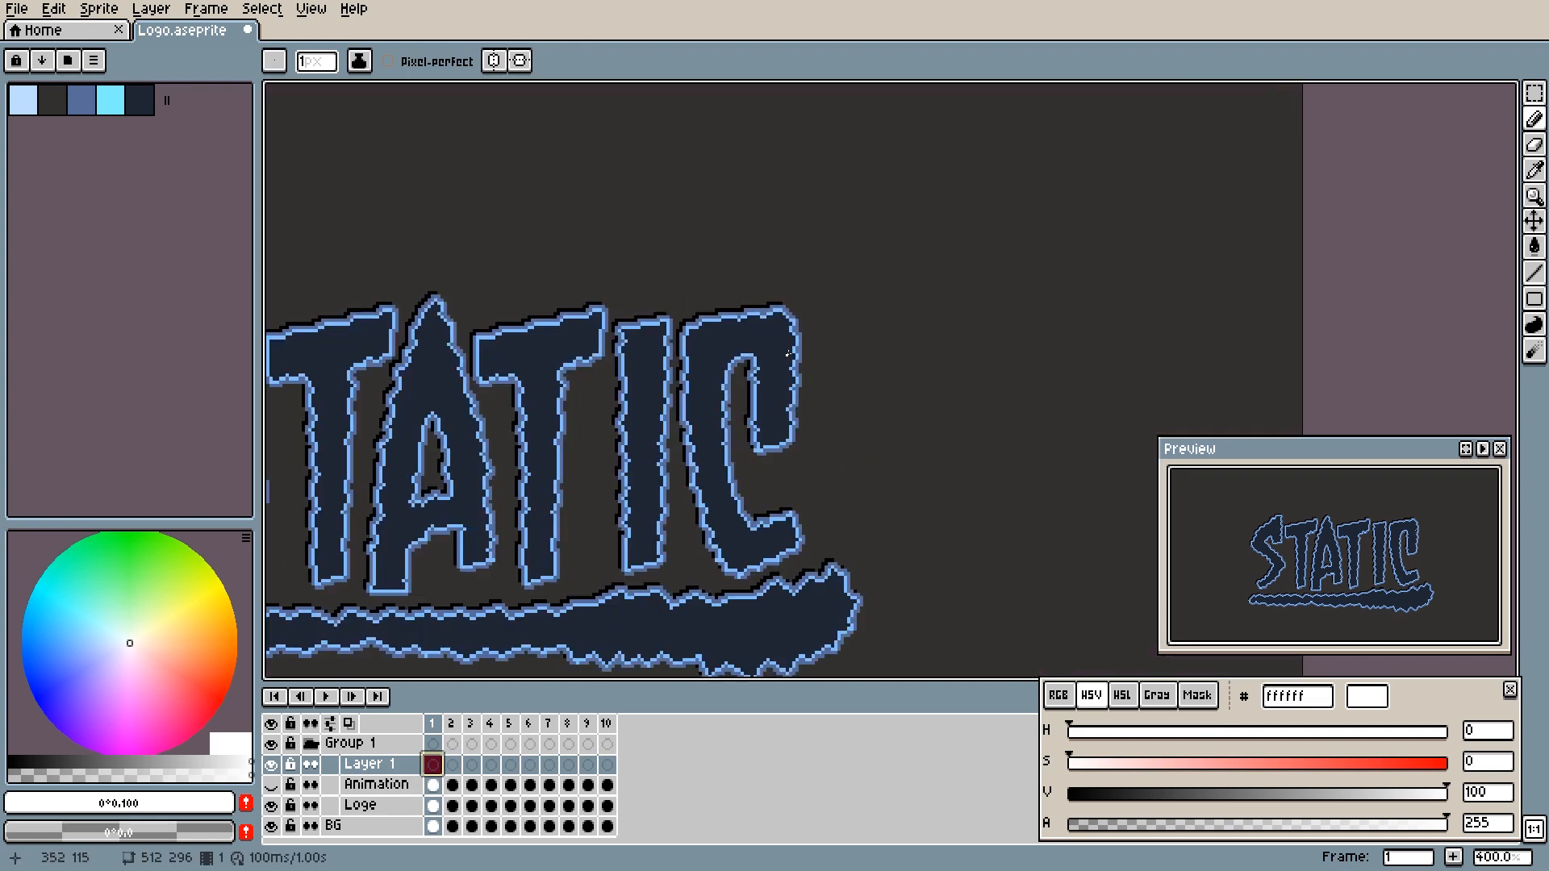
left_click_drag(770, 379, 805, 333)
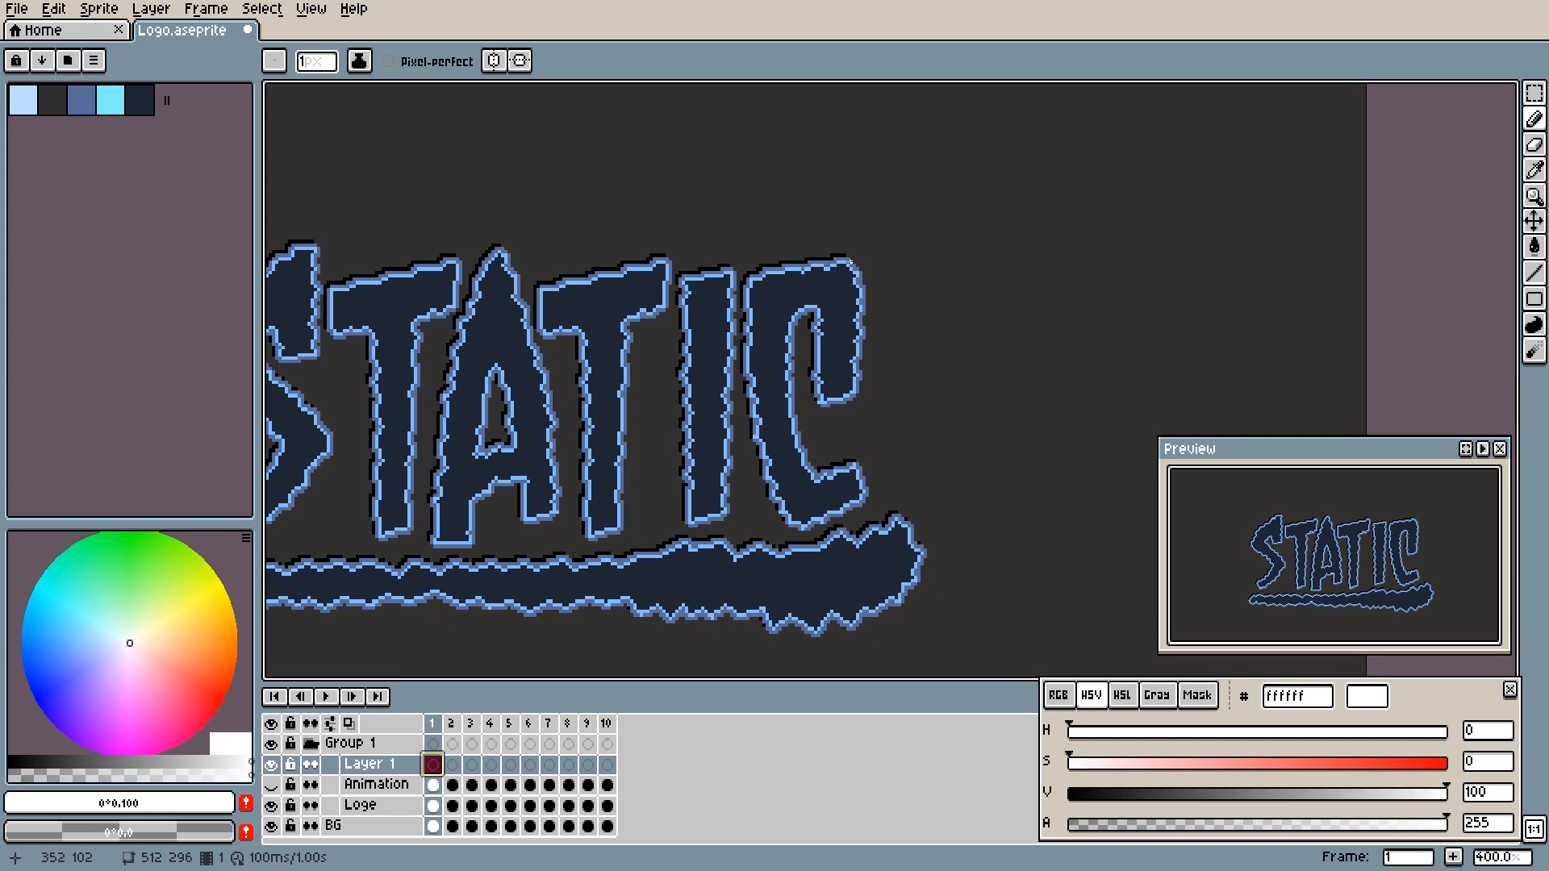
scroll(896, 252, "up", 2)
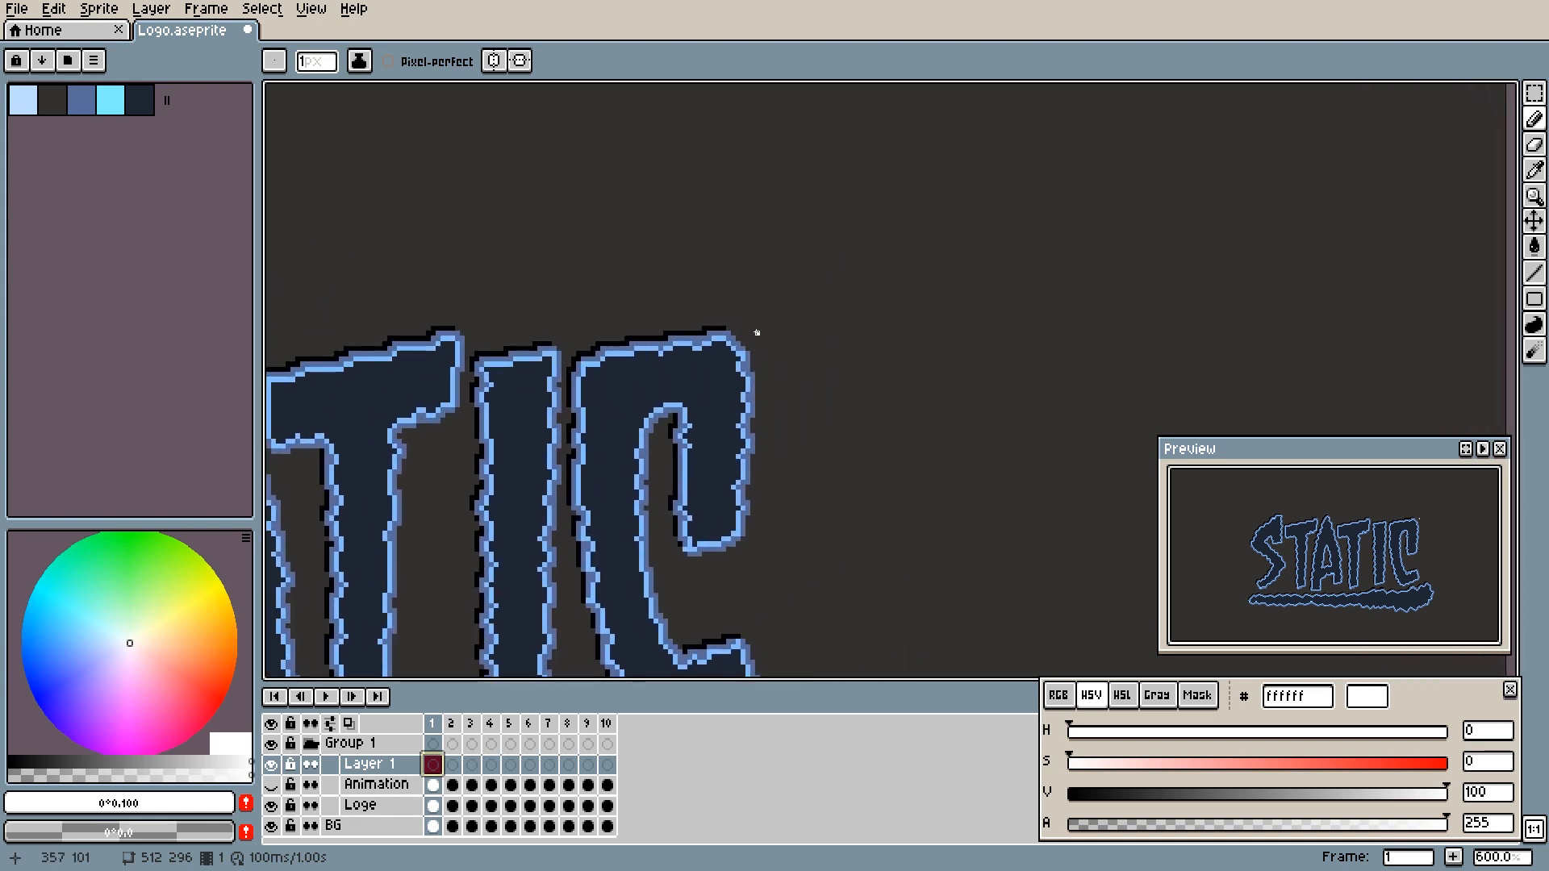
mouse_move(728, 343)
left_mouse_down()
mouse_move(740, 317)
mouse_move(795, 304)
mouse_move(820, 260)
left_mouse_up()
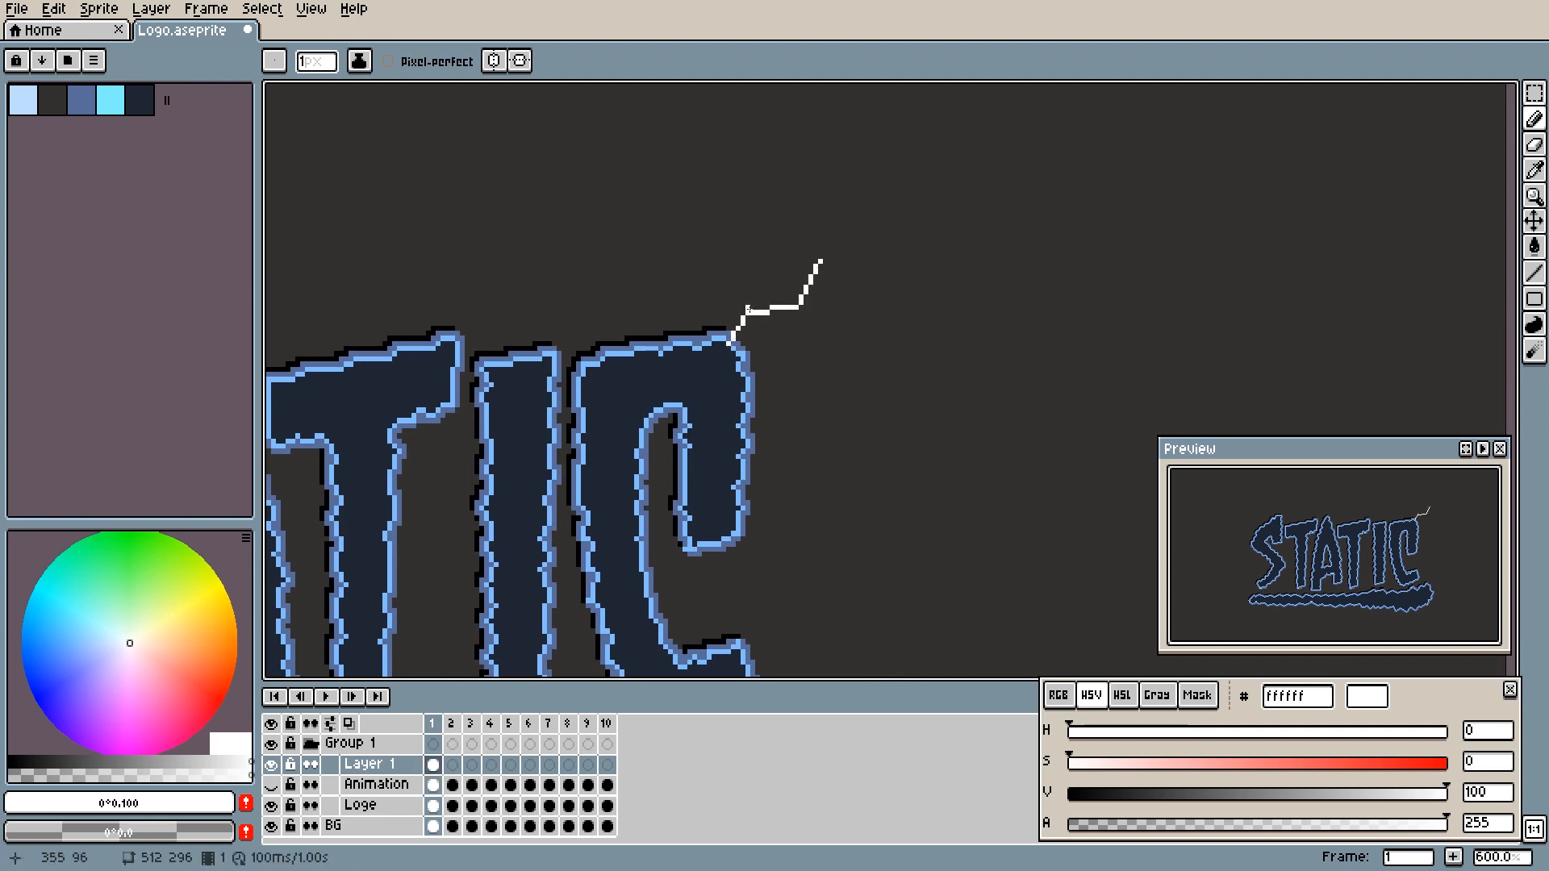
- Add short white side branches to the lightning bolt above the letter C
mouse_move(746, 313)
left_mouse_down()
mouse_move(741, 268)
mouse_move(729, 286)
left_mouse_up()
left_click_drag(801, 306, 815, 313)
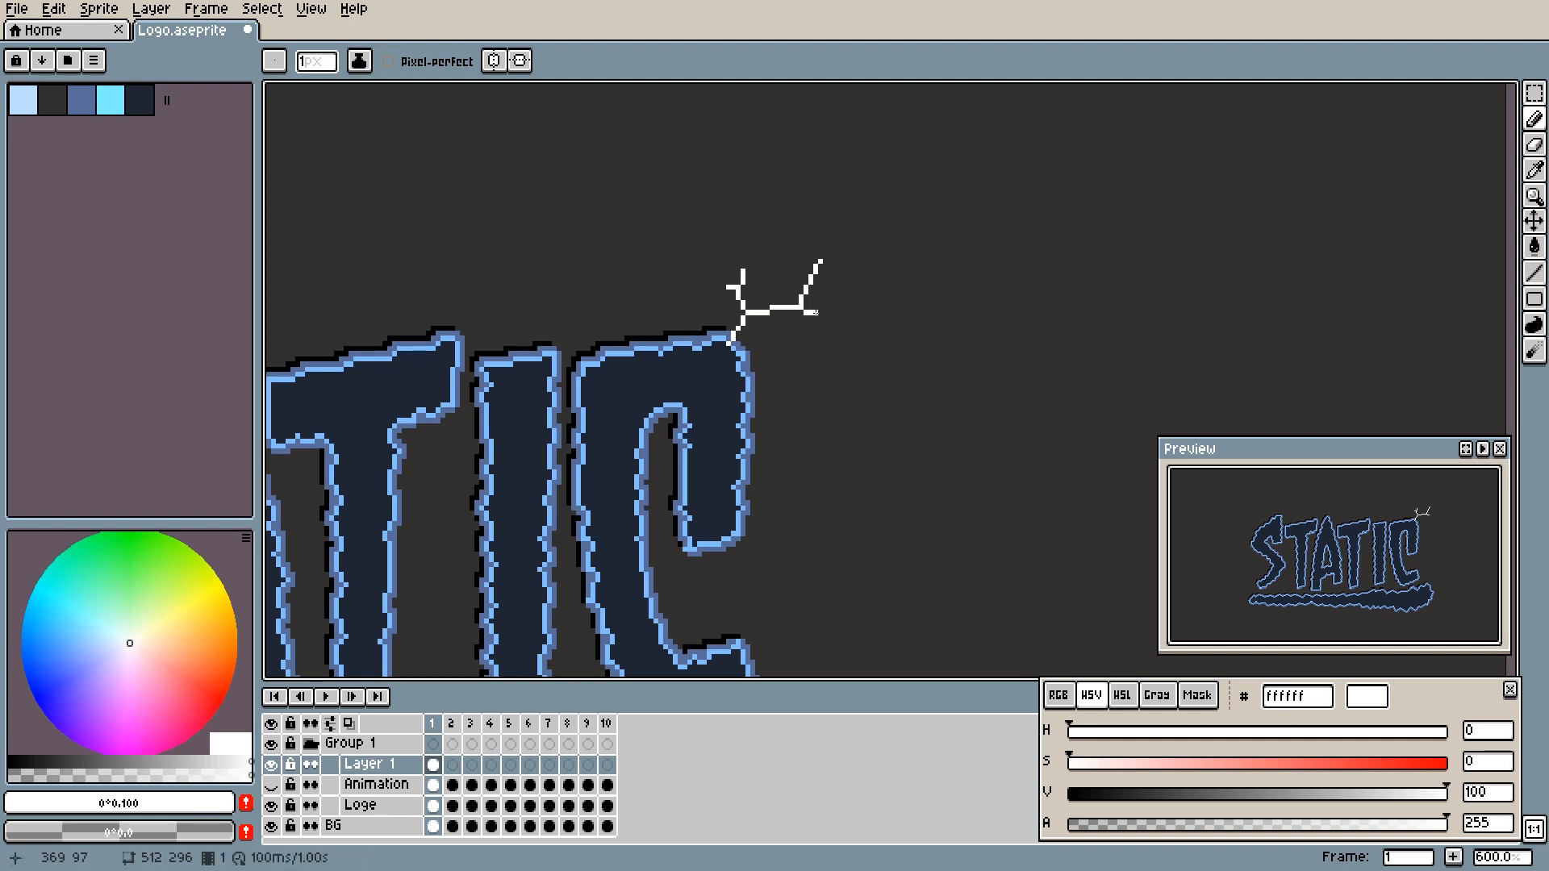
left_click(772, 316)
scroll(752, 420, "down", 4)
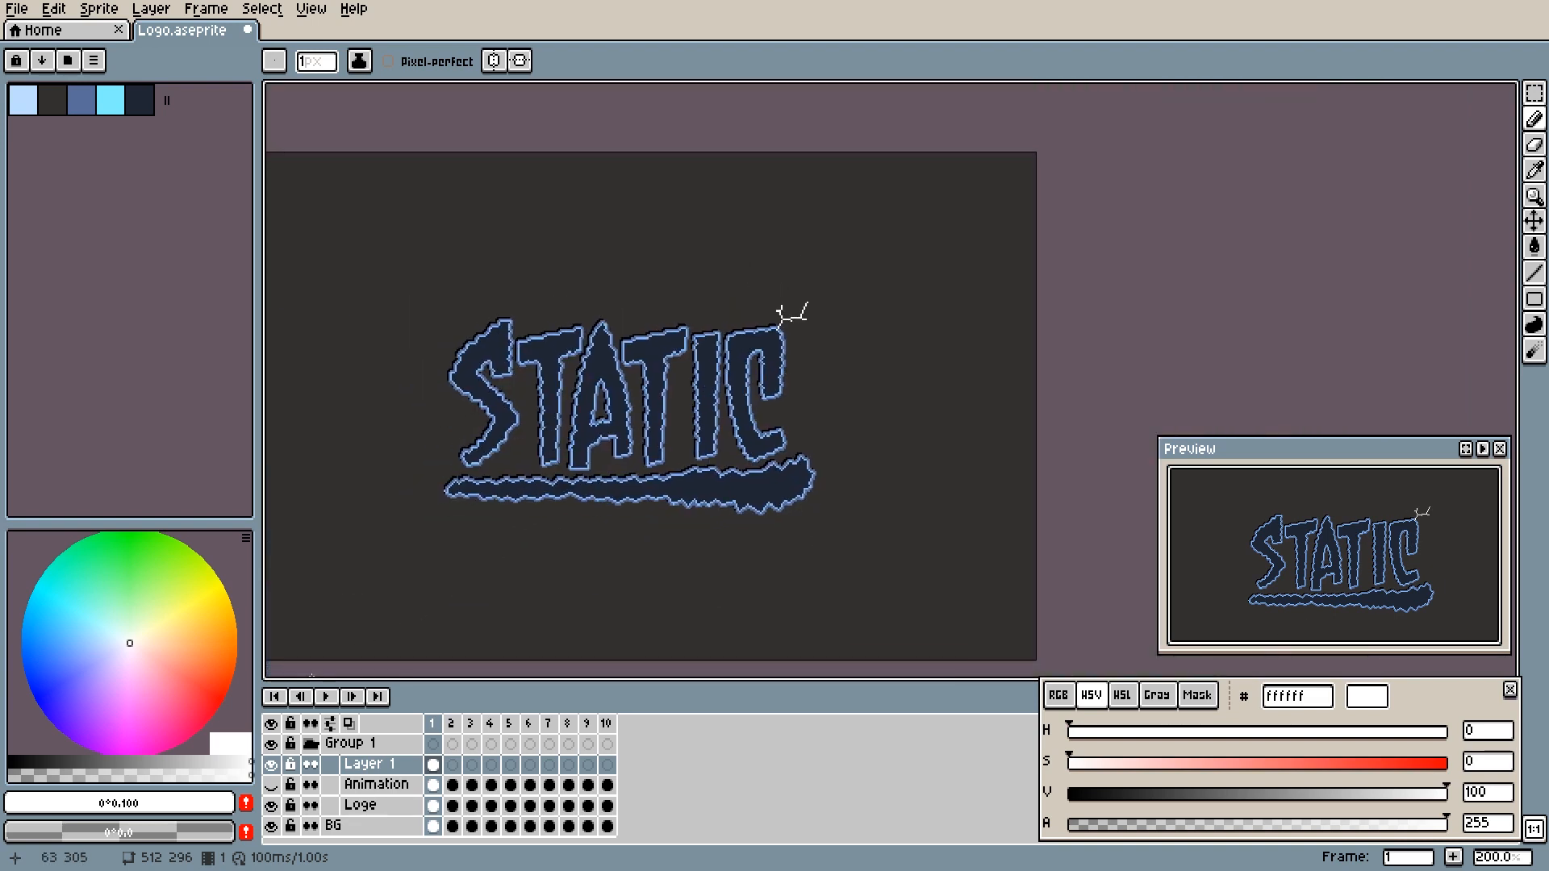
- Play back the animation to check the new lightning bolt, stop it and inspect the bolt up close
left_click(325, 697)
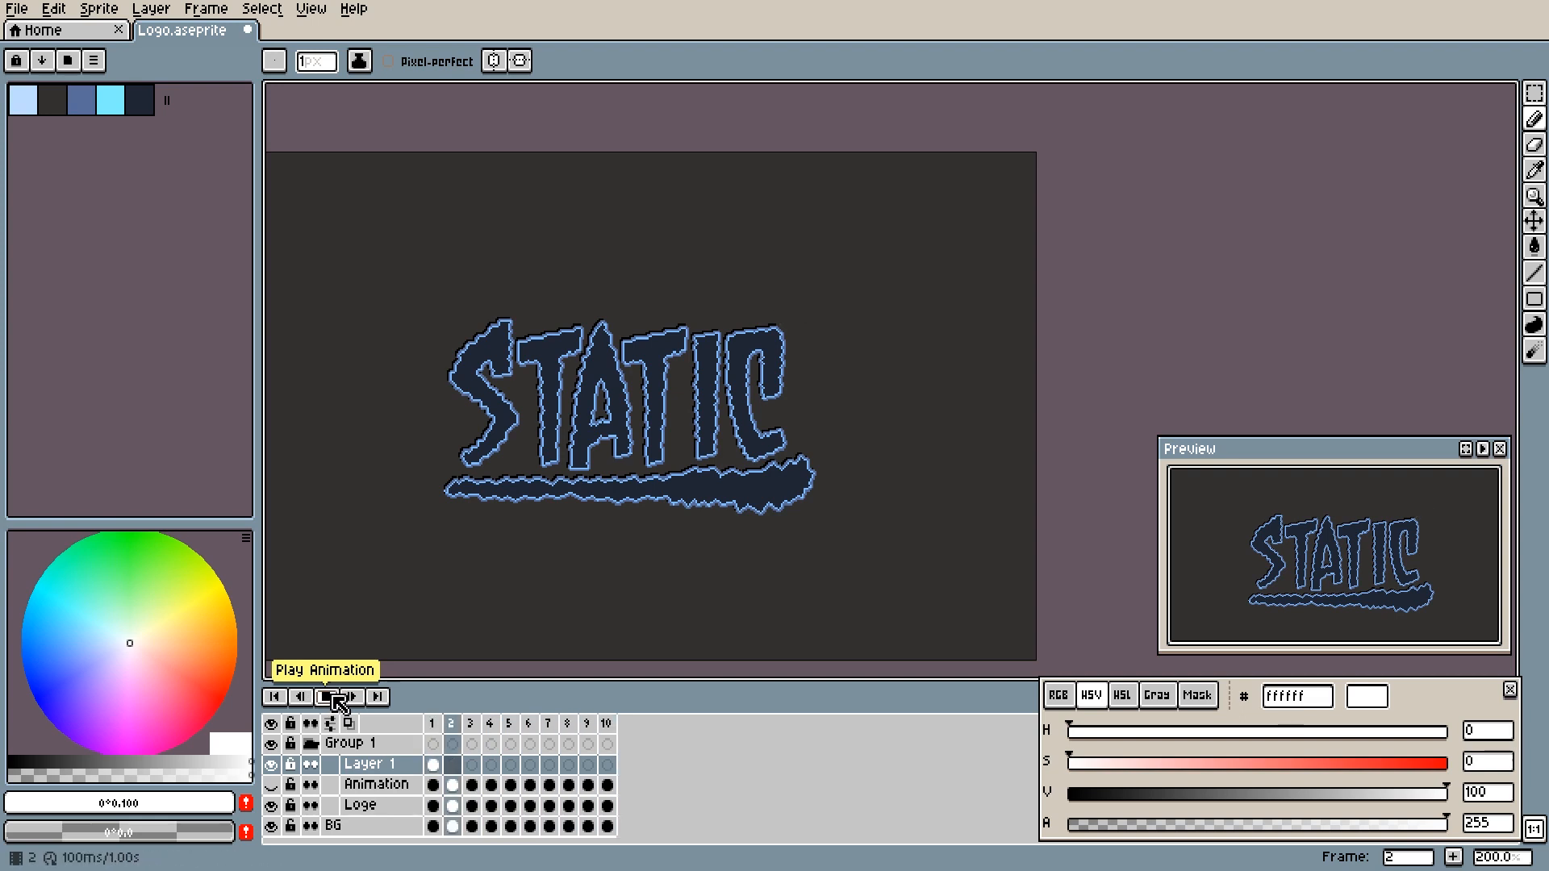
left_click(339, 700)
left_click_drag(682, 456, 626, 491)
scroll(662, 400, "up", 4)
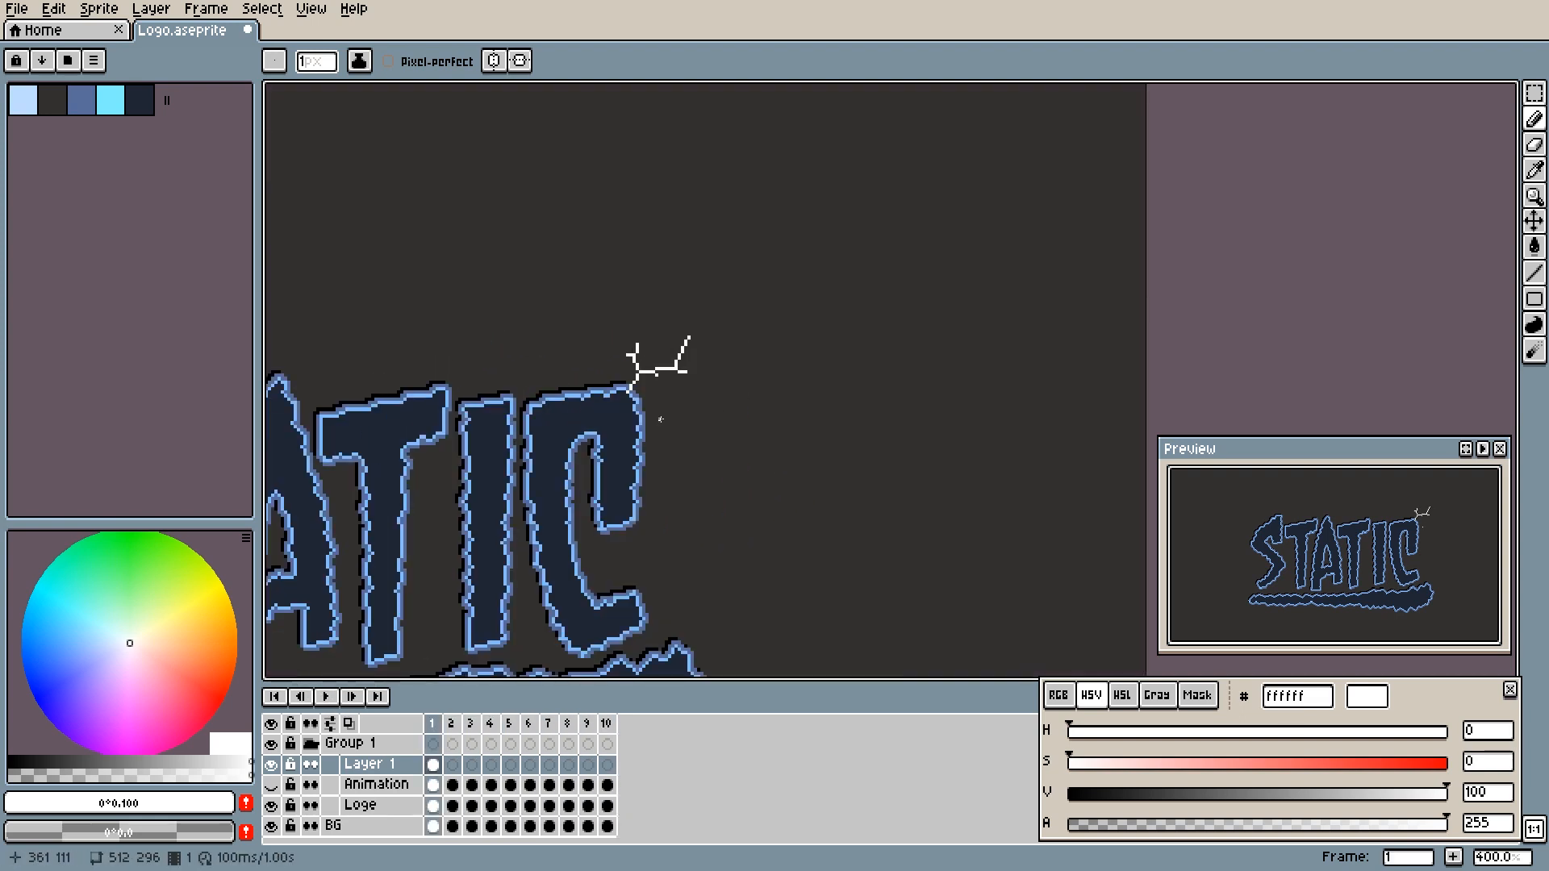
left_click_drag(655, 401, 662, 401)
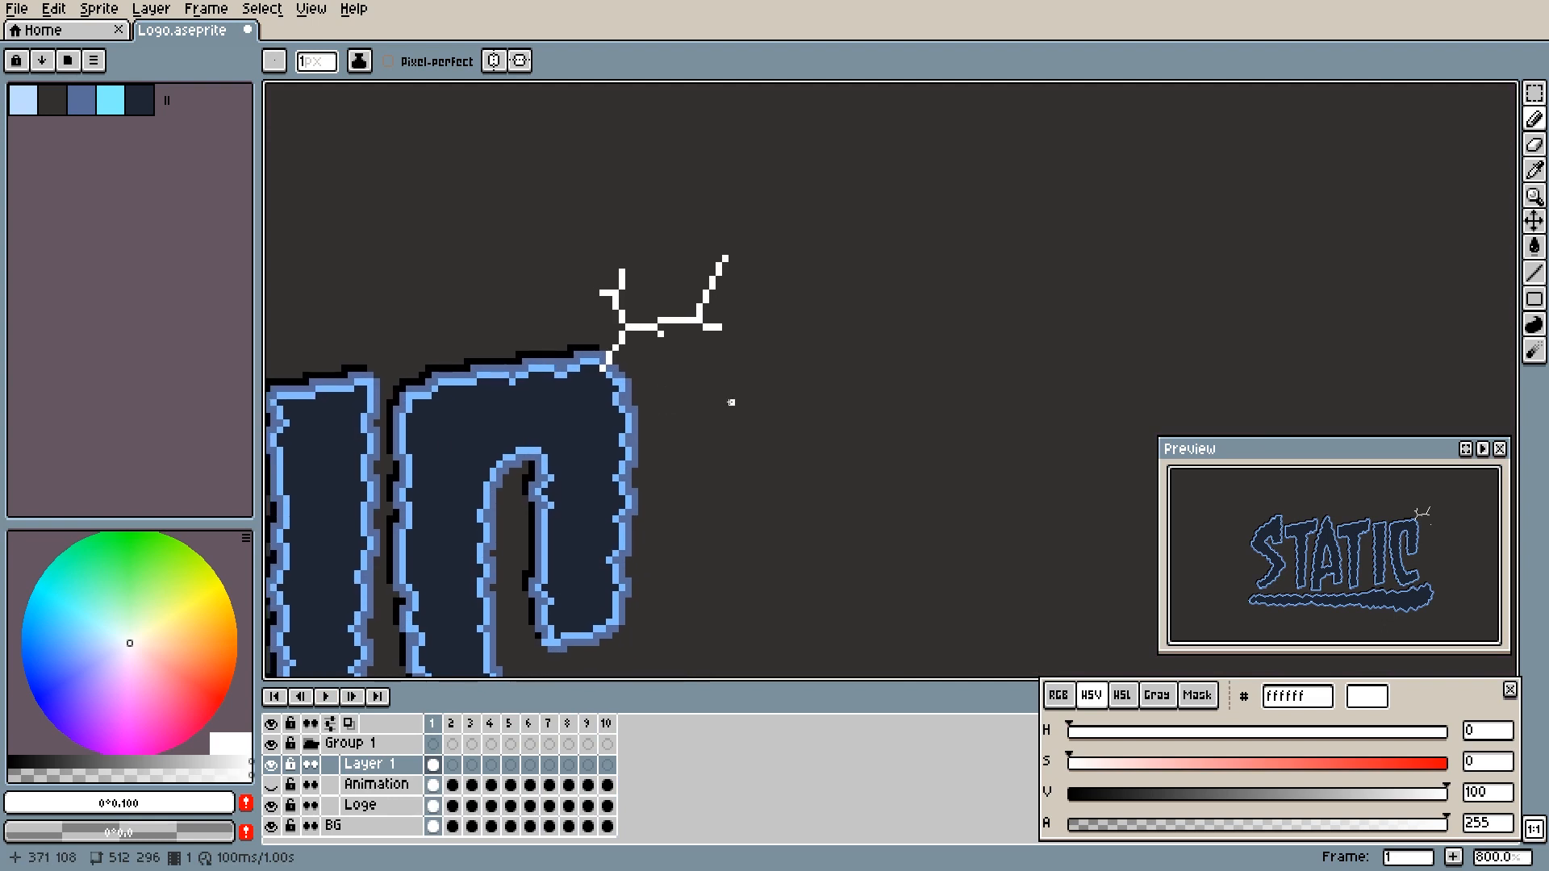
- Duplicate the frame 1 lightning bolt on Layer 1 into frames 2 and 3
key("e")
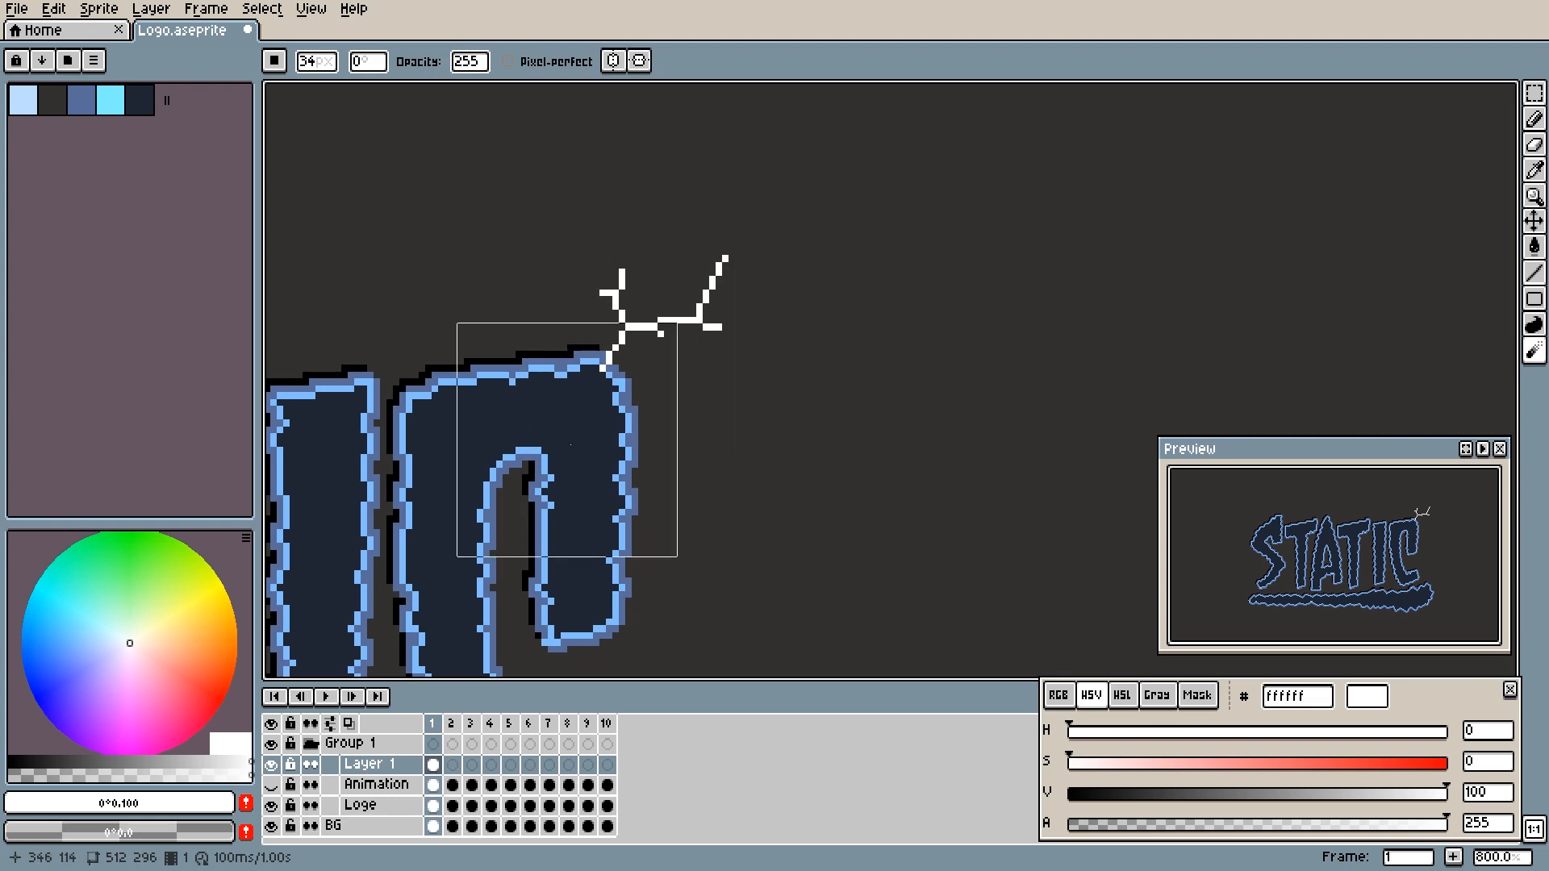
key("m")
left_click(439, 770)
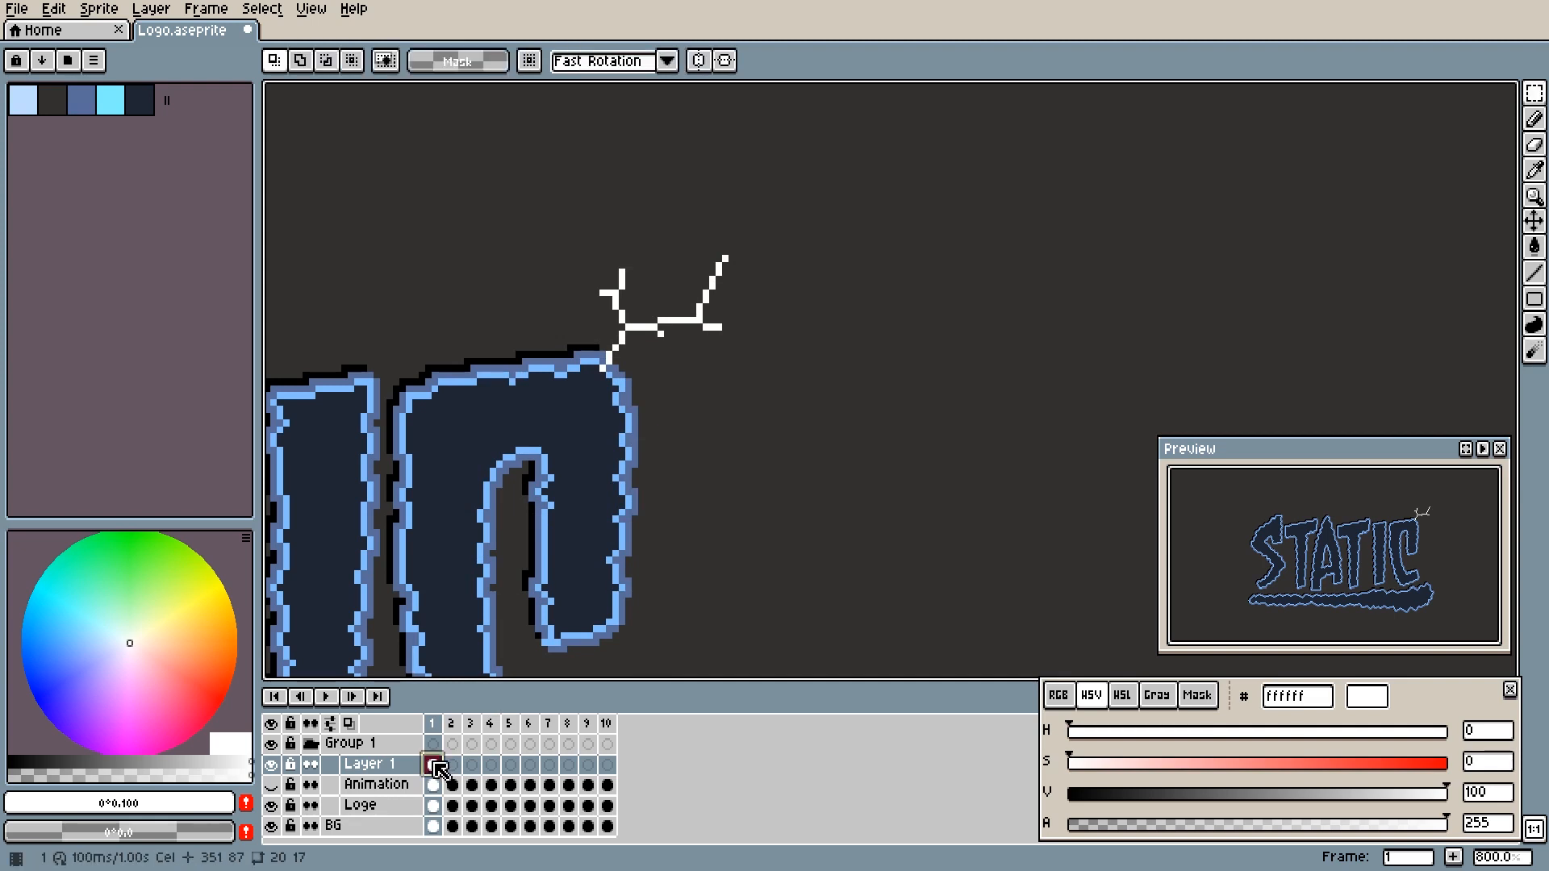
key("alt+n")
key("alt+n")
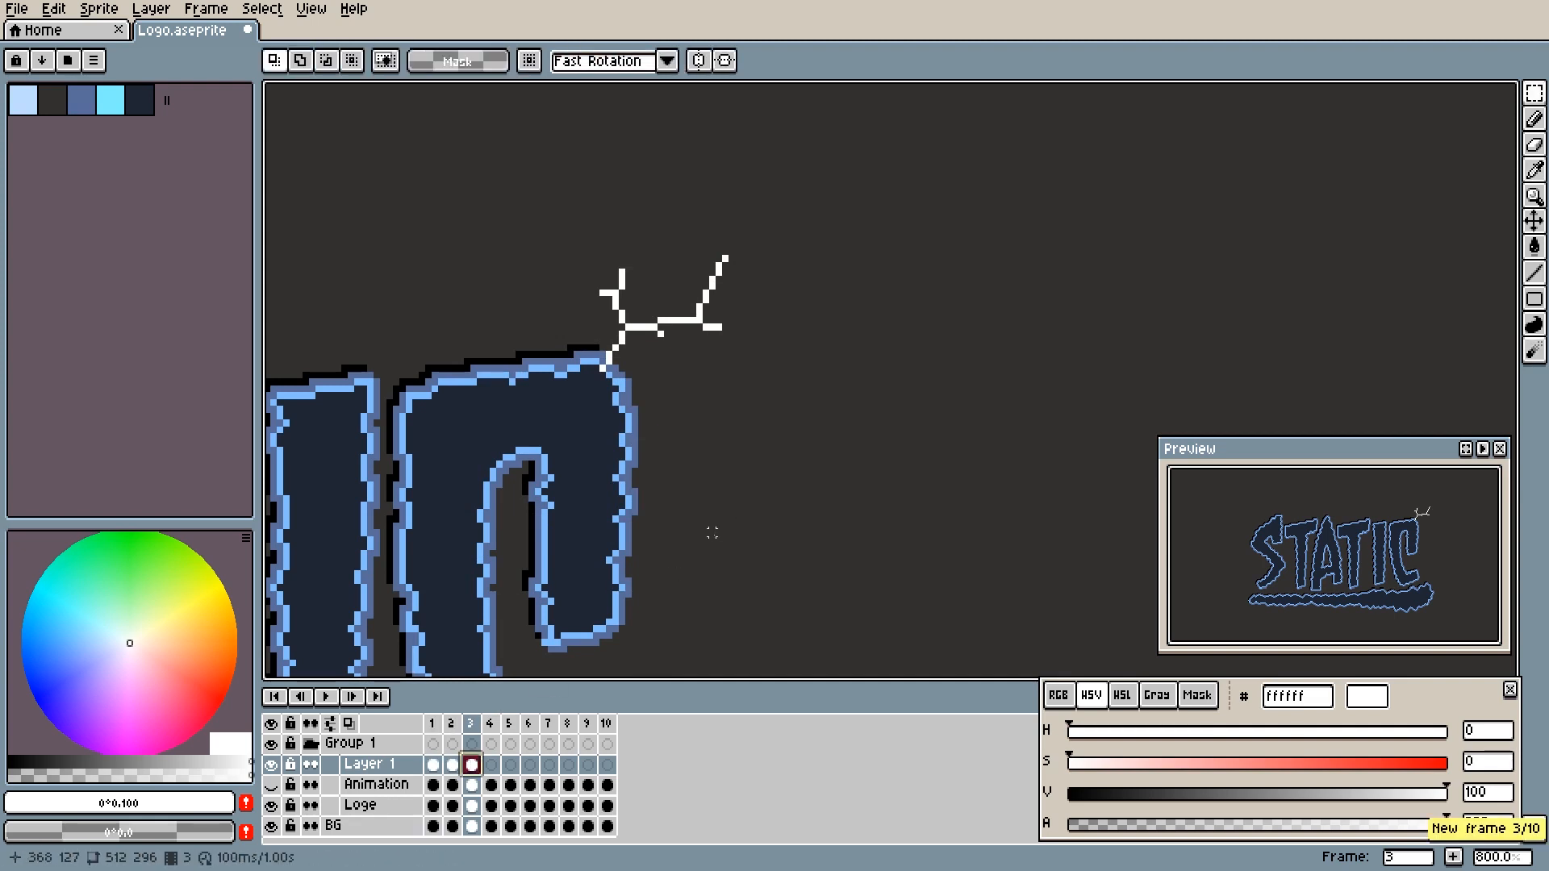
- Play the animation from frame 1 to check the bolt held over three frames, and stop it
left_click(434, 765)
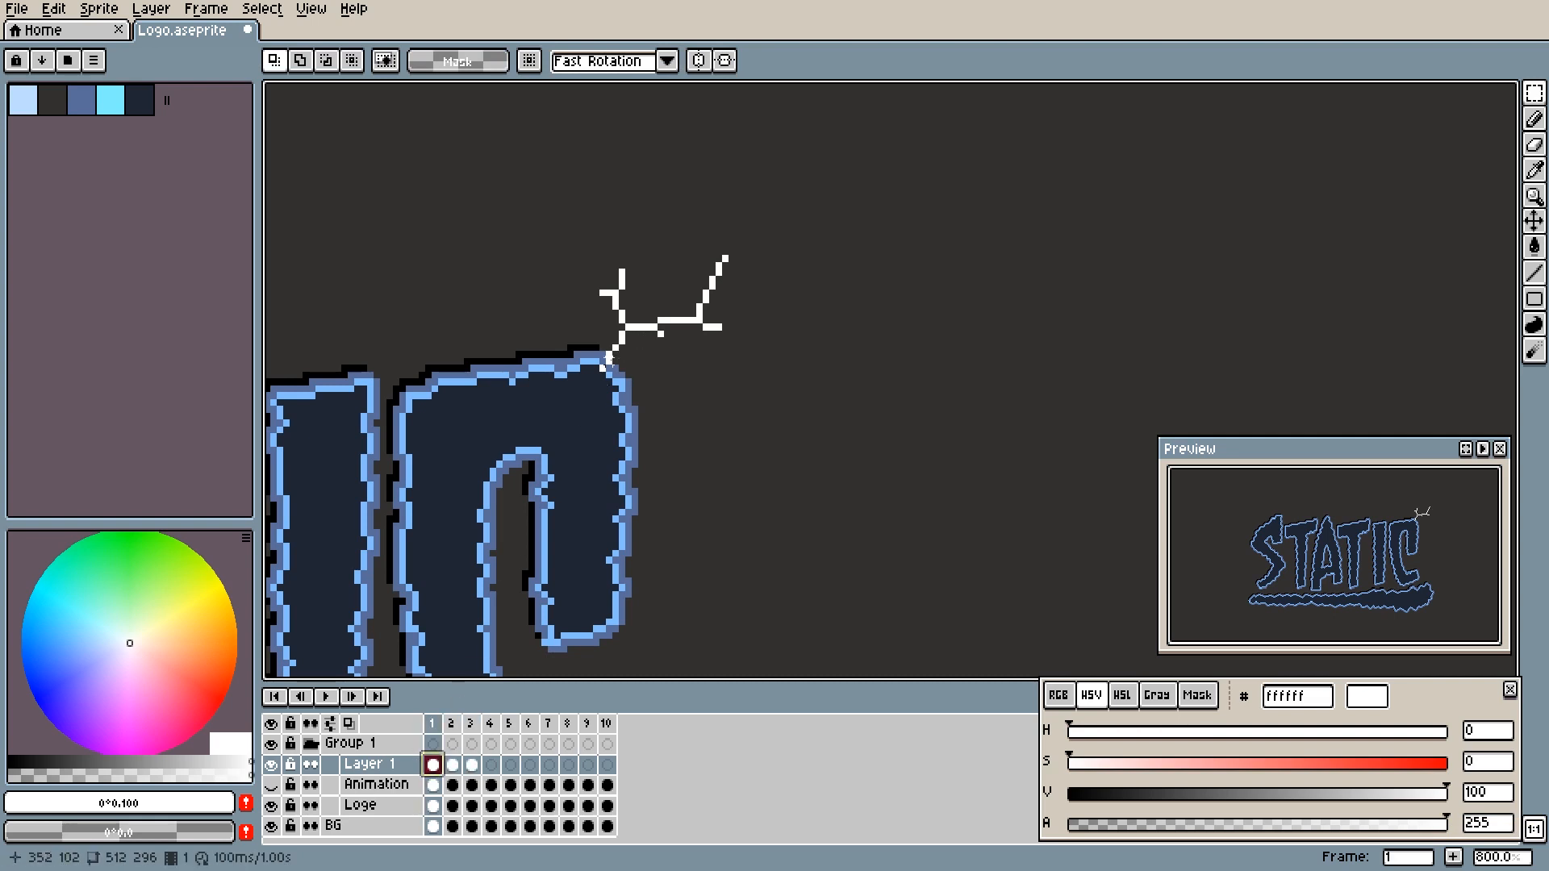
key("Return")
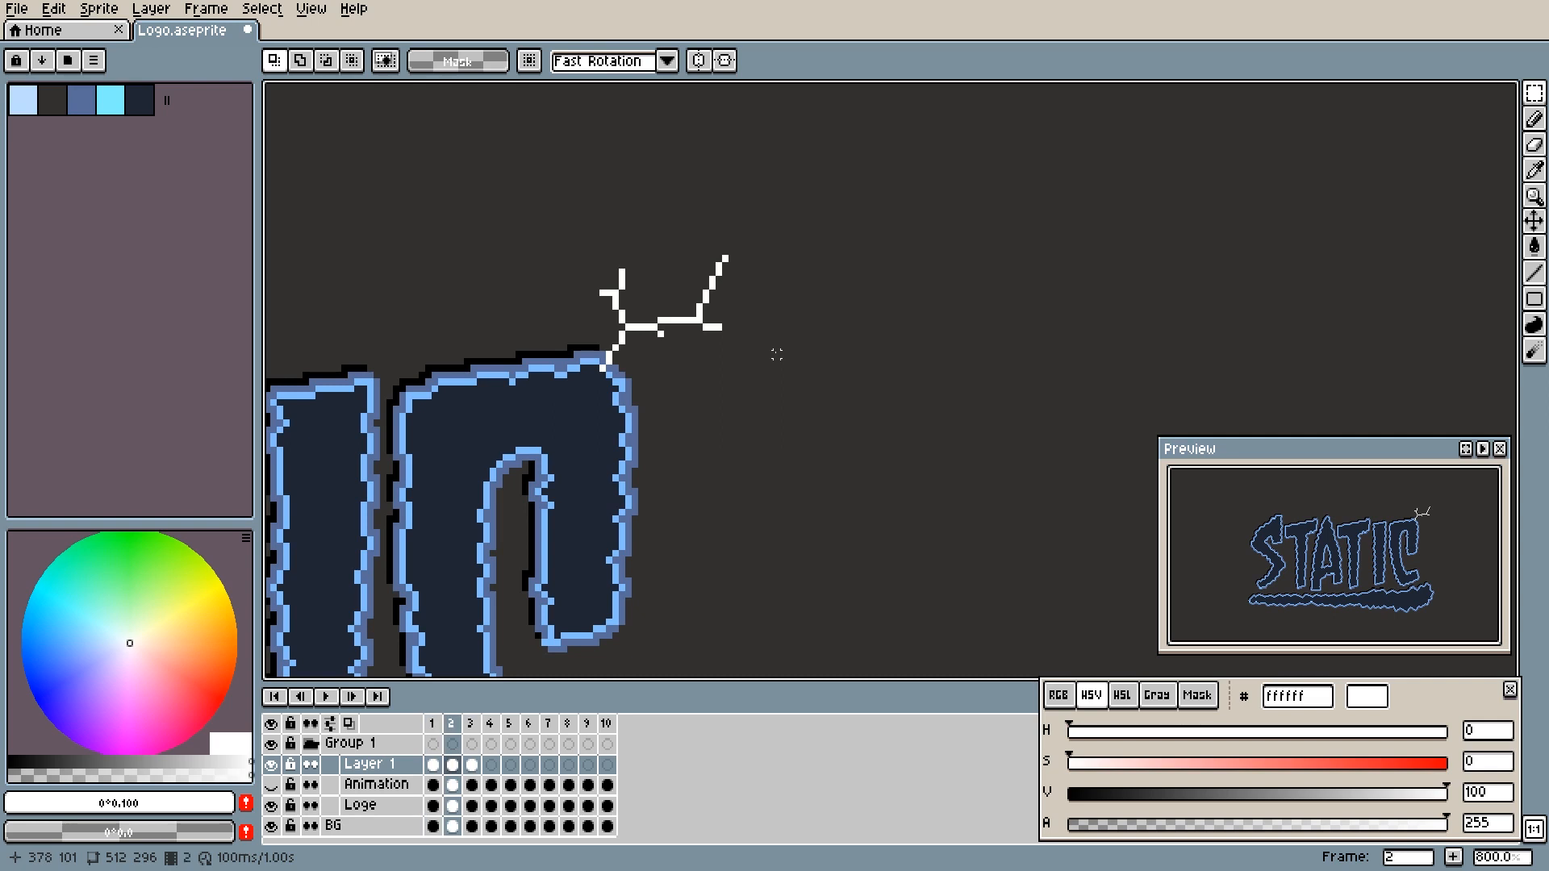
left_click(326, 696)
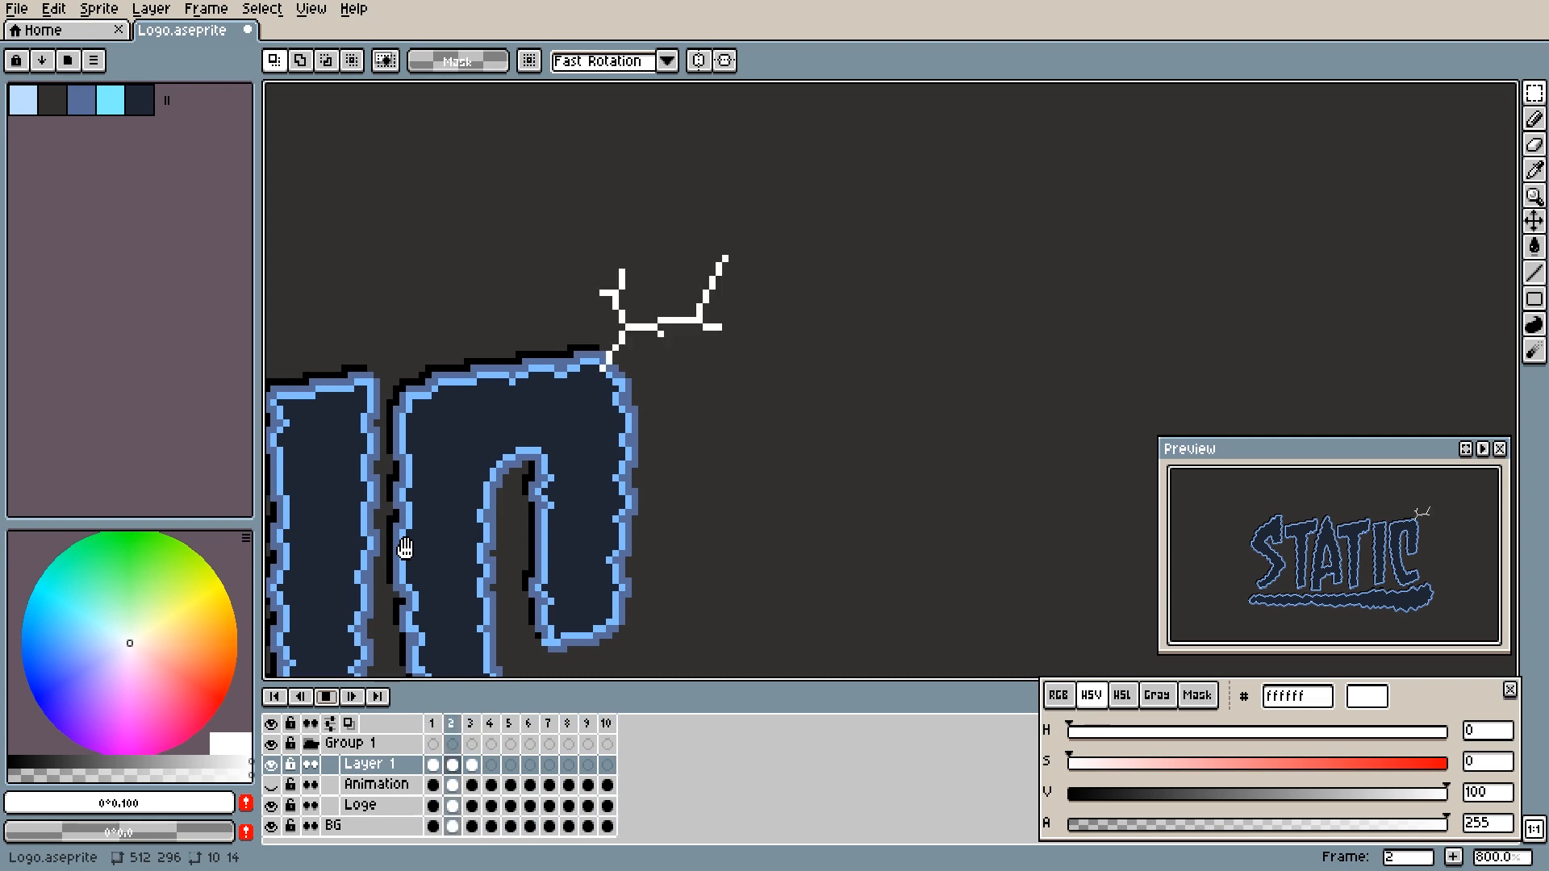
left_click(327, 697)
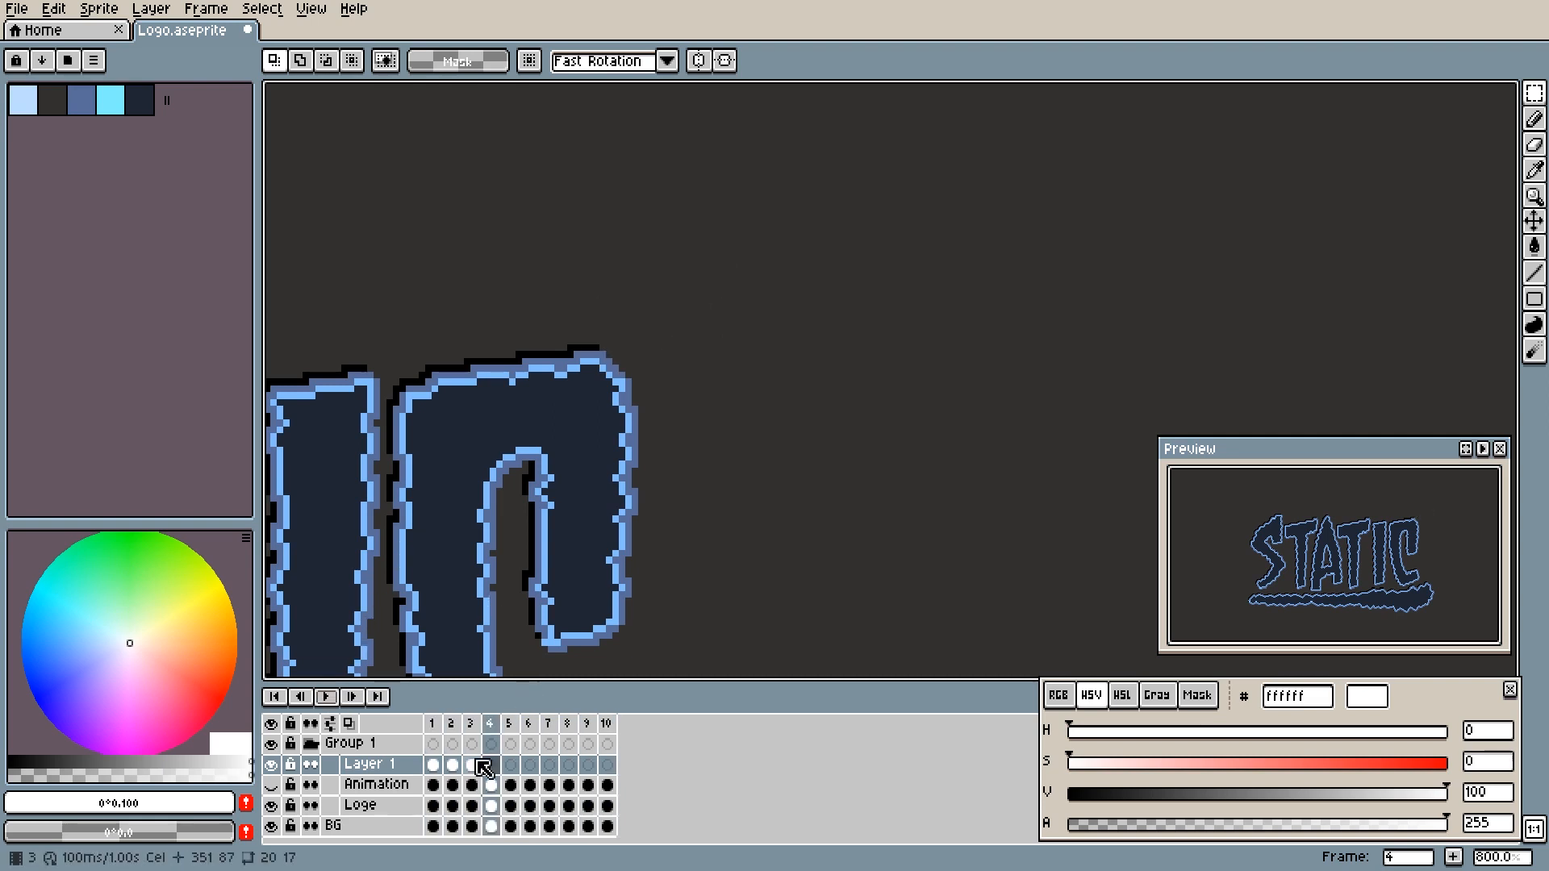
- Blur the lightning bolt on frame 1 of Layer 1 with the 34 px Blur tool to give it a soft glow
left_click(435, 766)
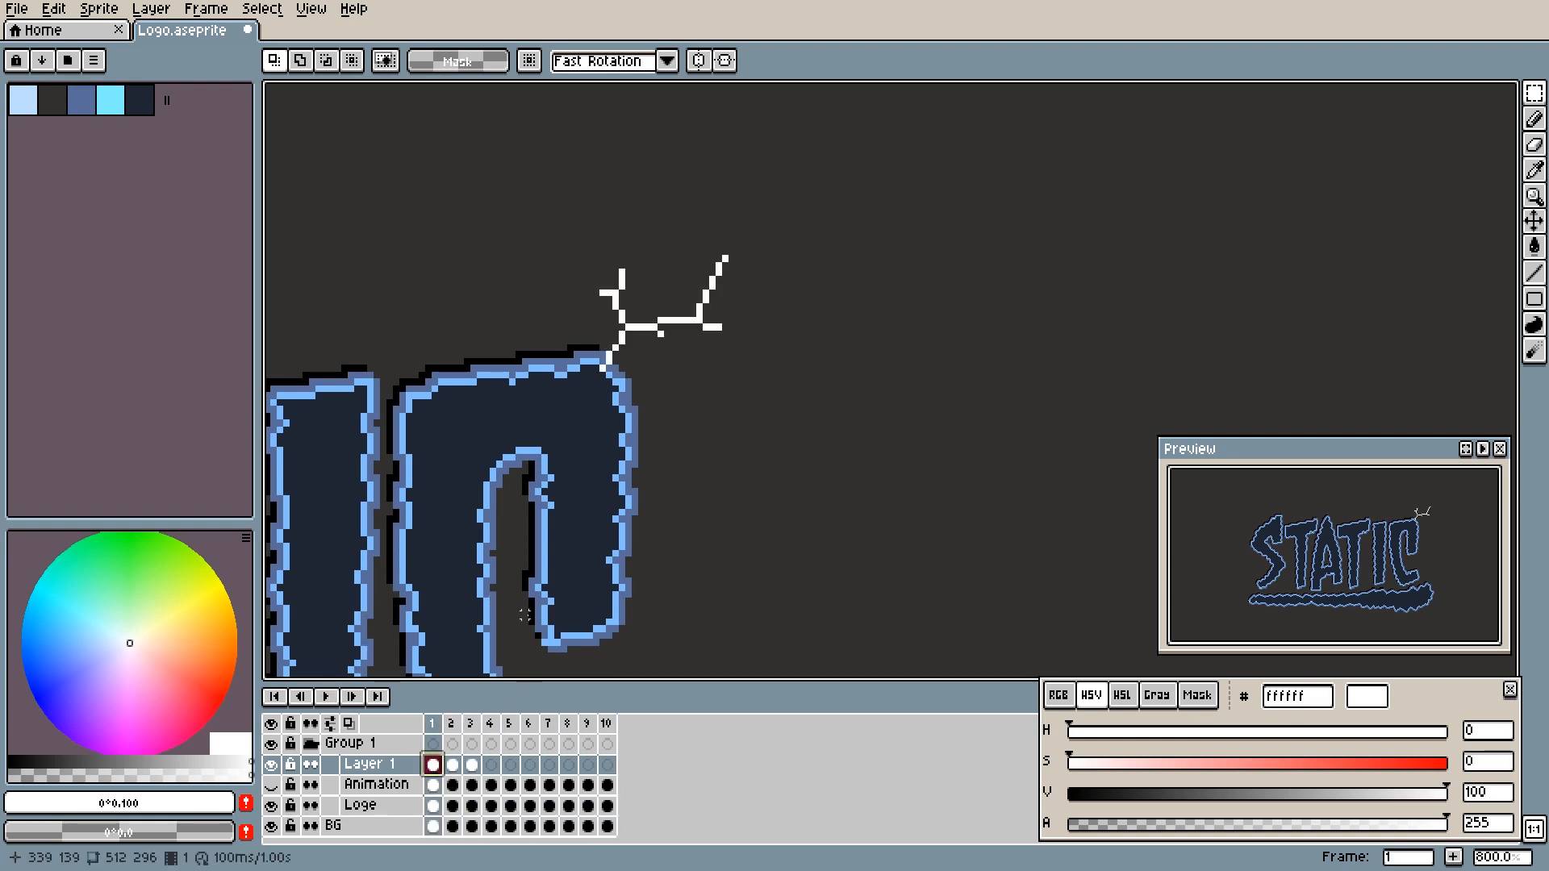
key("r")
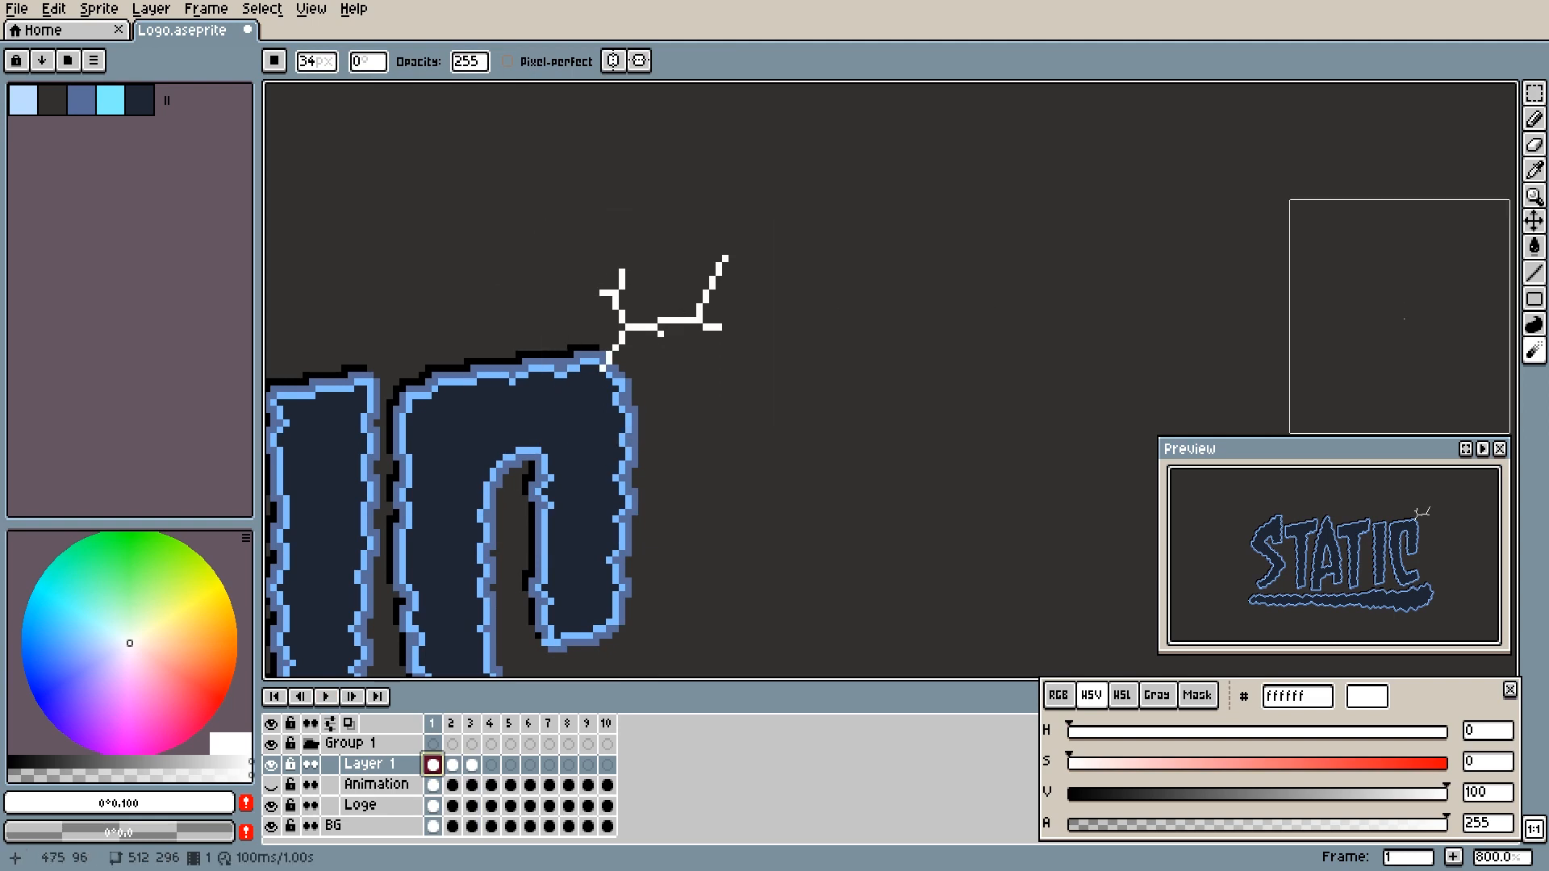
key("r")
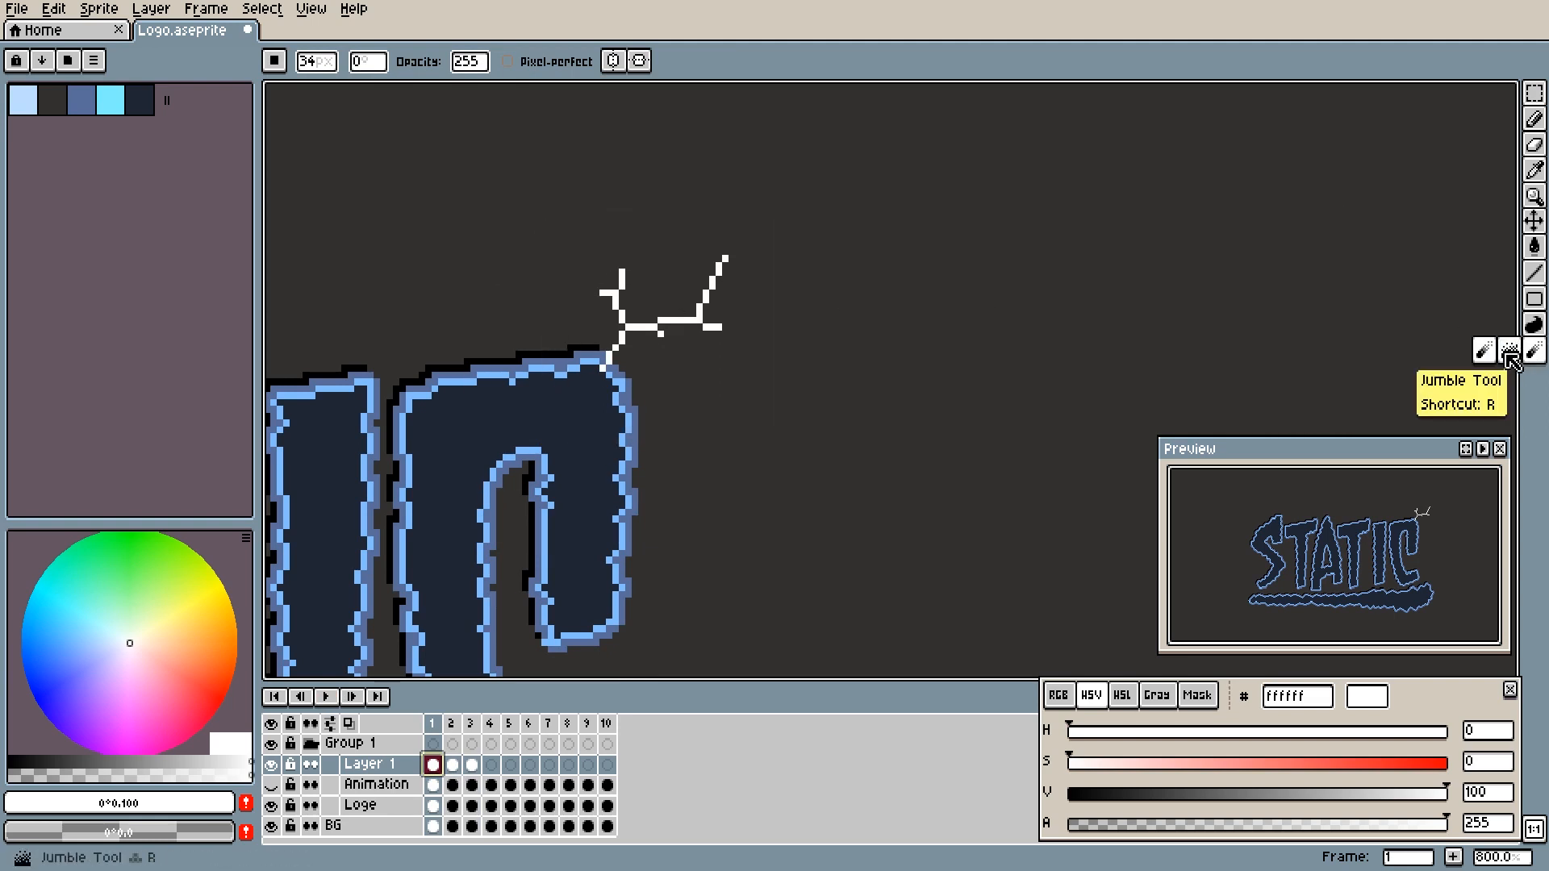
left_click(1489, 355)
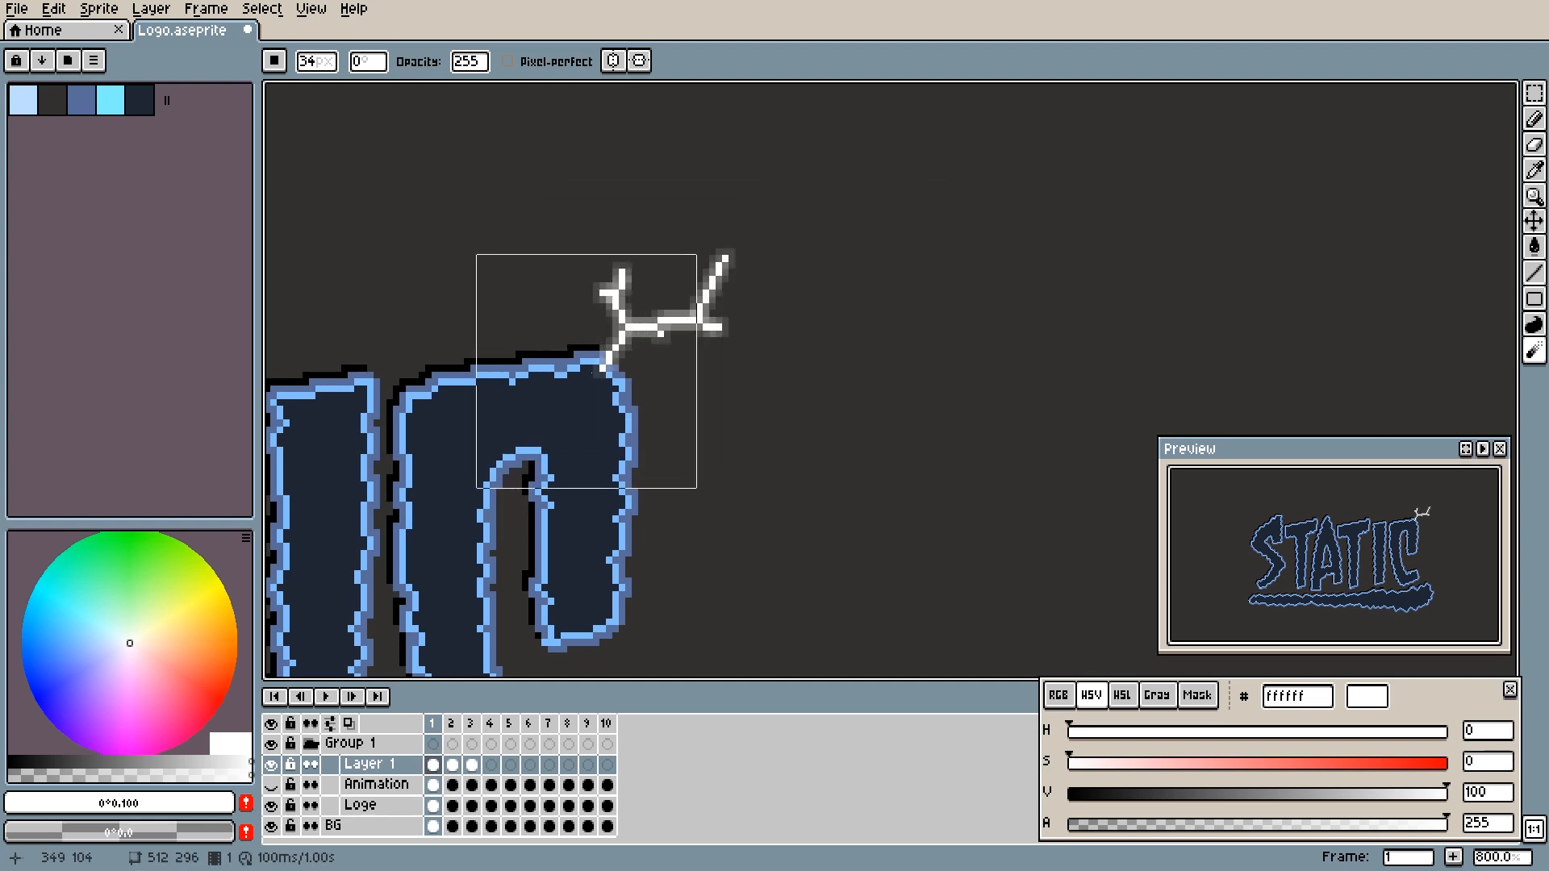
left_click_drag(806, 270, 709, 302)
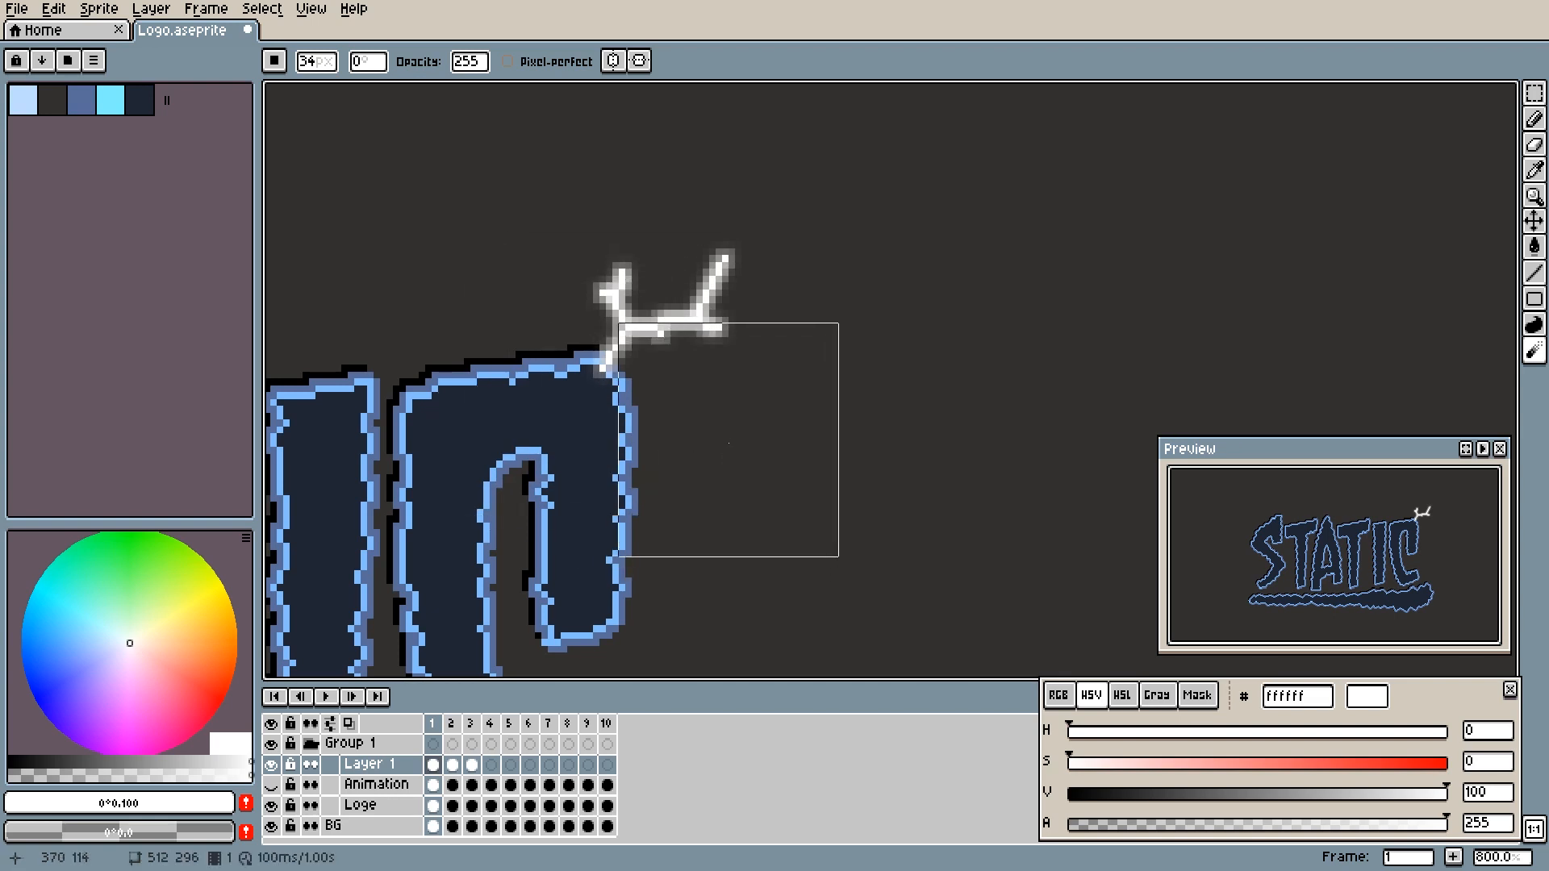
- Sample the blurred pixels around the bolt with the Eyedropper to examine the colours of its glow
key("b")
scroll(705, 376, "up", 3)
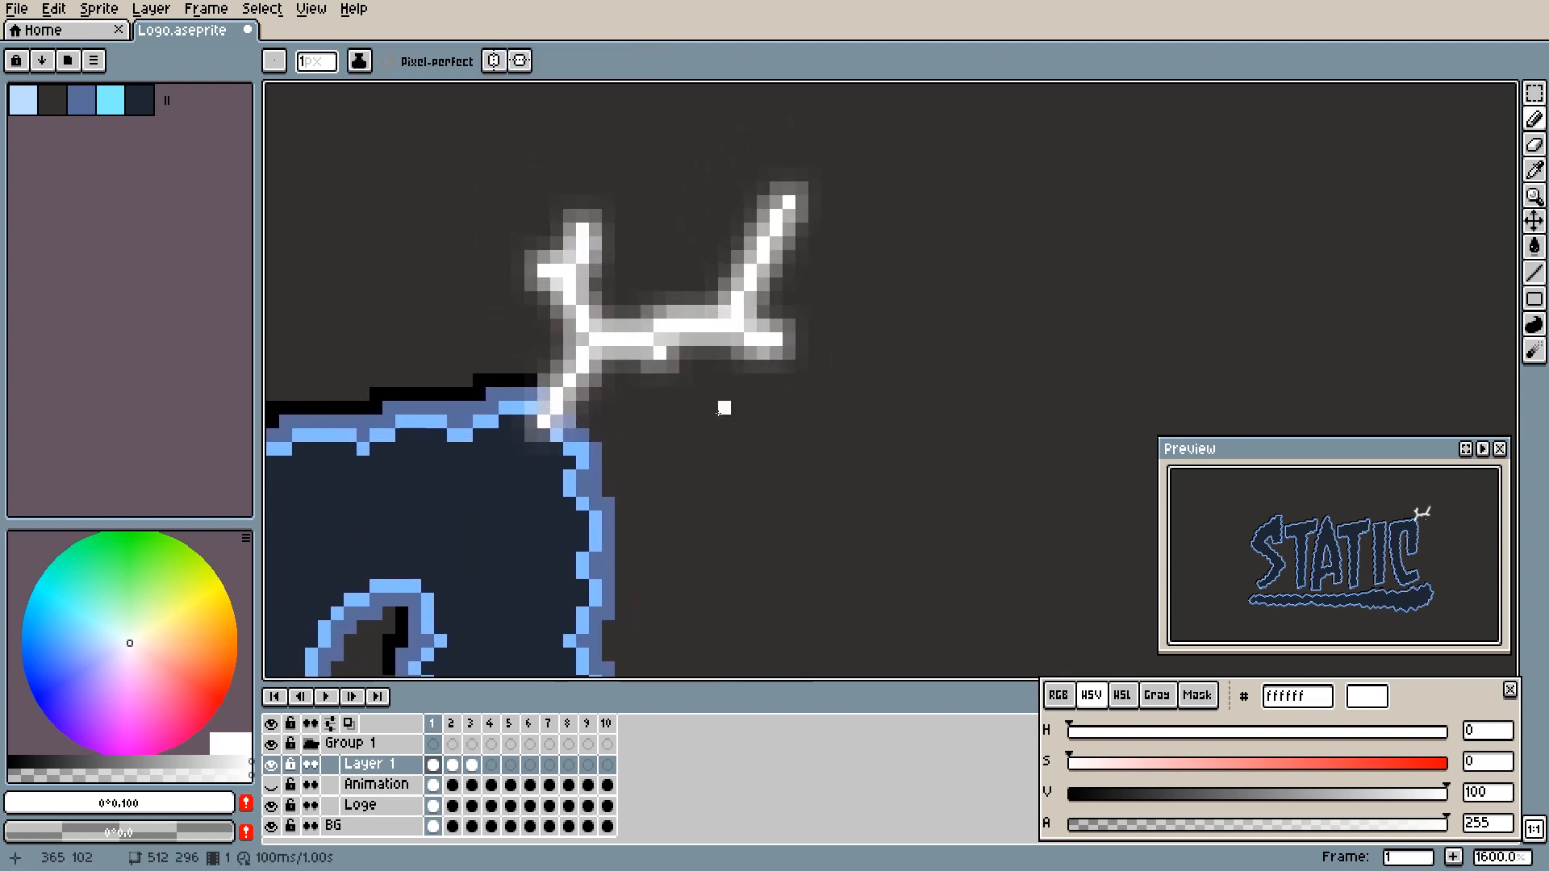
key("i")
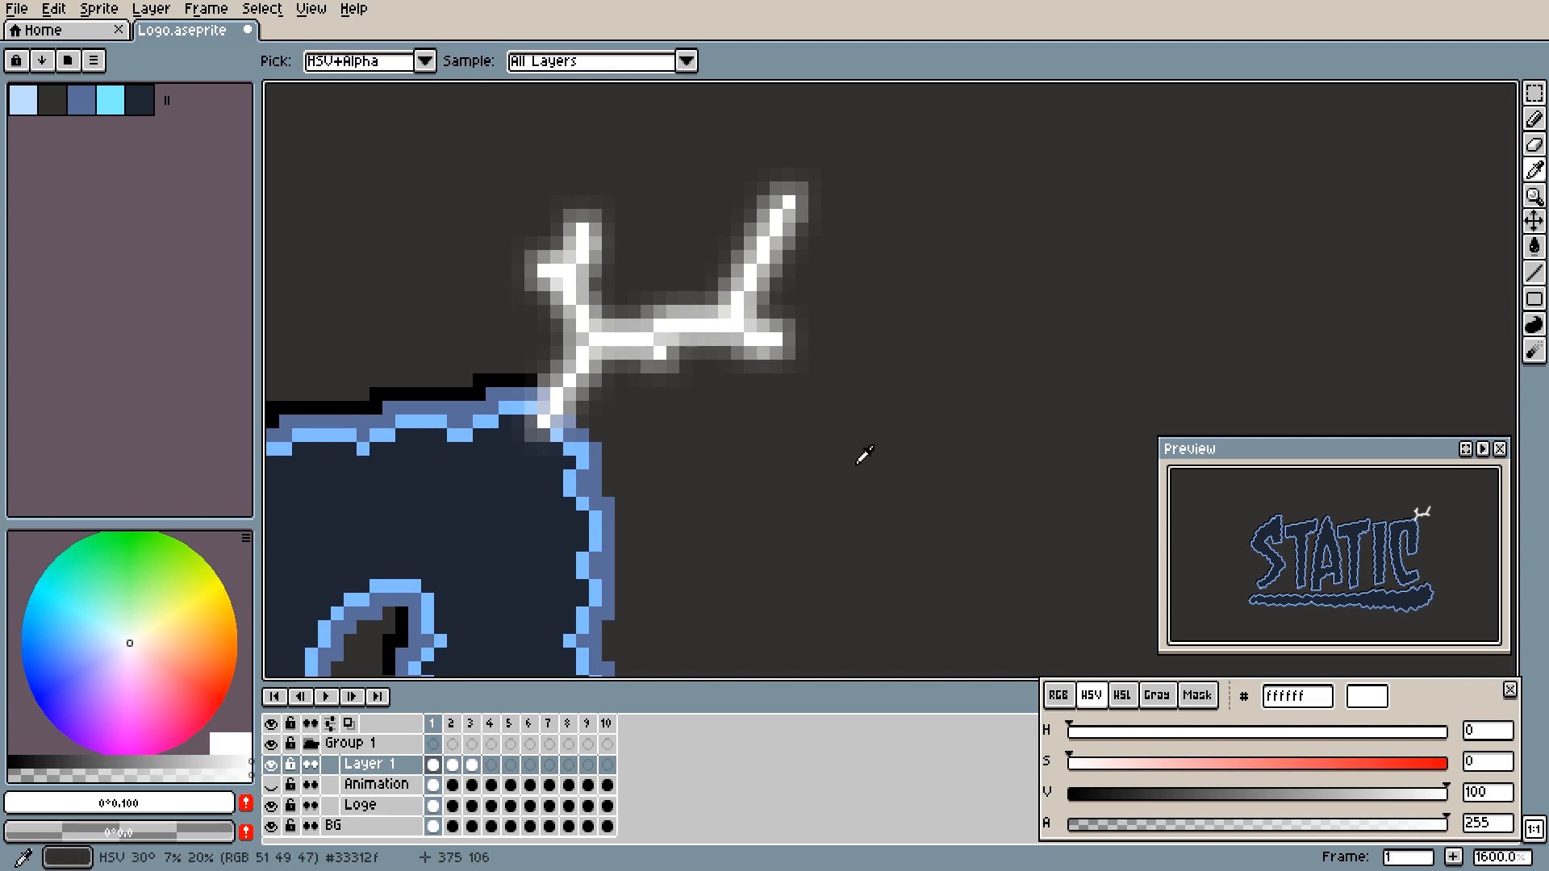
key("b")
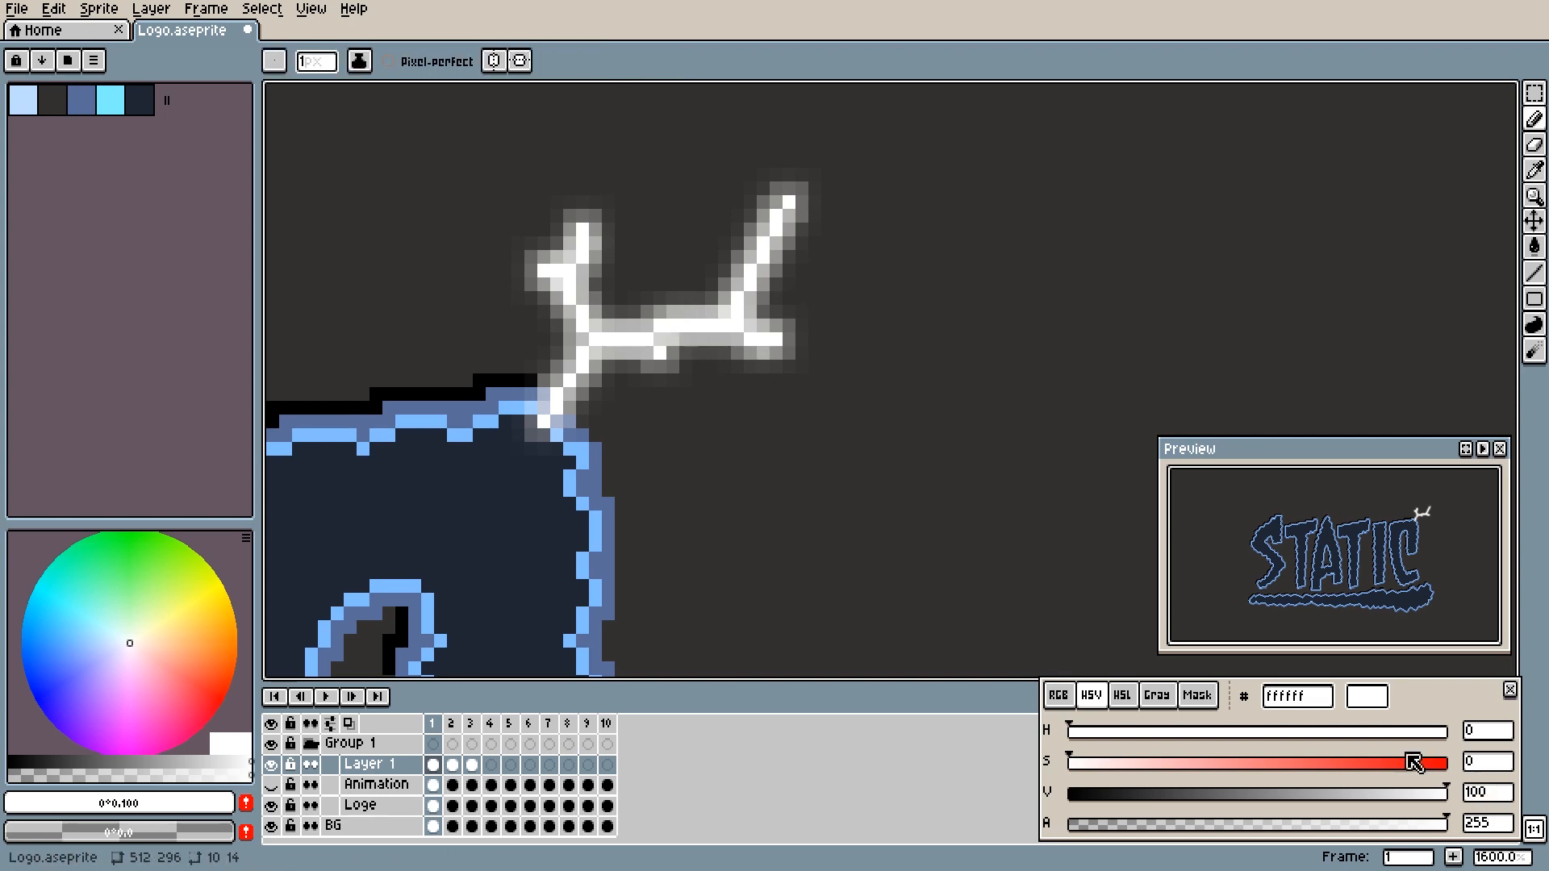
key("i")
left_click(664, 334)
key("b")
key("i")
left_click(685, 339)
key("b")
key("i")
left_click(679, 351)
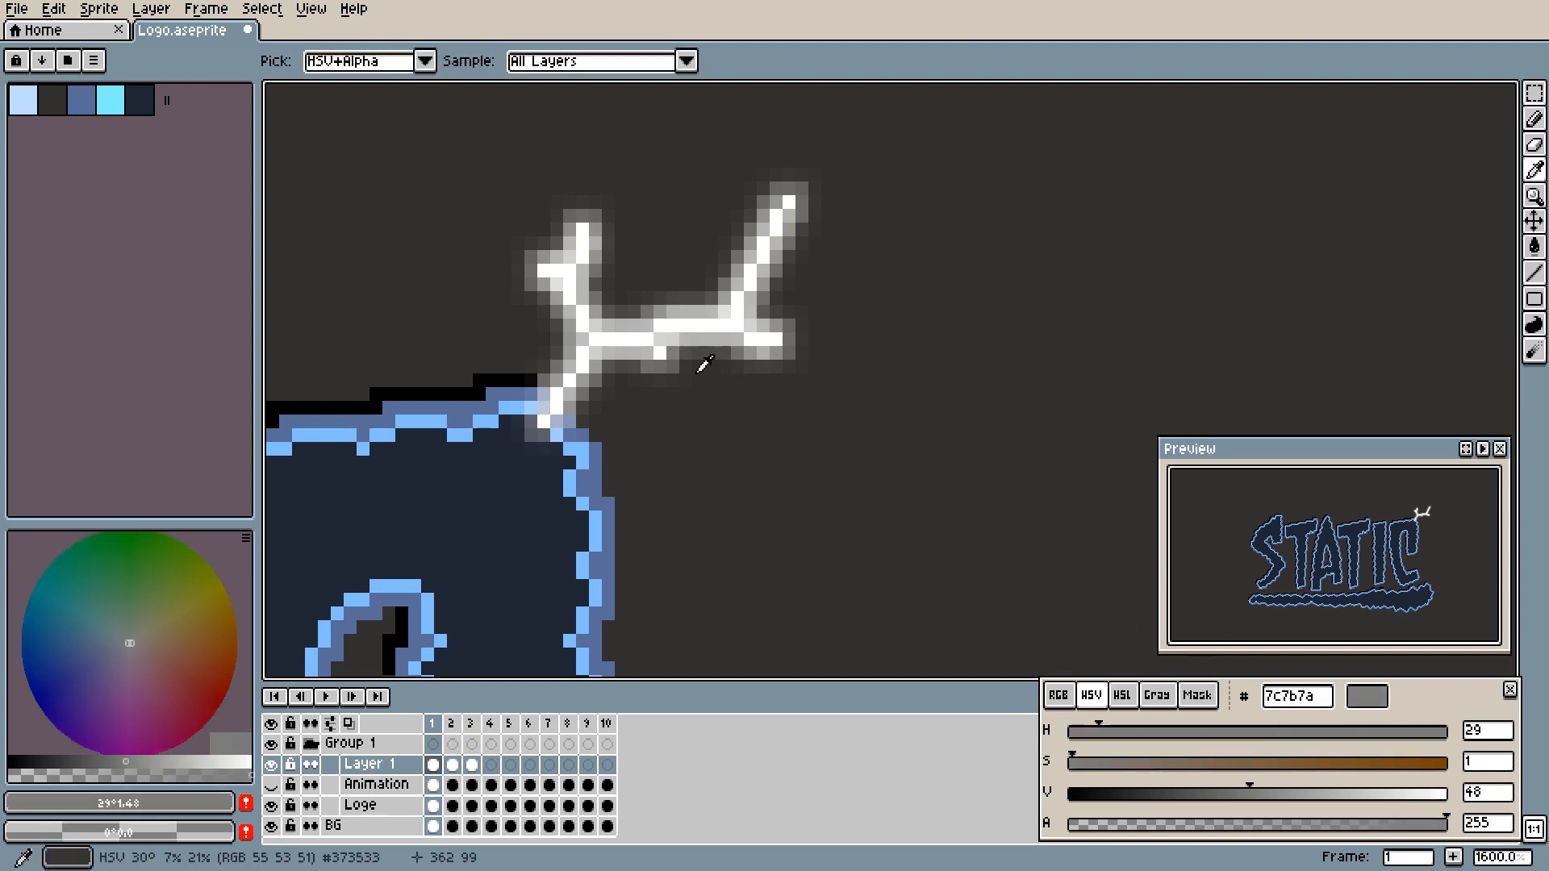
key("b")
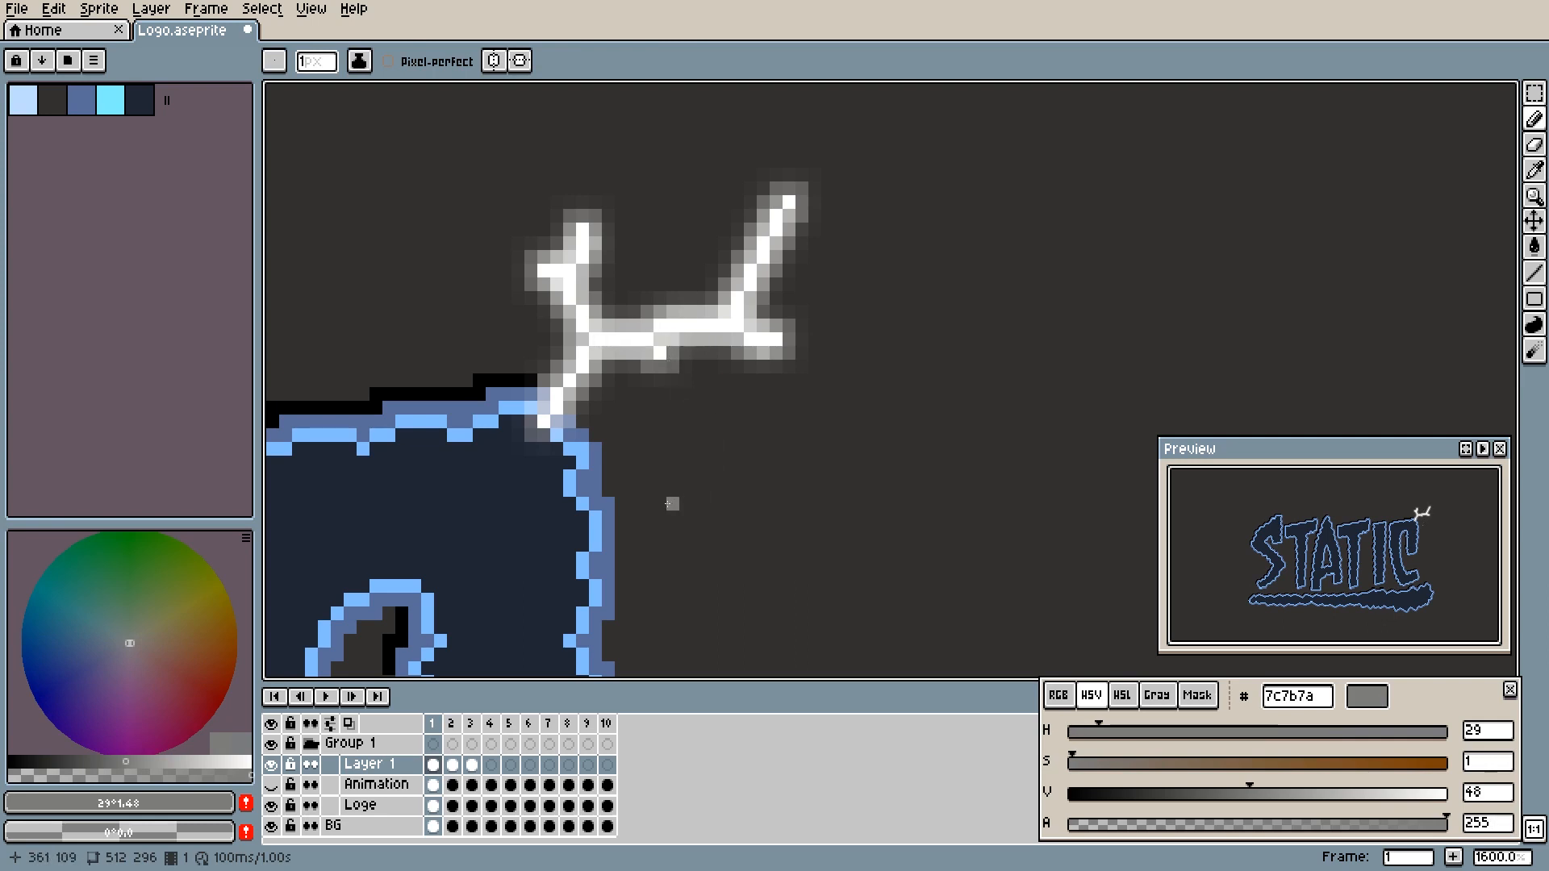
- Blur the lightning bolt on frame 2 of Layer 1 more lightly than on frame 1, and compare the two frames
scroll(667, 504, "down", 3)
mouse_move(667, 504)
left_mouse_down()
mouse_move(688, 400)
mouse_move(684, 442)
mouse_move(685, 416)
left_mouse_up()
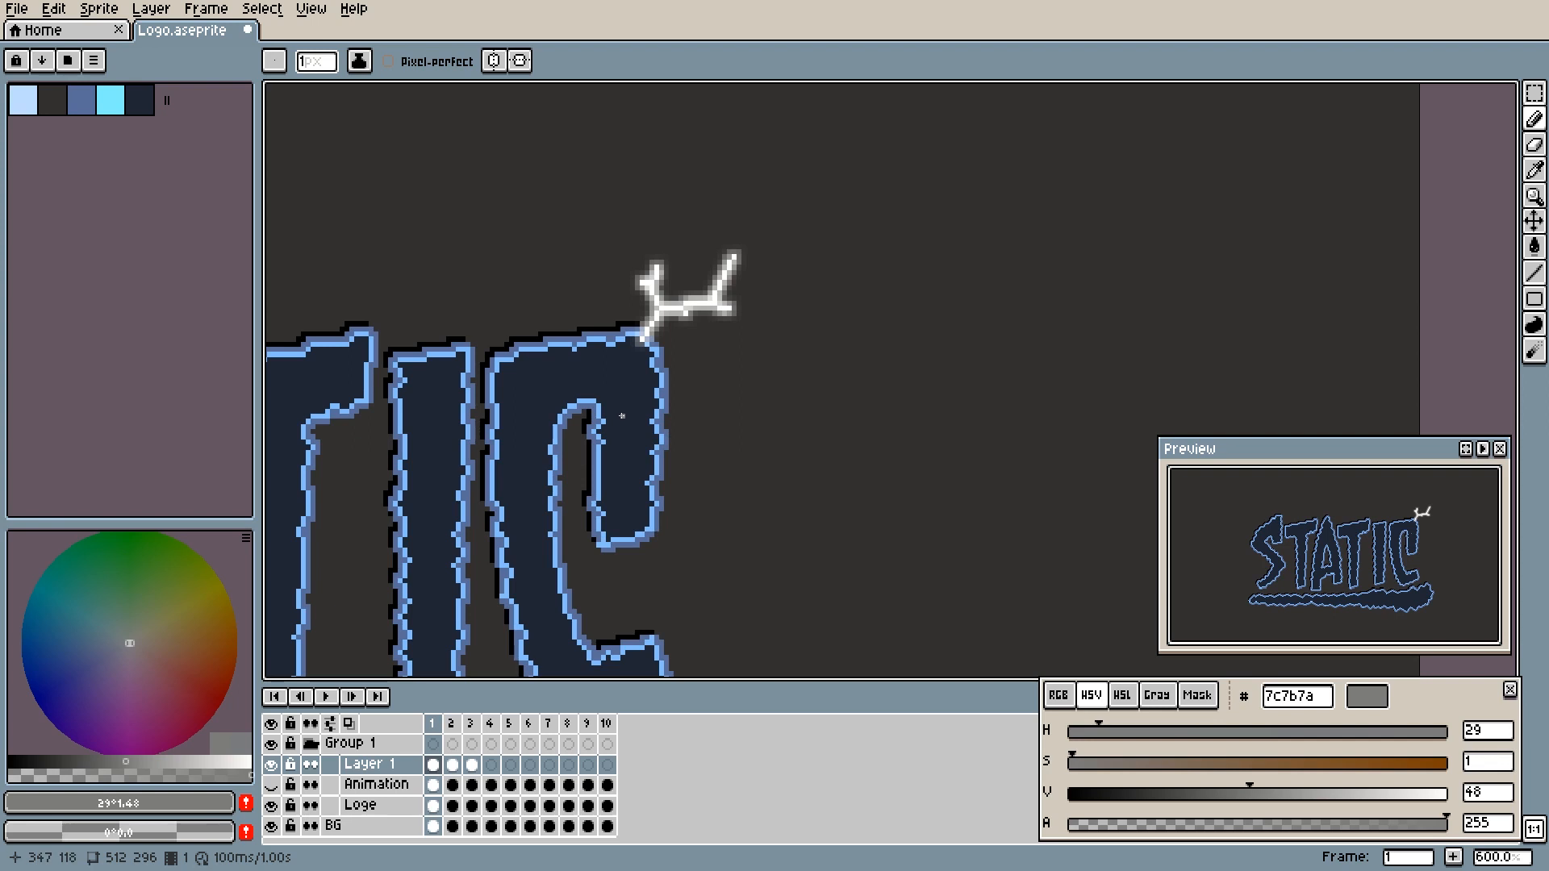
key("period")
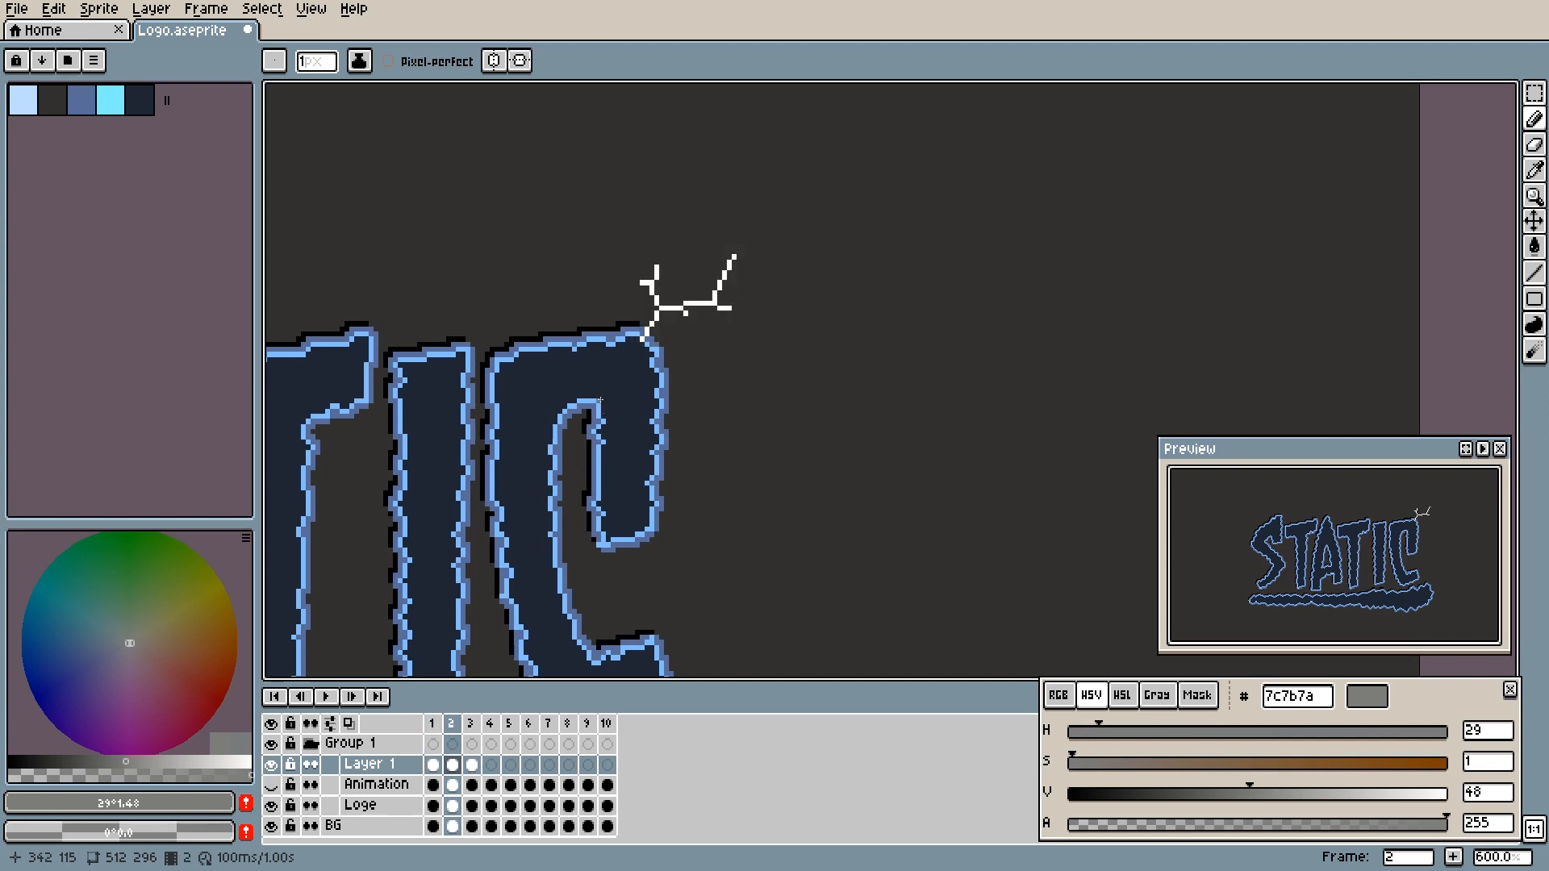
key("r")
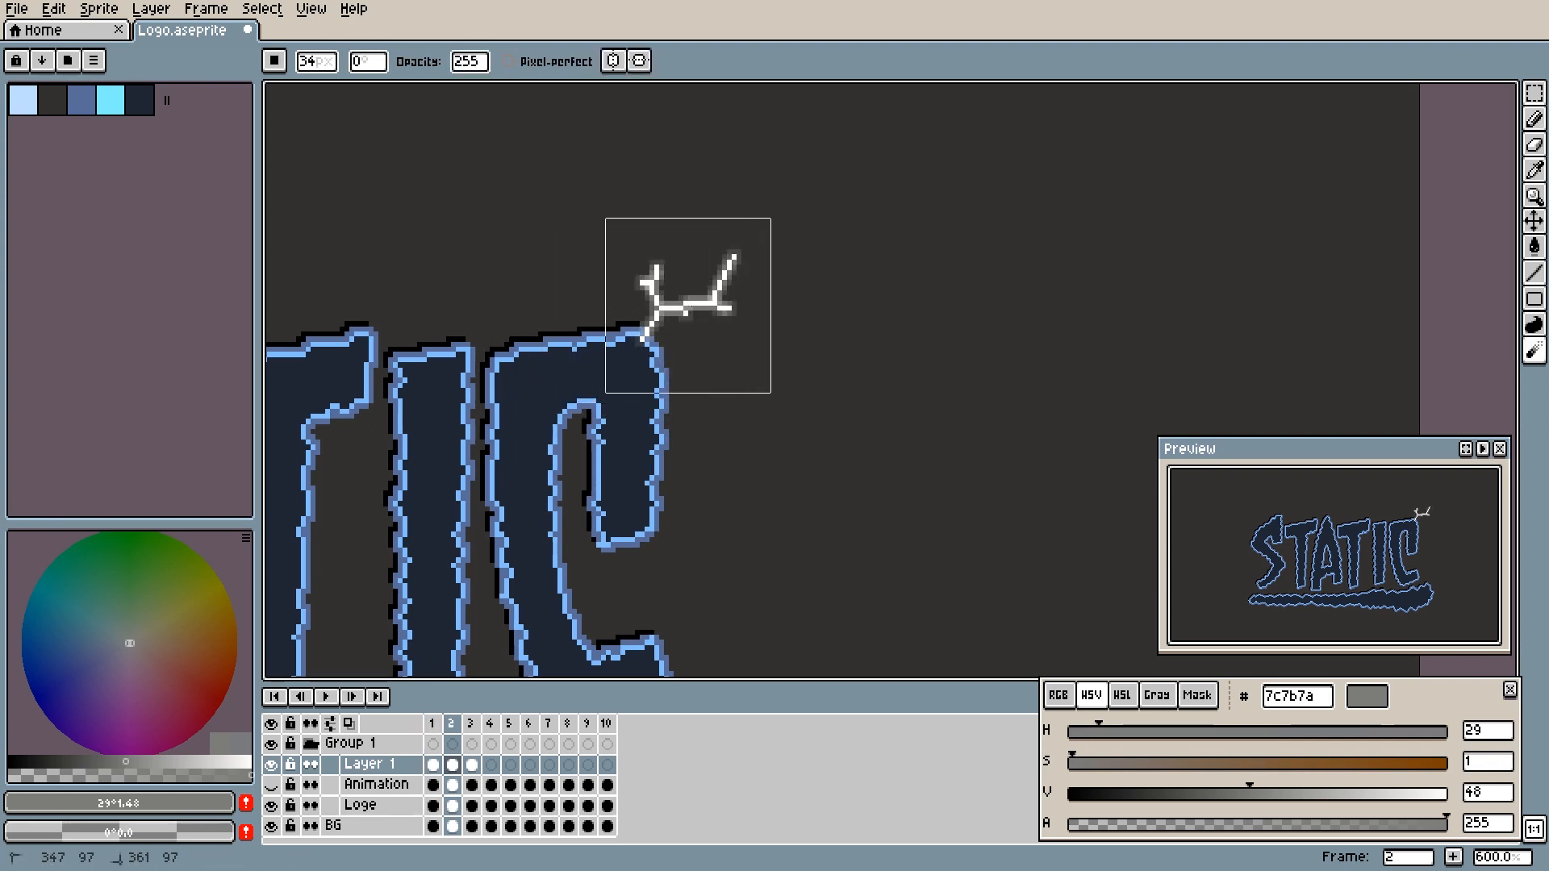
key("comma")
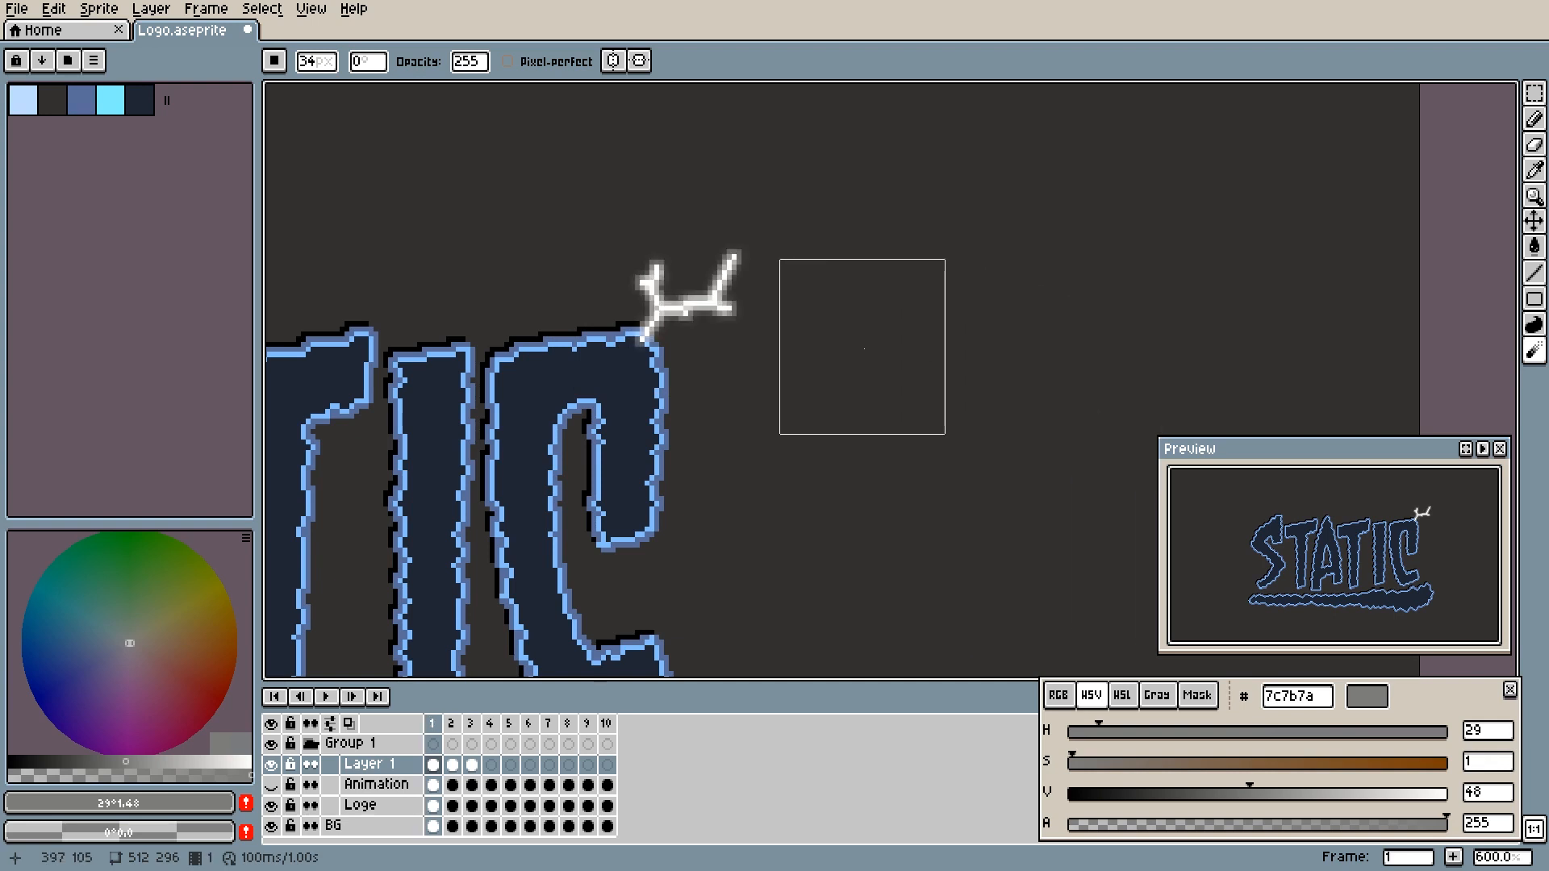
key("period")
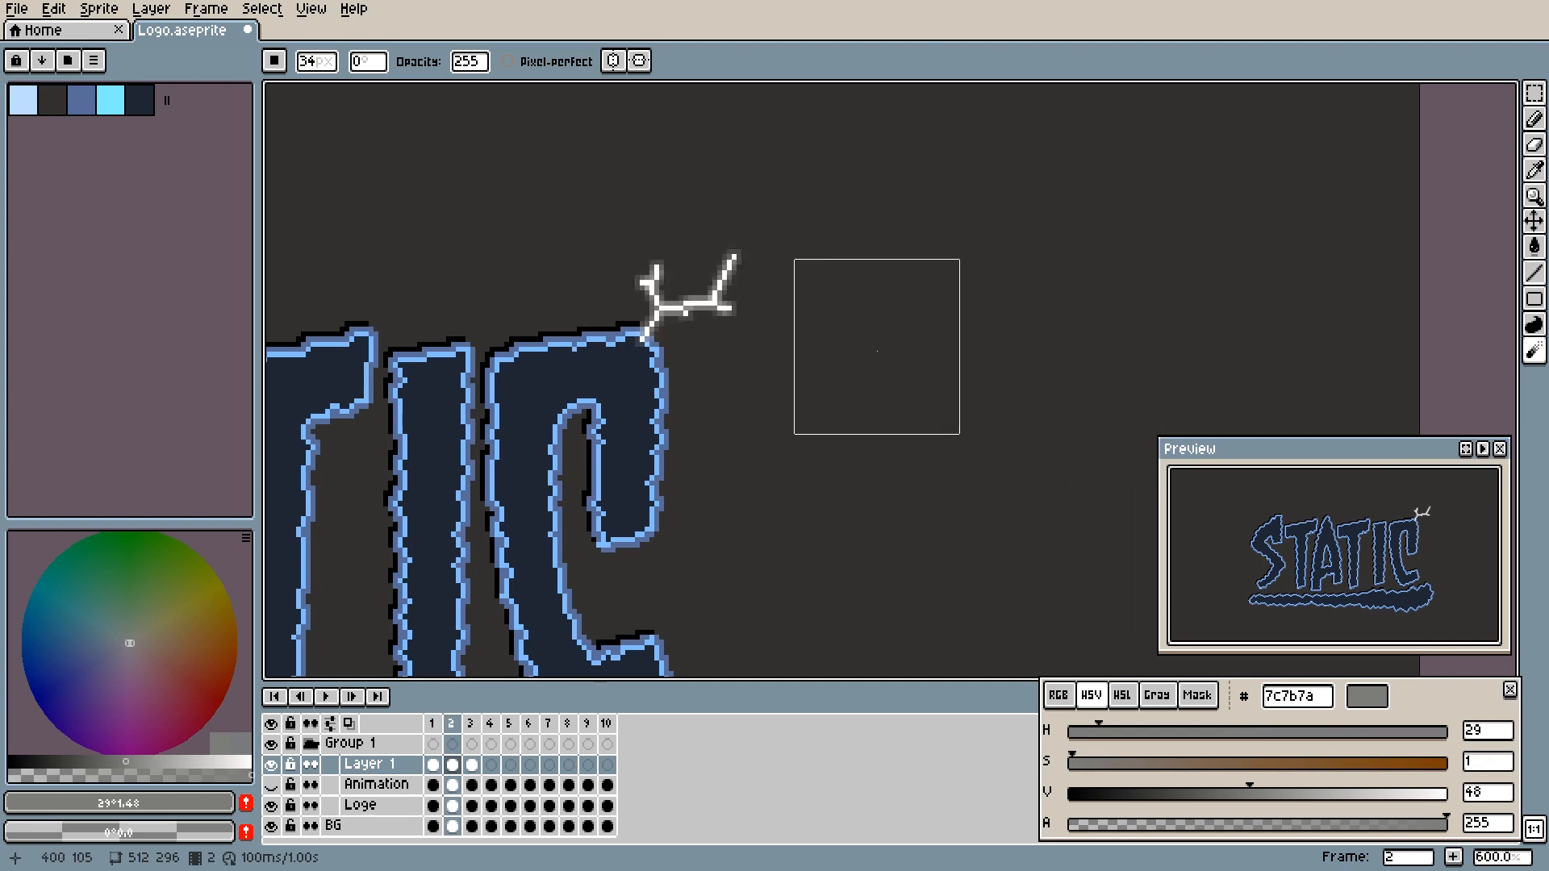
- Step through frames 3 and 4 and play the animation at full and close-up view to check the bolt's fading glow
key("period")
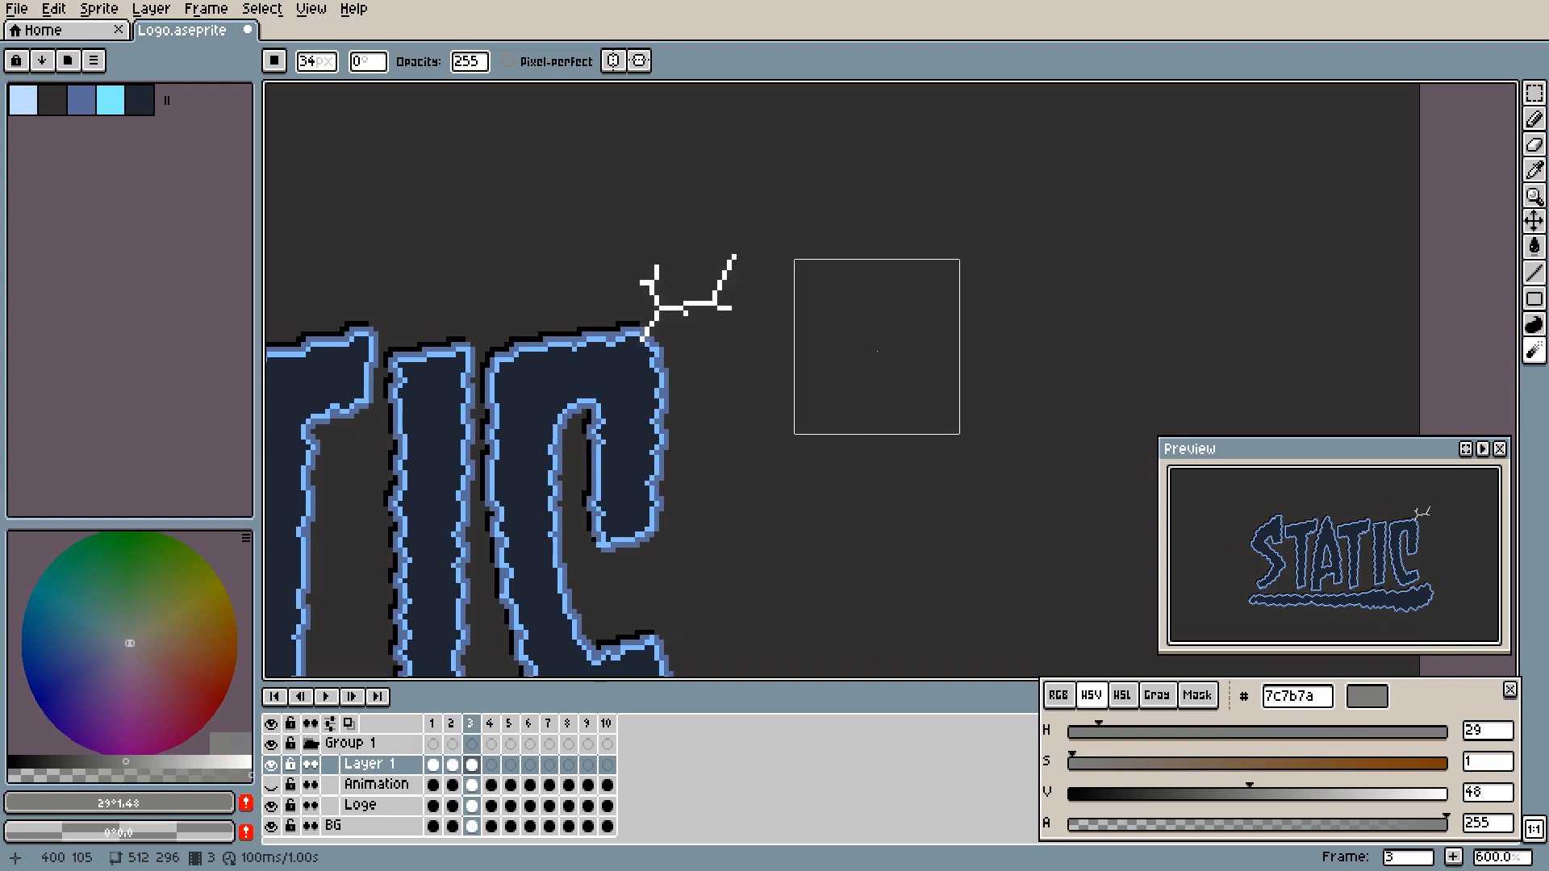
key("period")
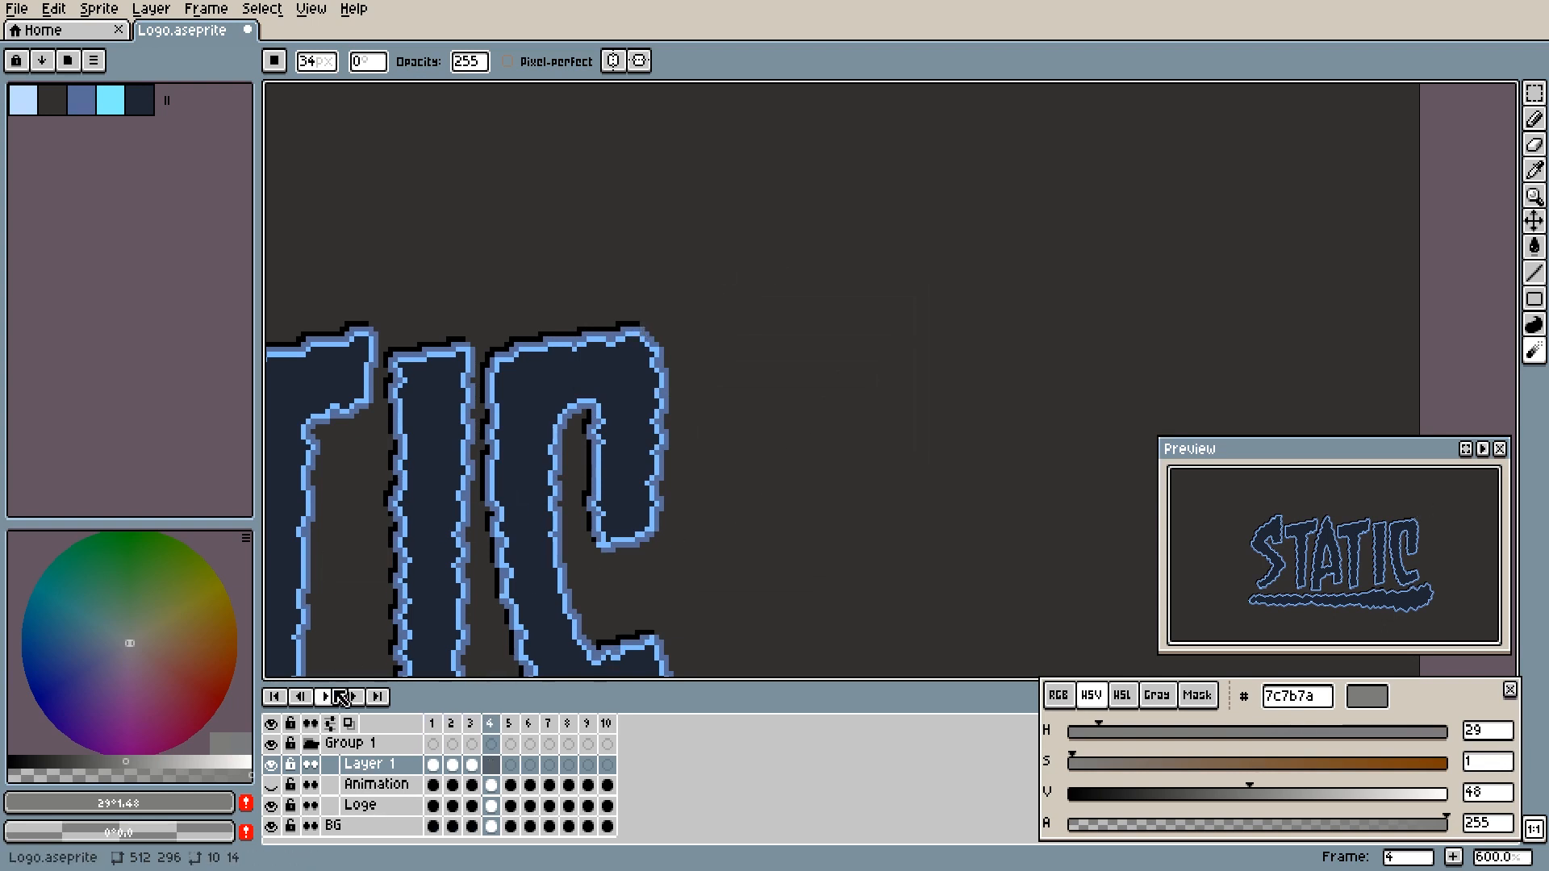
scroll(512, 632, "down", 5)
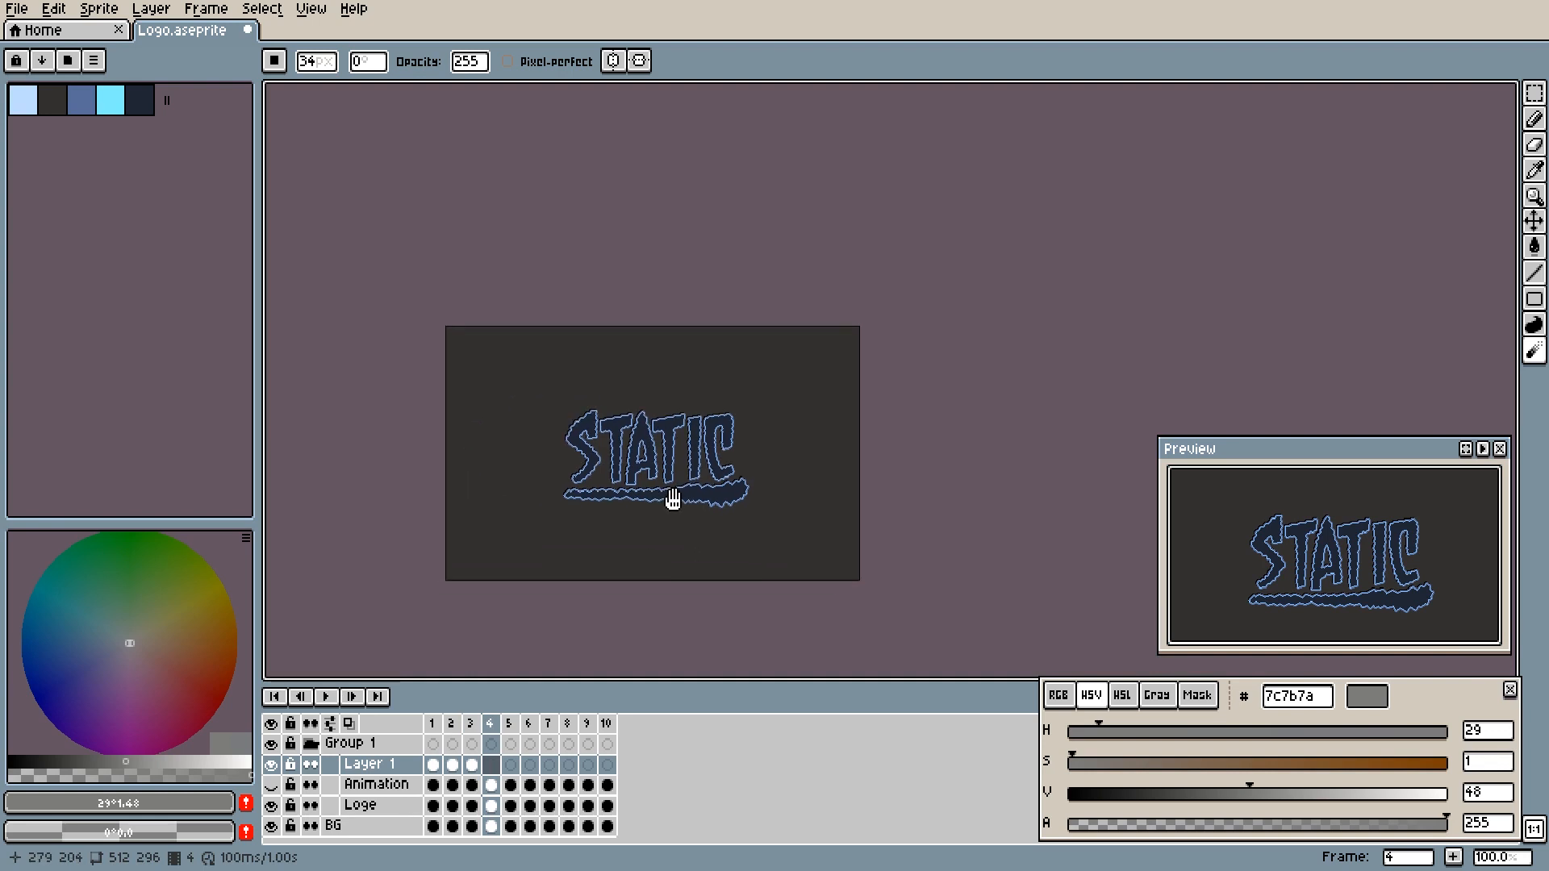
scroll(676, 497, "up", 1)
key("1")
left_click(327, 697)
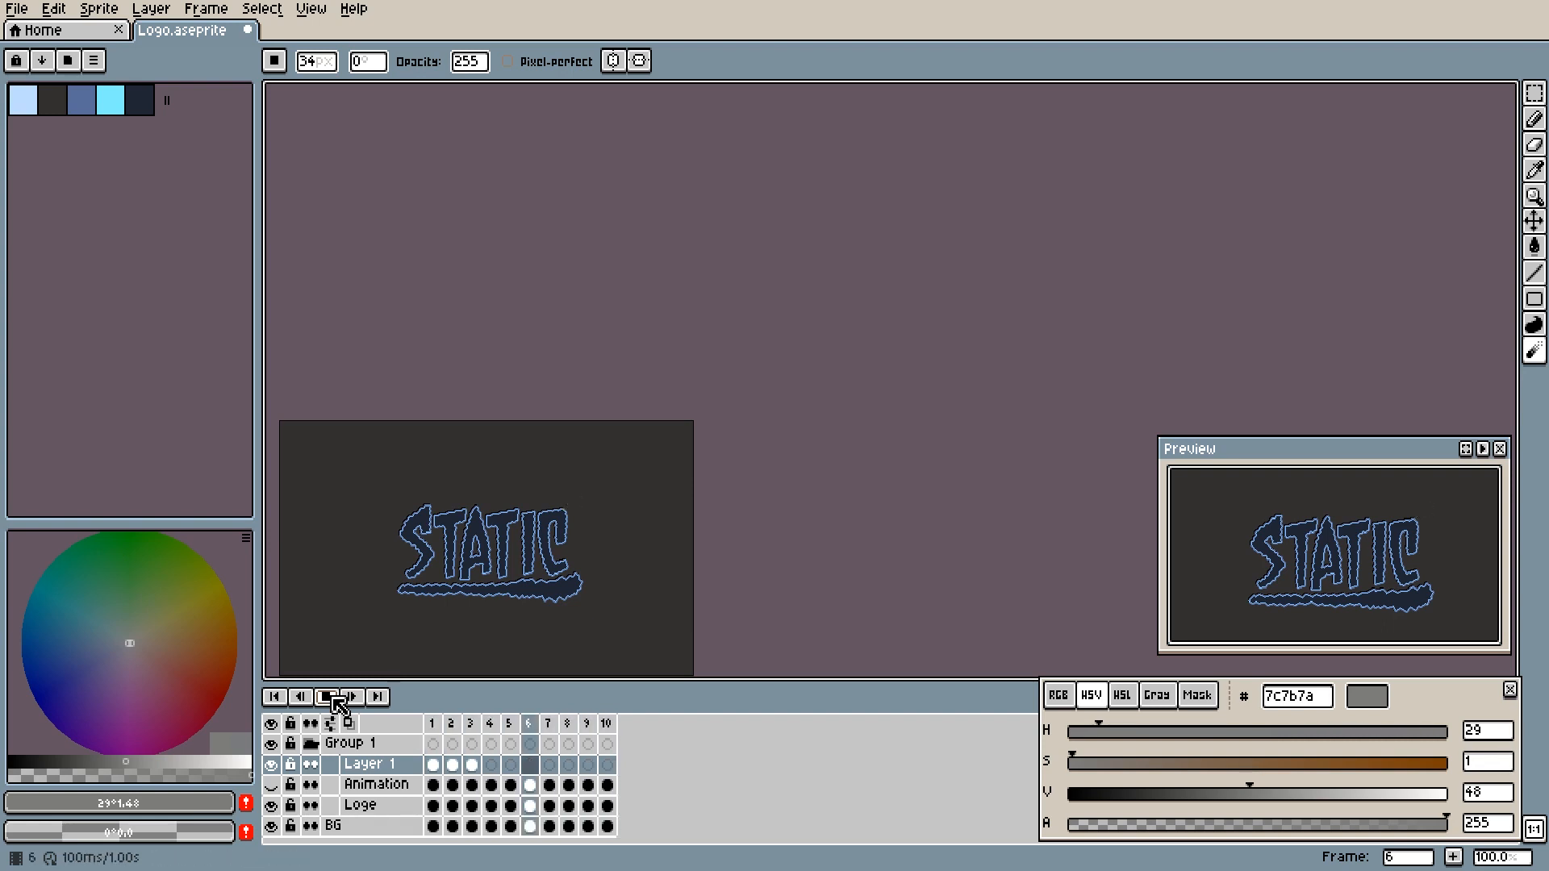
left_click(334, 698)
scroll(594, 526, "up", 5)
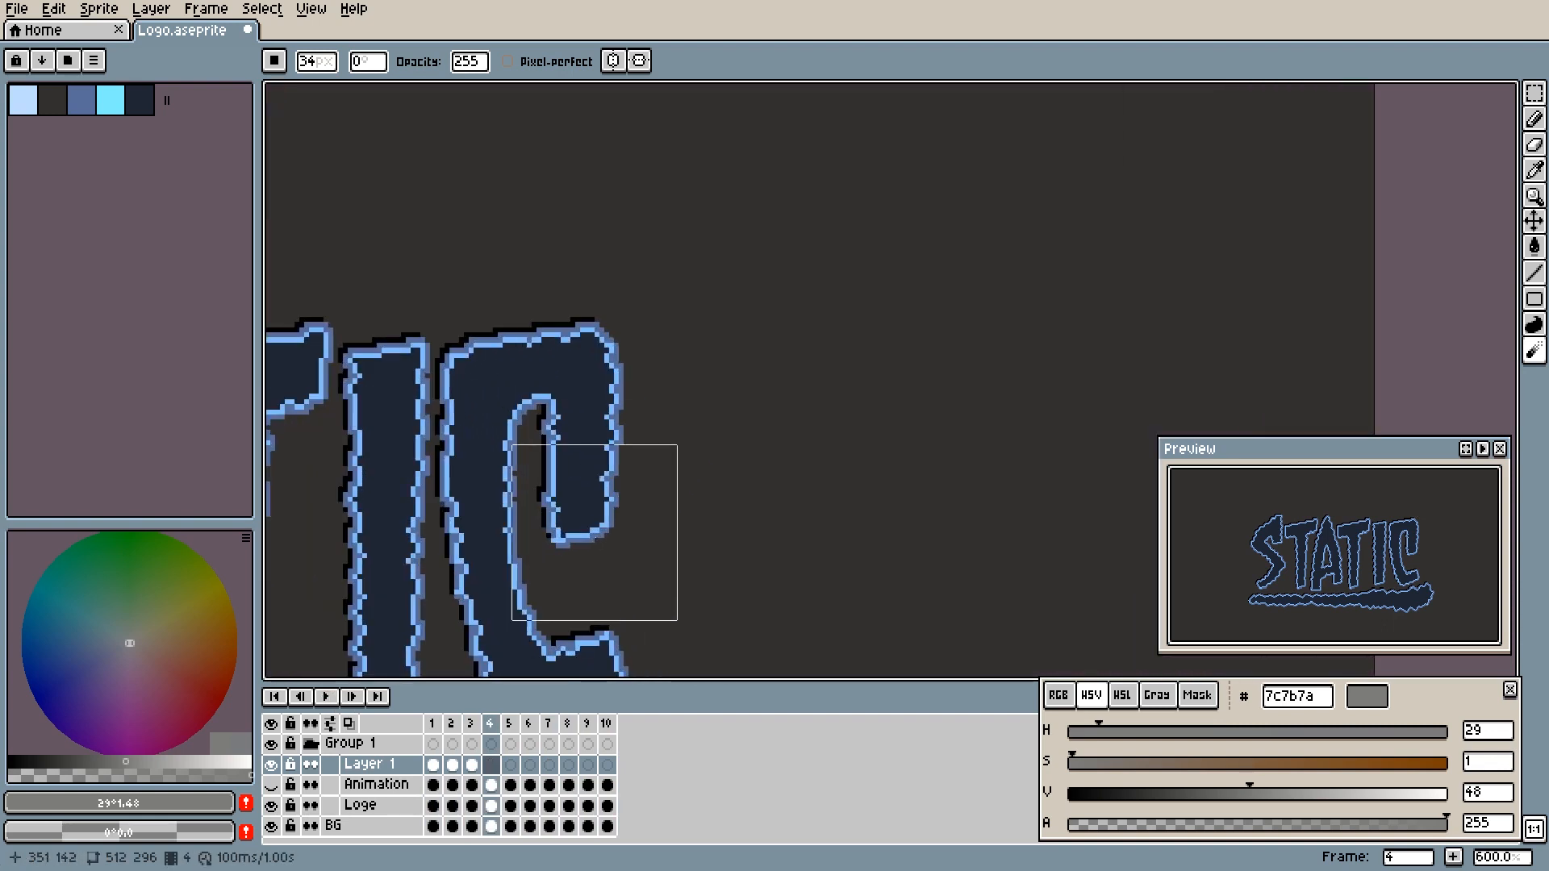
left_click(336, 698)
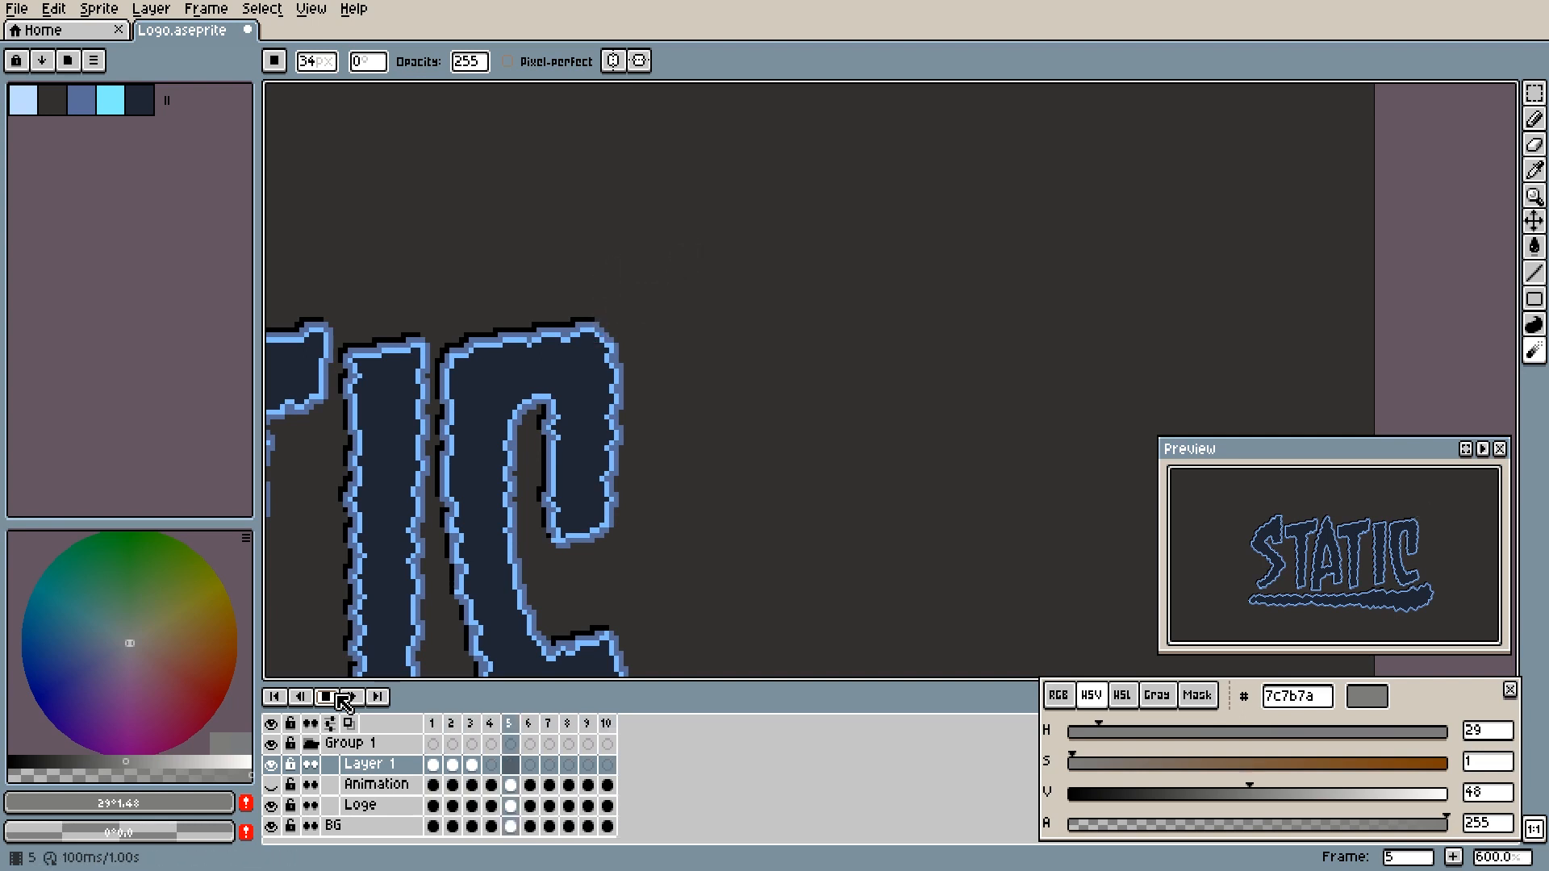
left_click(342, 698)
- Go to frame 1 of Layer 1 and sample the light-blue outline colour of the letter C with the Eyedropper
key("b")
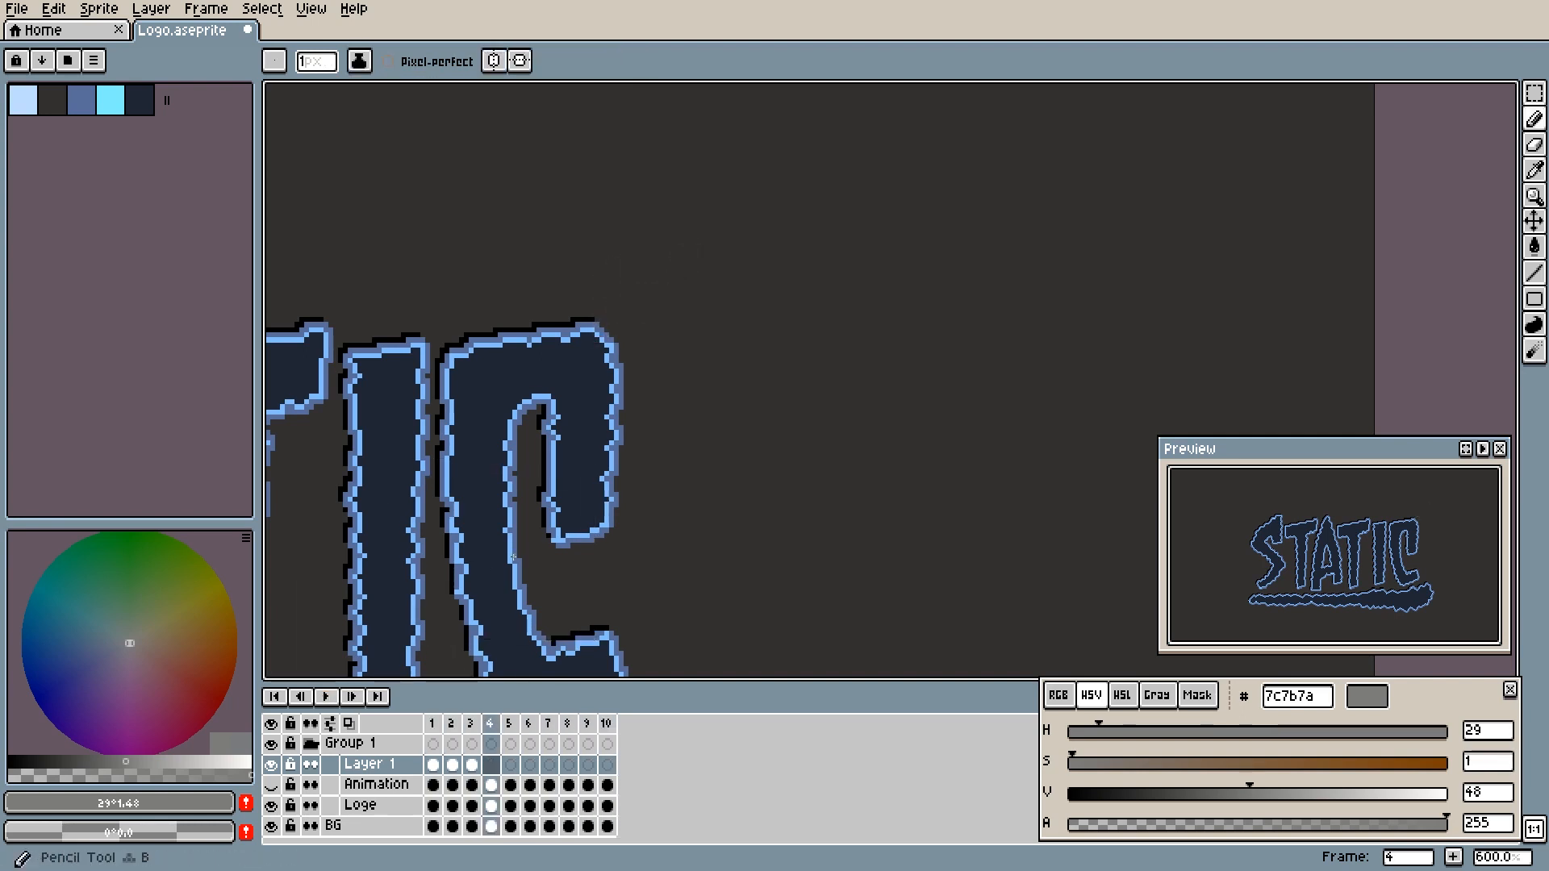
left_click(452, 764)
left_click(433, 764)
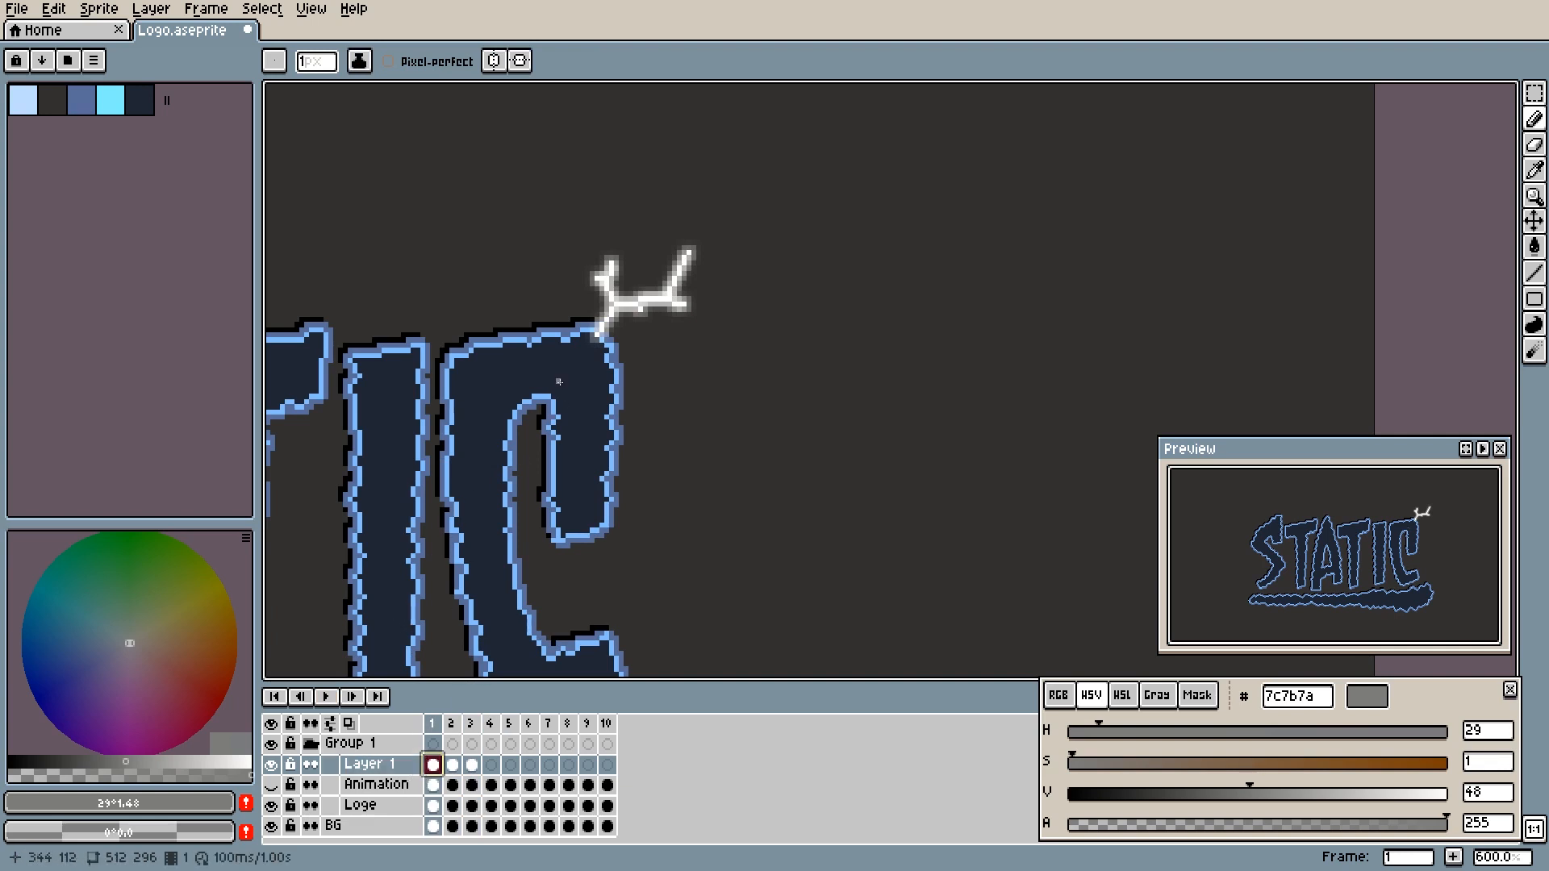
scroll(558, 381, "up", 3)
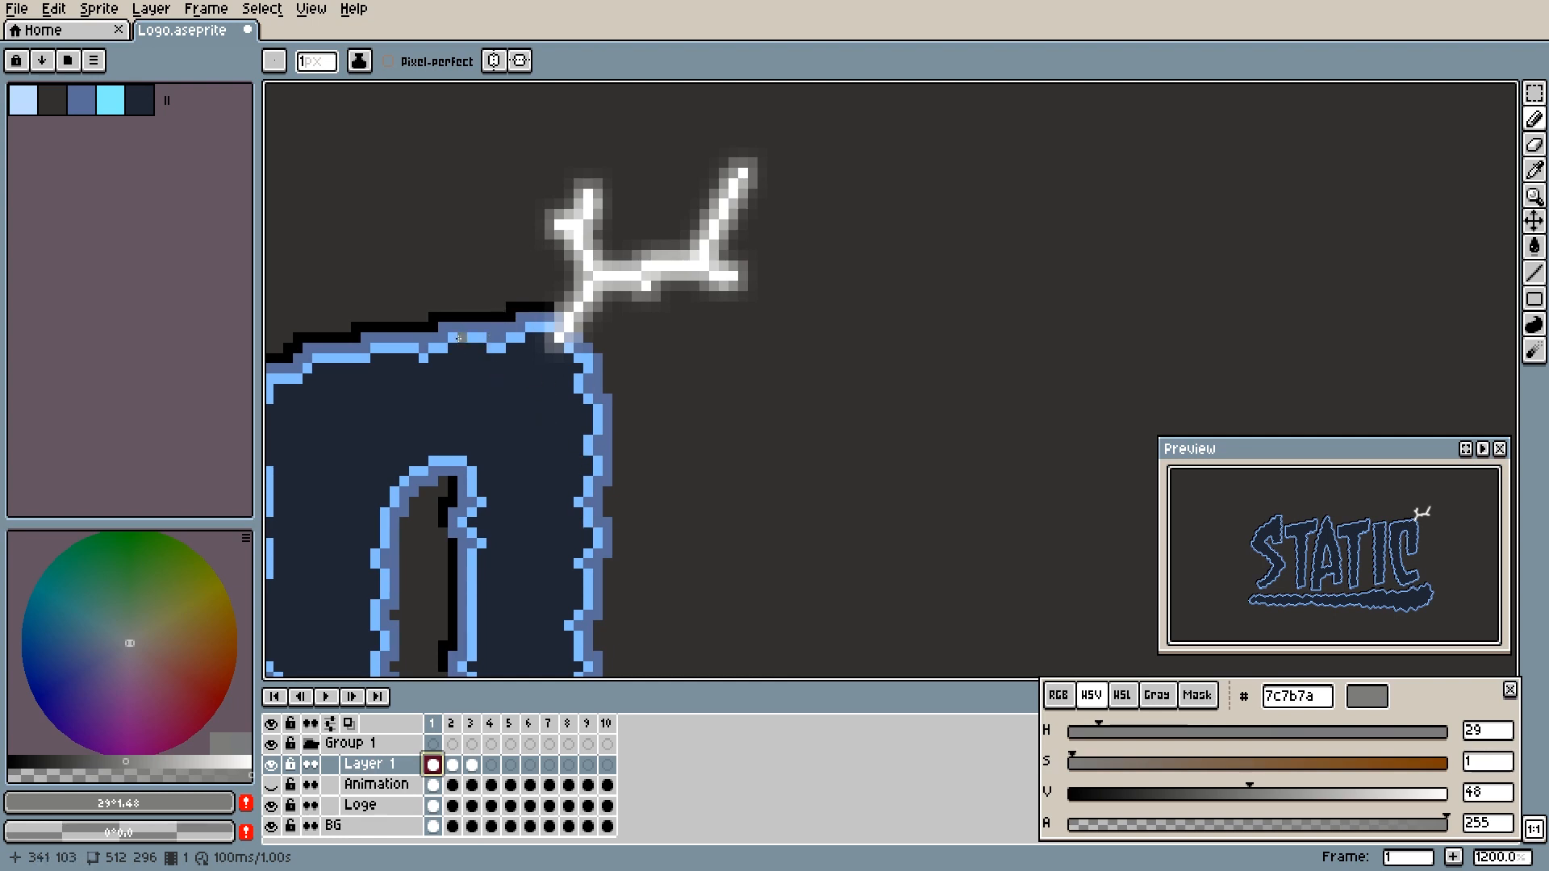
key("i")
left_click(502, 347)
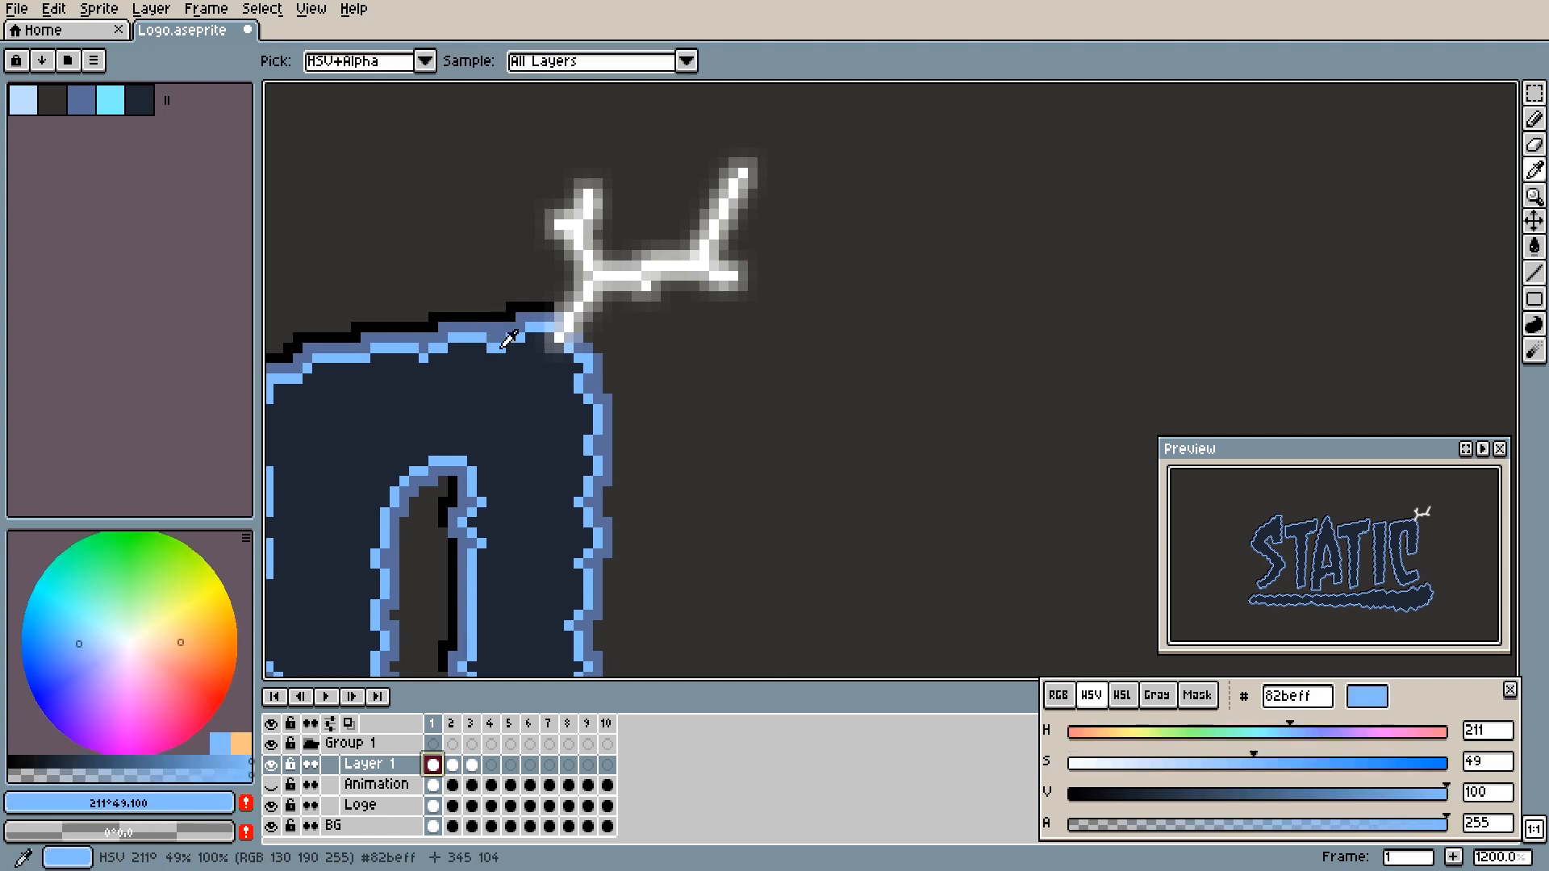
key("b")
mouse_move(504, 405)
left_mouse_down()
mouse_move(688, 387)
mouse_move(610, 395)
left_mouse_up()
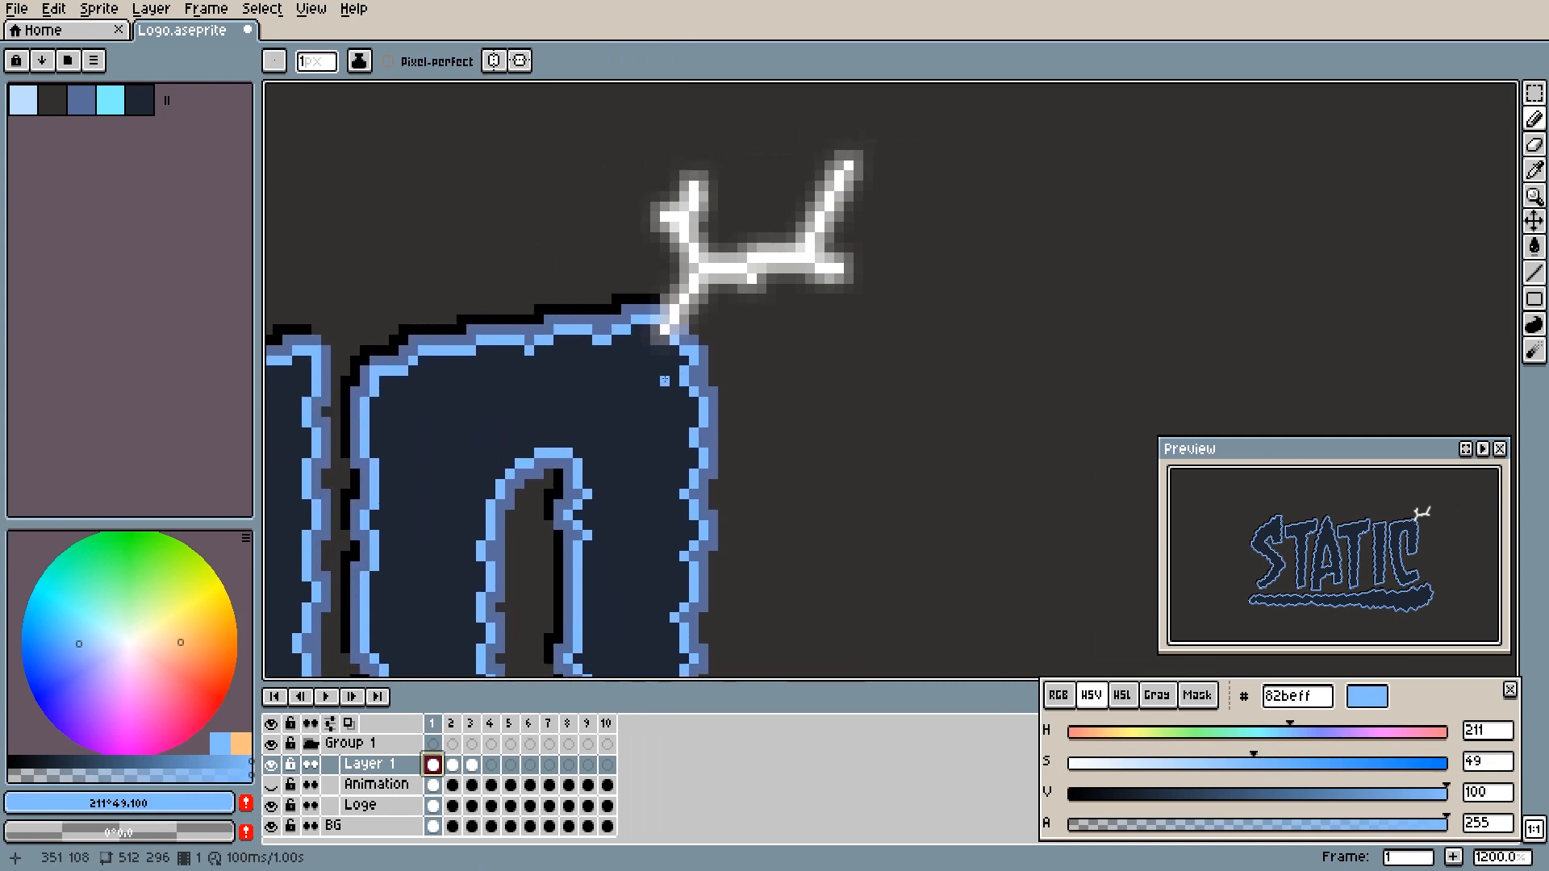
key("i")
left_click(611, 346)
left_click(609, 337)
key("b")
- Recolour the C's inner outline with pale blue #bfdeff along its top and right edges near the bolt on frame 1
left_click(24, 102)
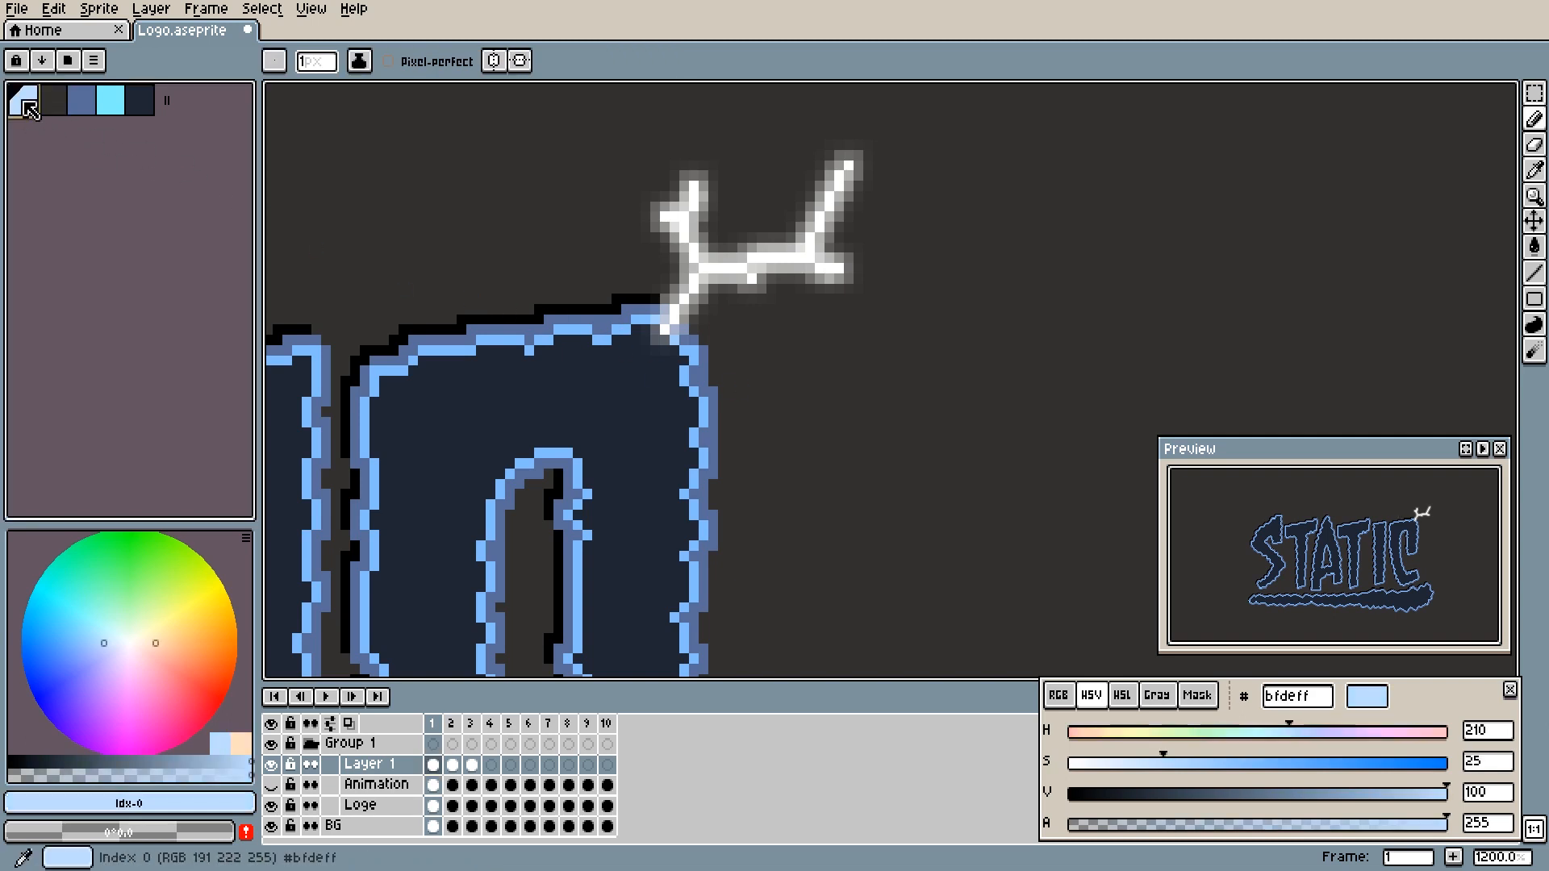
left_click(646, 320)
left_click_drag(646, 320, 538, 339)
left_click(603, 340)
left_click(577, 327)
left_click(528, 348)
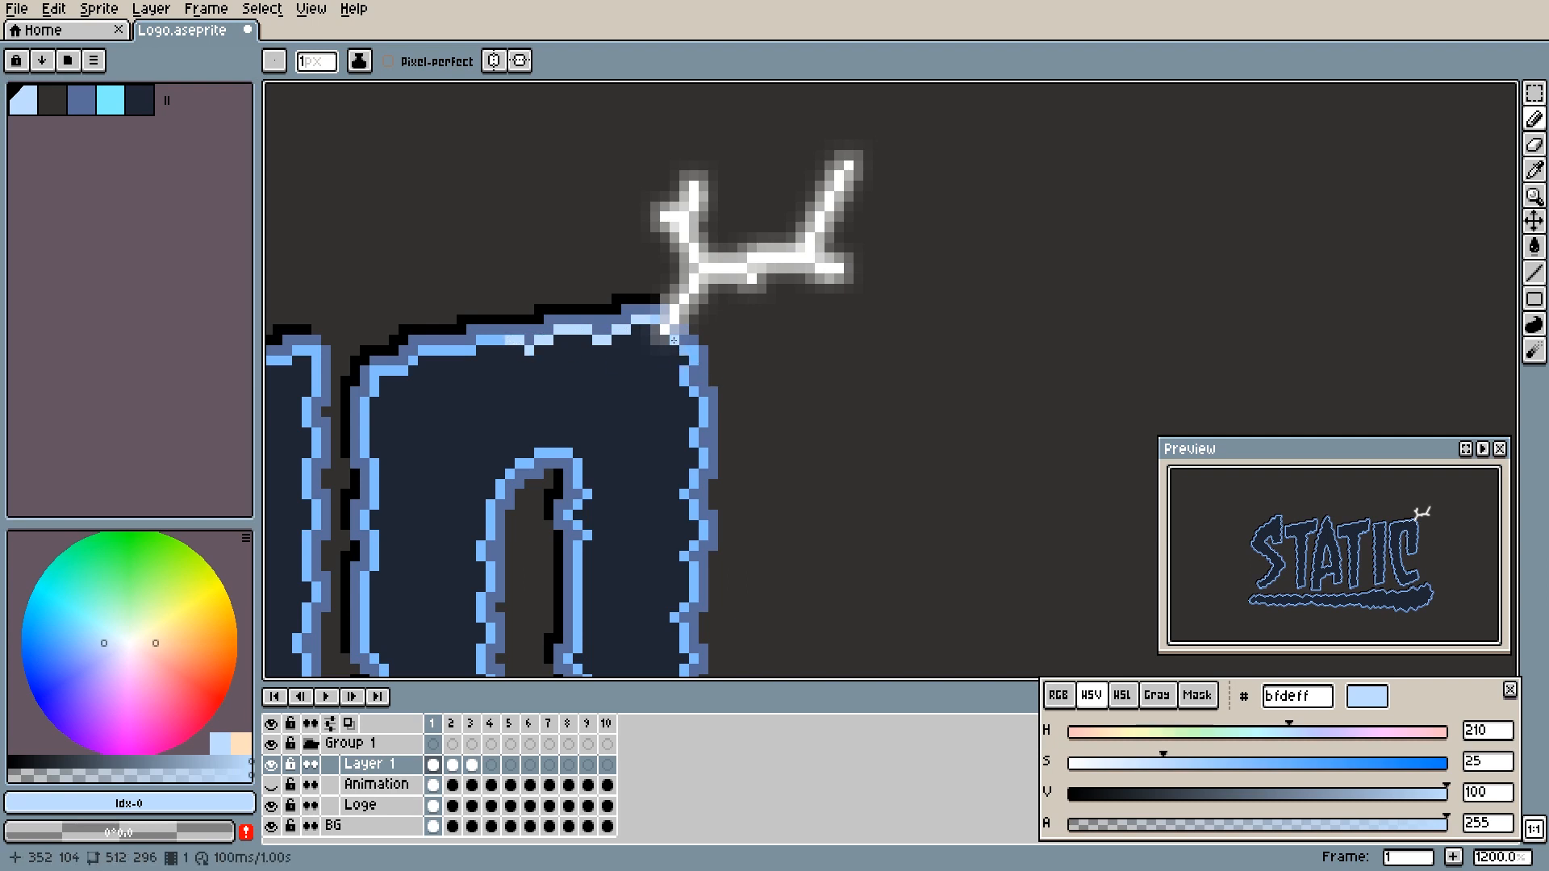
left_click_drag(683, 351, 696, 481)
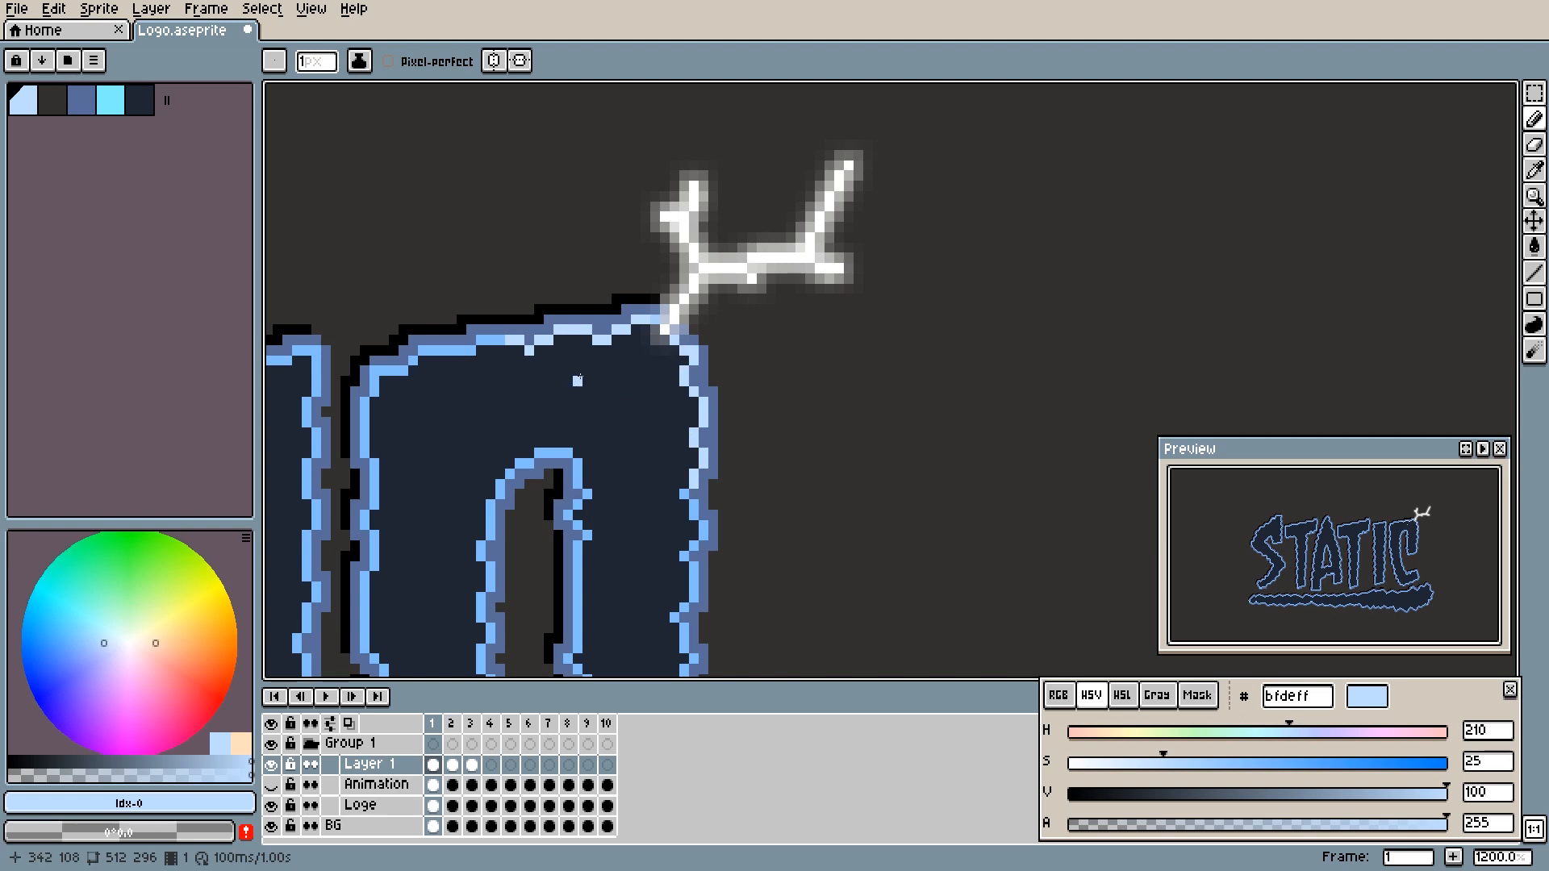
- Sample #82beff from the outline and brighten the darker outer outline along the top of the C up to the bolt
key("alt")
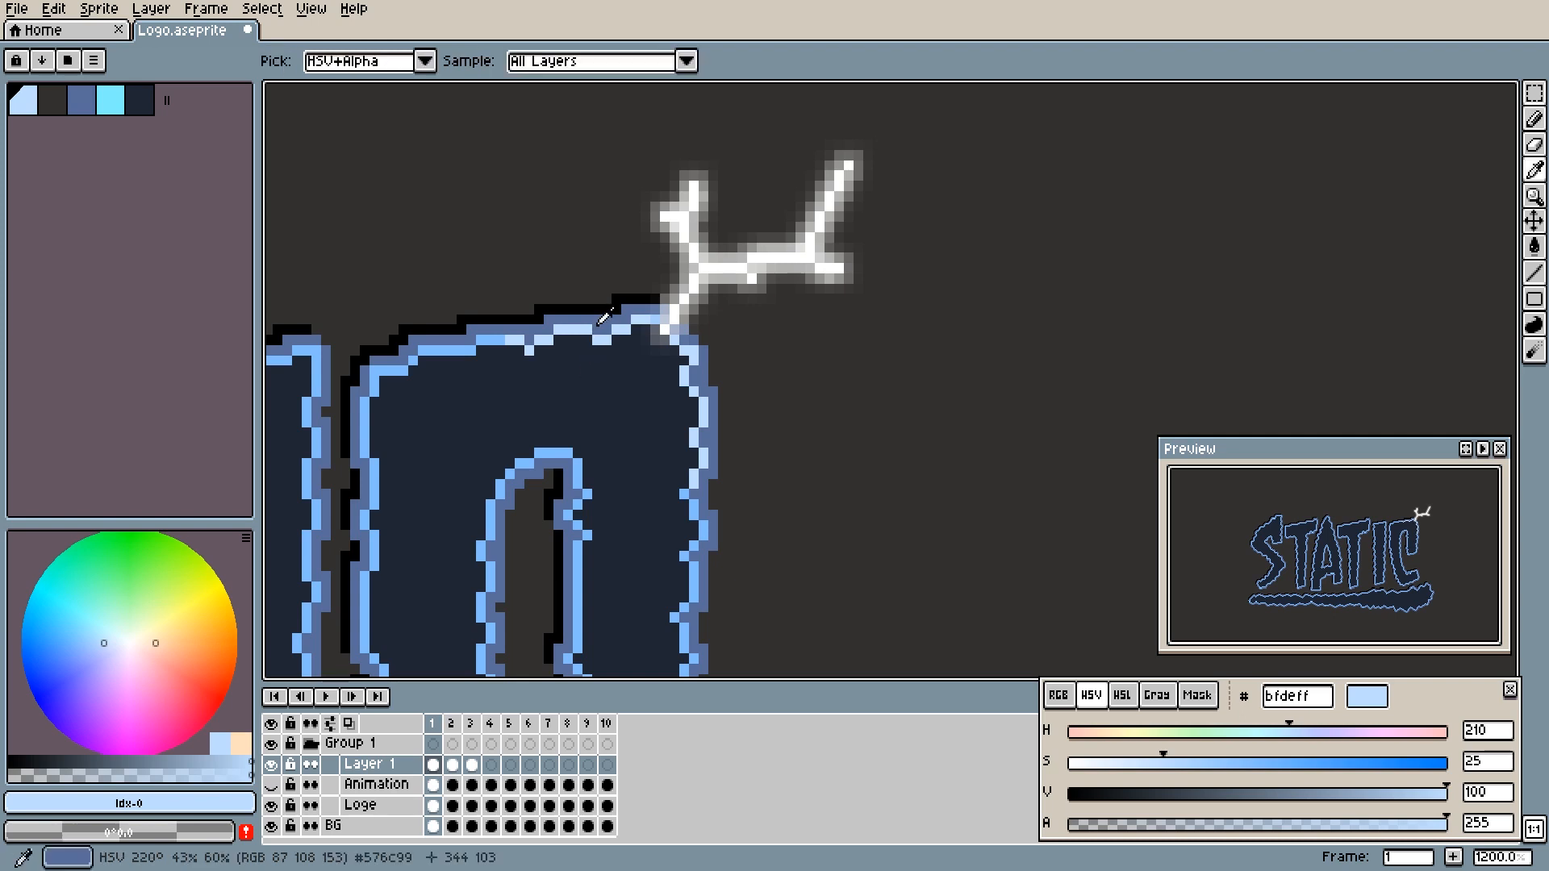
left_click(512, 328, "alt")
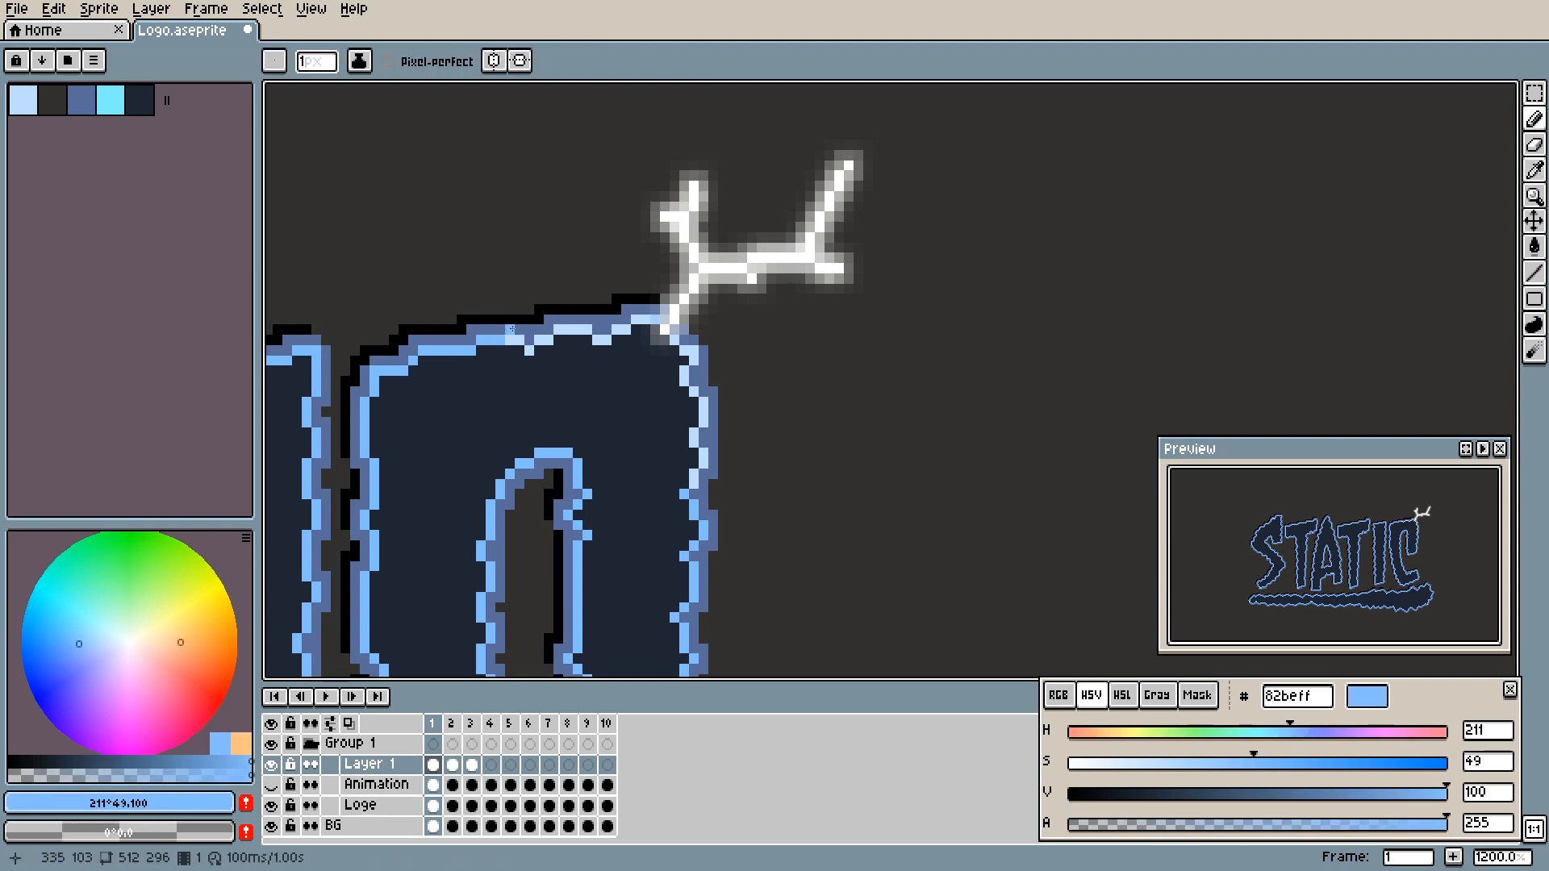
left_click_drag(514, 331, 532, 327)
key("g")
left_click(534, 328)
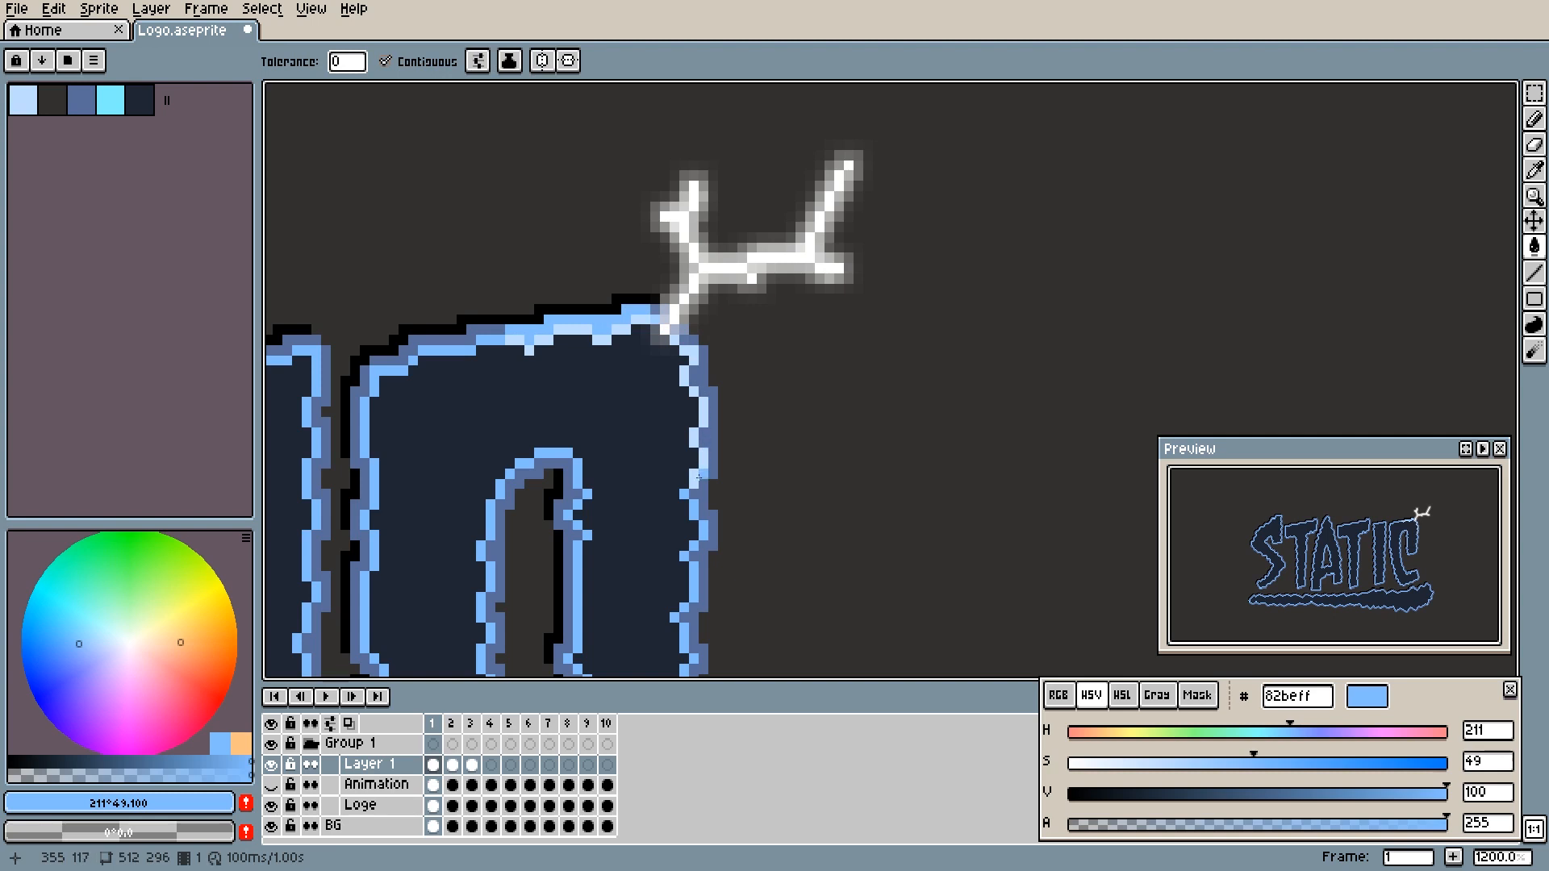
- Fill the darker outer outline on the C's upper right side with #82beff, undoing the misplaced fill first
left_click(698, 474)
key("ctrl+z")
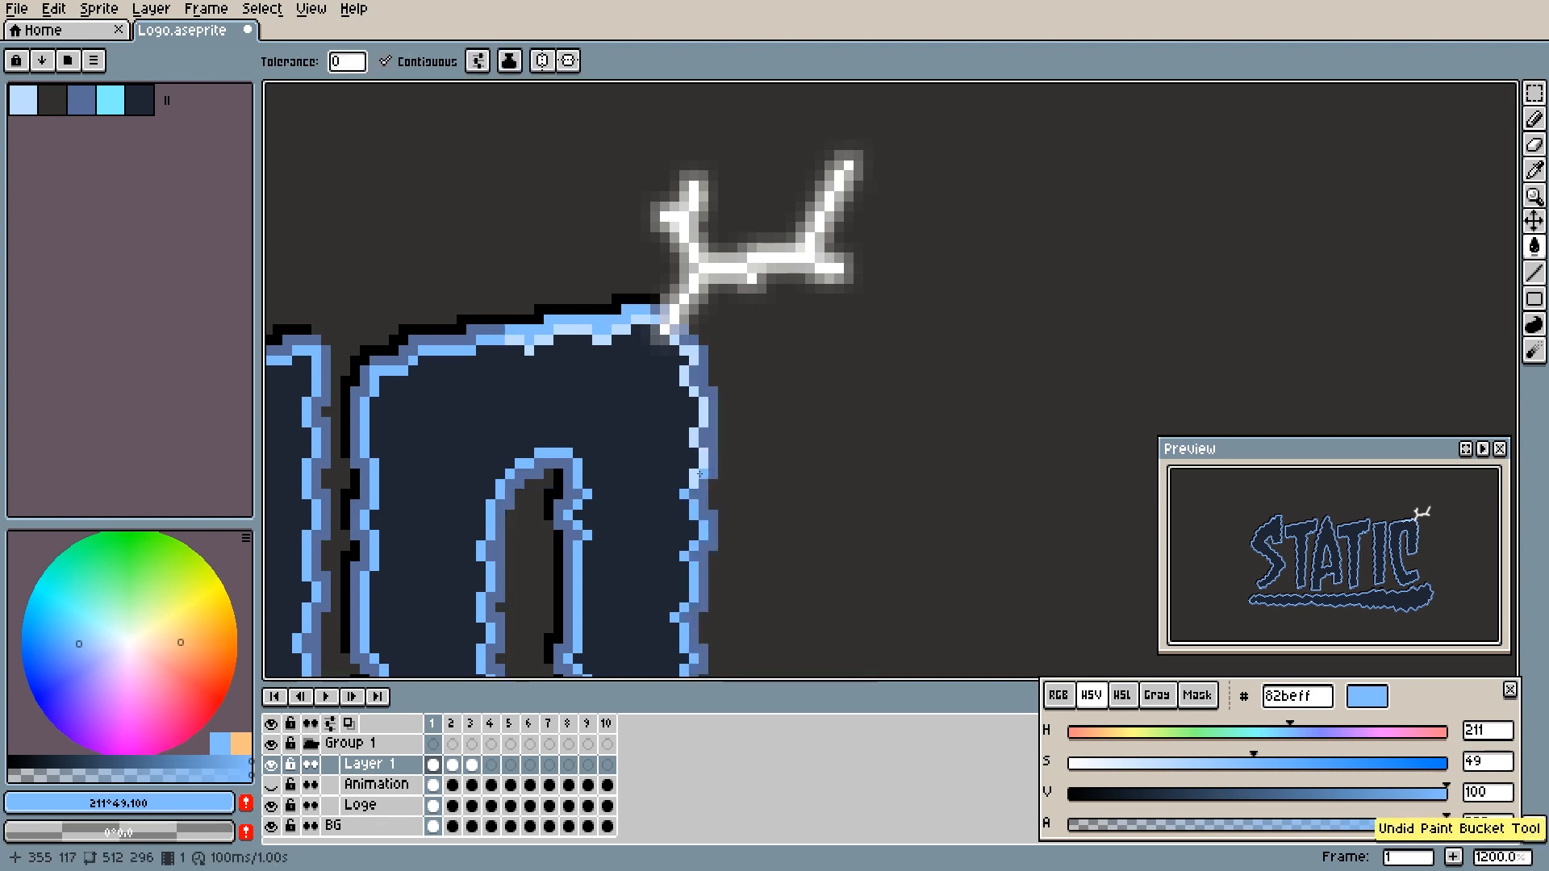
key("b")
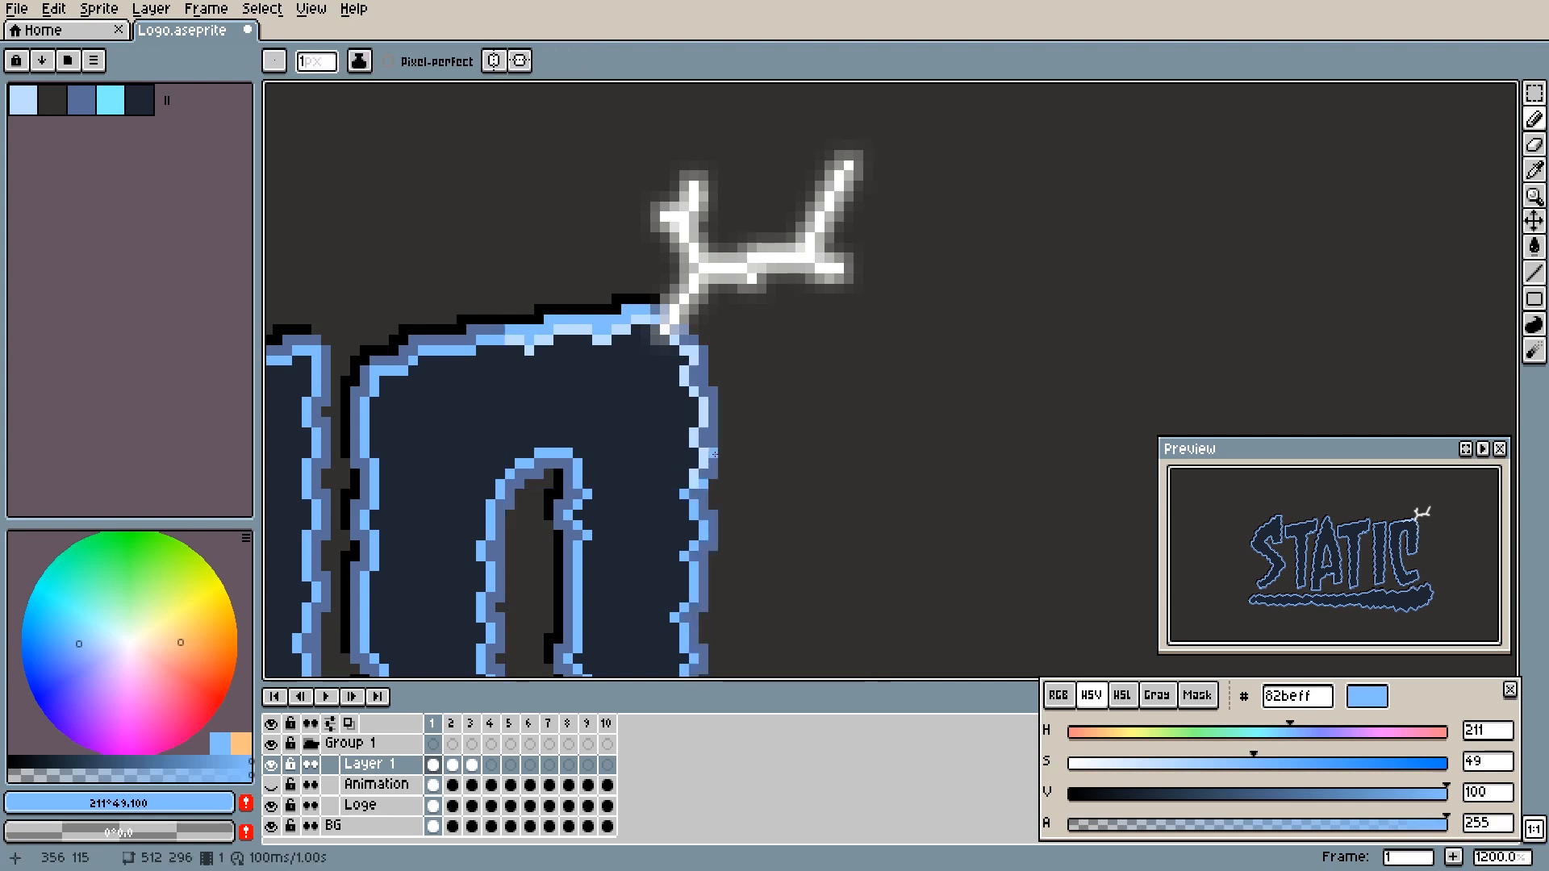
key("g")
left_click(713, 454)
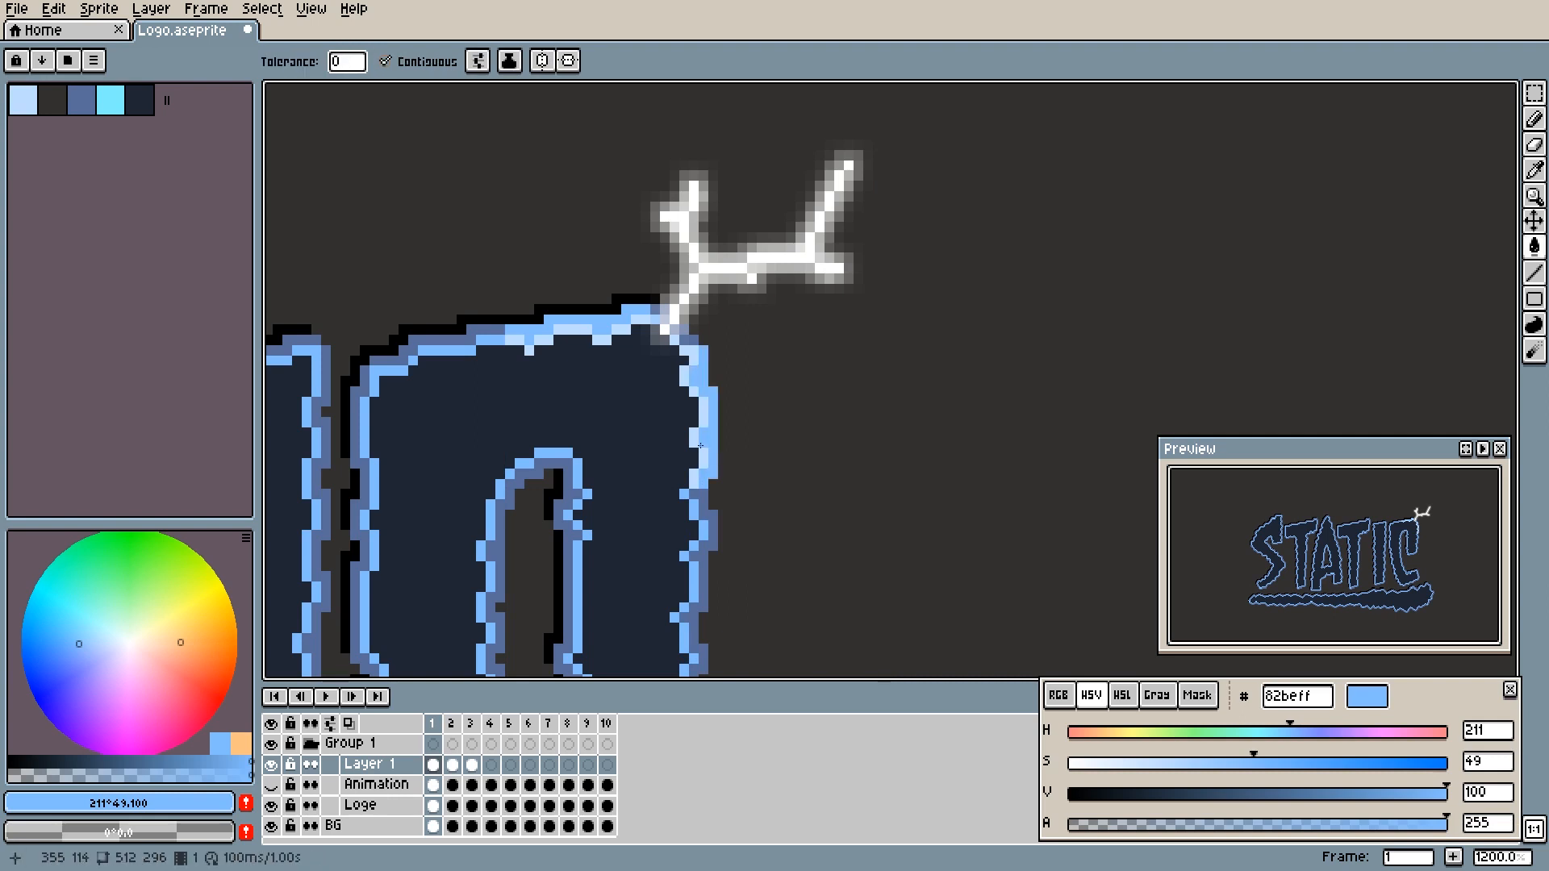
key("Left")
key("Right")
- Draw a #576c99 line with the 1 px Pencil inside the C, following the pale highlights along its top and right edges
left_click(498, 330, "alt")
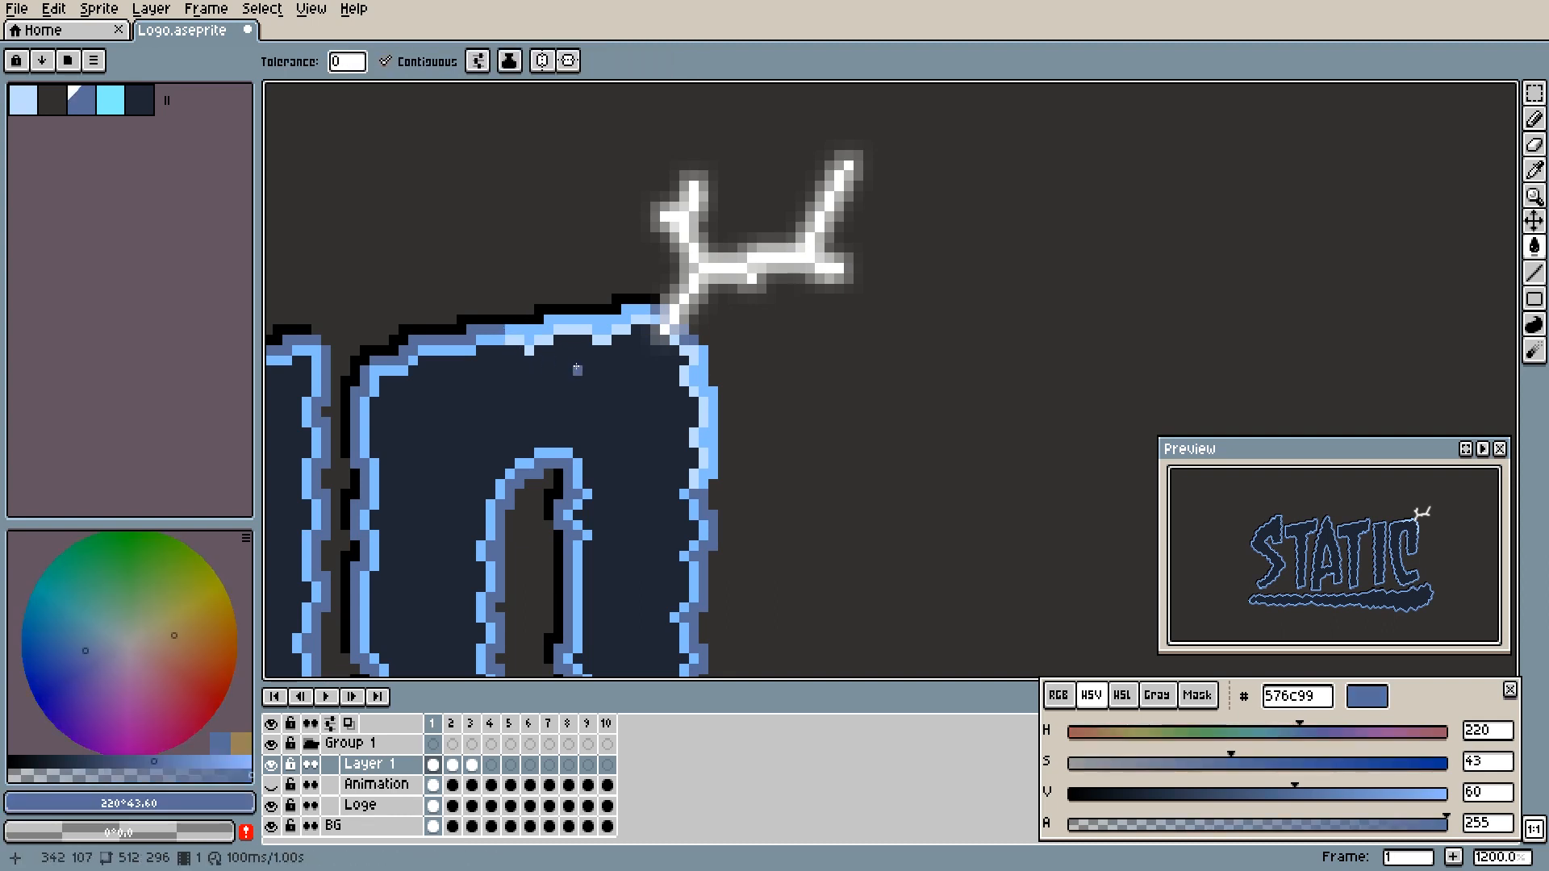
left_click(519, 351)
key("v")
key("ctrl+z")
key("b")
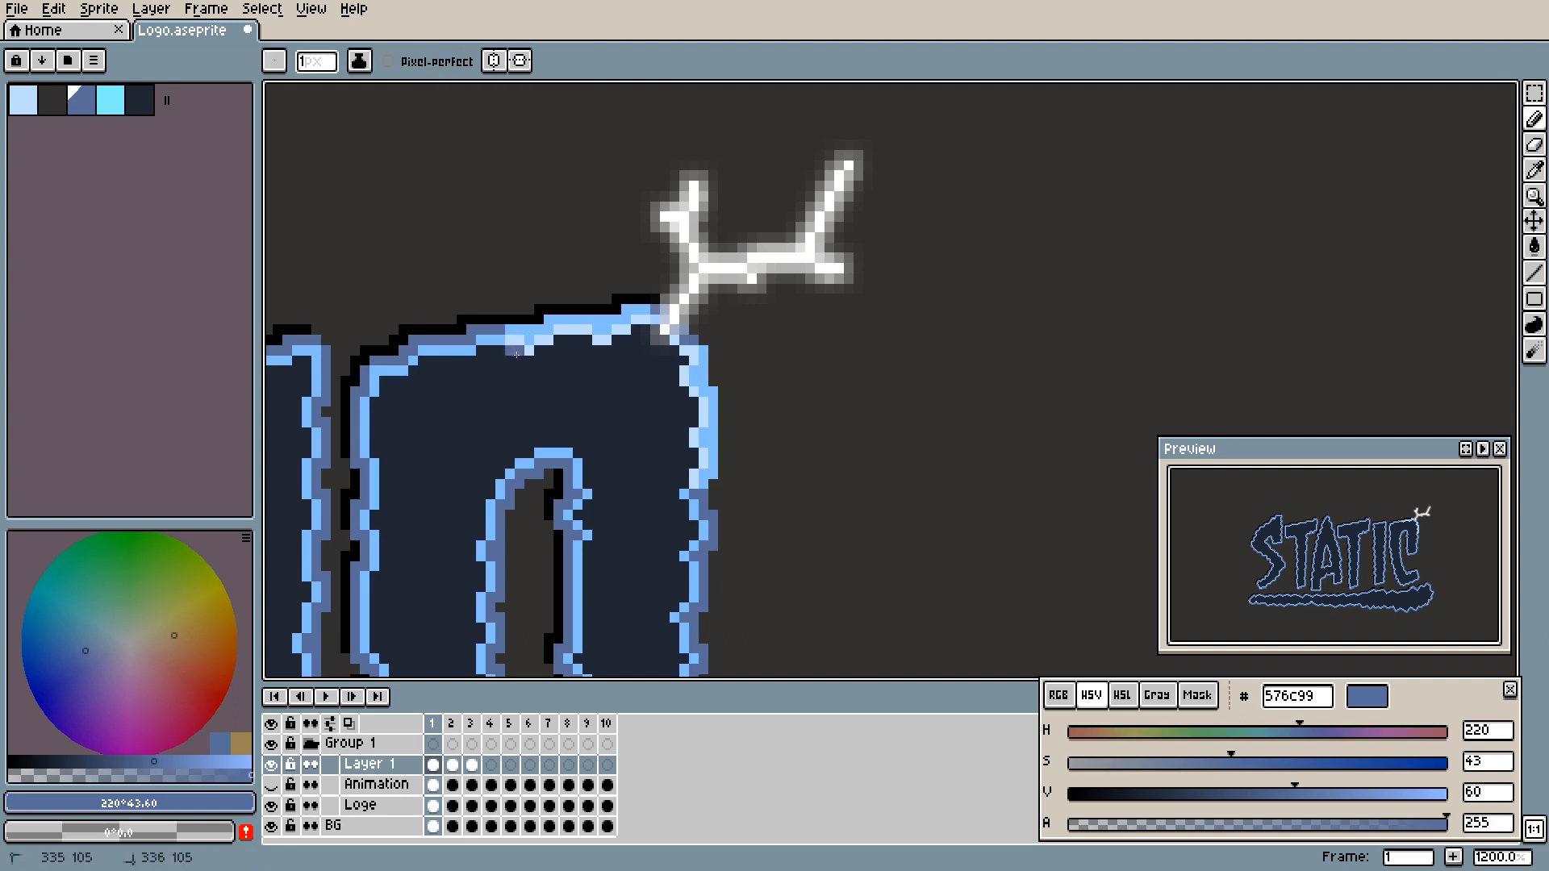
left_click_drag(519, 361, 634, 334)
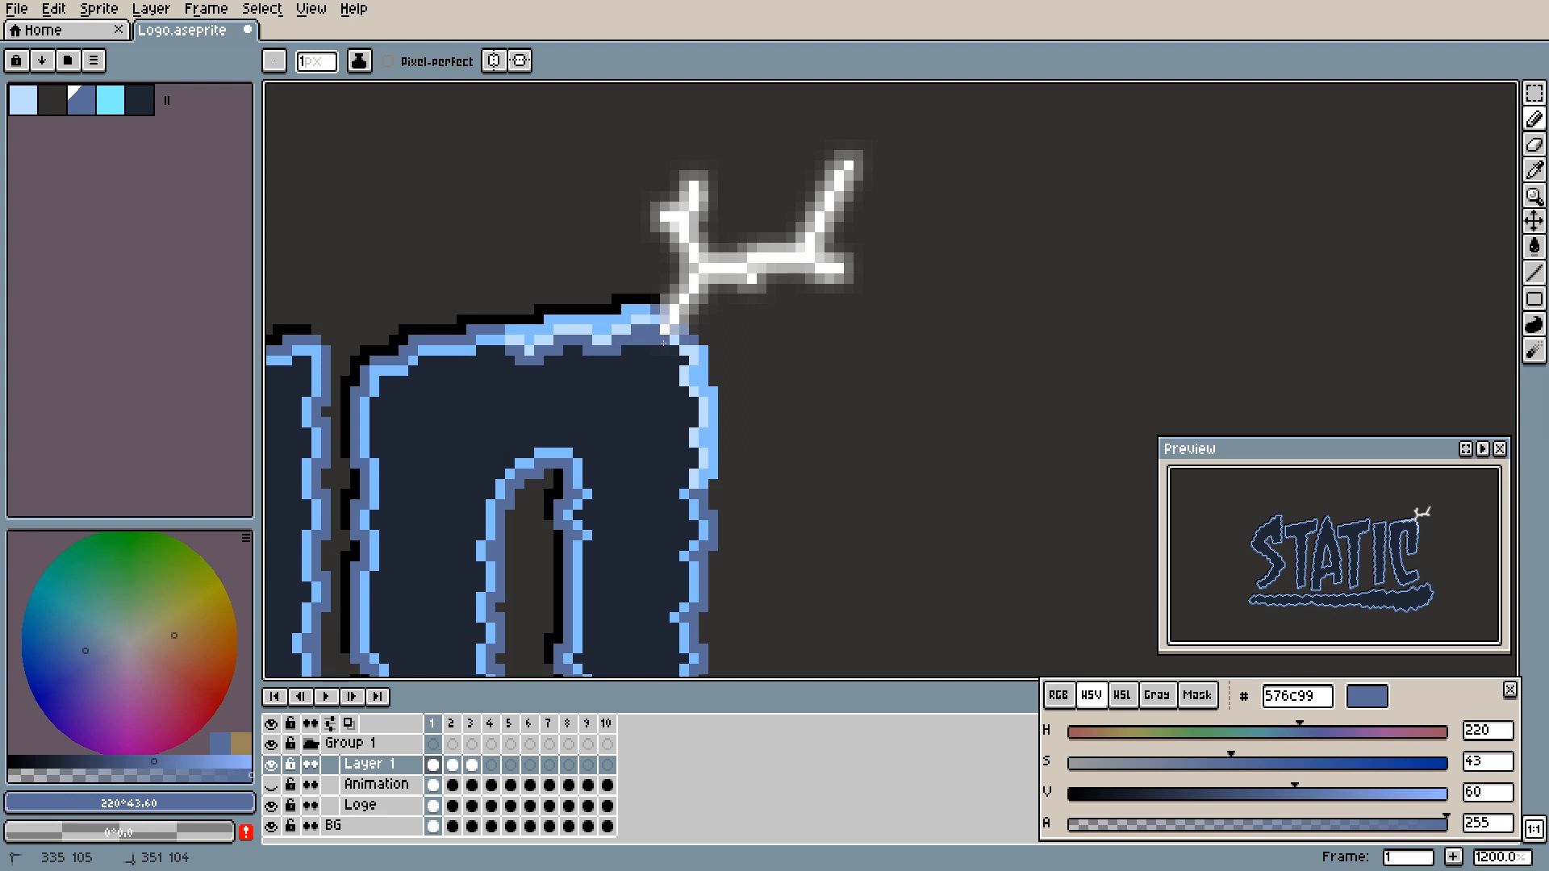
left_click_drag(674, 363, 675, 383)
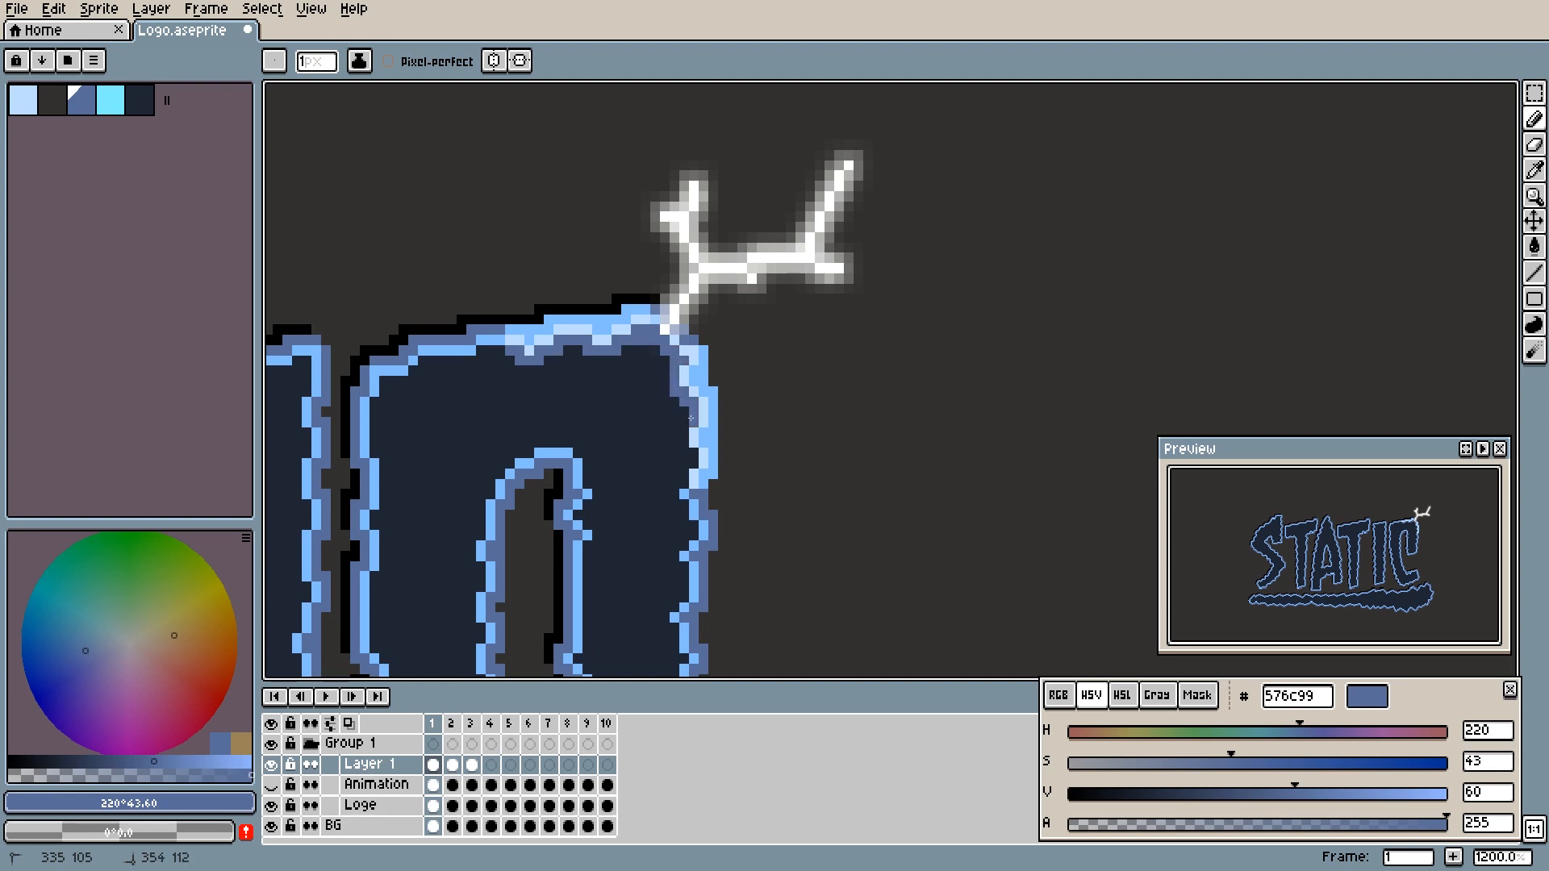
left_click_drag(683, 422, 686, 447)
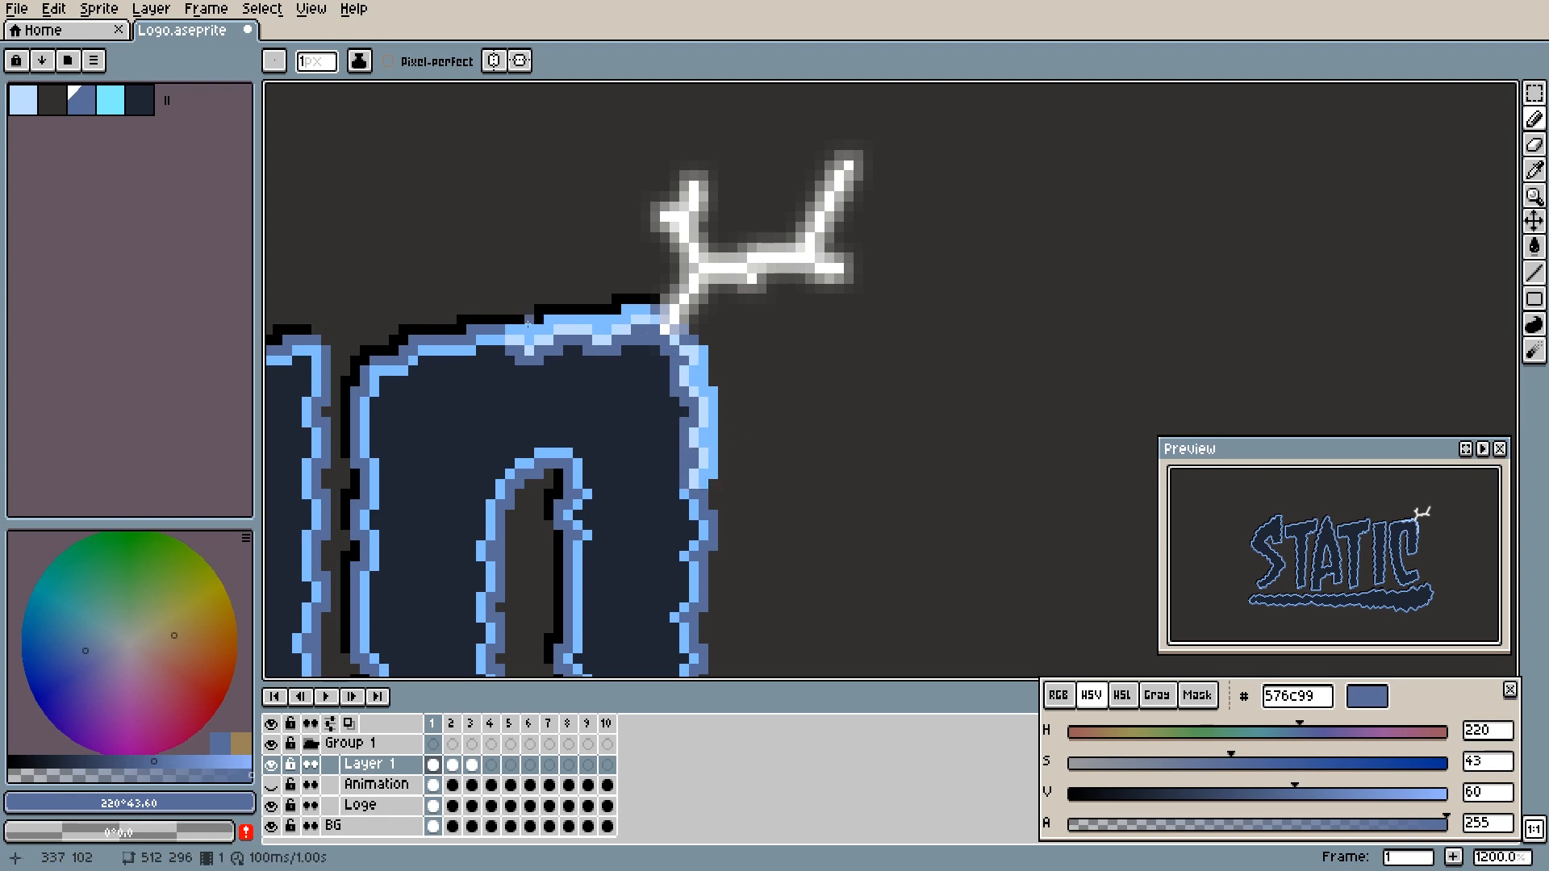
- Thicken the #576c99 shading inside the C's top and right edges to spread the bolt's light into the letter
left_click_drag(506, 361, 528, 370)
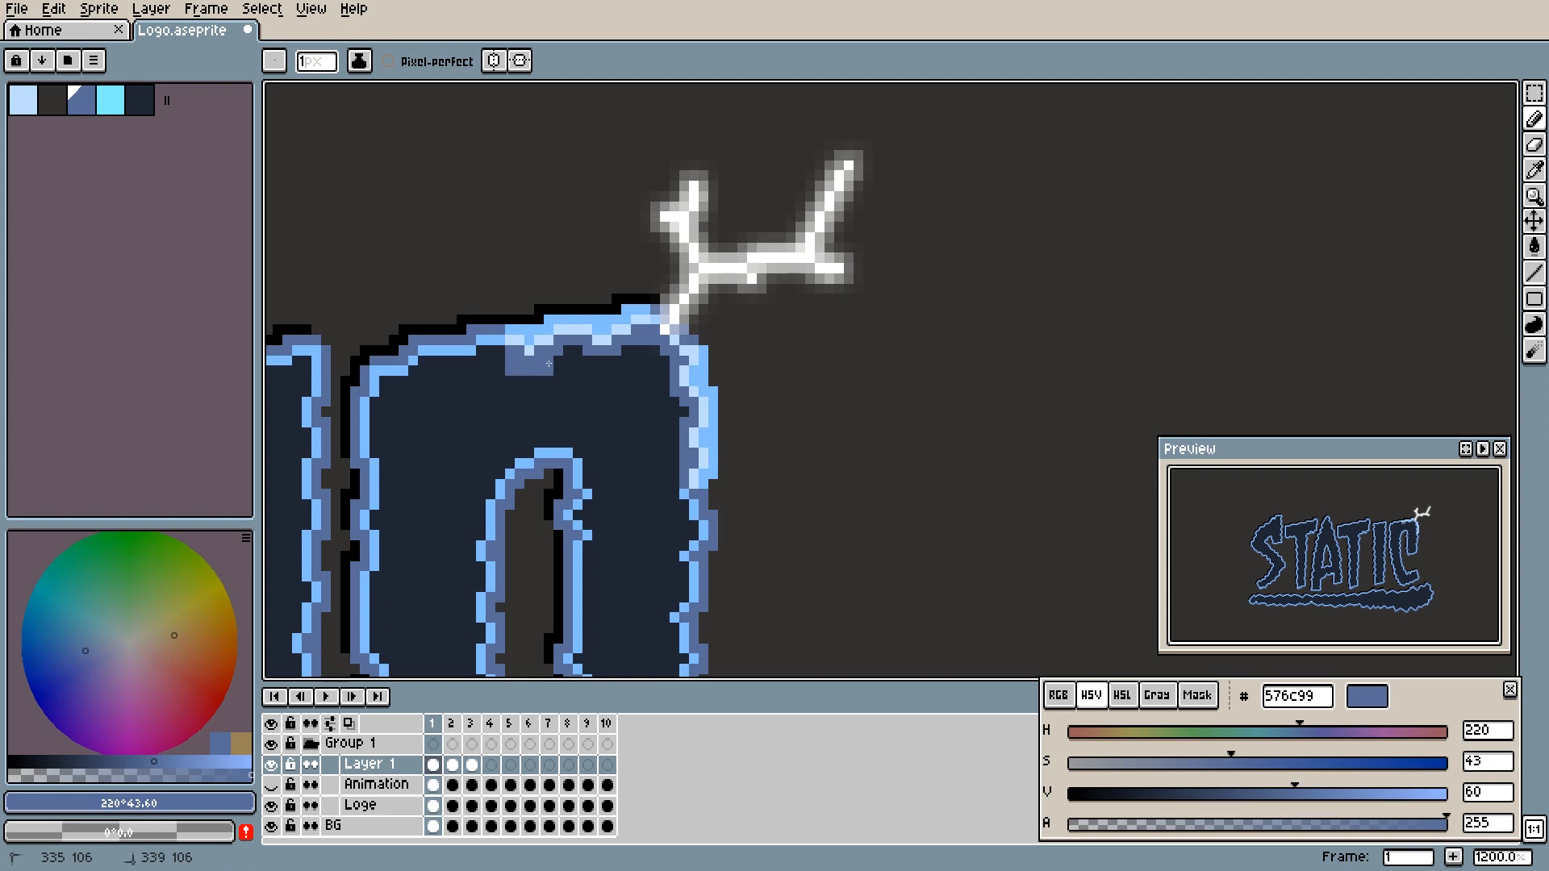
mouse_move(581, 356)
left_mouse_down()
mouse_move(653, 352)
mouse_move(662, 367)
left_mouse_up()
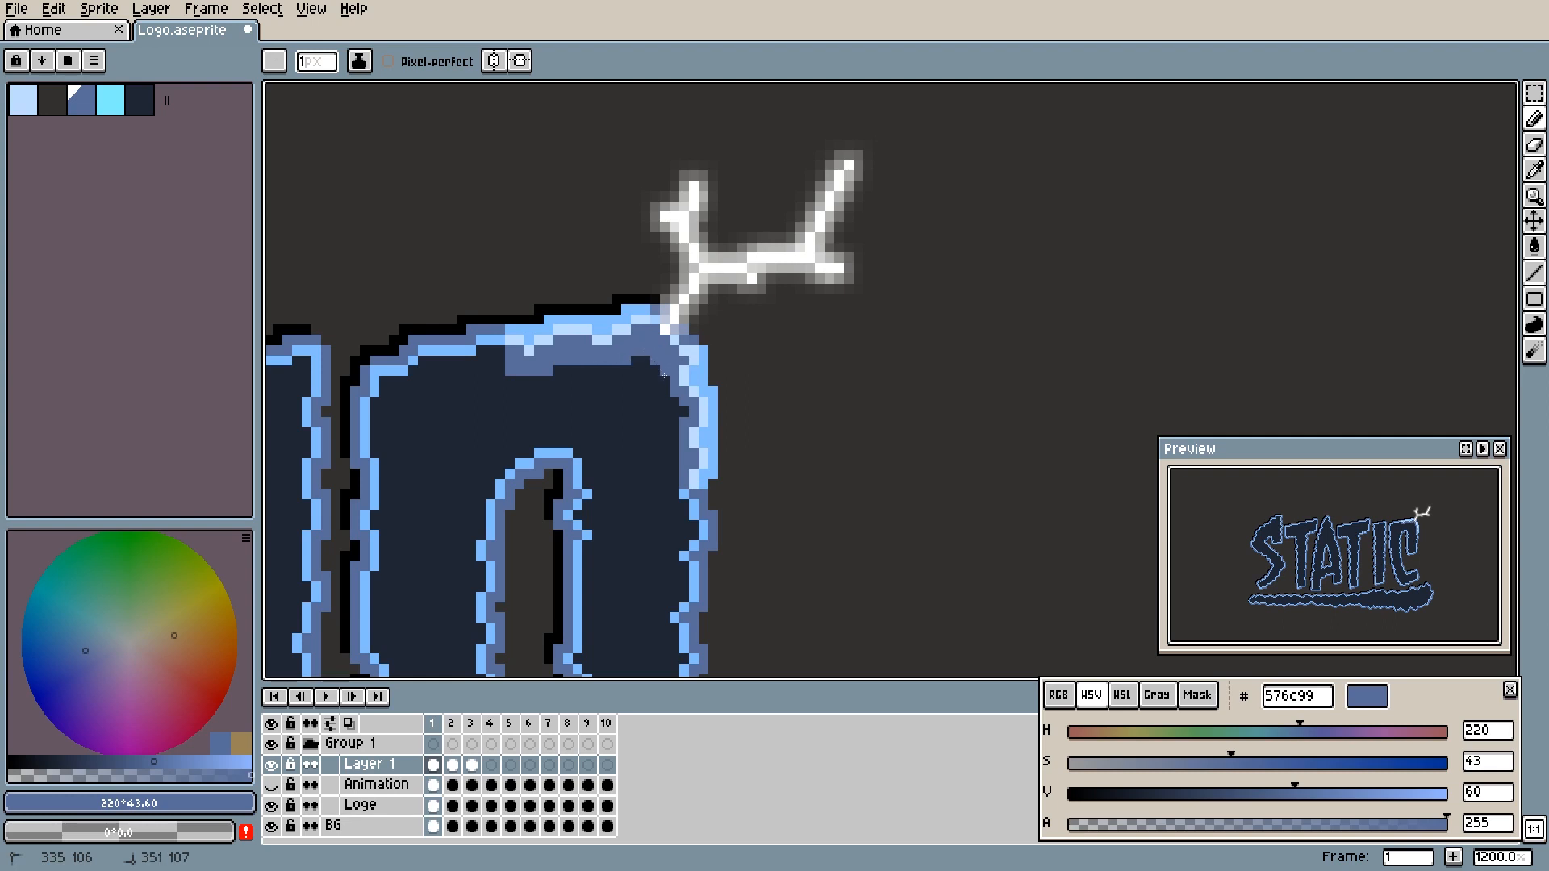
left_click_drag(665, 391, 675, 485)
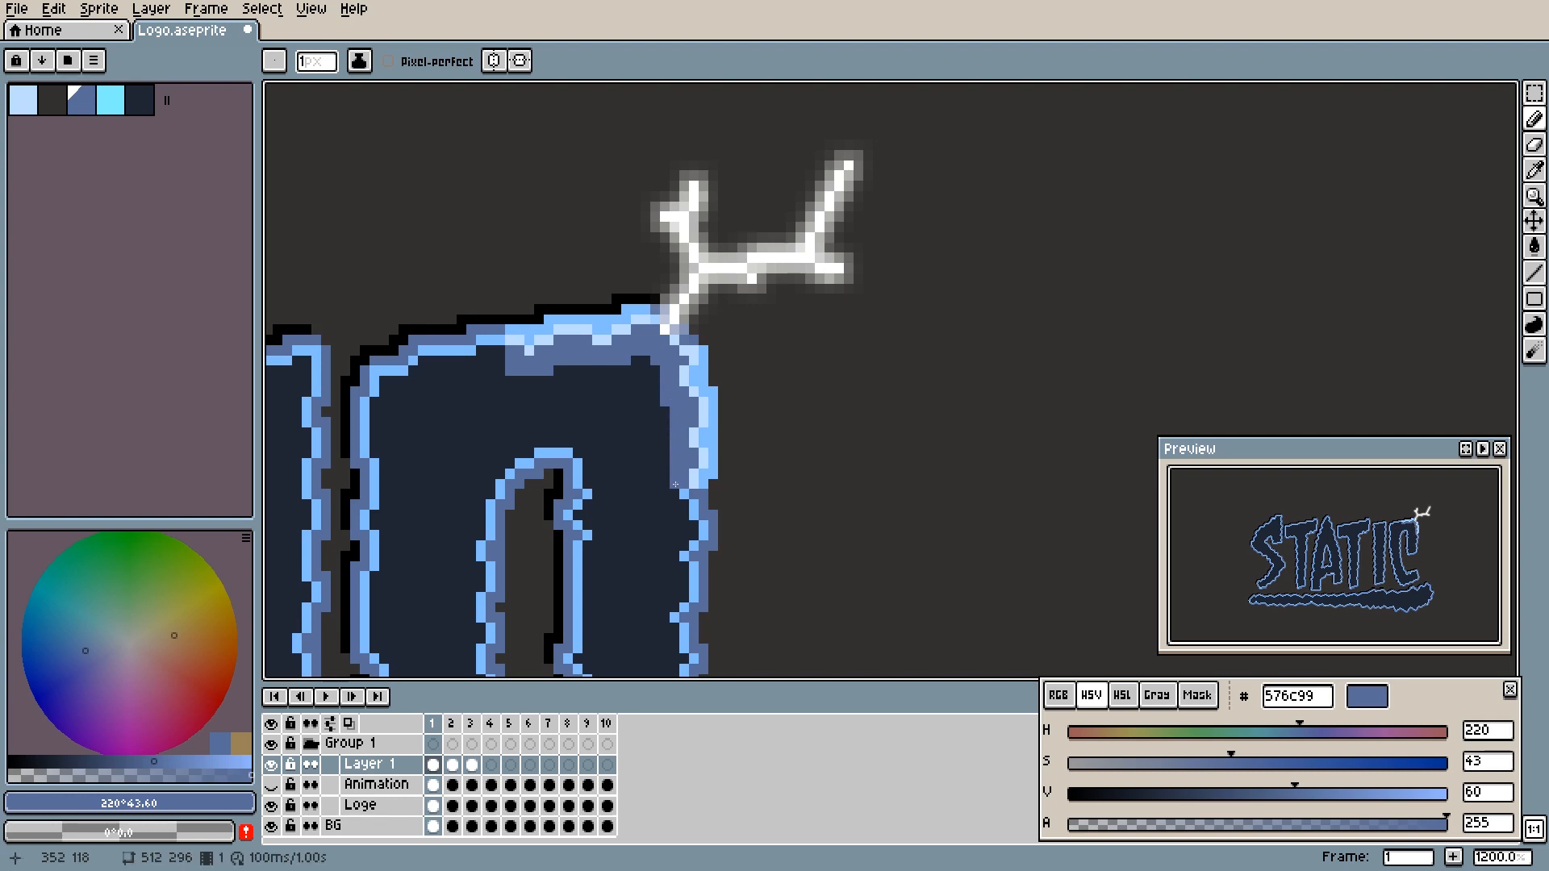
mouse_move(706, 545)
left_mouse_down()
mouse_move(649, 425)
mouse_move(669, 459)
left_mouse_up()
left_click(651, 423)
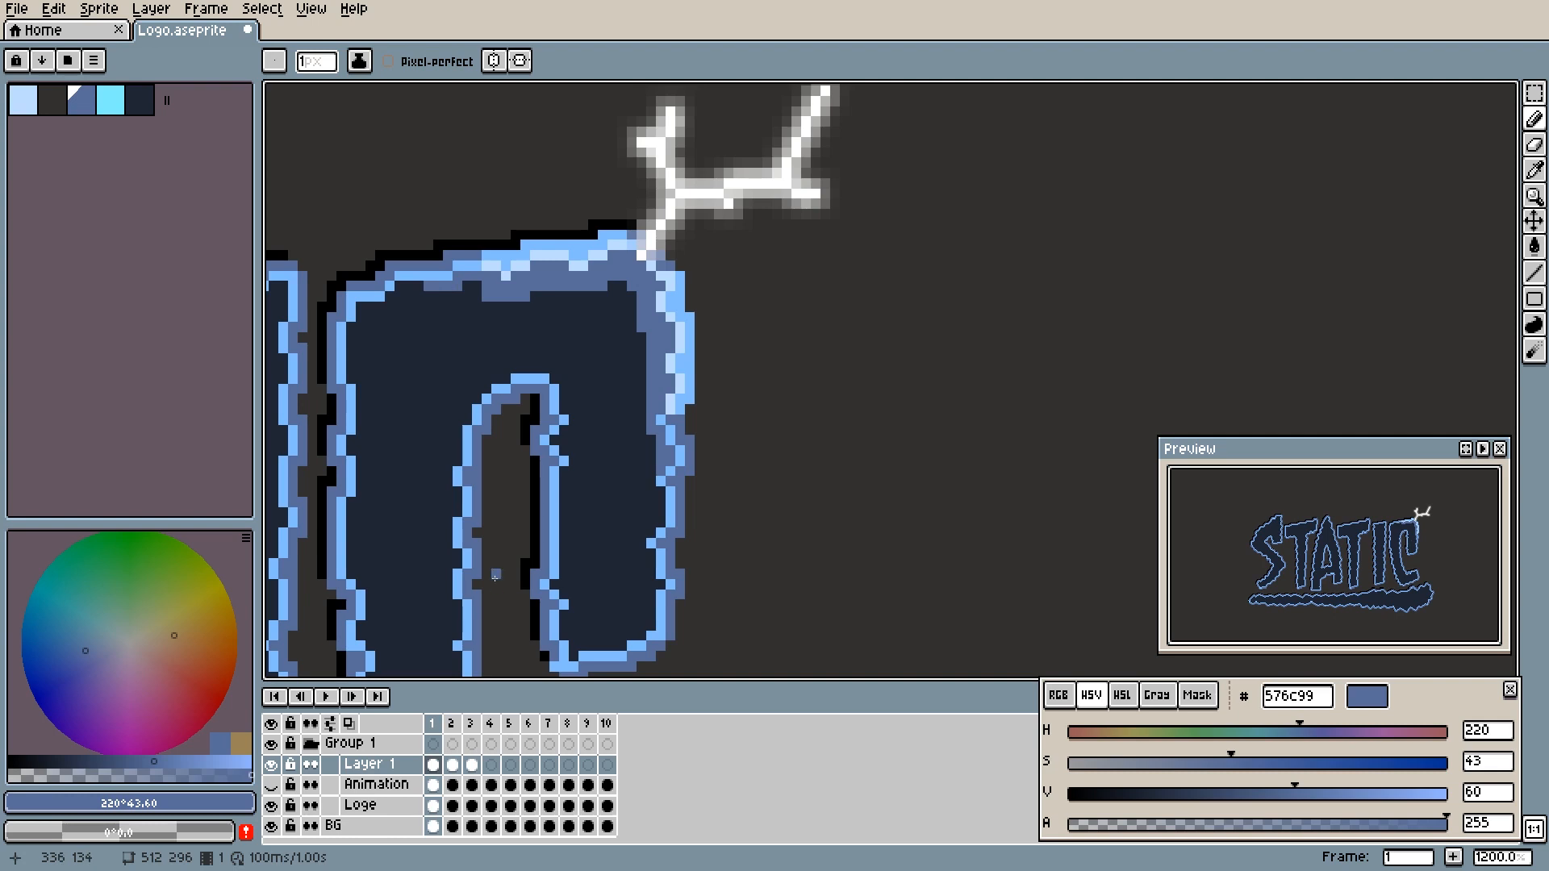
- Play the animation at 100% zoom, stop it, and examine the lit corner of the C on frame 1
key("1")
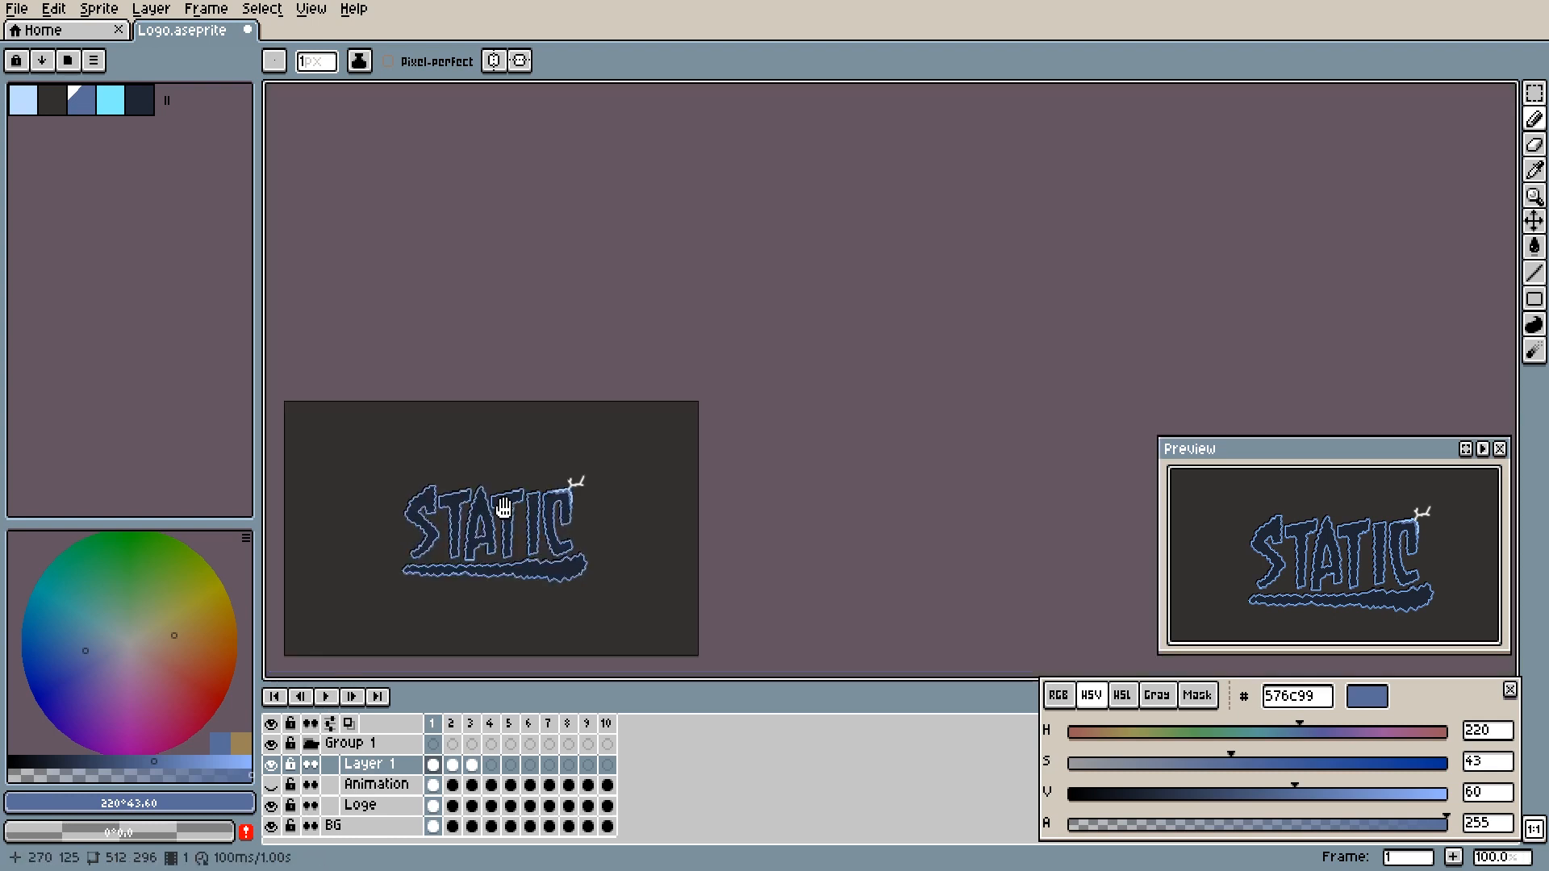
left_click_drag(485, 515, 650, 481)
left_click(326, 696)
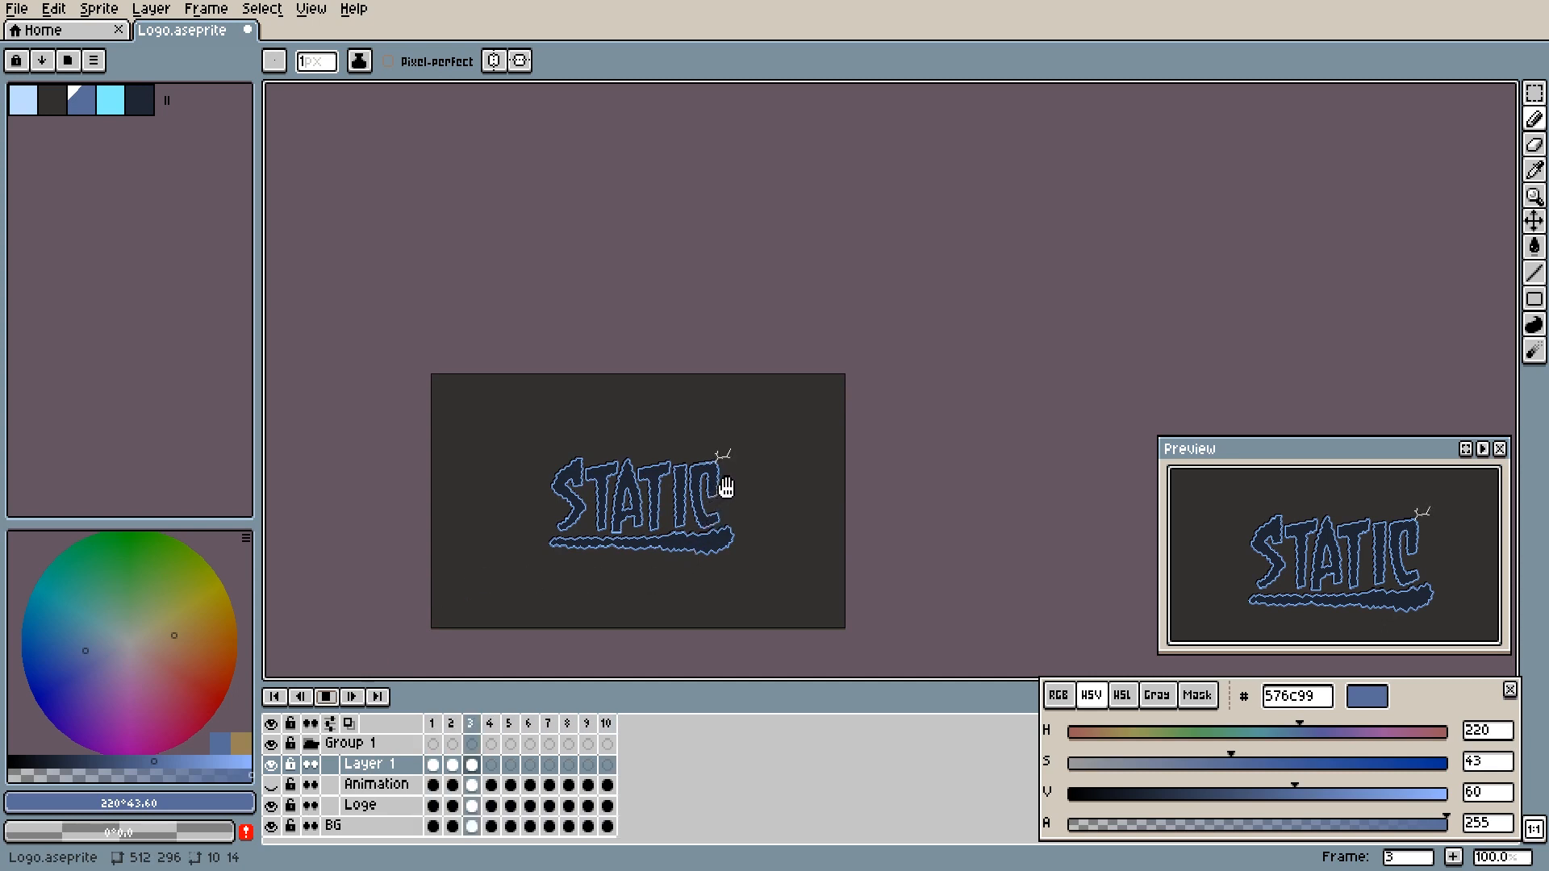
left_click(331, 699)
scroll(726, 557, "up", 2)
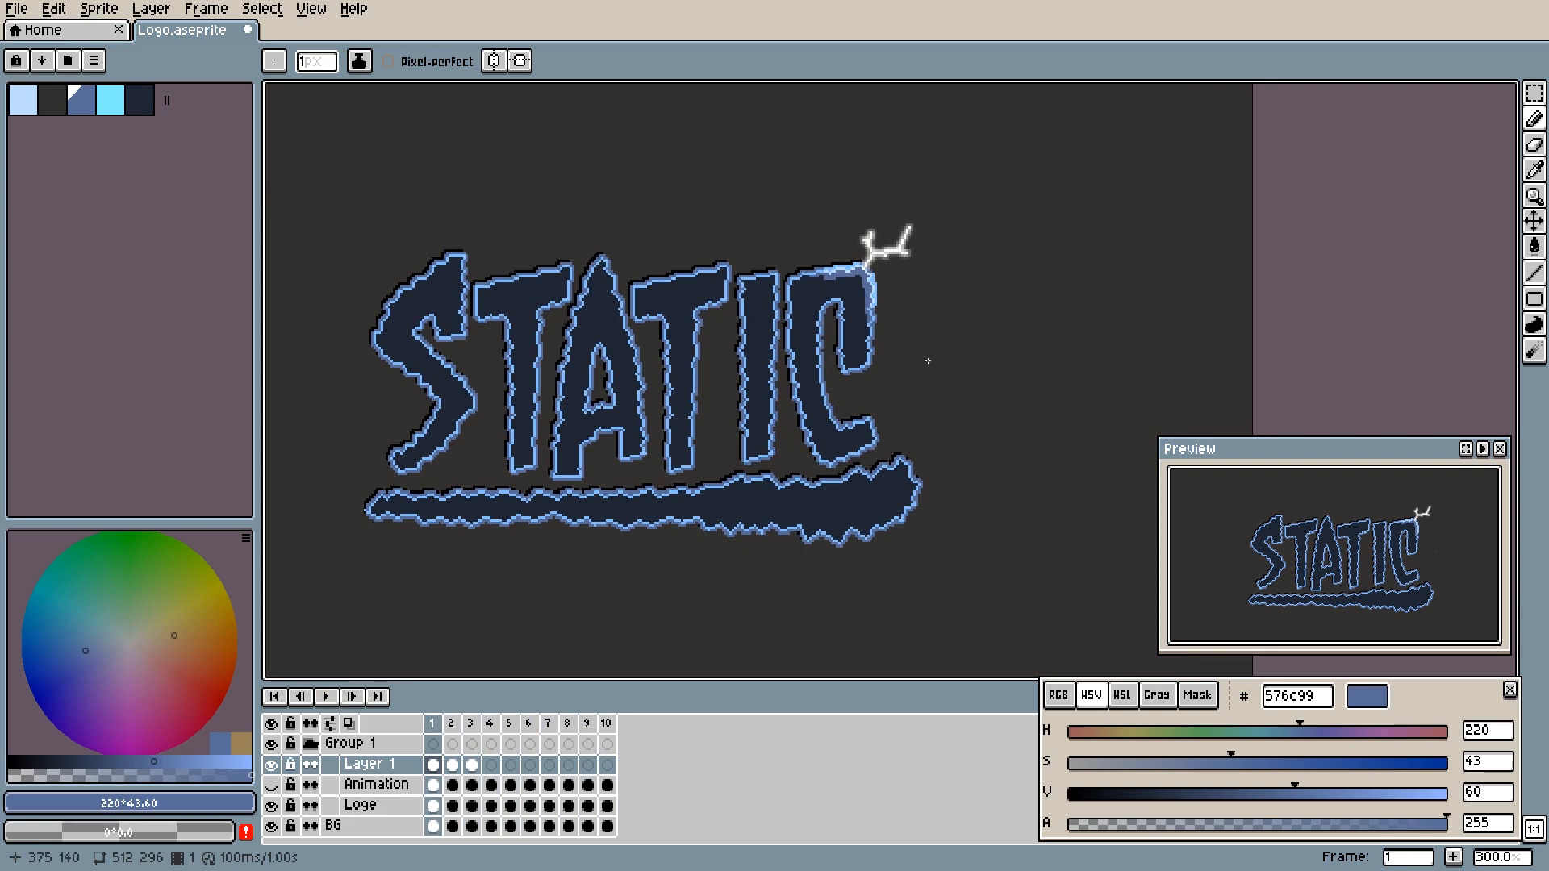
scroll(879, 282, "up", 3)
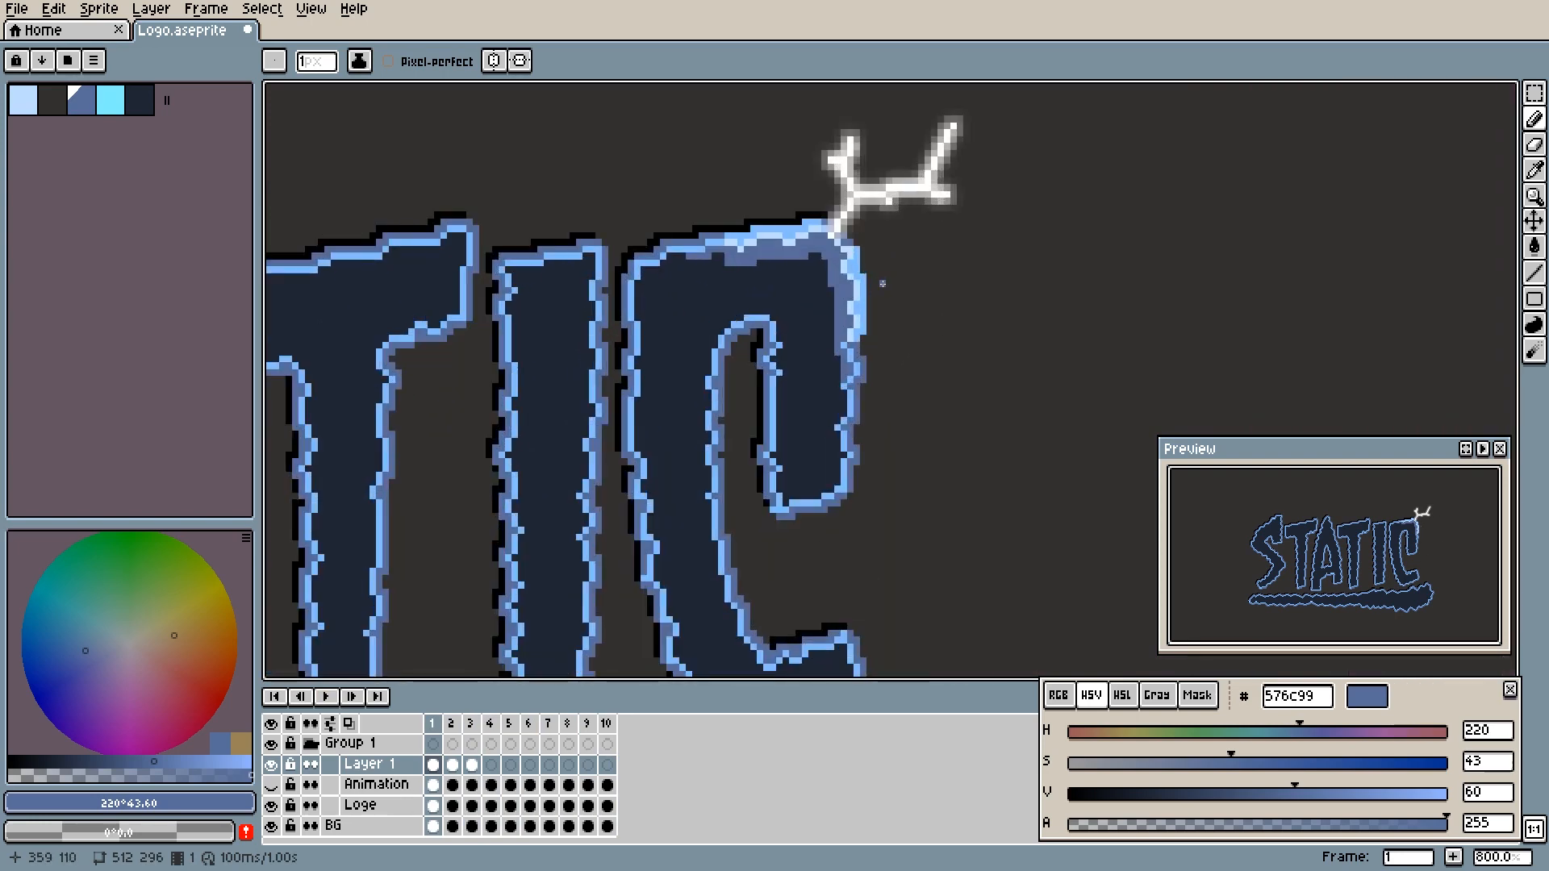
scroll(765, 349, "down", 3)
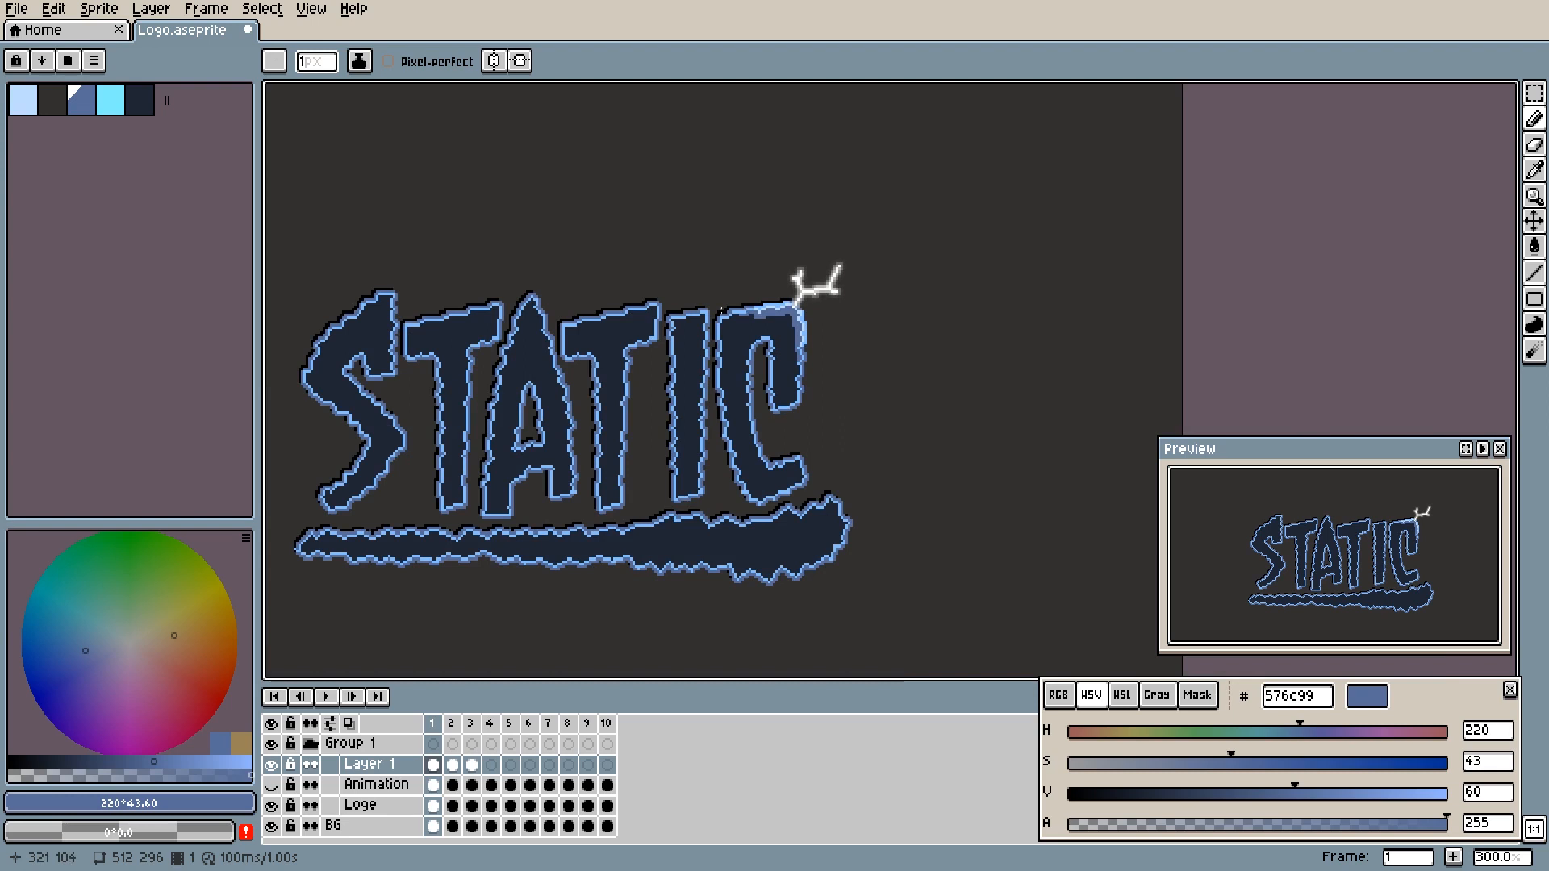
- Play the animation at 200% zoom and stop it to review the lit corner of the C
scroll(721, 308, "up", 4)
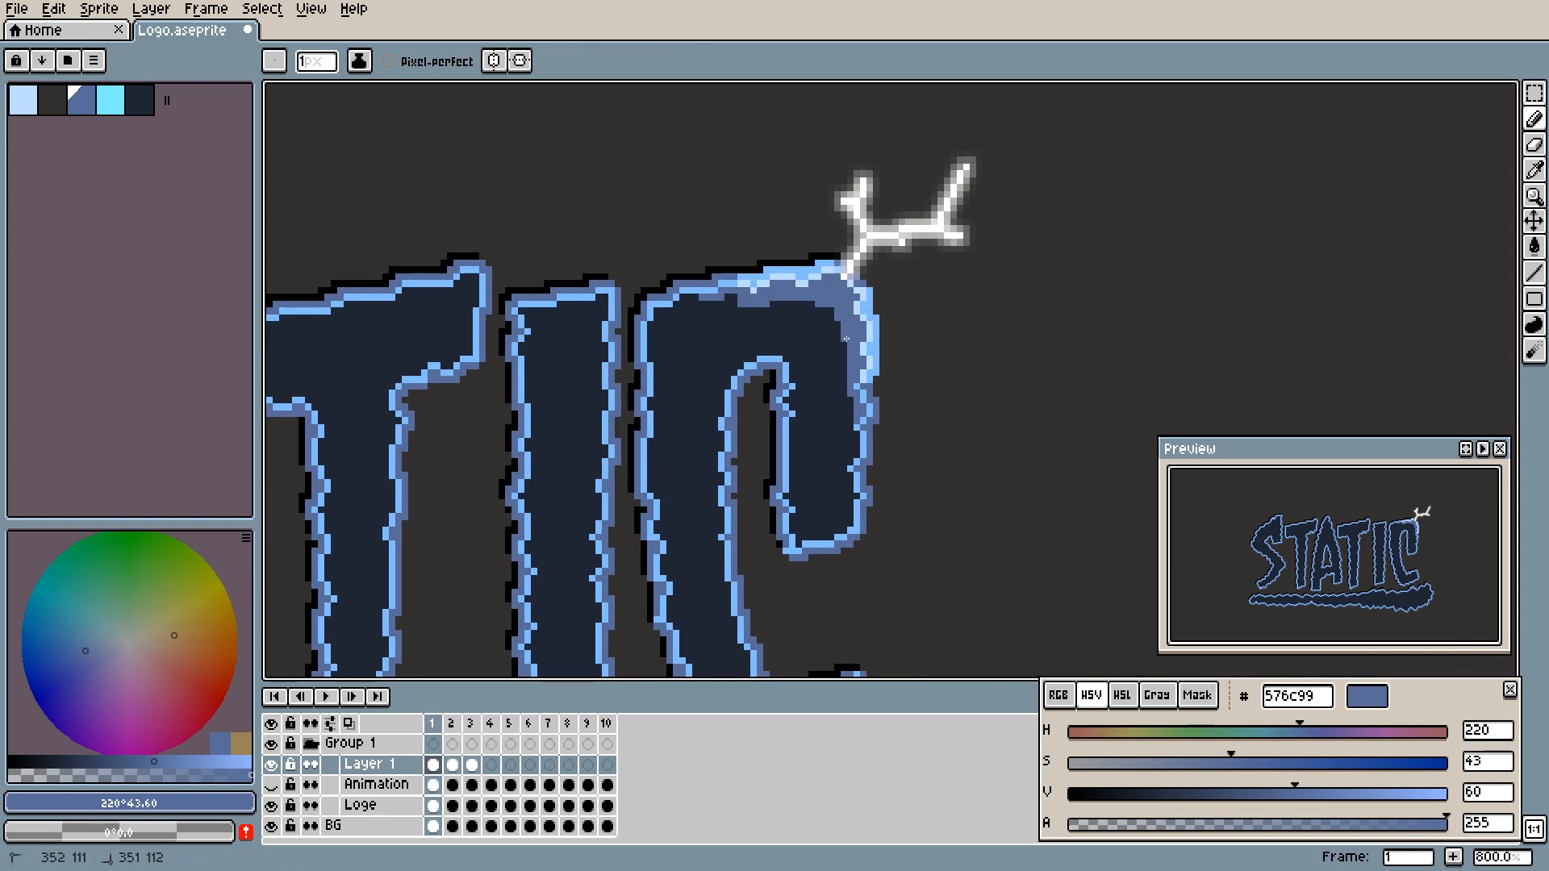
scroll(830, 388, "down", 4)
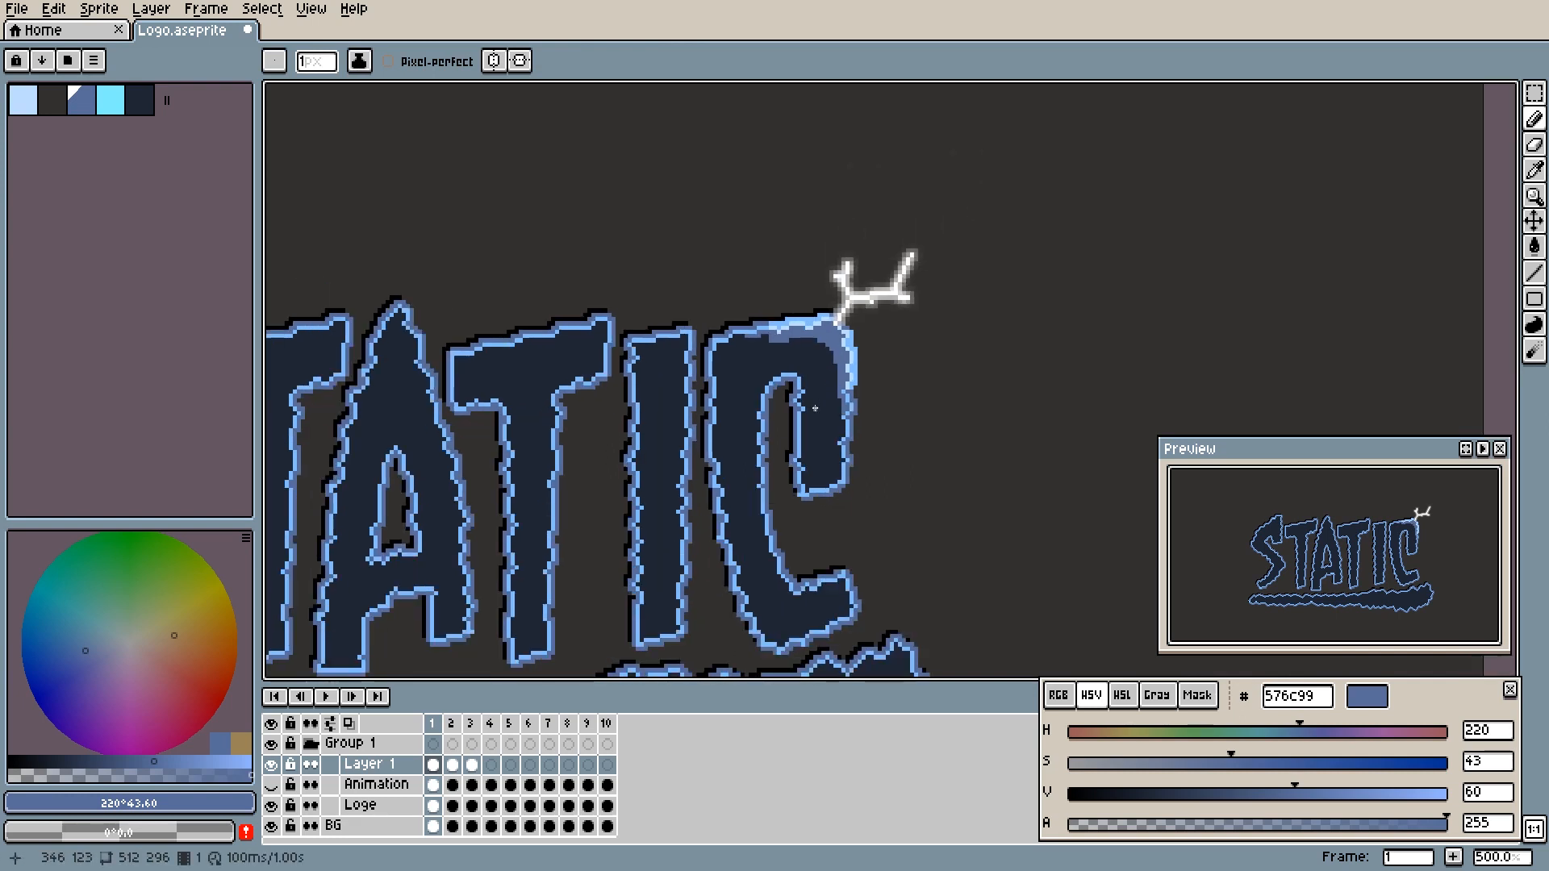
scroll(815, 412, "down", 1)
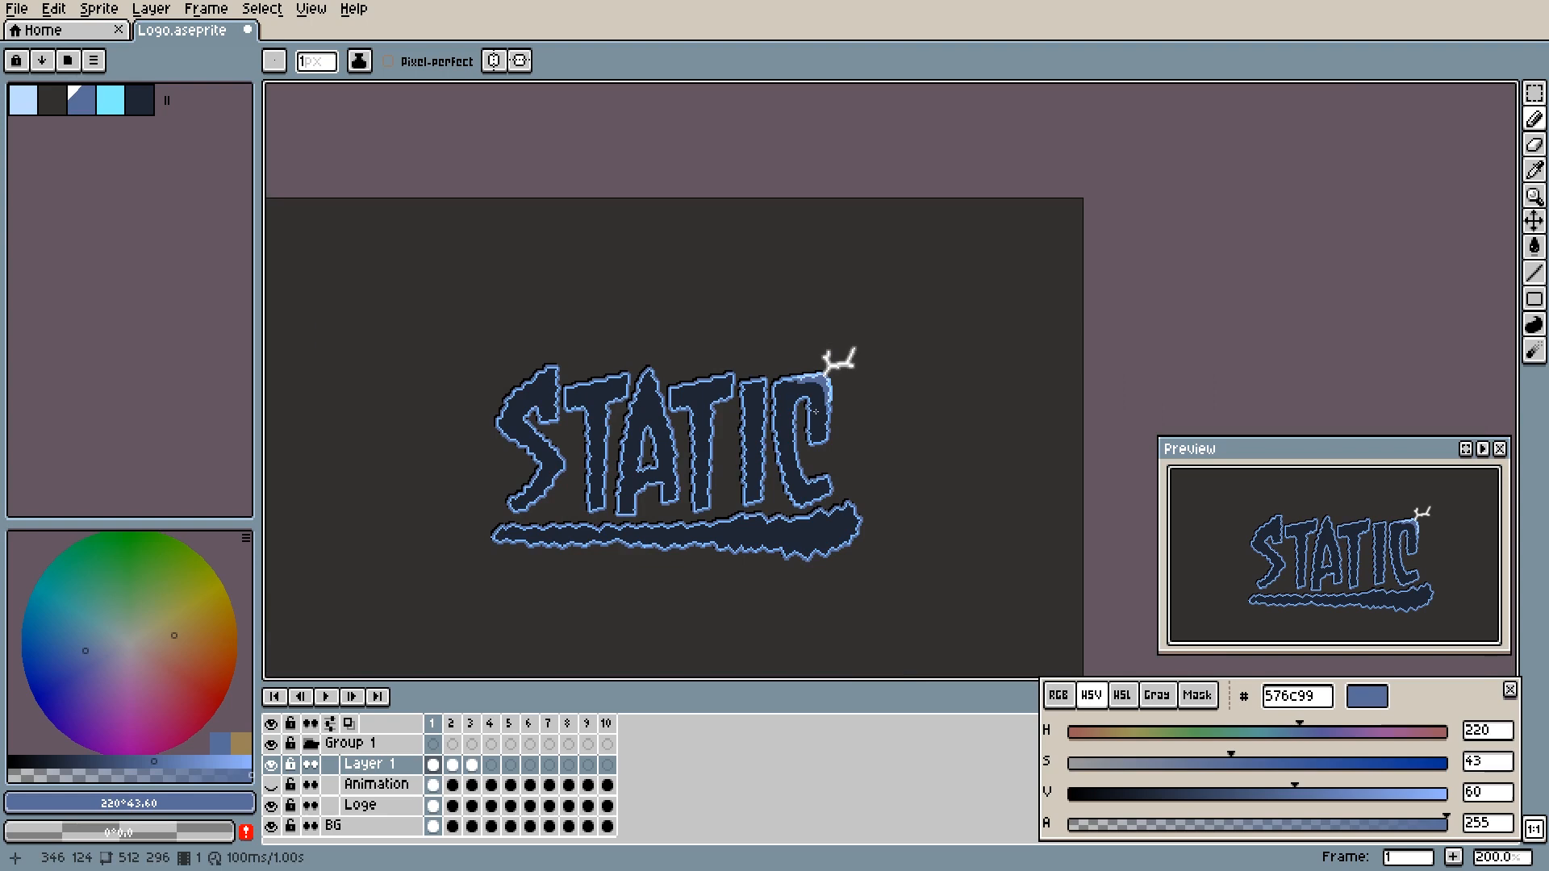
left_click(327, 696)
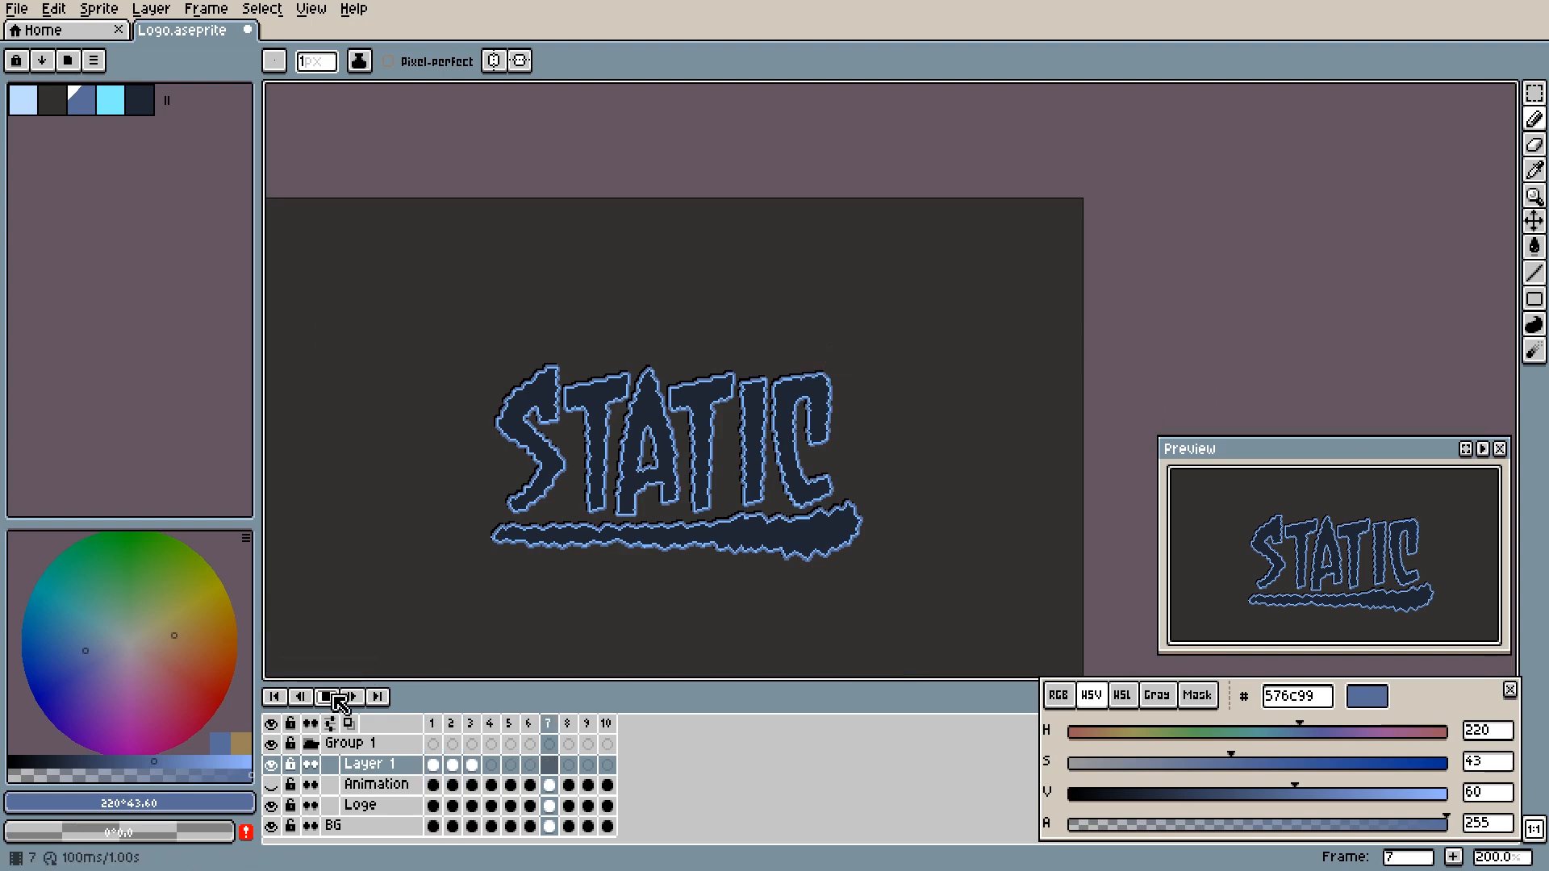
left_click(334, 697)
- Pick the bolt's white #ffffff and draw short 1 px Pencil streaks along the C's upper right and top edges on frame 2
scroll(829, 387, "up", 5)
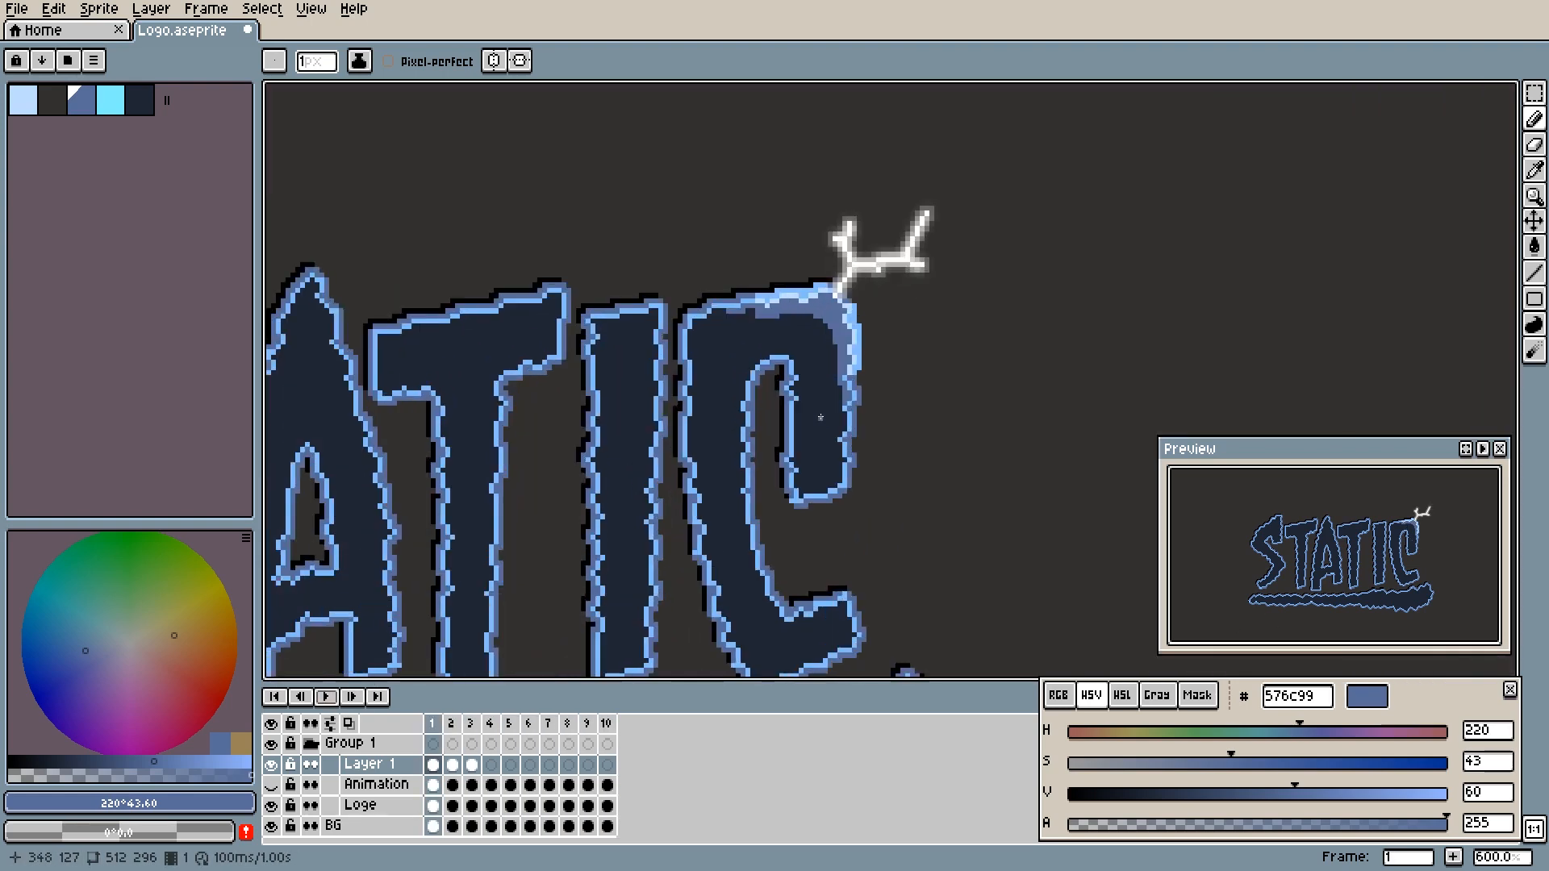
key("i")
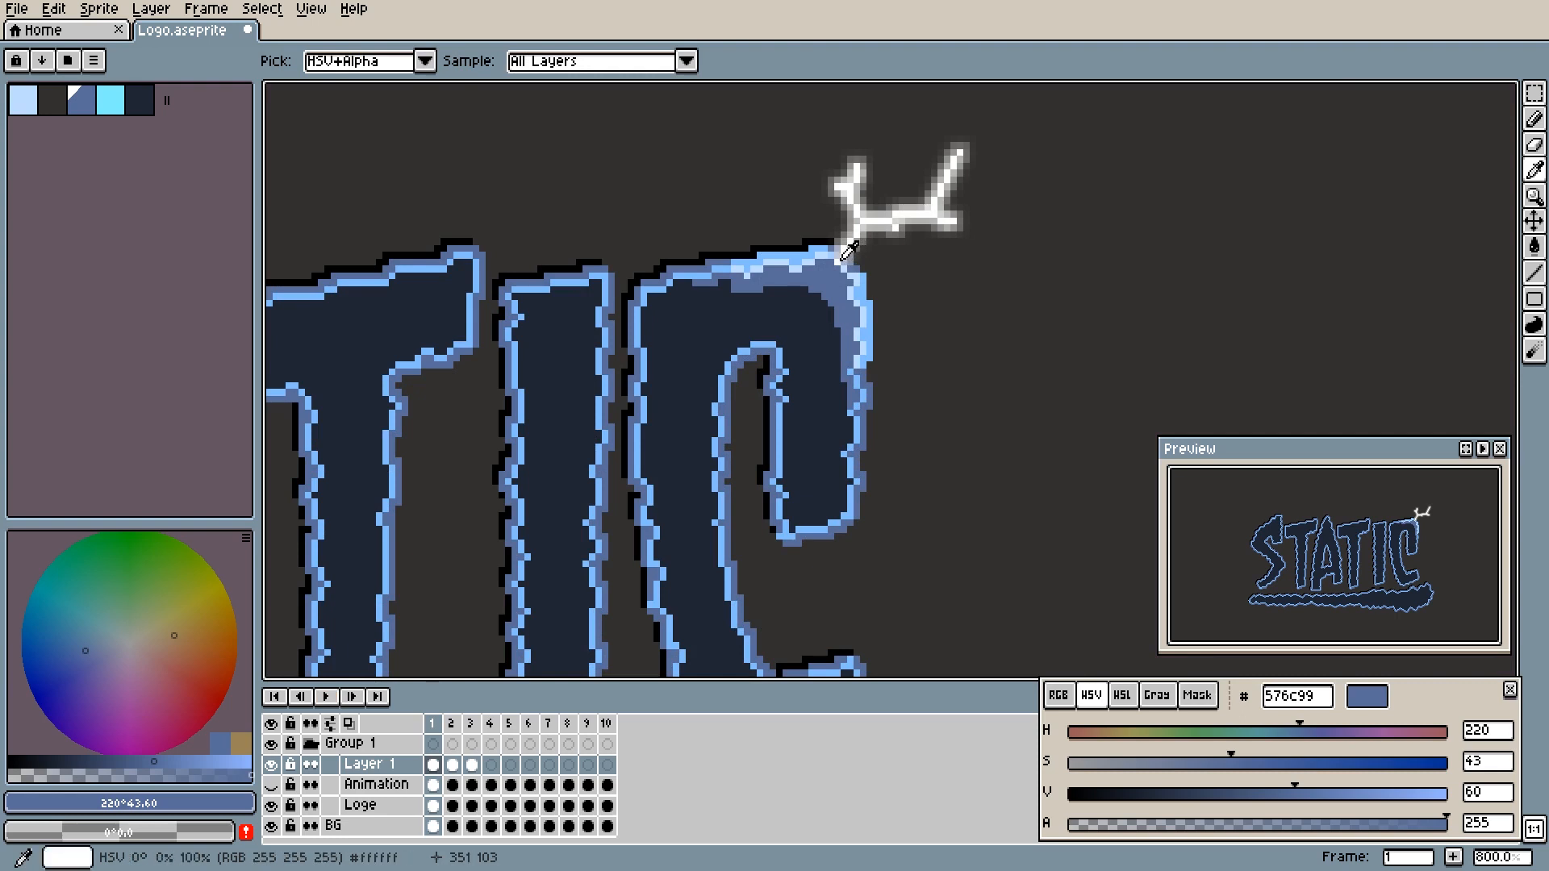
left_click(834, 253)
key("b")
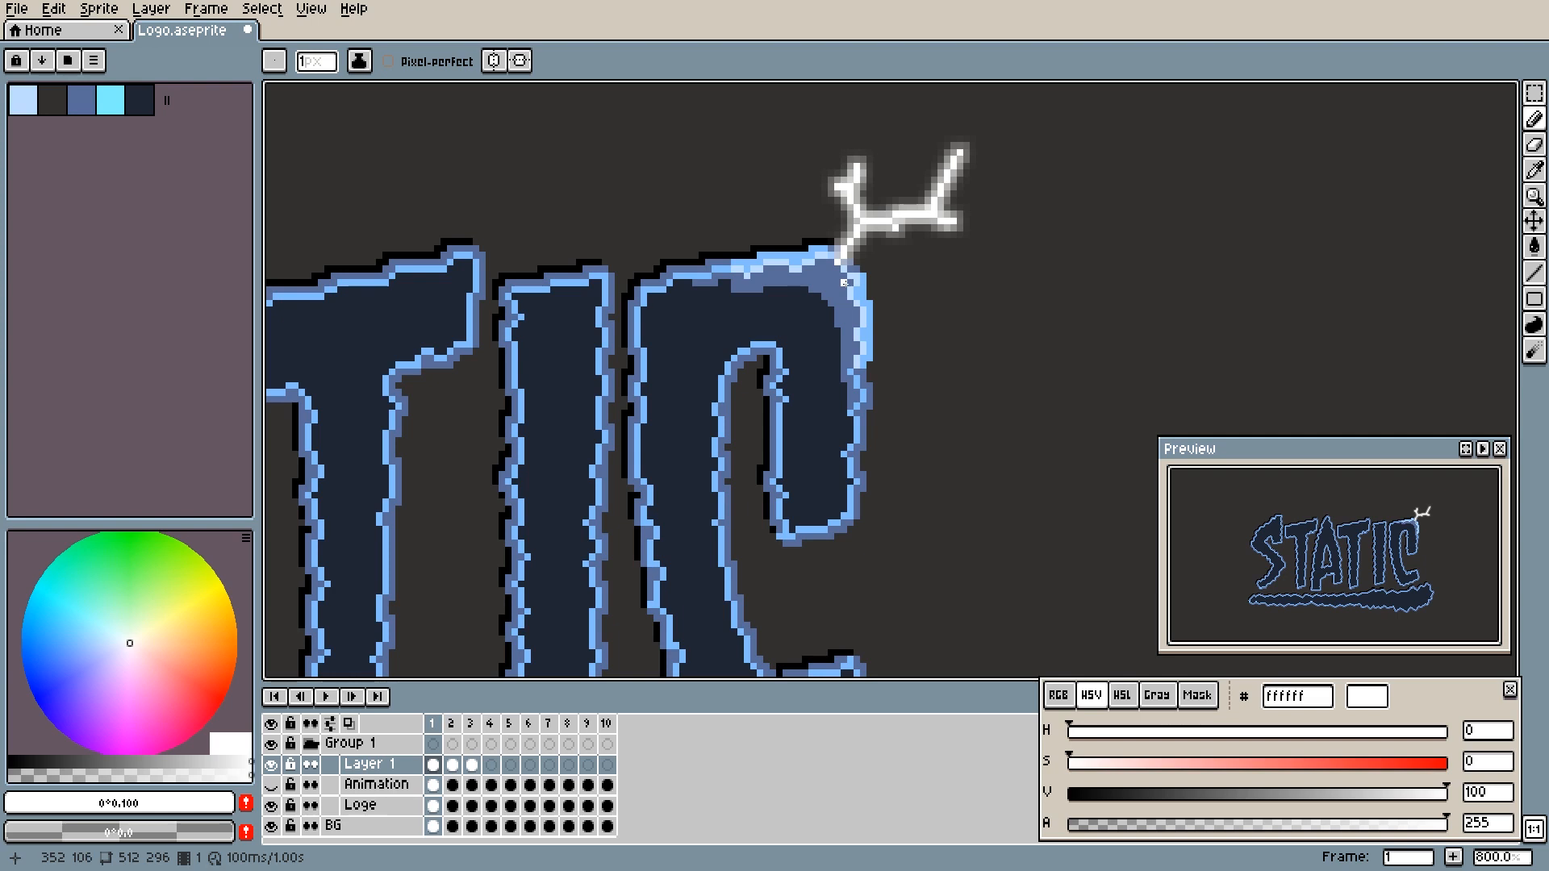
scroll(842, 282, "up", 2)
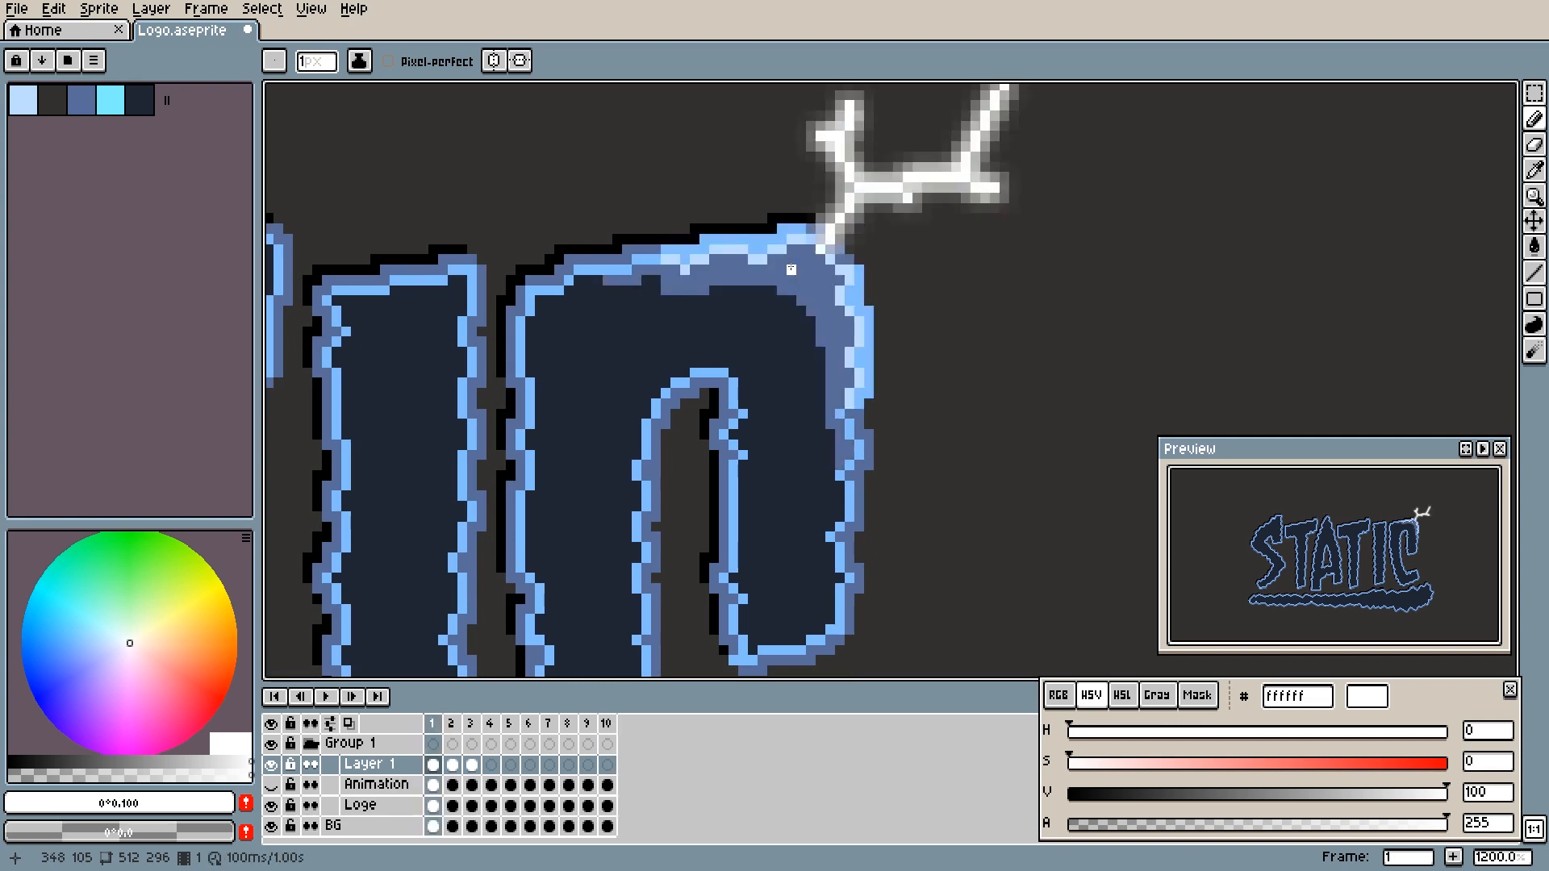
key("Right")
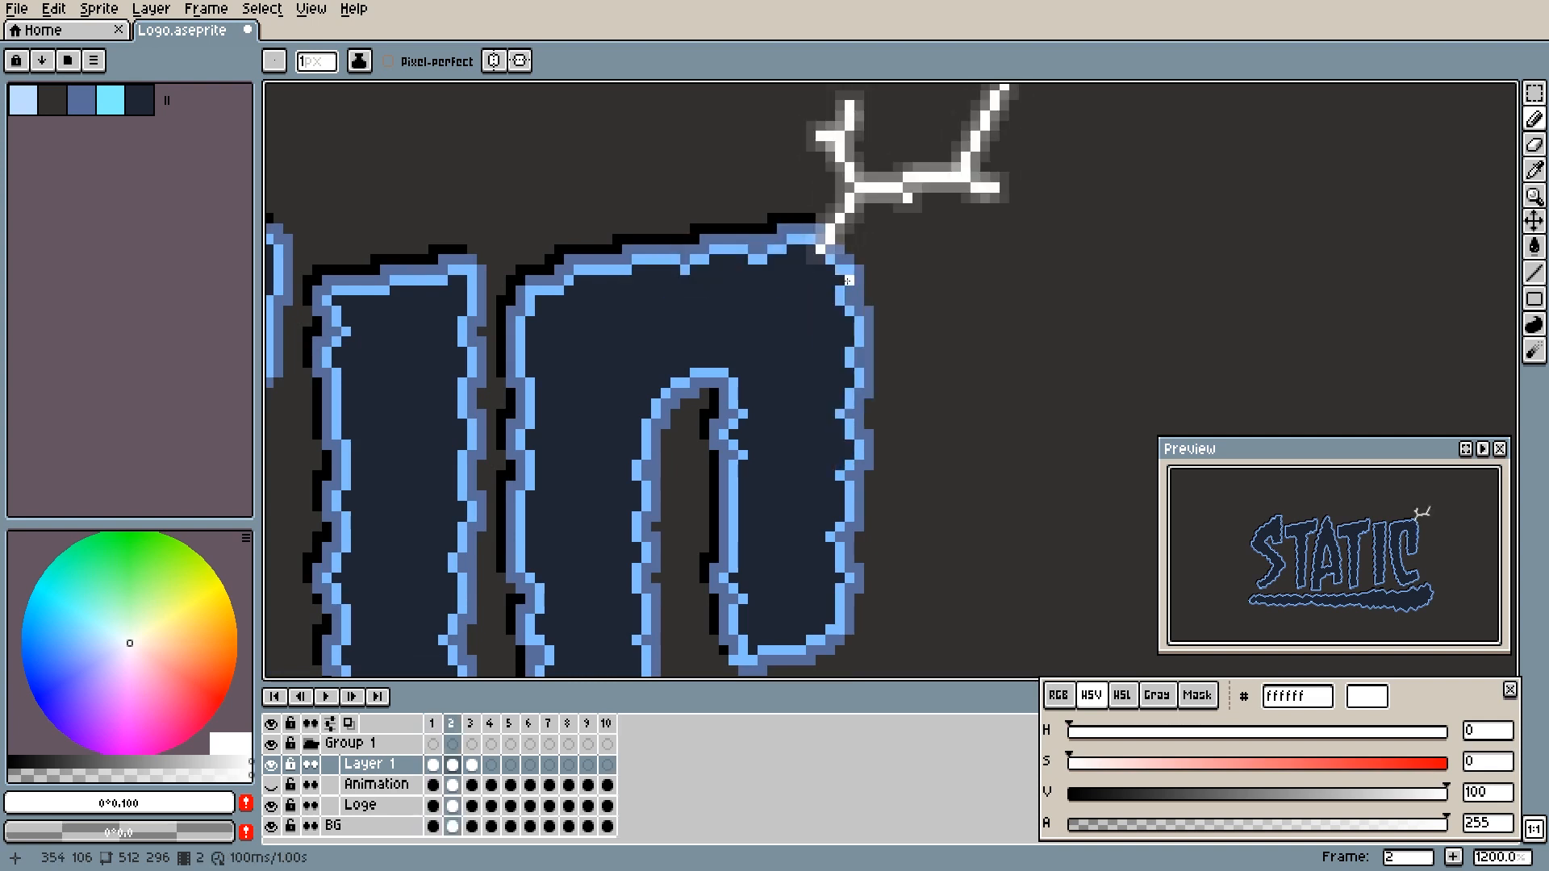
left_click(847, 280)
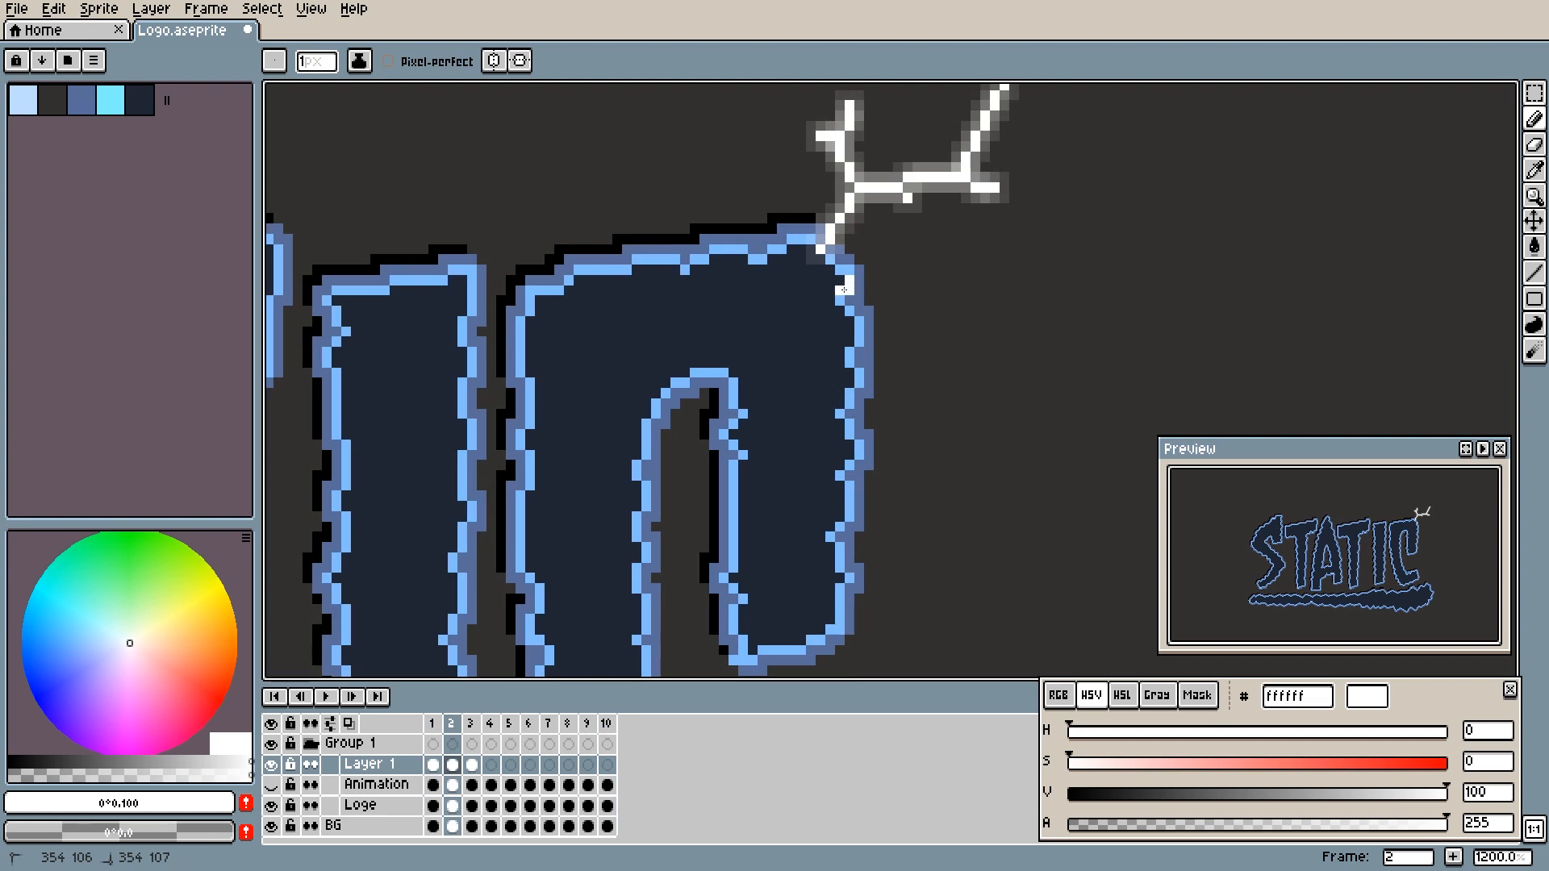
left_click_drag(855, 312, 857, 321)
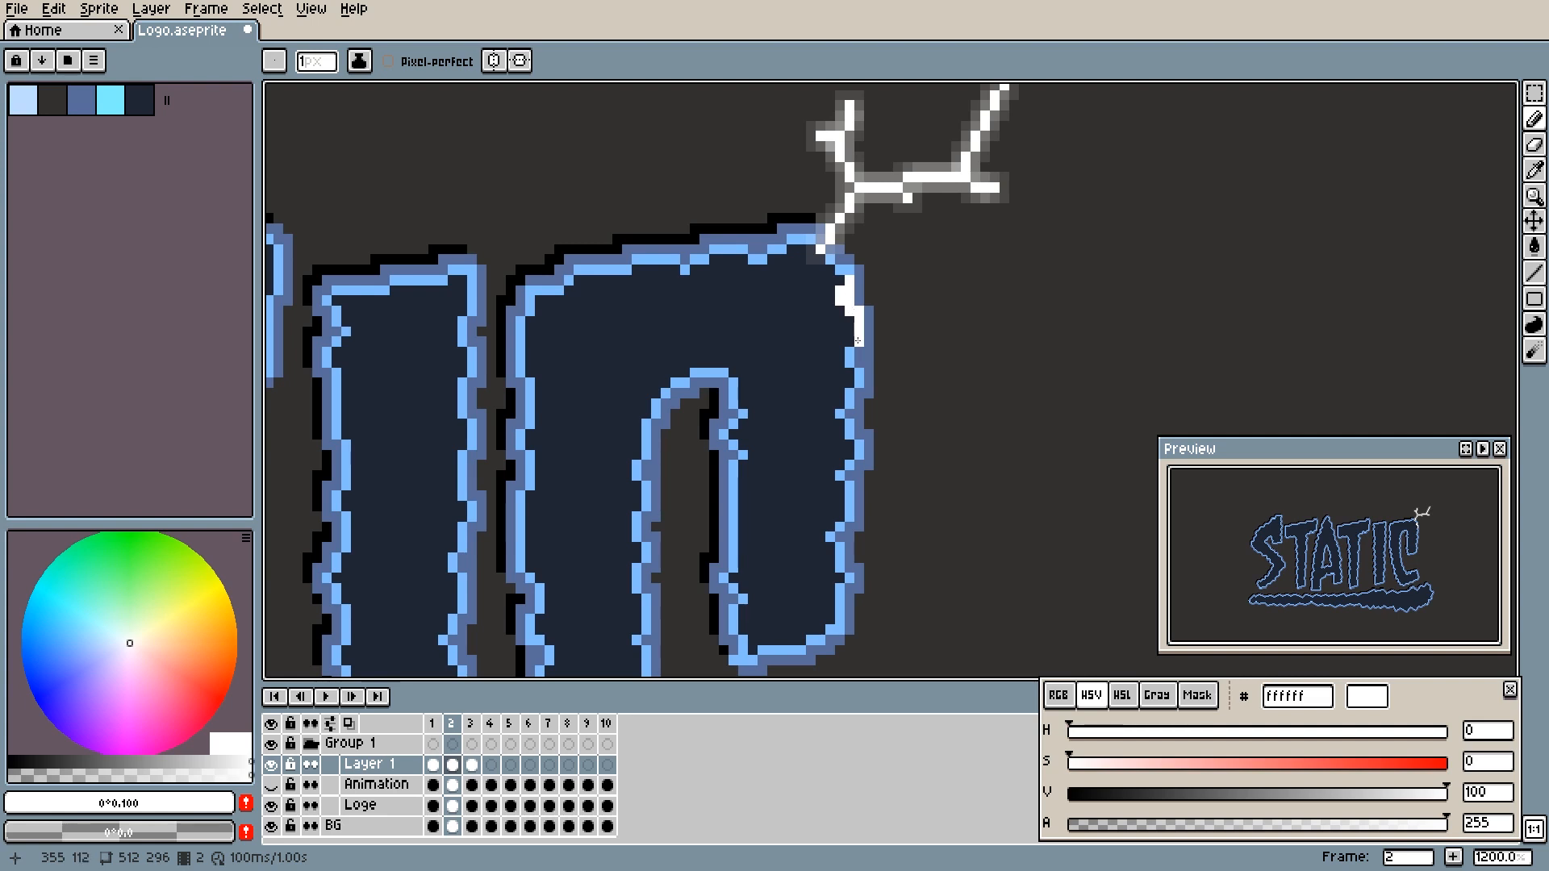
left_click_drag(789, 240, 787, 233)
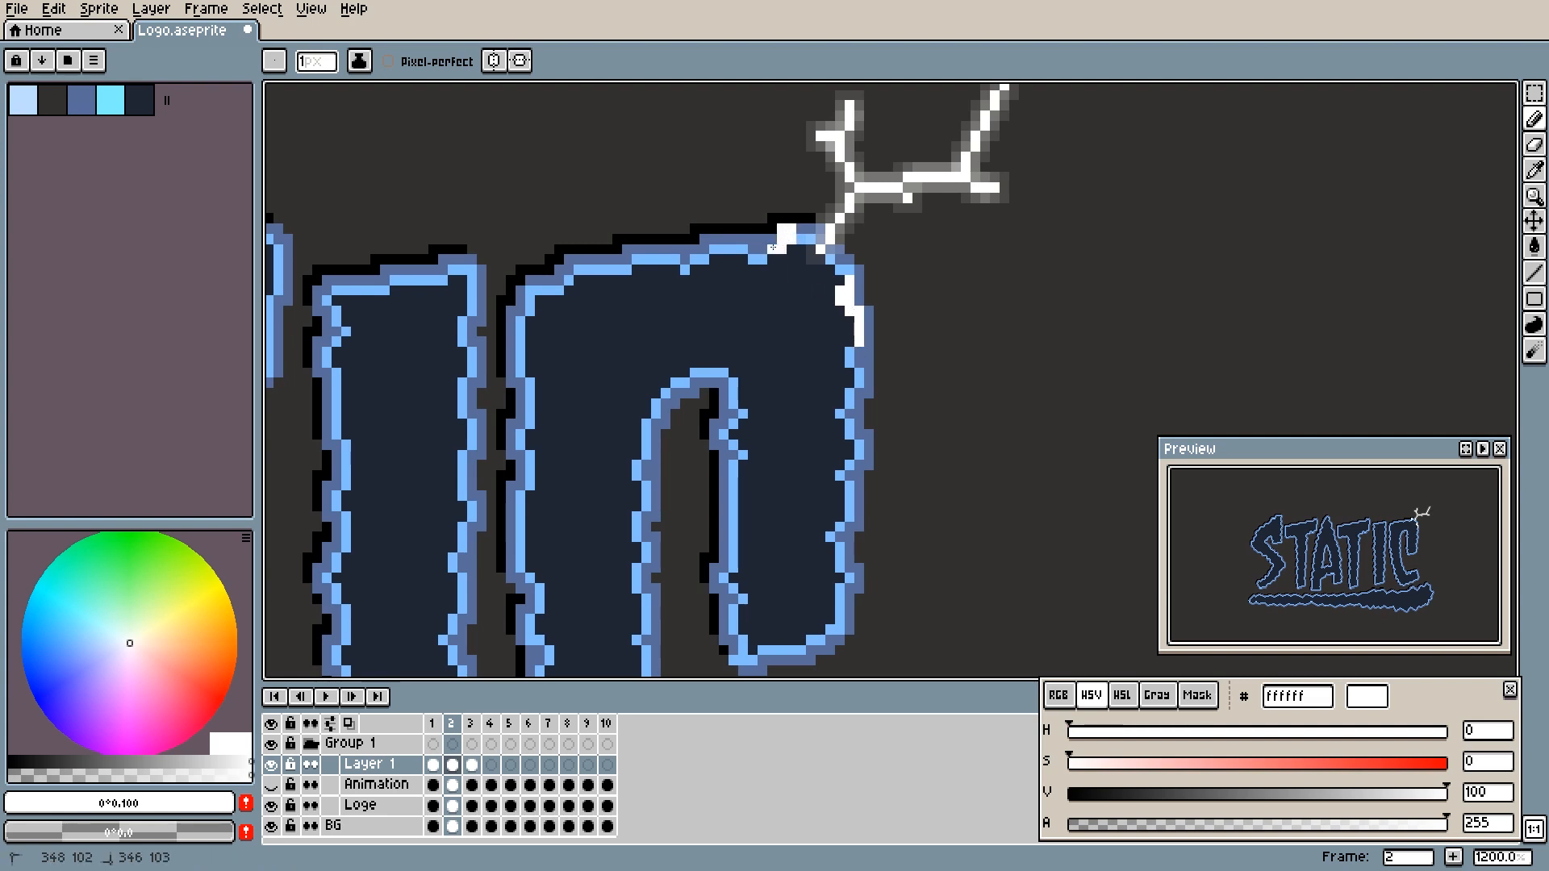
left_click_drag(759, 248, 753, 256)
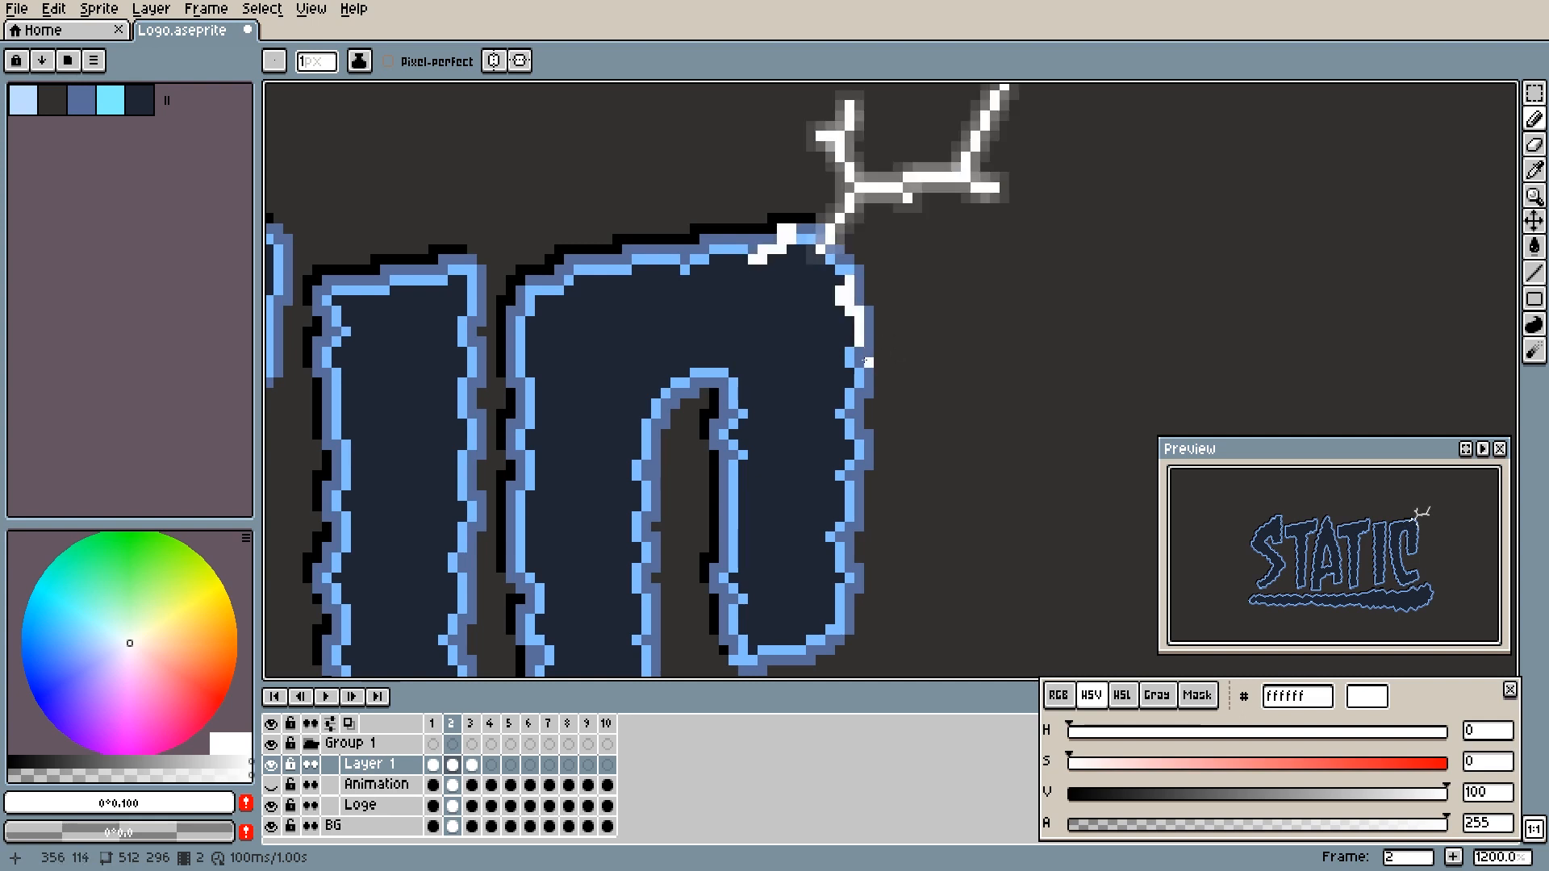
- Draw short white marks on the C's right edge on frames 3 to 8, moving farther down and shrinking frame by frame
key("Right")
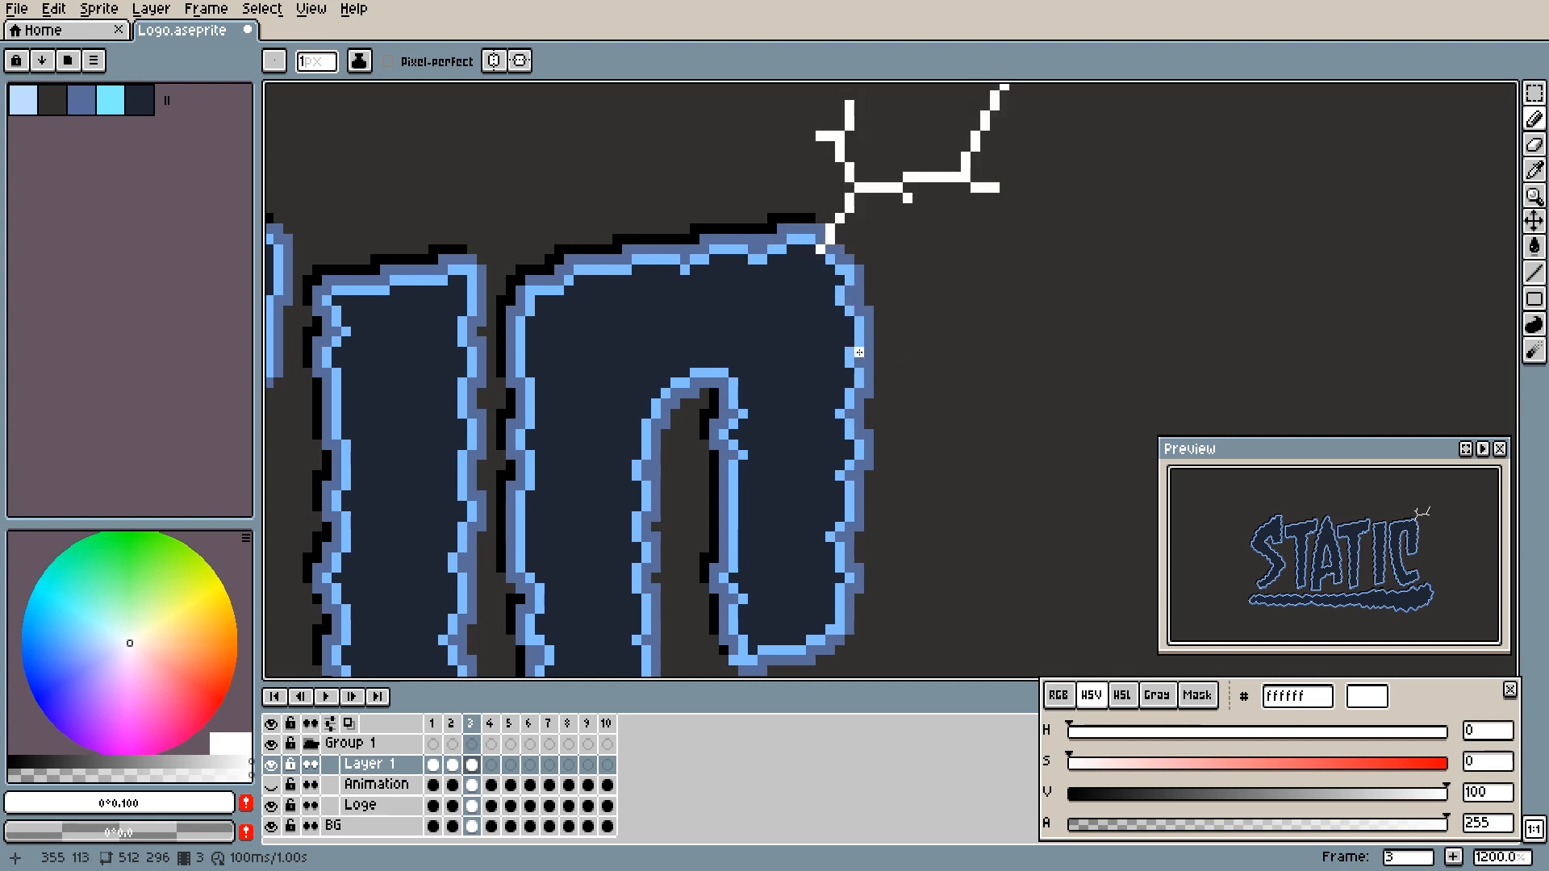
left_click(859, 352)
left_click_drag(859, 352, 858, 392)
key("period")
left_click(854, 403)
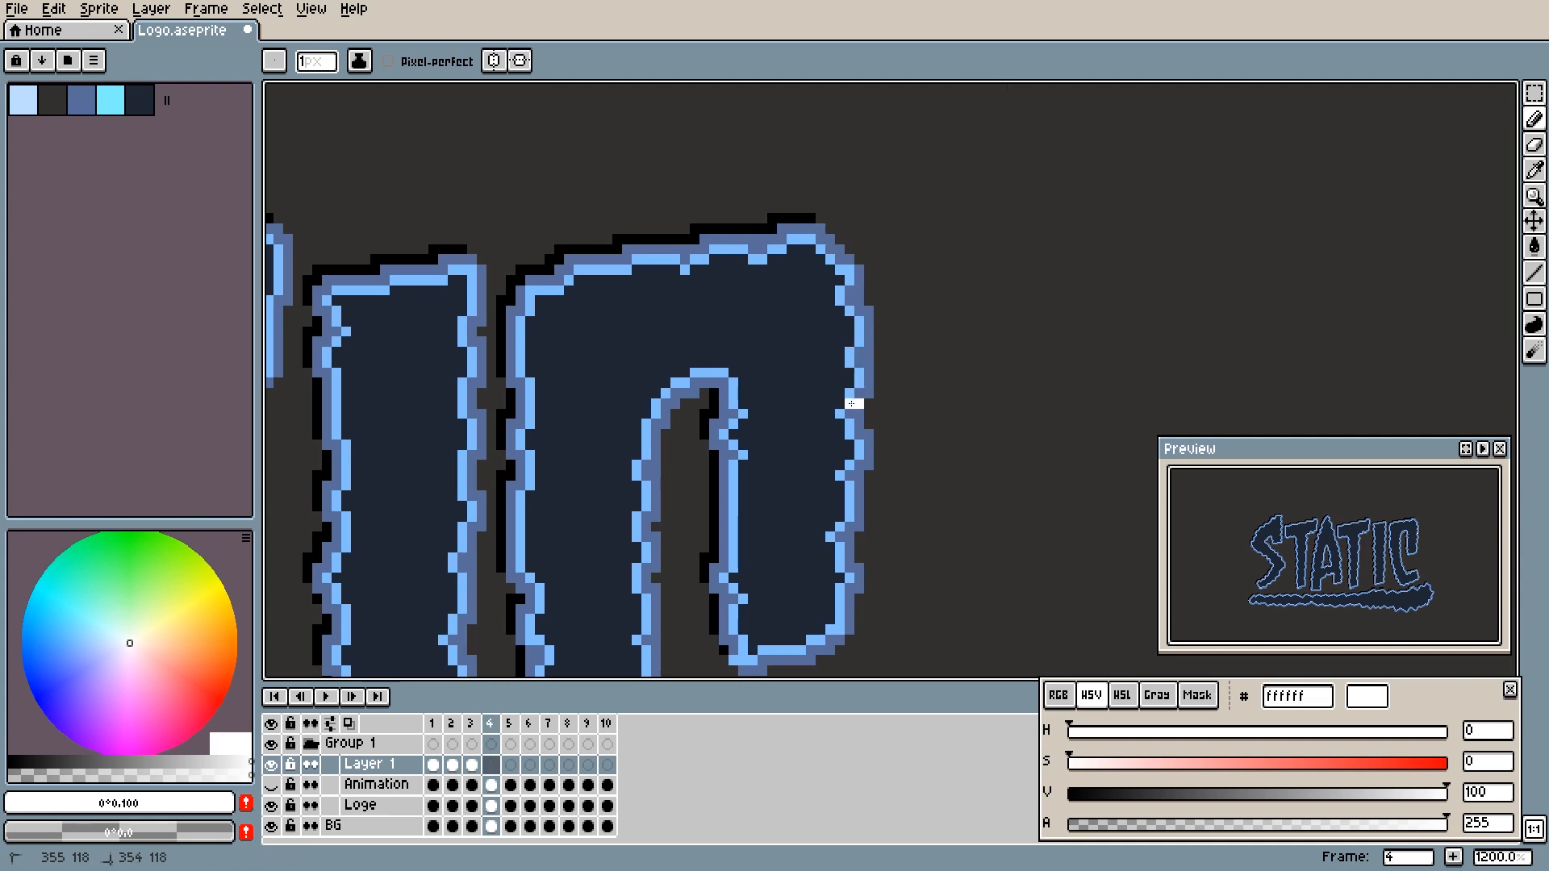
left_click_drag(849, 413, 858, 465)
left_click(850, 433)
key("period")
left_click(855, 435)
key("period")
key("period")
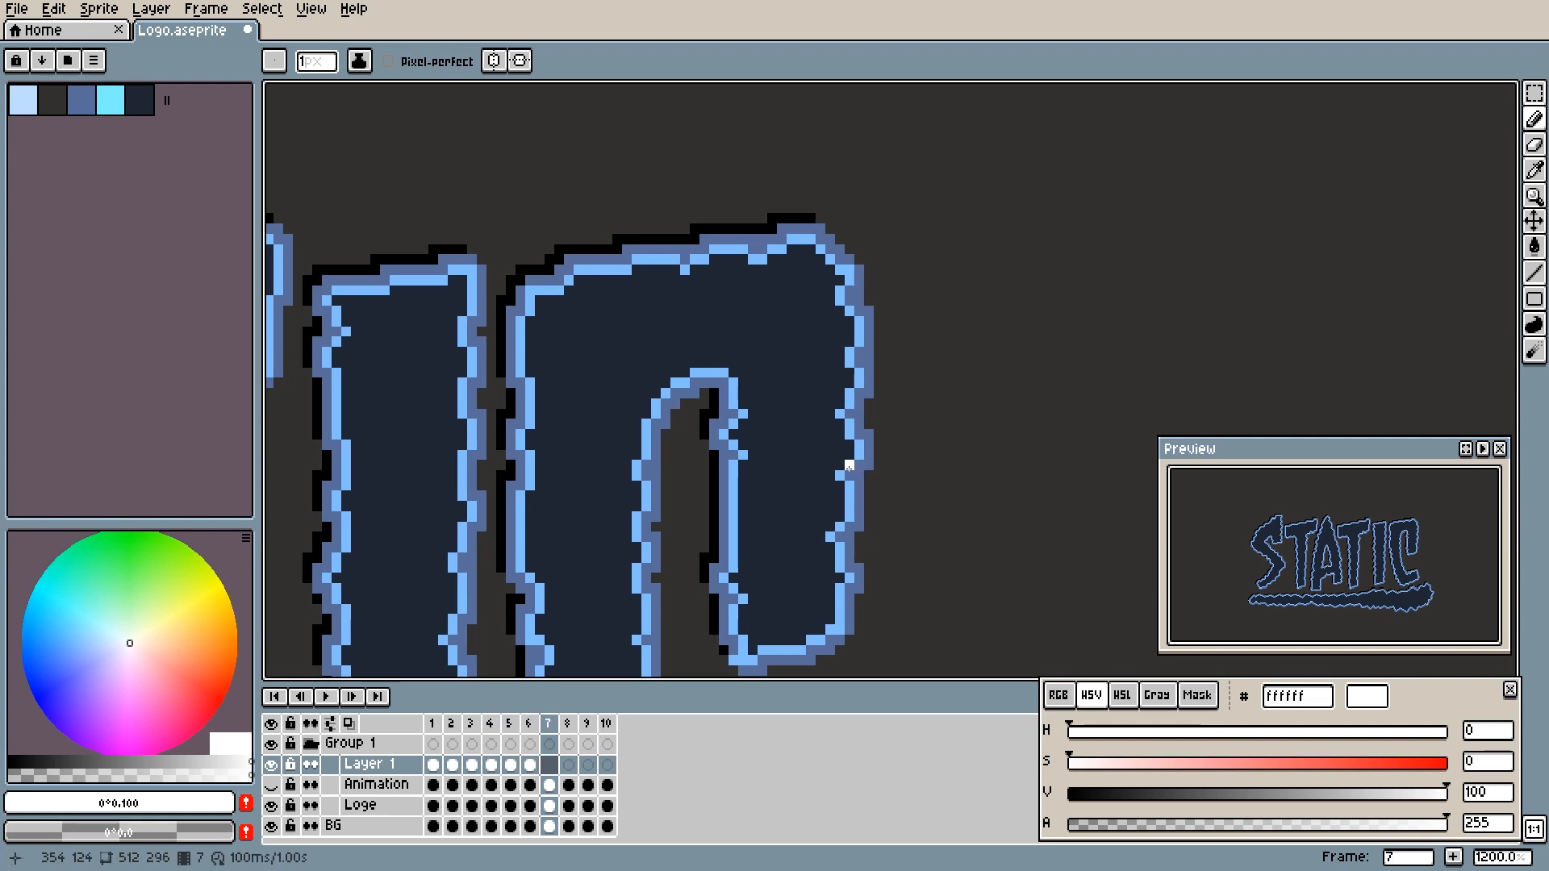
- Step back and forth through the frames to check the white spark's movement down the C's right edge
key("period")
left_click(849, 466)
key("comma")
key("comma")
key("comma")
key("comma")
key("comma")
key("comma")
key("period")
key("period")
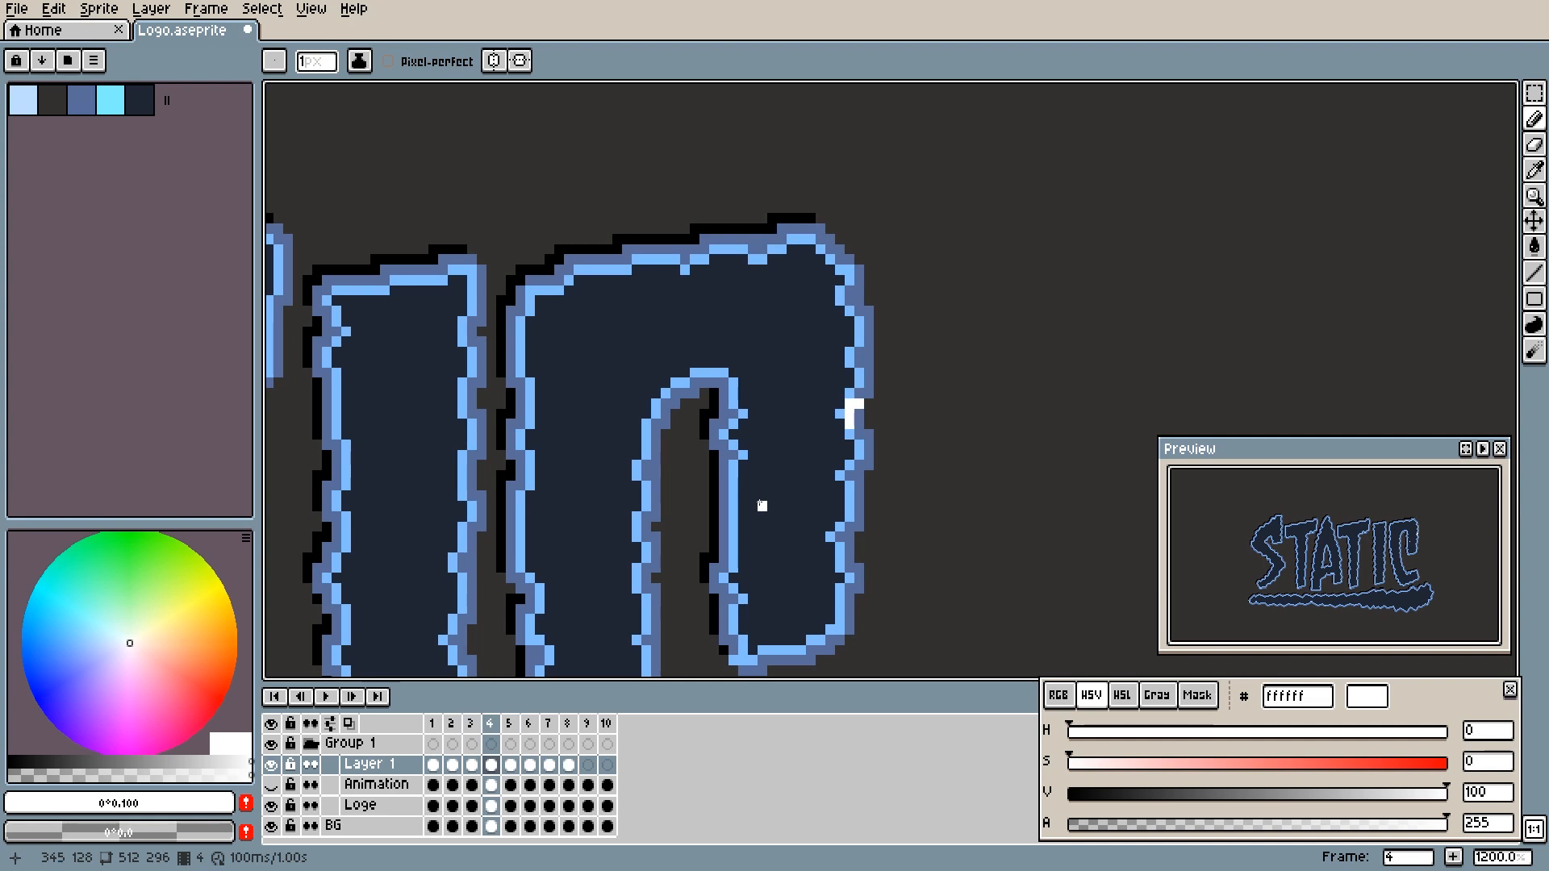
key("period")
key("period")
key("period")
key("period")
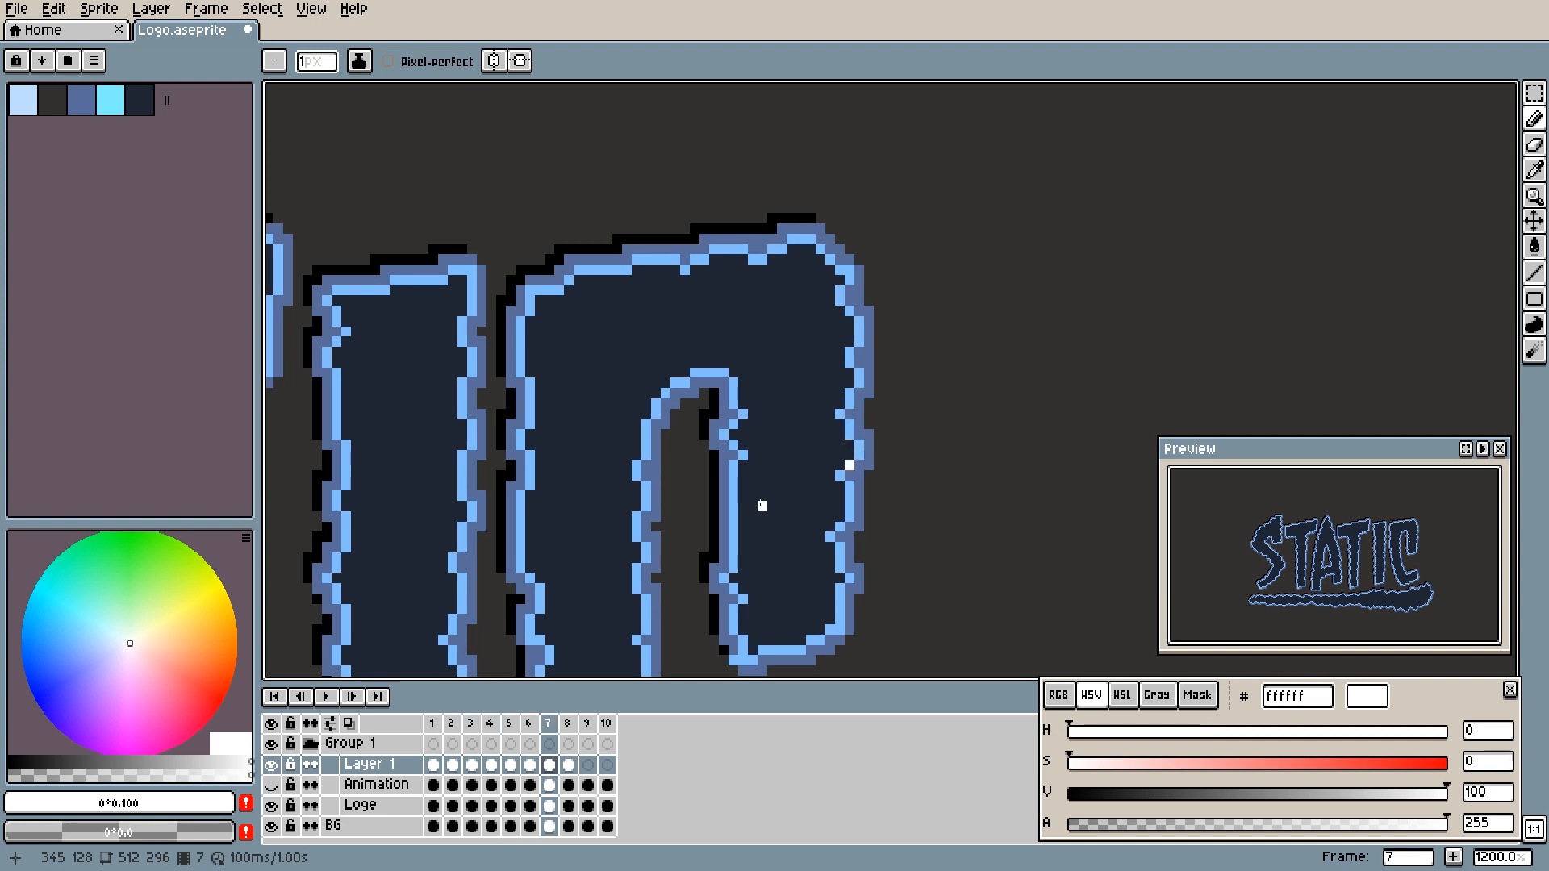
key("comma")
key("period")
key("comma")
key("comma")
key("comma")
key("comma")
key("comma")
key("comma")
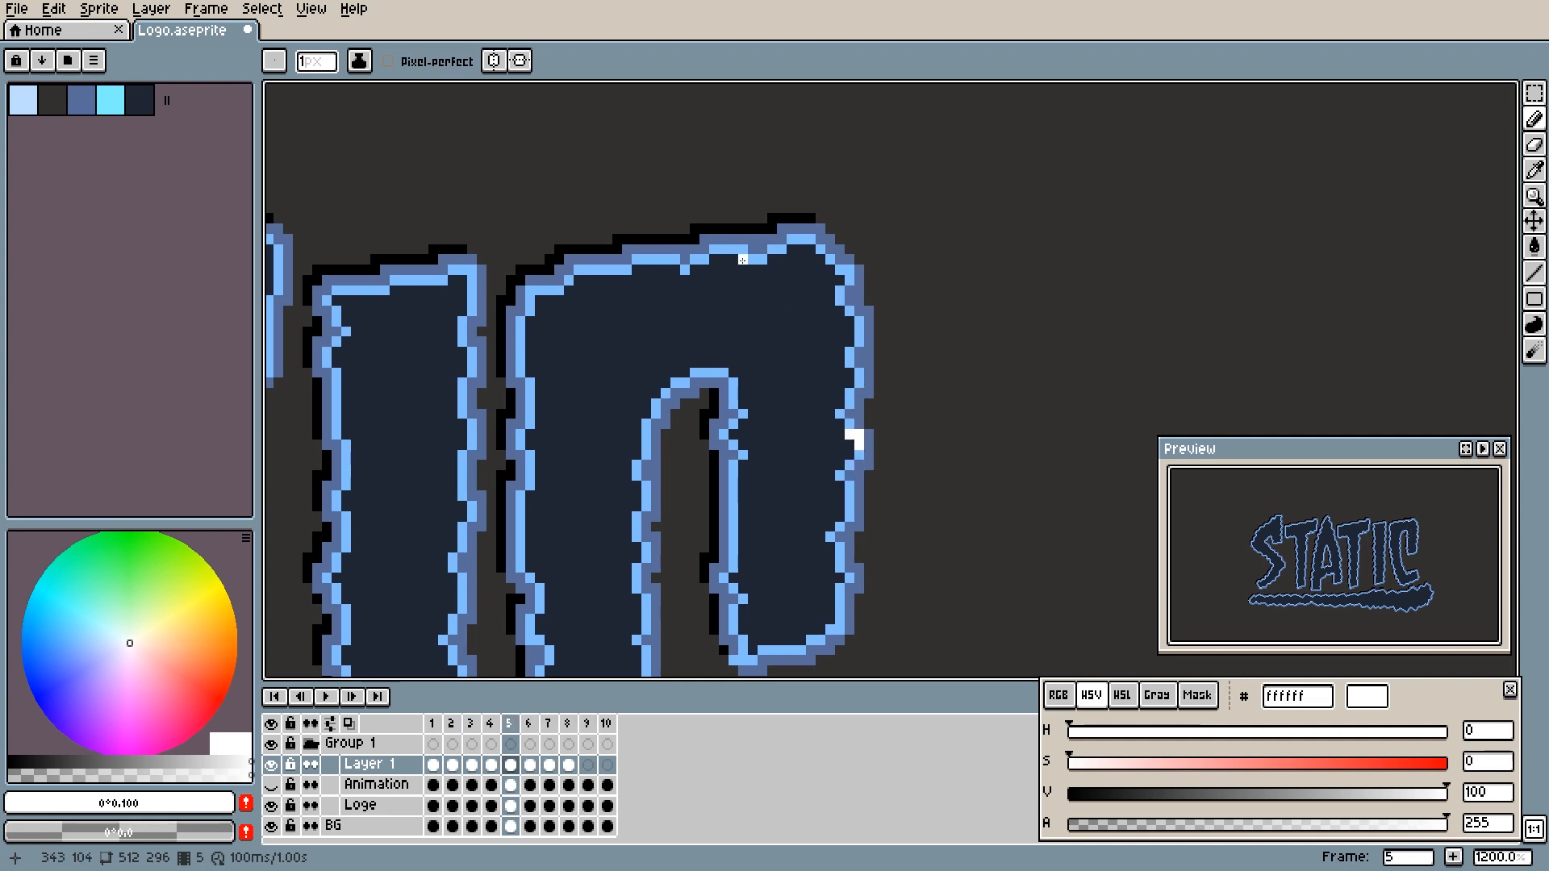
- Draw shrinking white marks on the C's top edge from frame 3 through frame 7, shifting them away from the bolt each frame
left_click_drag(745, 249, 710, 250)
key("period")
left_click(744, 249)
left_click(748, 240)
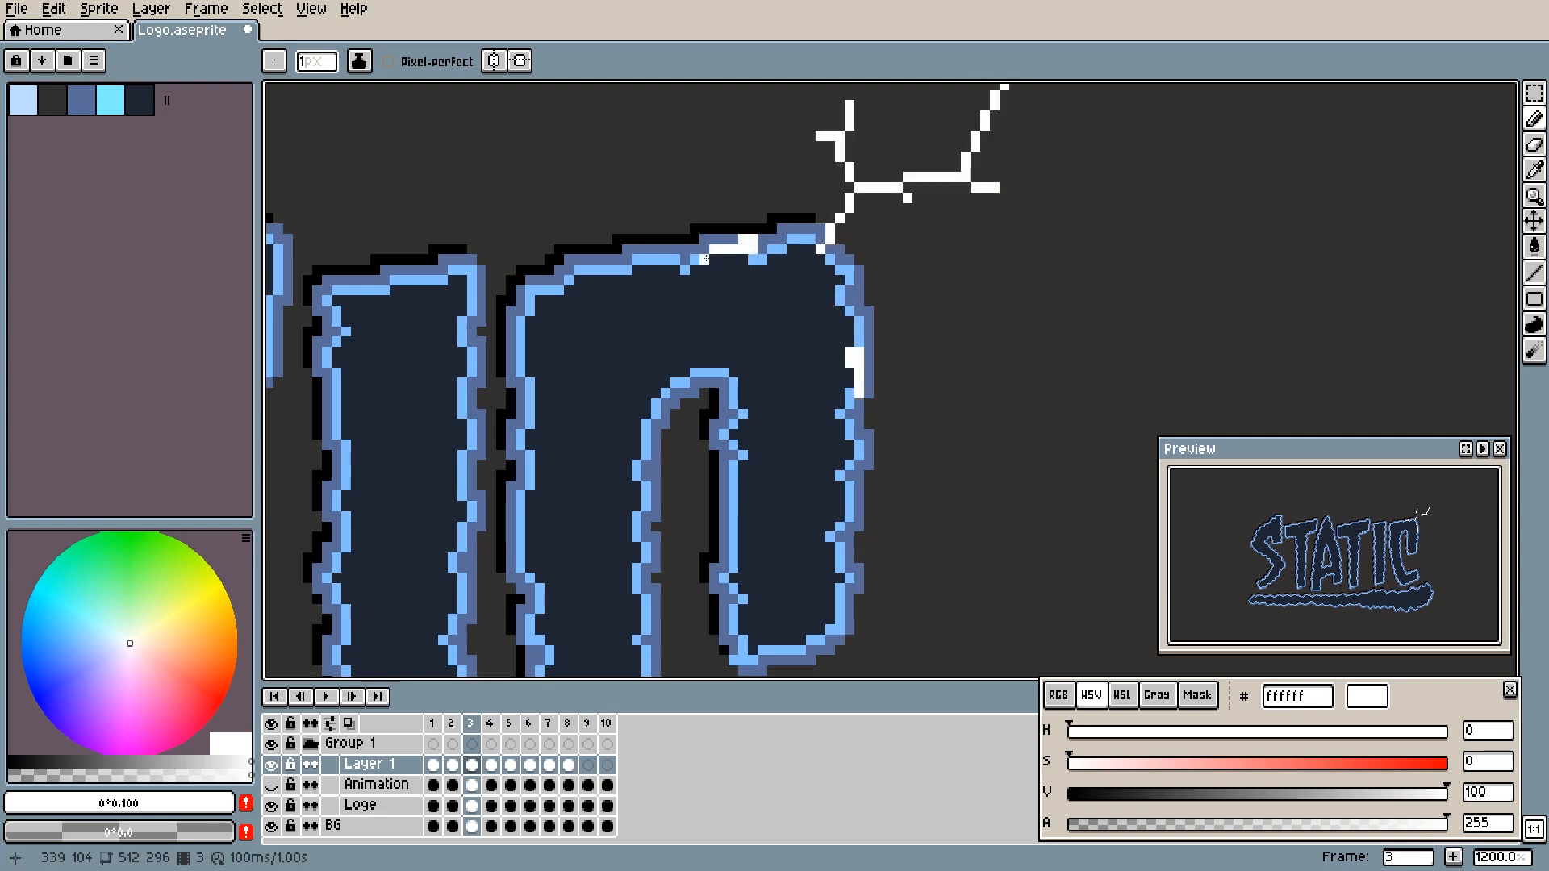
key("period")
left_click_drag(704, 258, 704, 250)
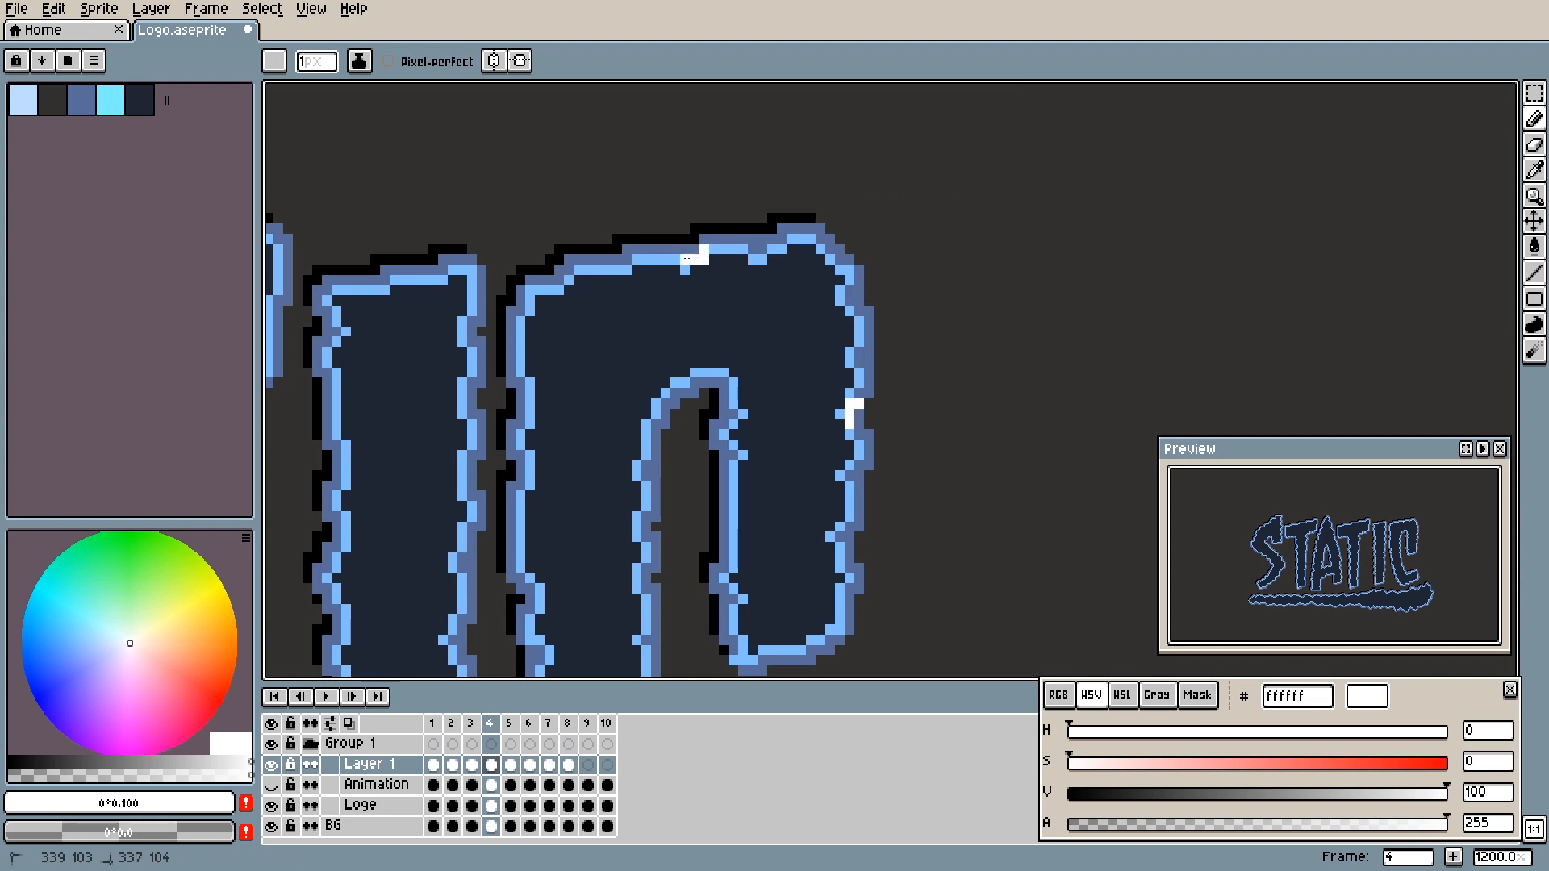
key("period")
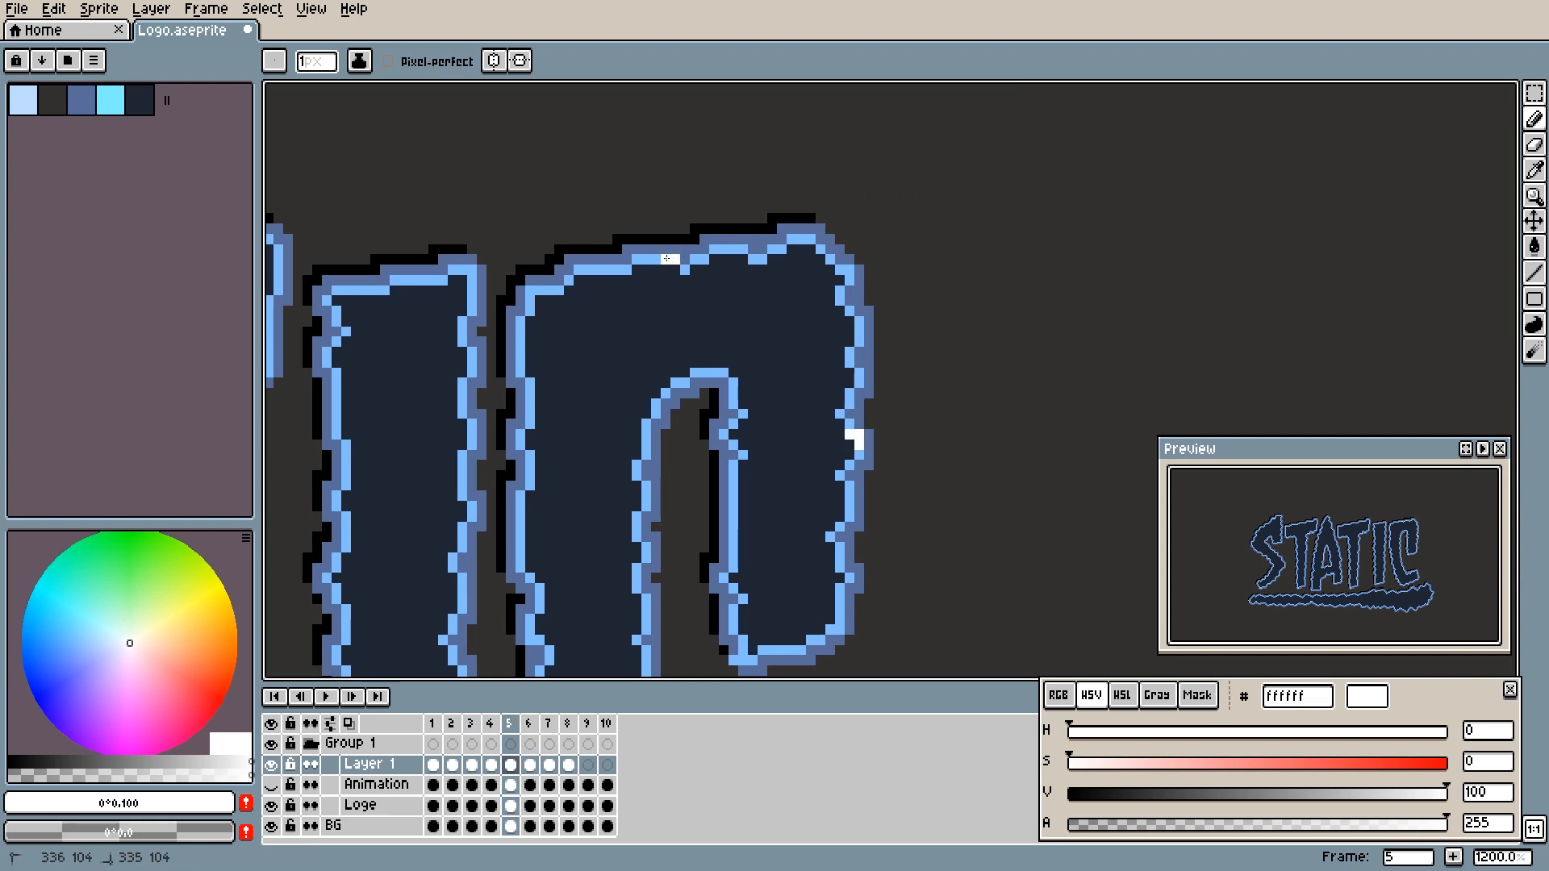
key("period")
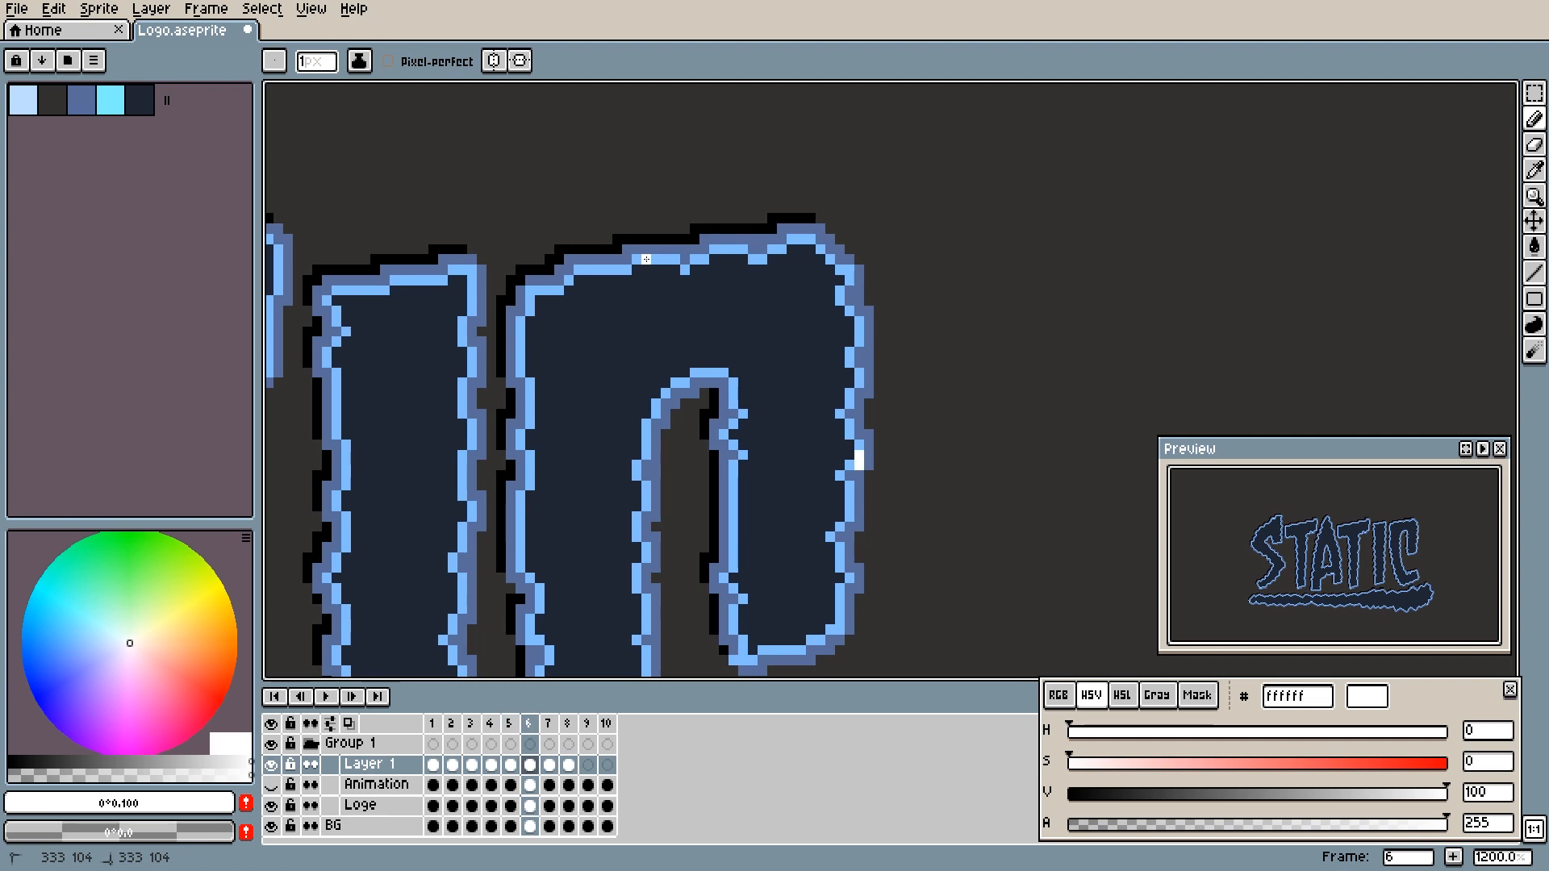
left_click(639, 259)
key("period")
key("period")
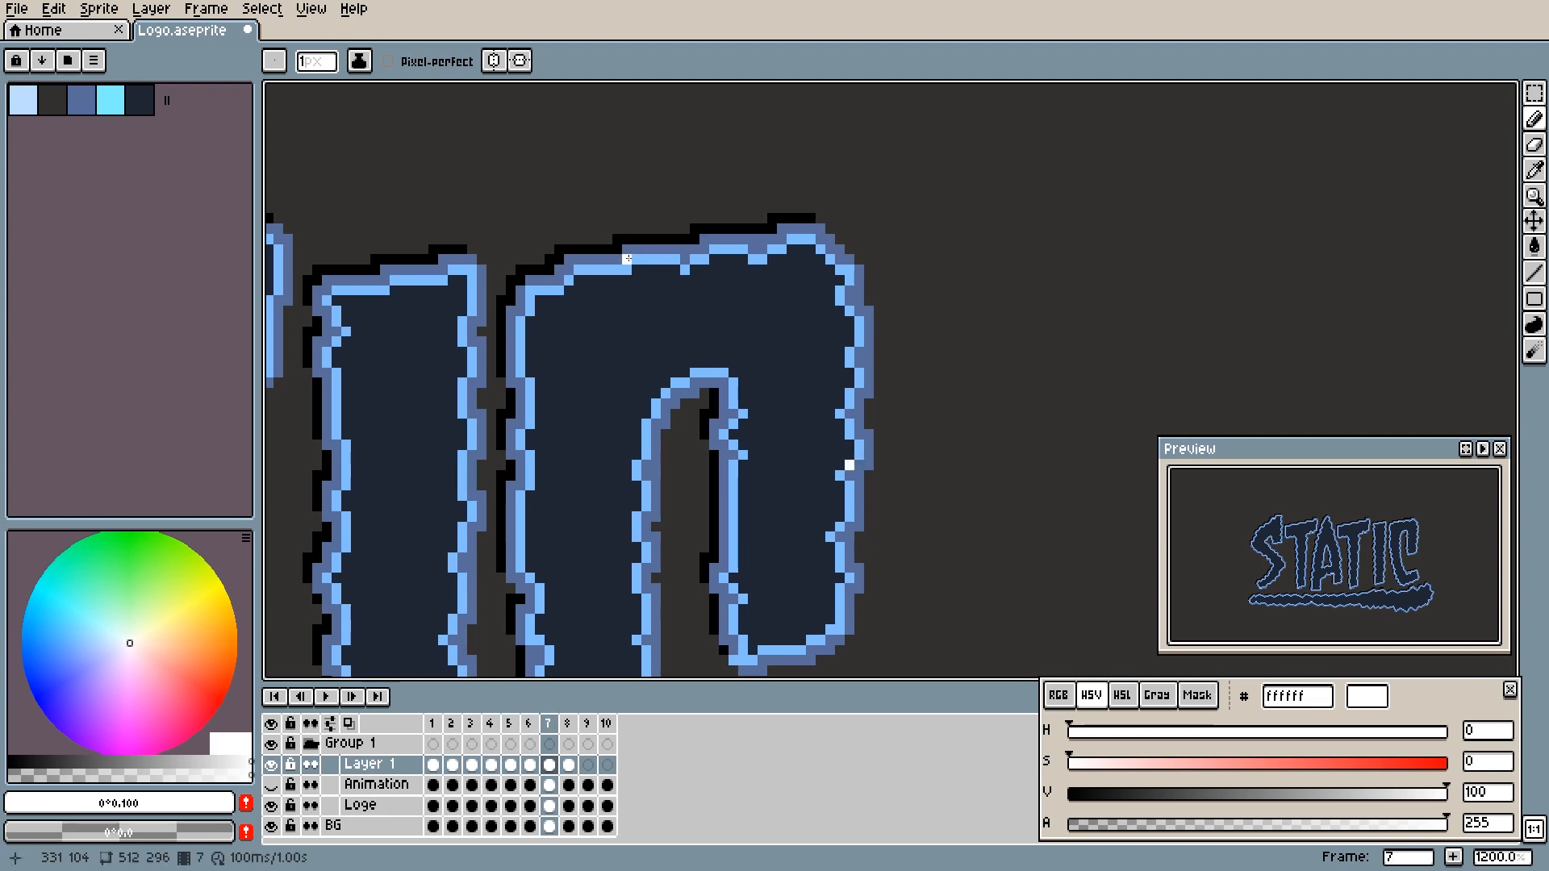
key("period")
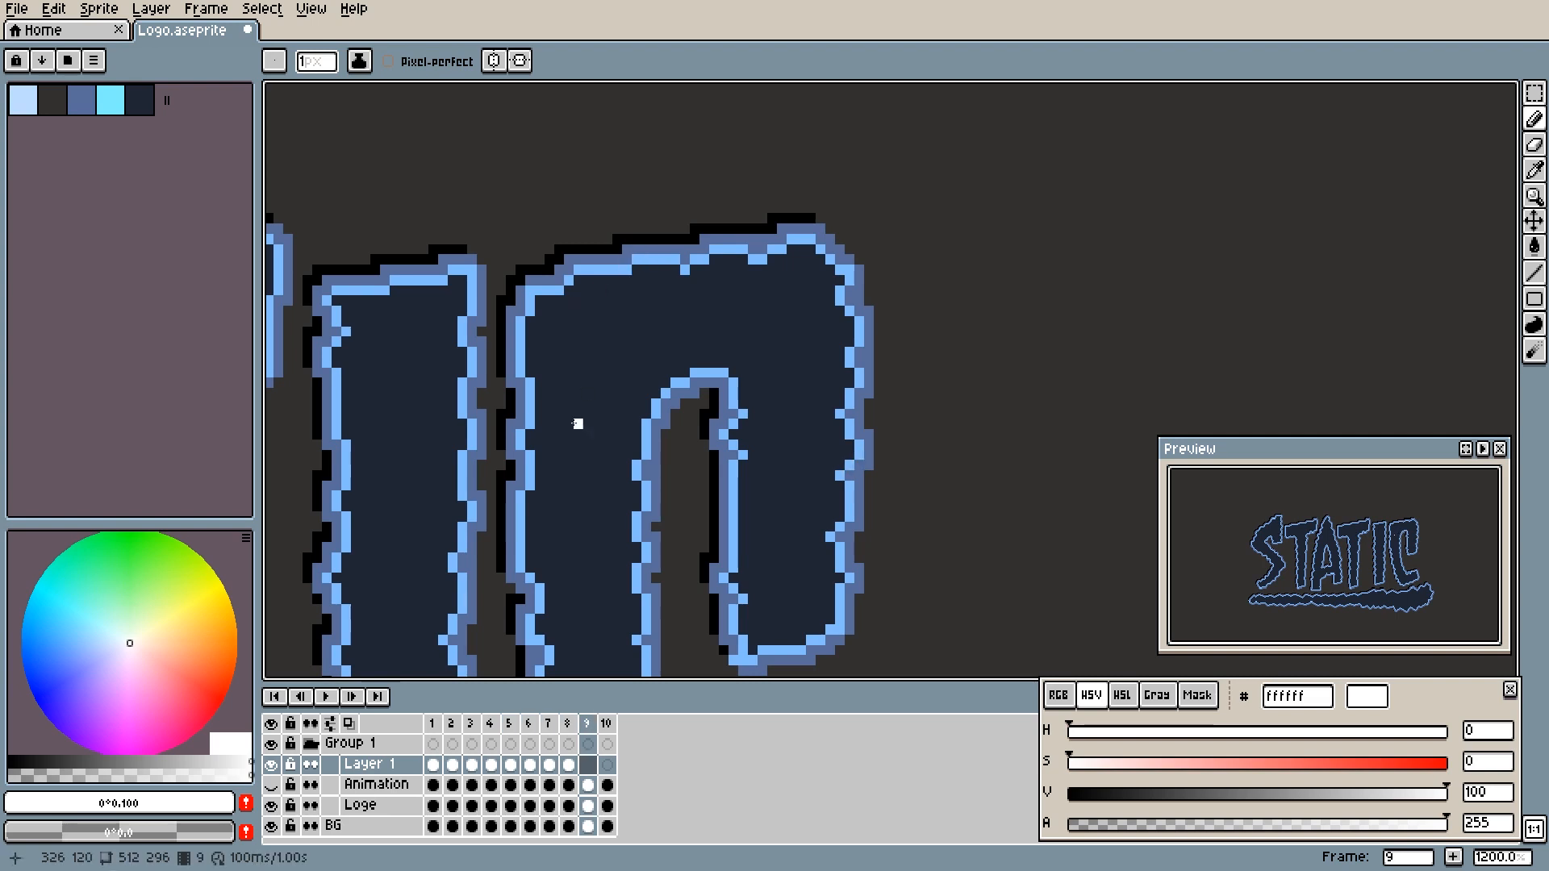
- Play the animation at 100% zoom and stop it to review the sparks running along the C's edges
left_click_drag(610, 550, 643, 526)
scroll(644, 526, "down", 5)
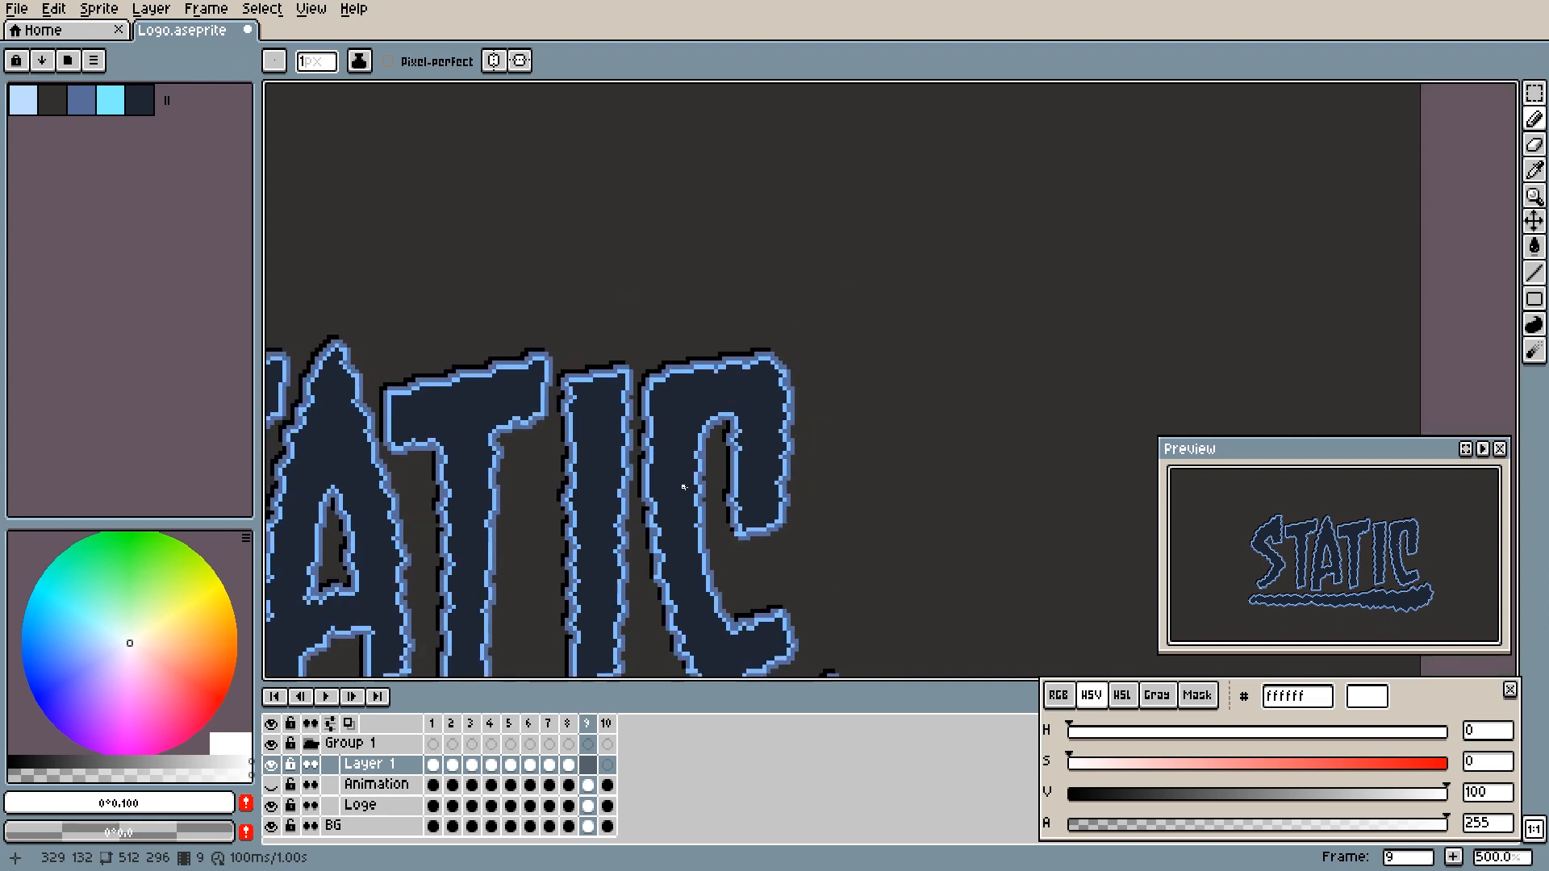
scroll(681, 495, "down", 3)
key("Return")
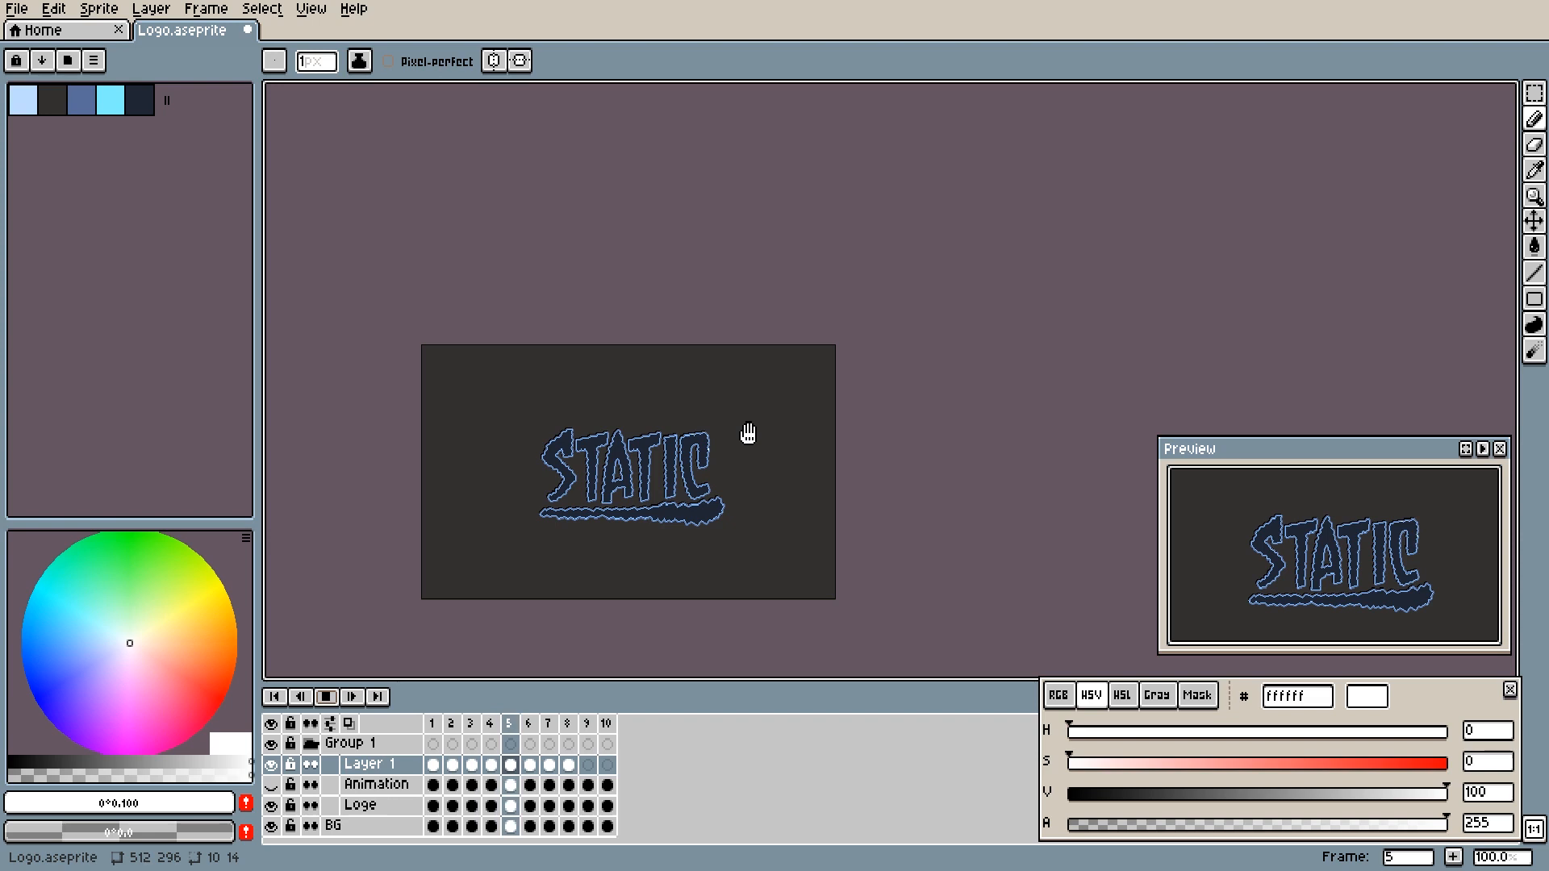
left_click(331, 699)
- Step through the frames at closer zoom to examine the bolt and the white sparks on the C's outline
scroll(687, 455, "up", 3)
scroll(687, 455, "up", 1)
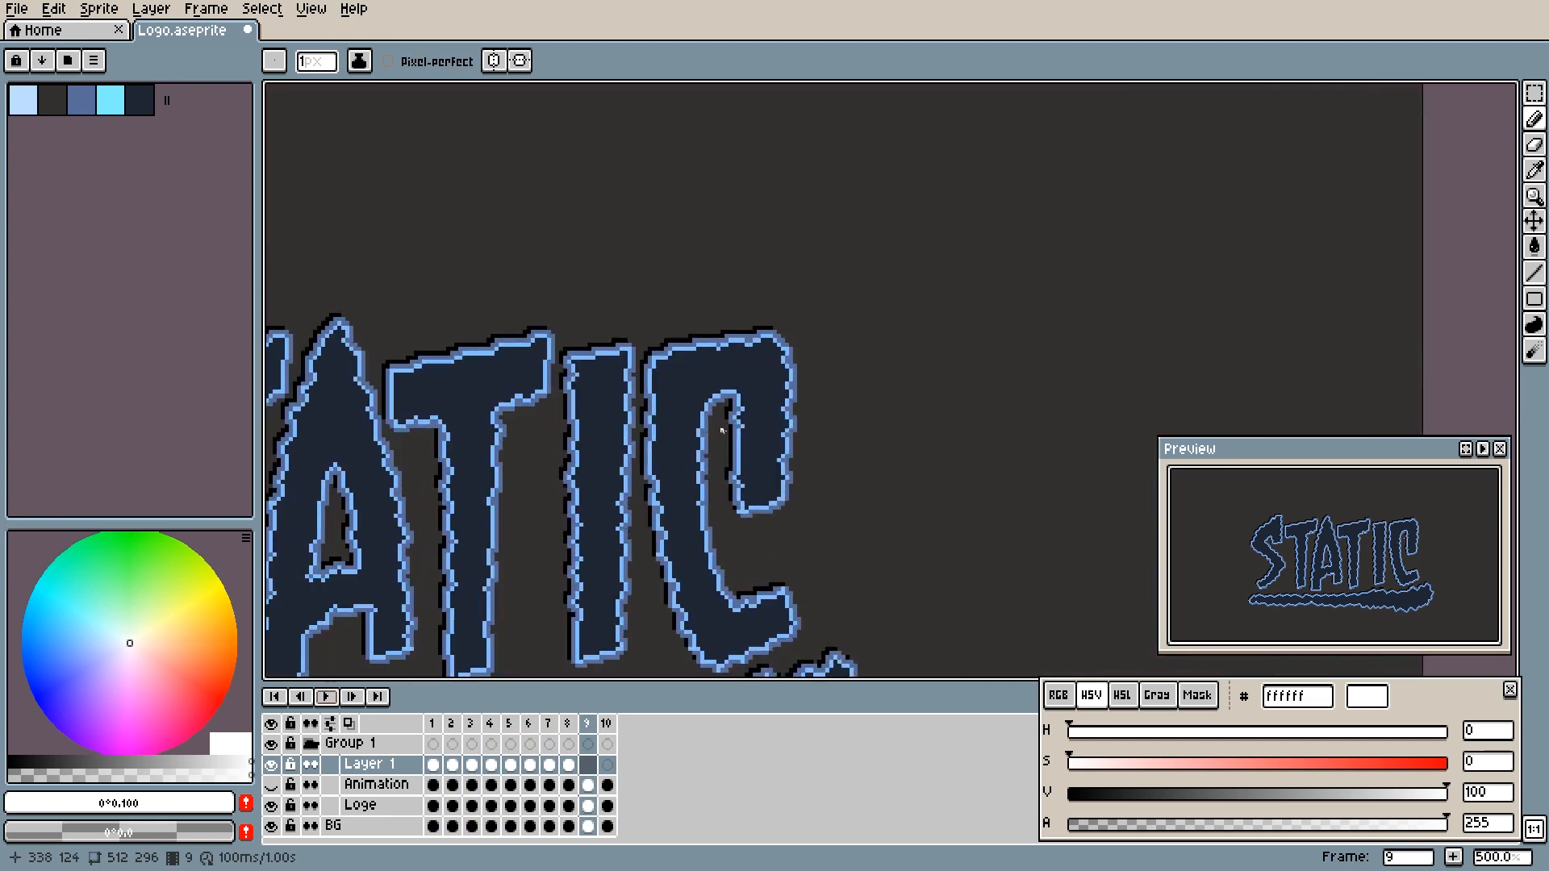
key("Right")
key("Right")
key("Right")
key("Right")
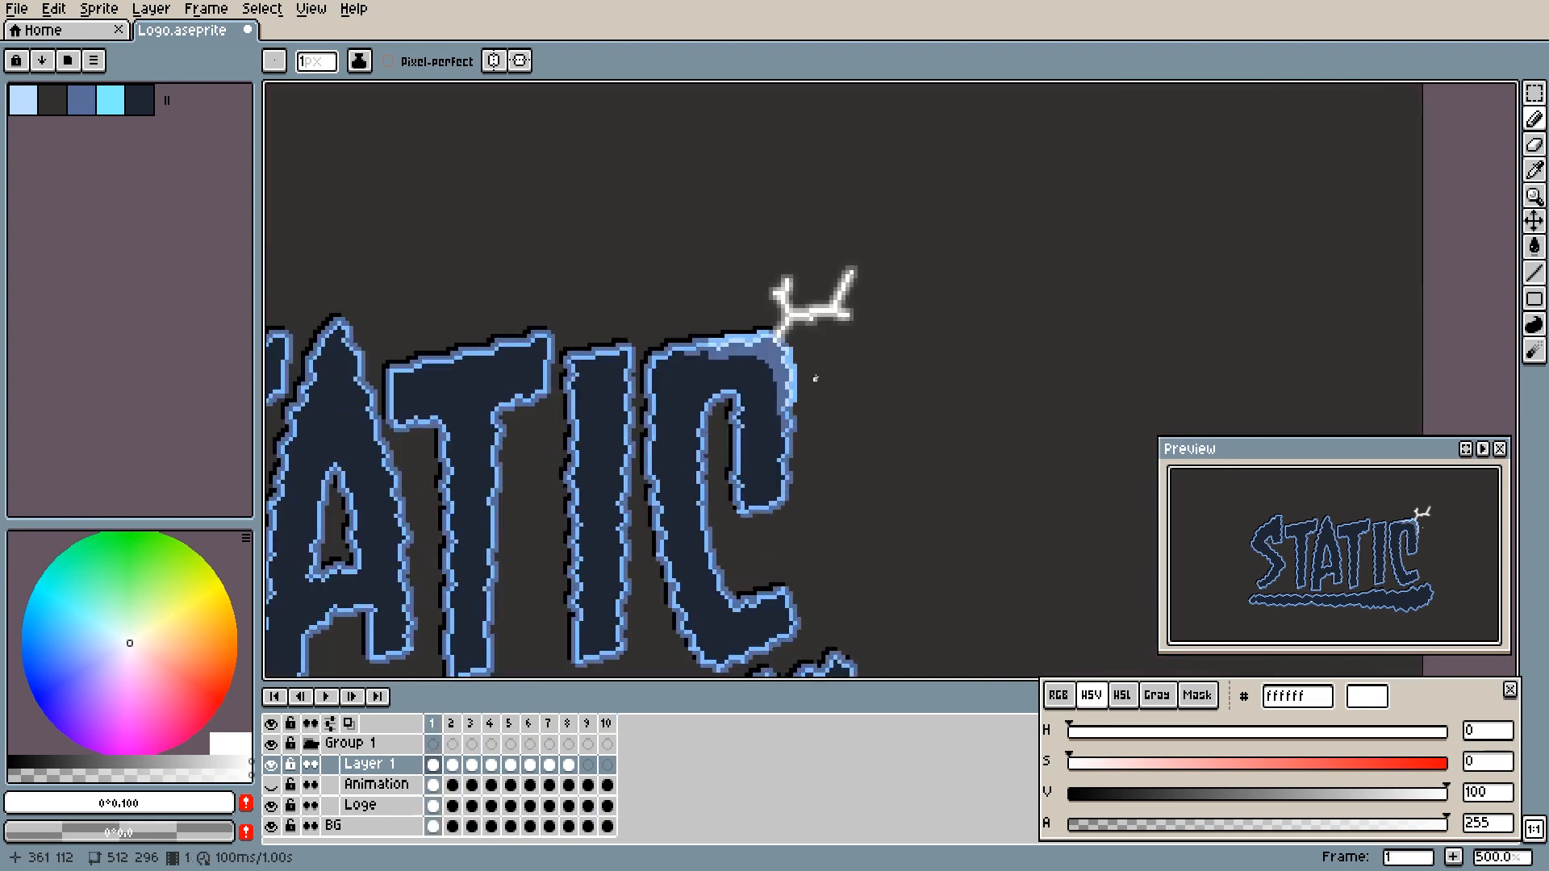
key("Left")
key("Left")
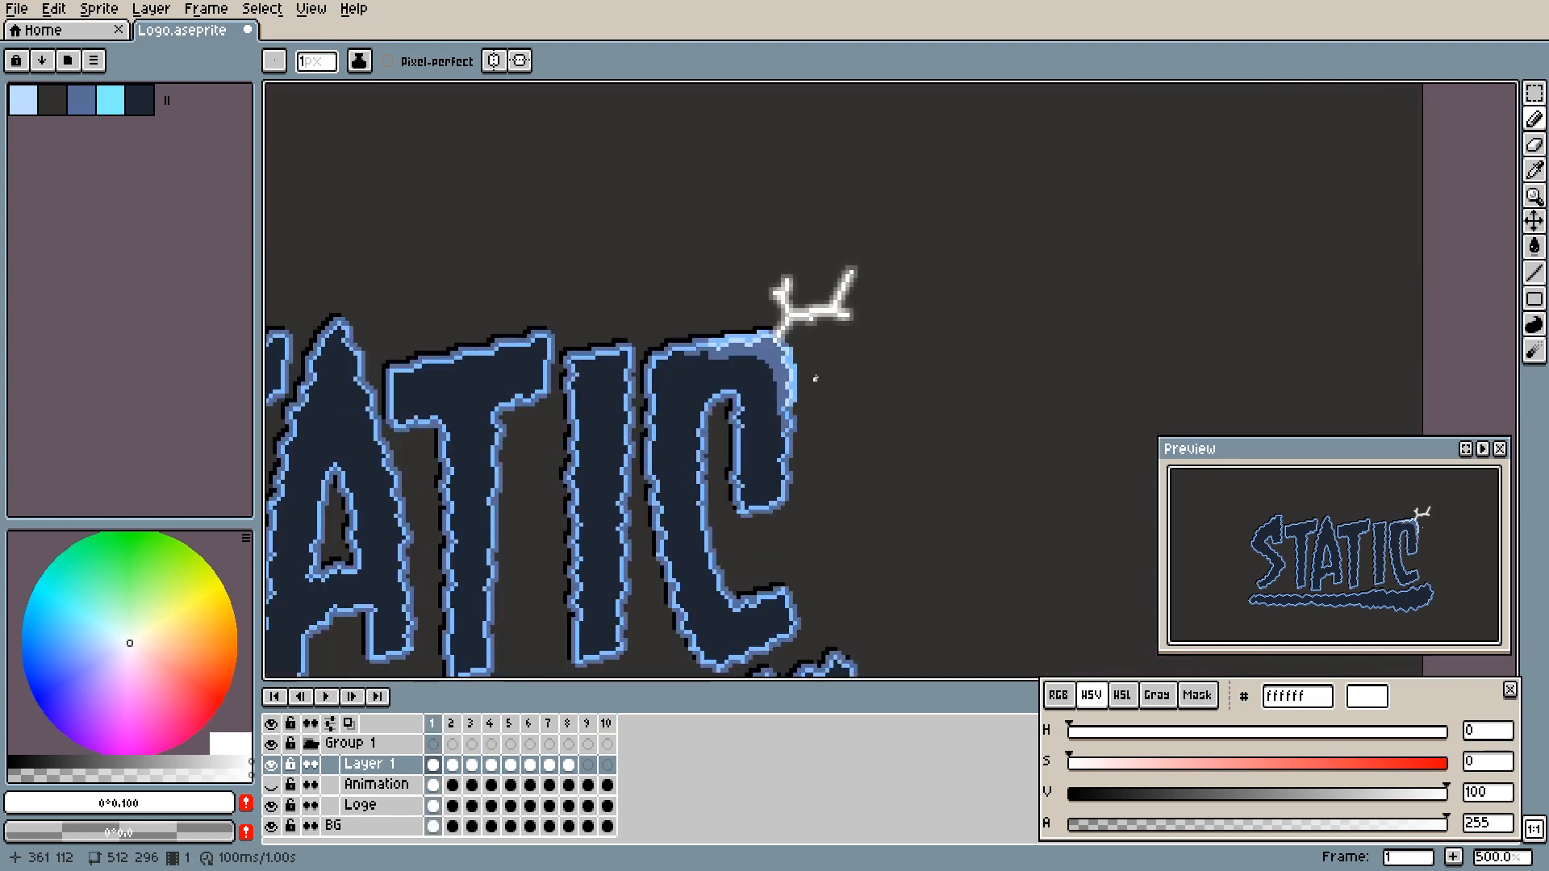
key("Right")
key("Right")
key("Right")
key("Right")
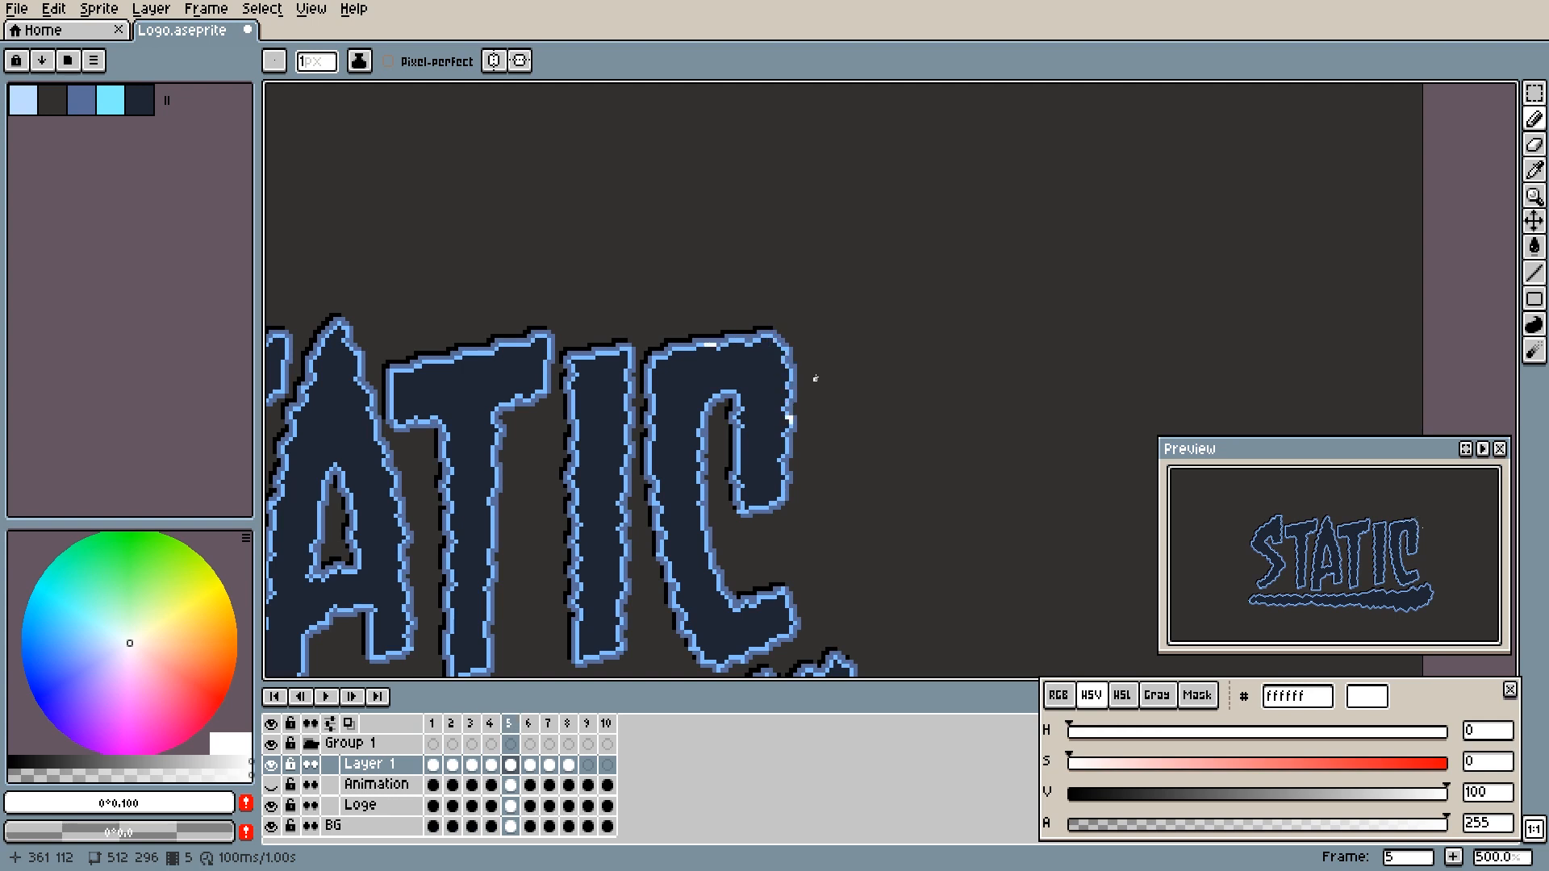
scroll(814, 378, "up", 2)
key("Right")
key("Left")
key("Left")
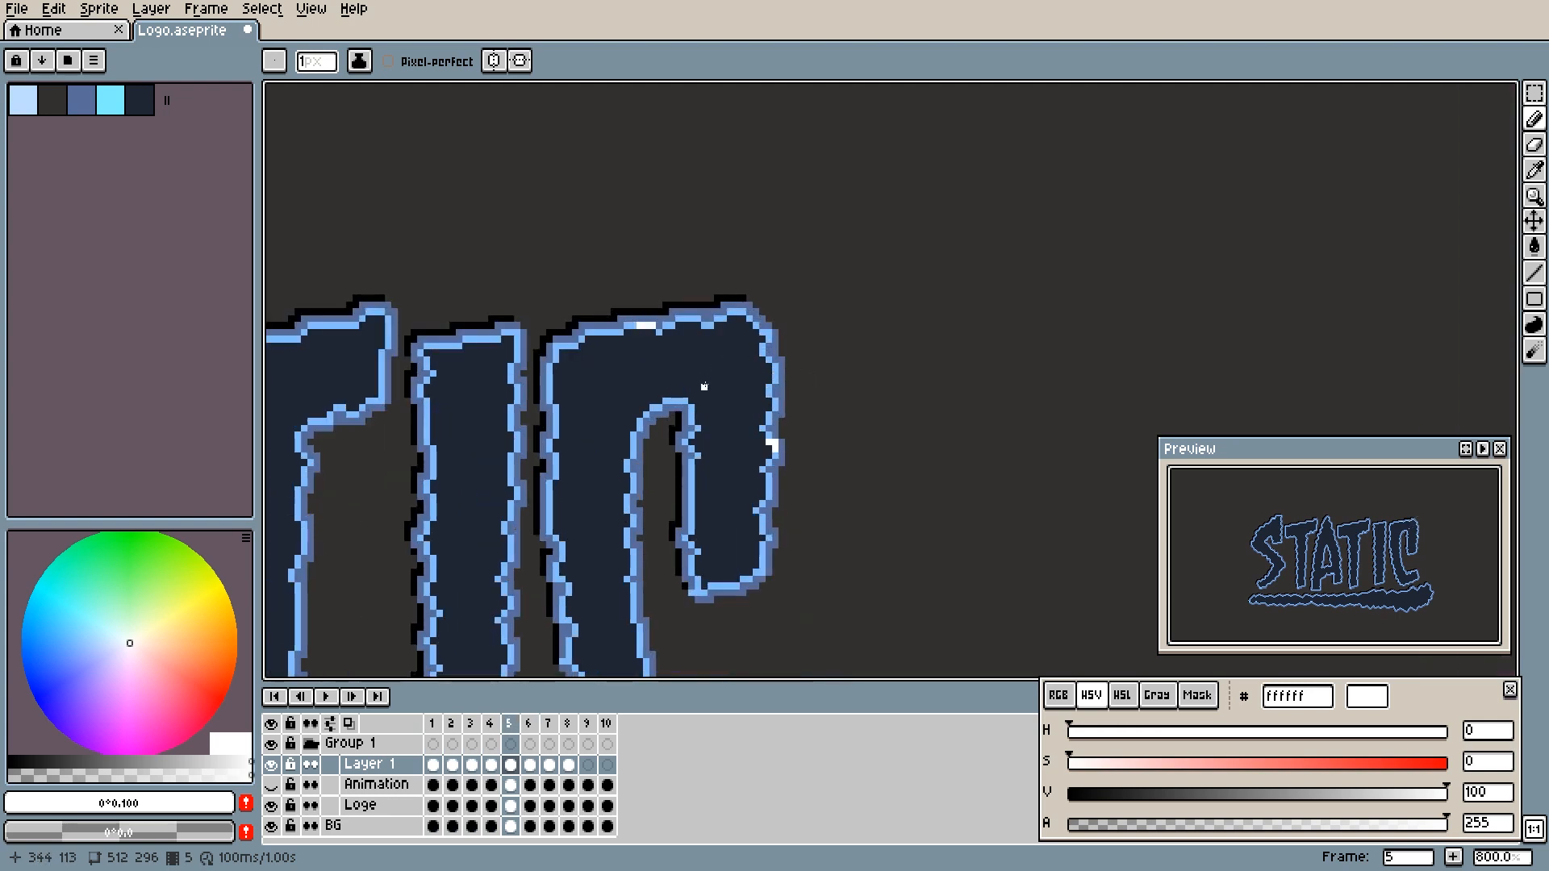
key("Left")
key("Left")
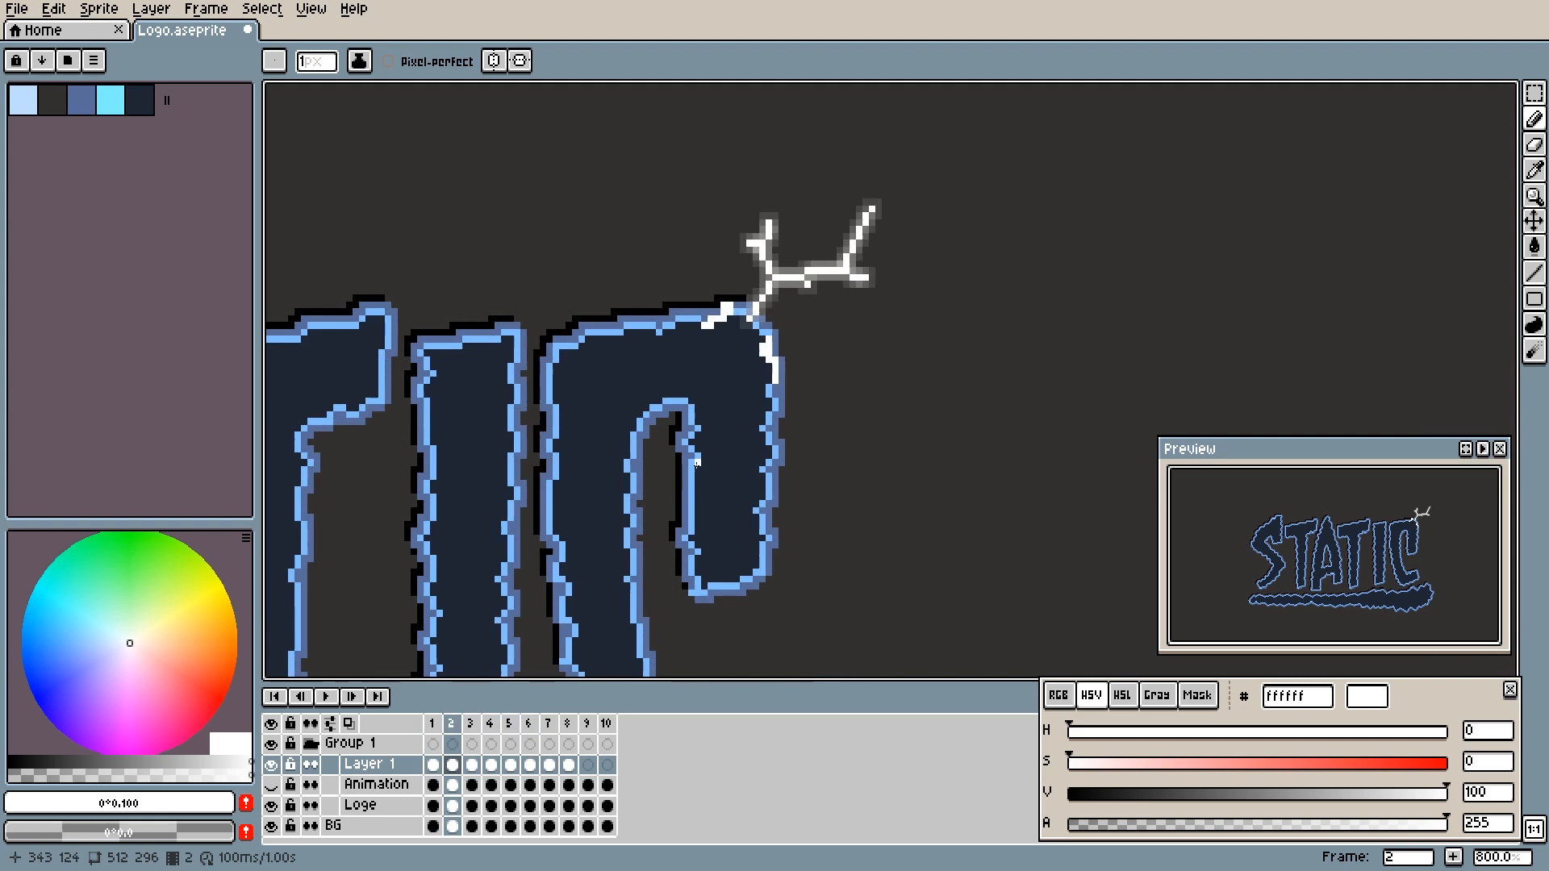
- Draw a diagonal white streak in frame 2 across the C's upper end, running from near the bolt toward the inner edge
key("Left")
key("Right")
scroll(742, 339, "up", 2)
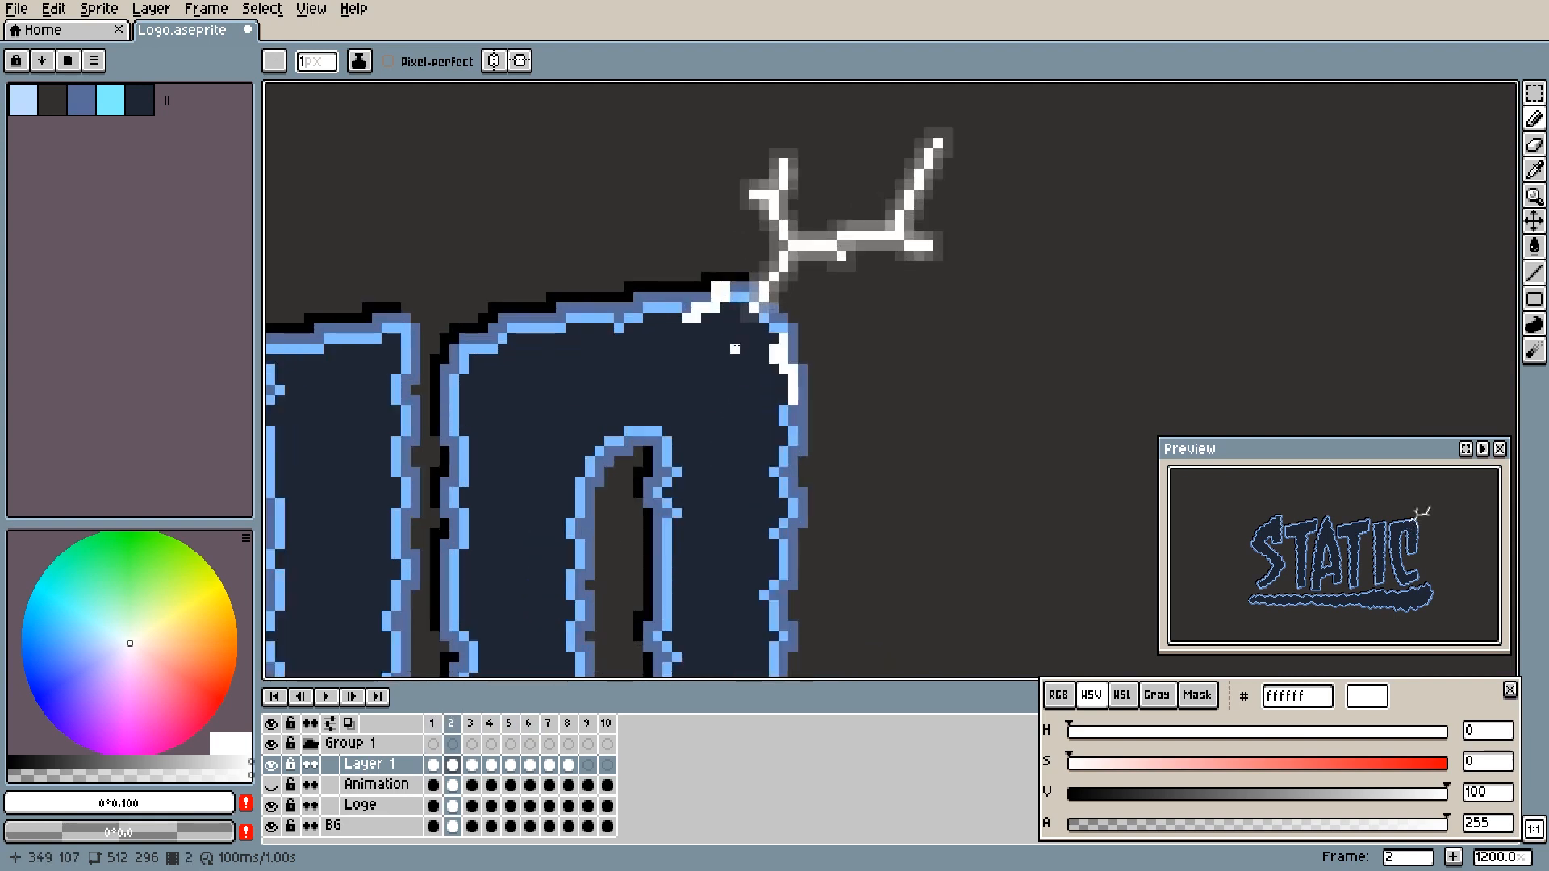
mouse_move(736, 346)
left_mouse_down()
mouse_move(724, 376)
mouse_move(733, 322)
left_mouse_up()
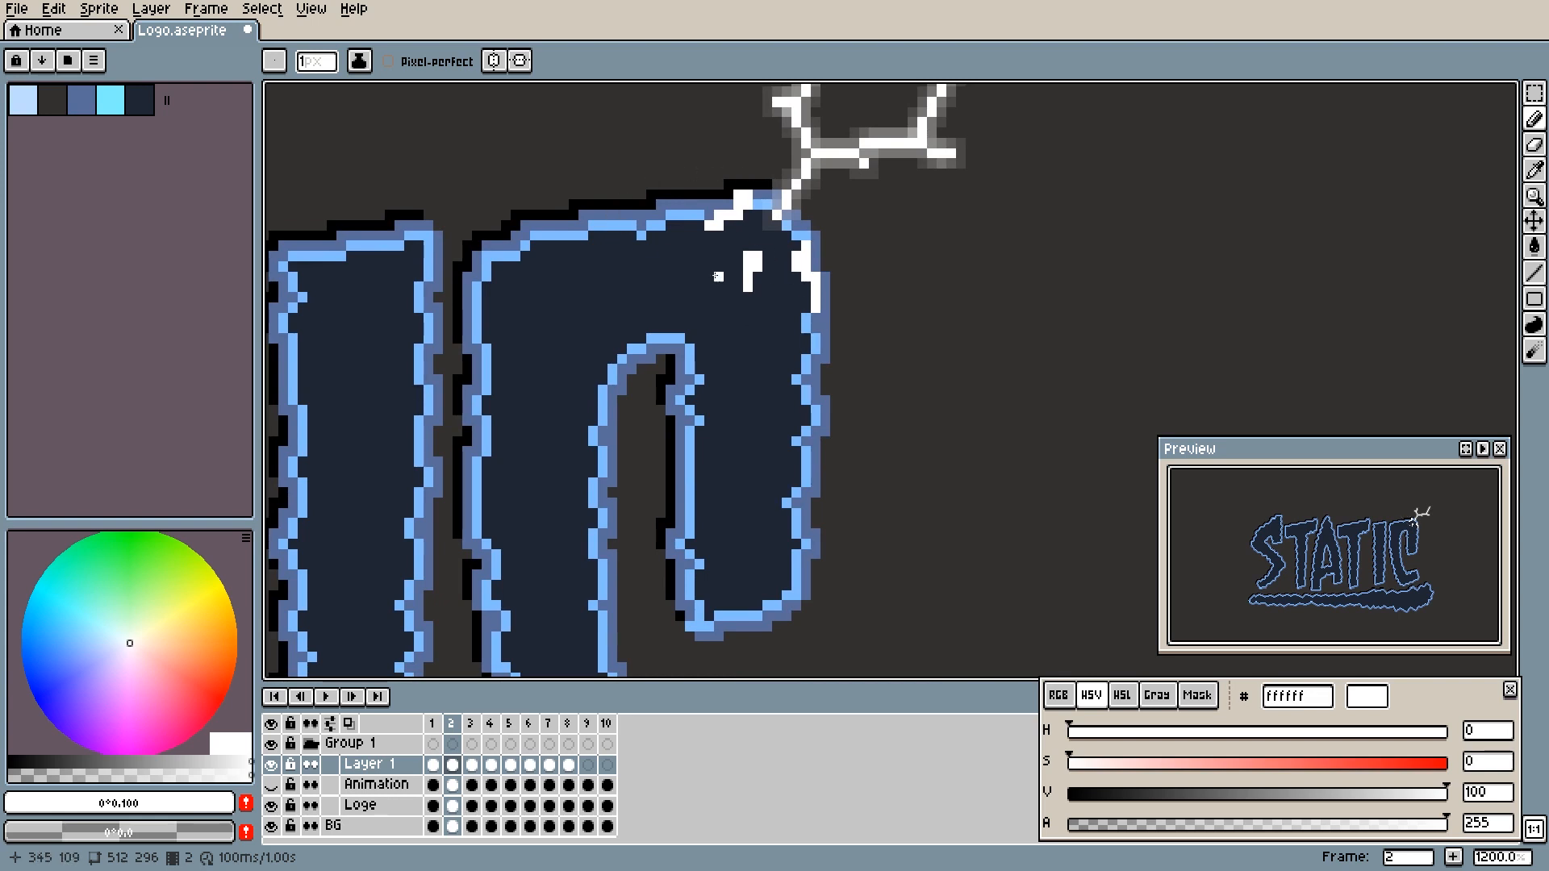
left_click_drag(748, 272, 725, 321)
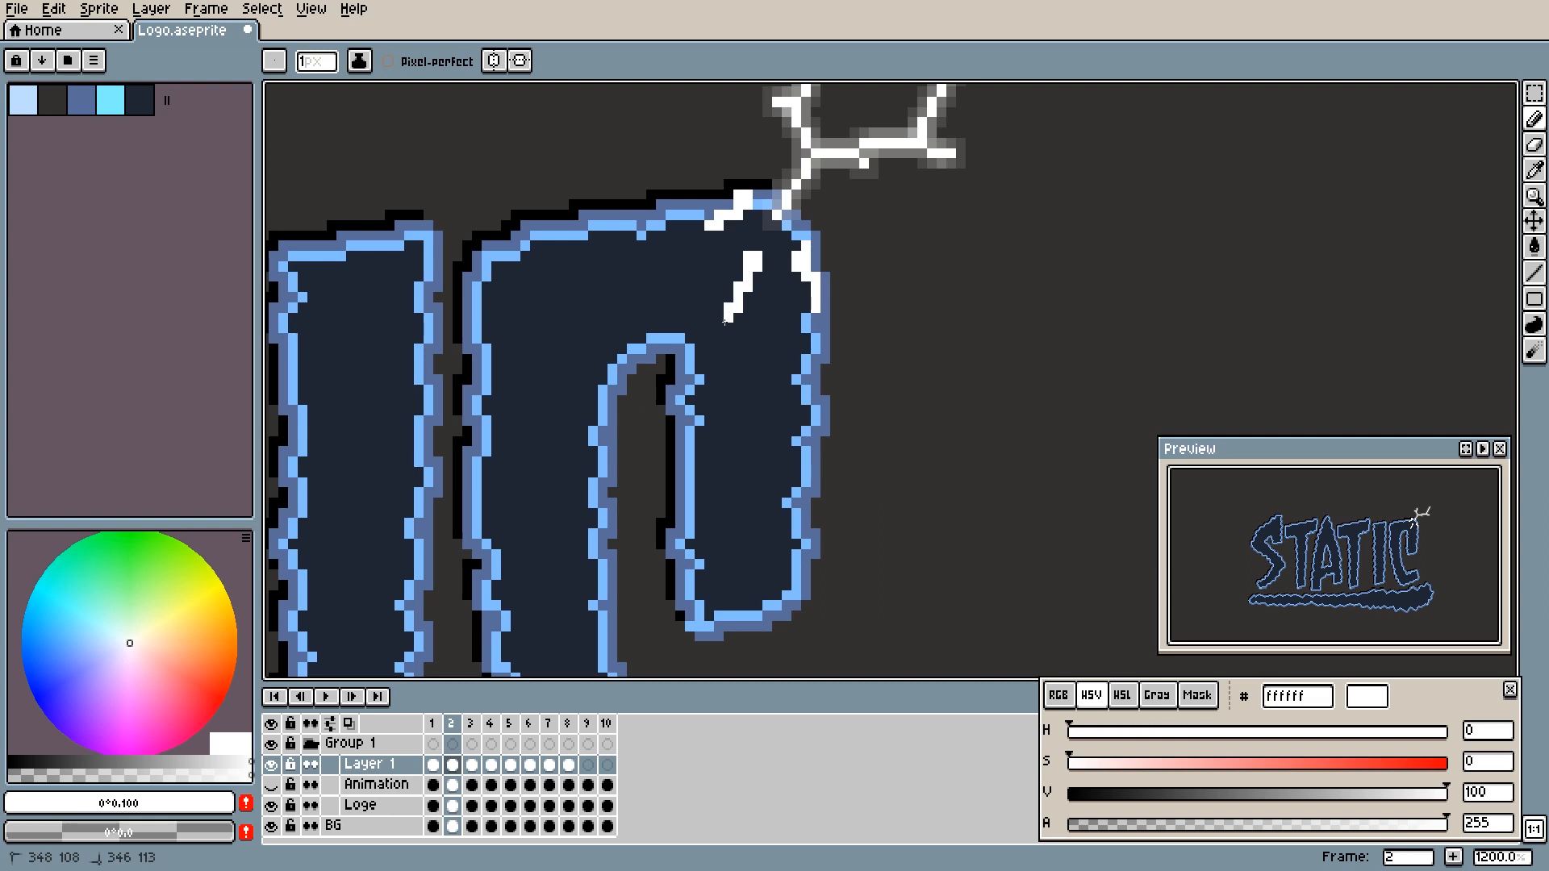
left_click_drag(726, 320, 721, 336)
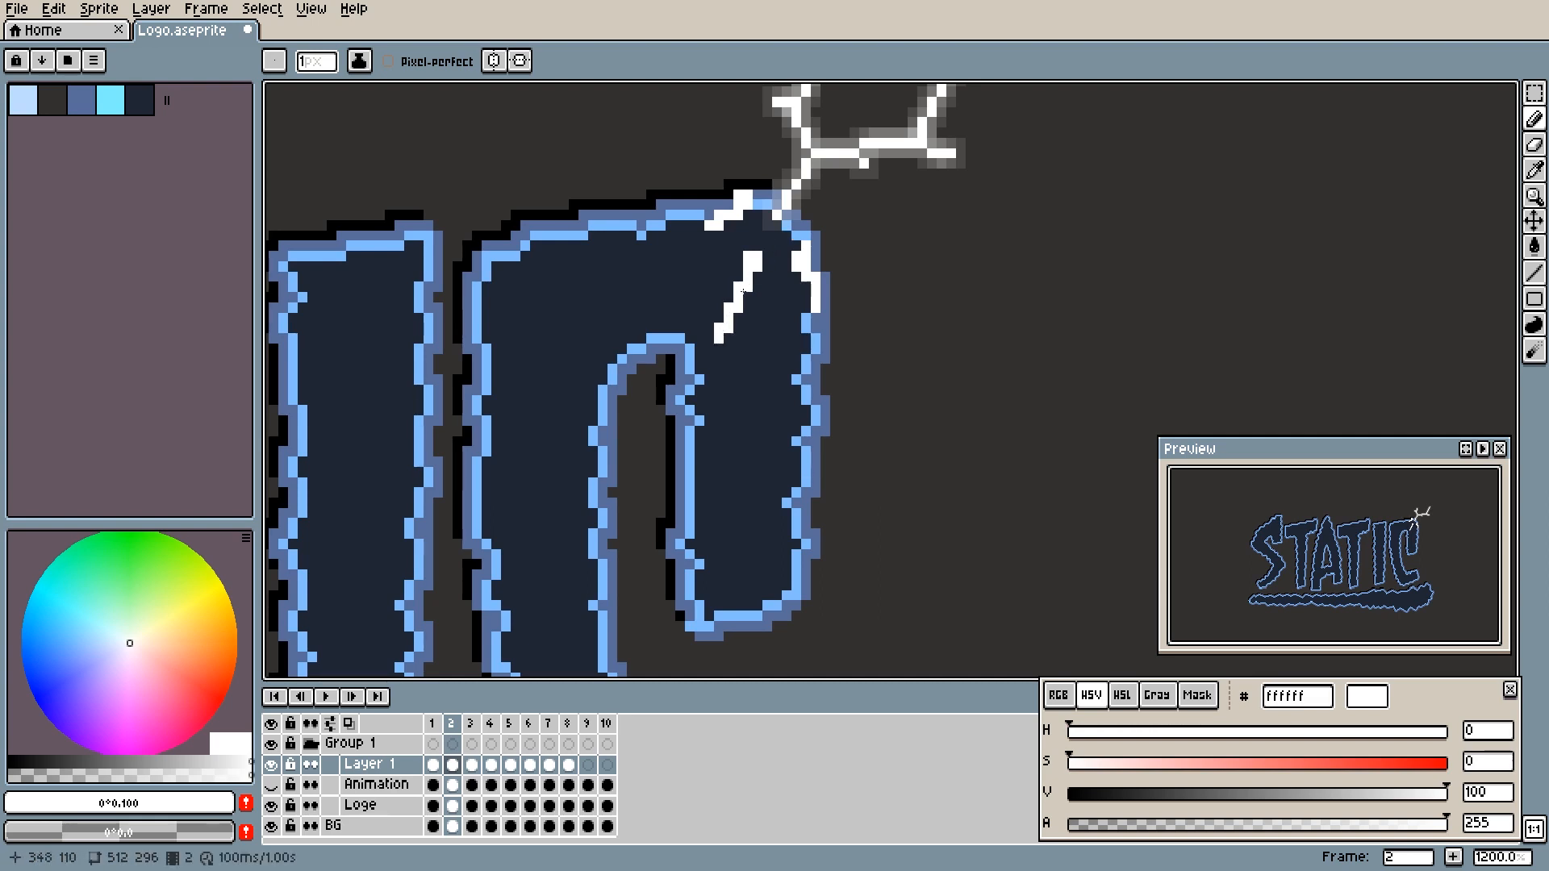
left_click(718, 348)
key("ctrl+z")
left_click(717, 348)
key("ctrl+z")
left_click(745, 247)
- Draw a short white spark in frame 3 where the streak's path meets the top of the C's inner edge
key("Right")
key("Left")
key("Right")
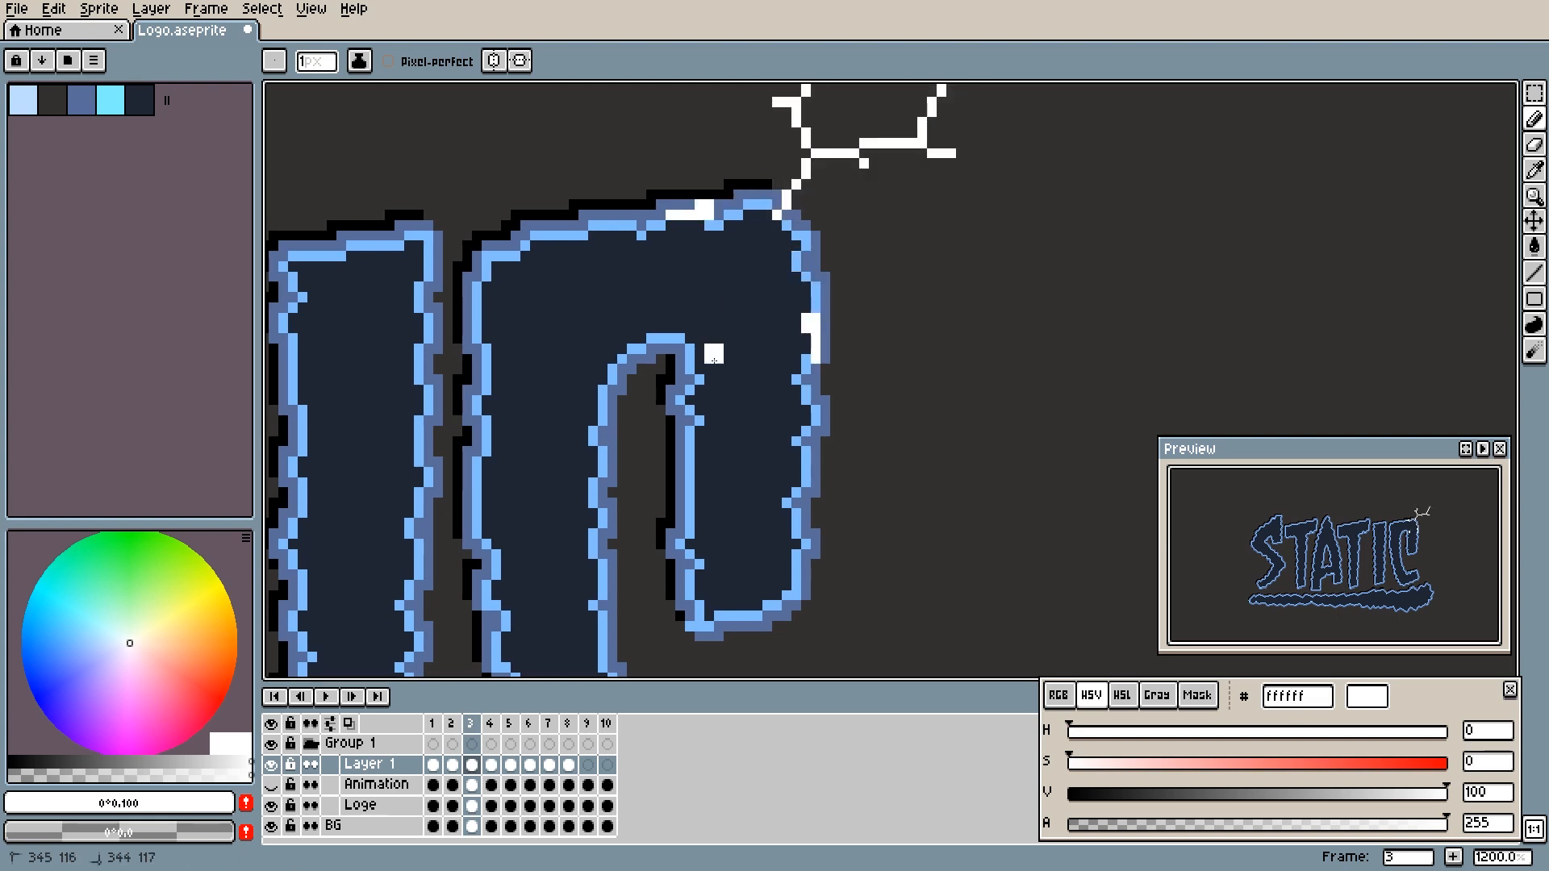
left_click_drag(688, 378, 689, 380)
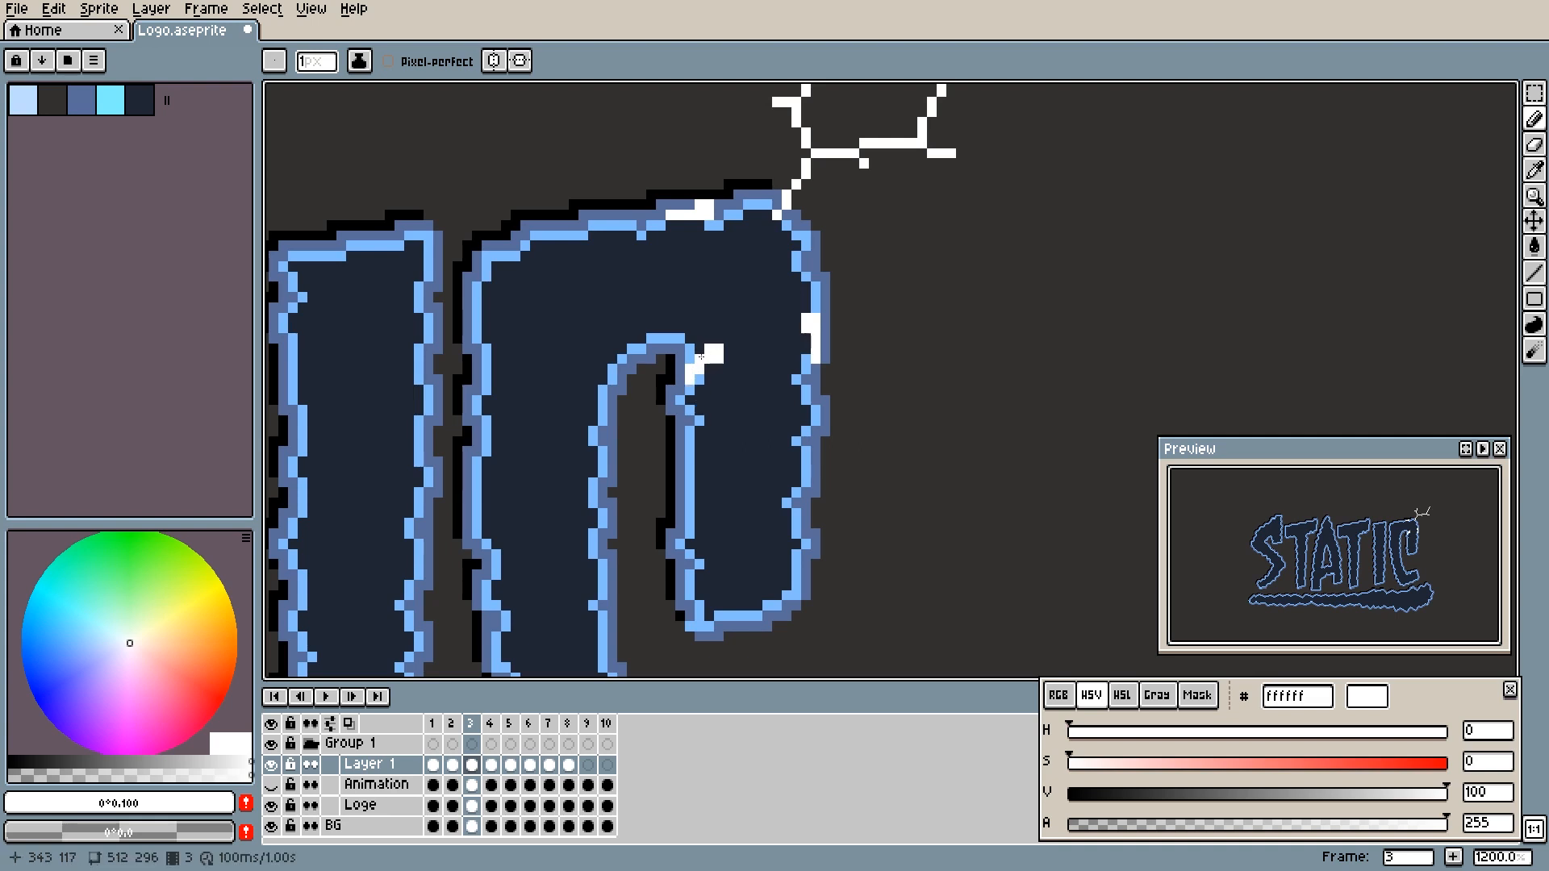
- Draw a thin vertical white spark in frame 4 further down the C's inner edge, checking it against frame 5
key("Right")
left_click(680, 399)
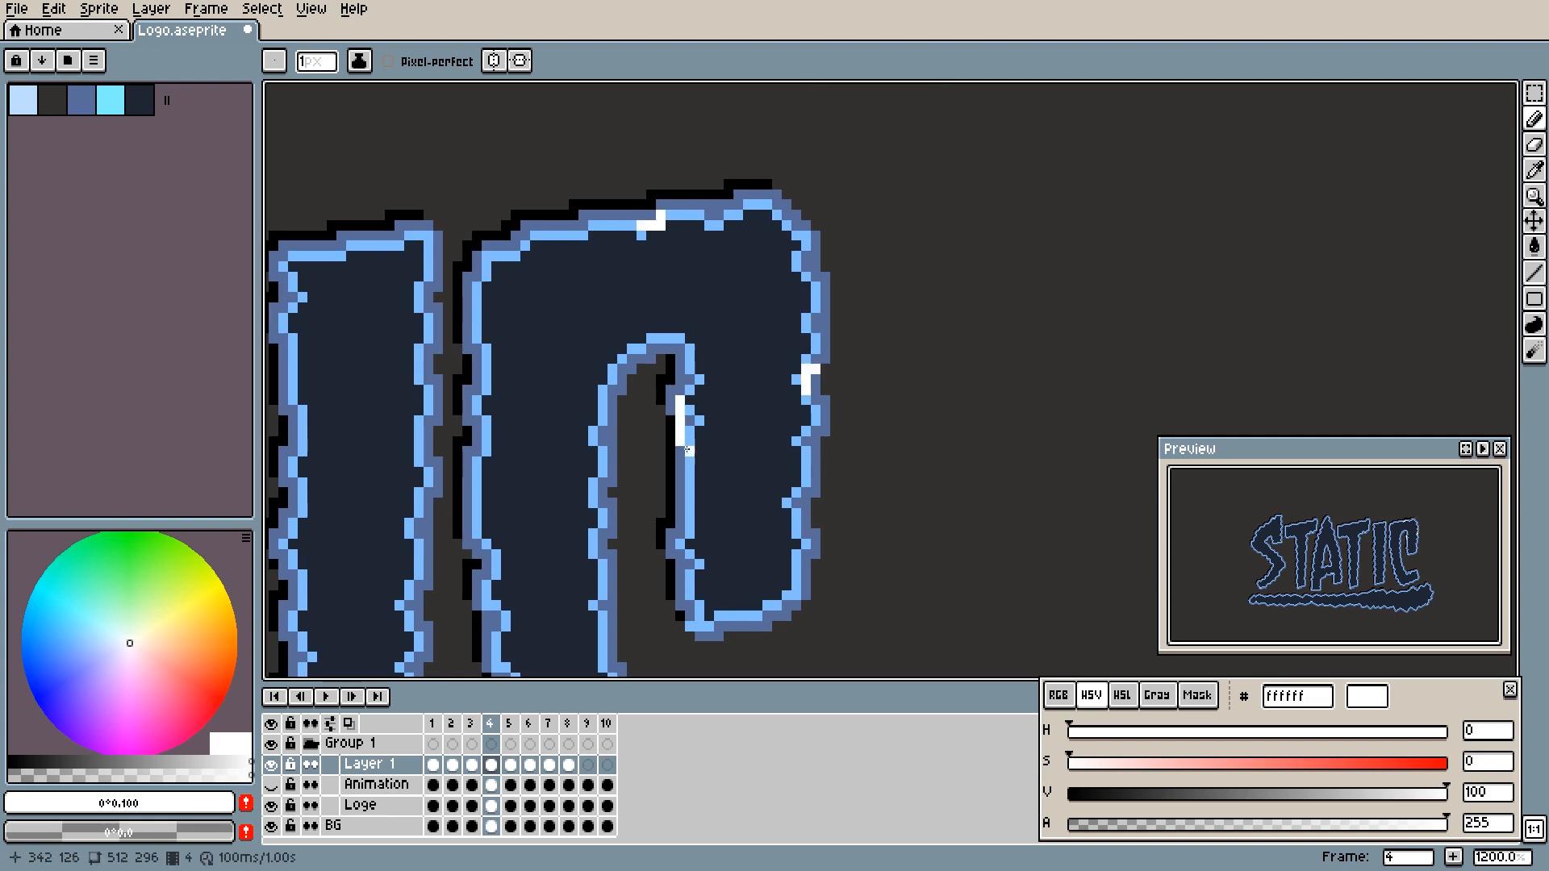
left_click_drag(690, 451, 731, 344)
left_click(715, 340)
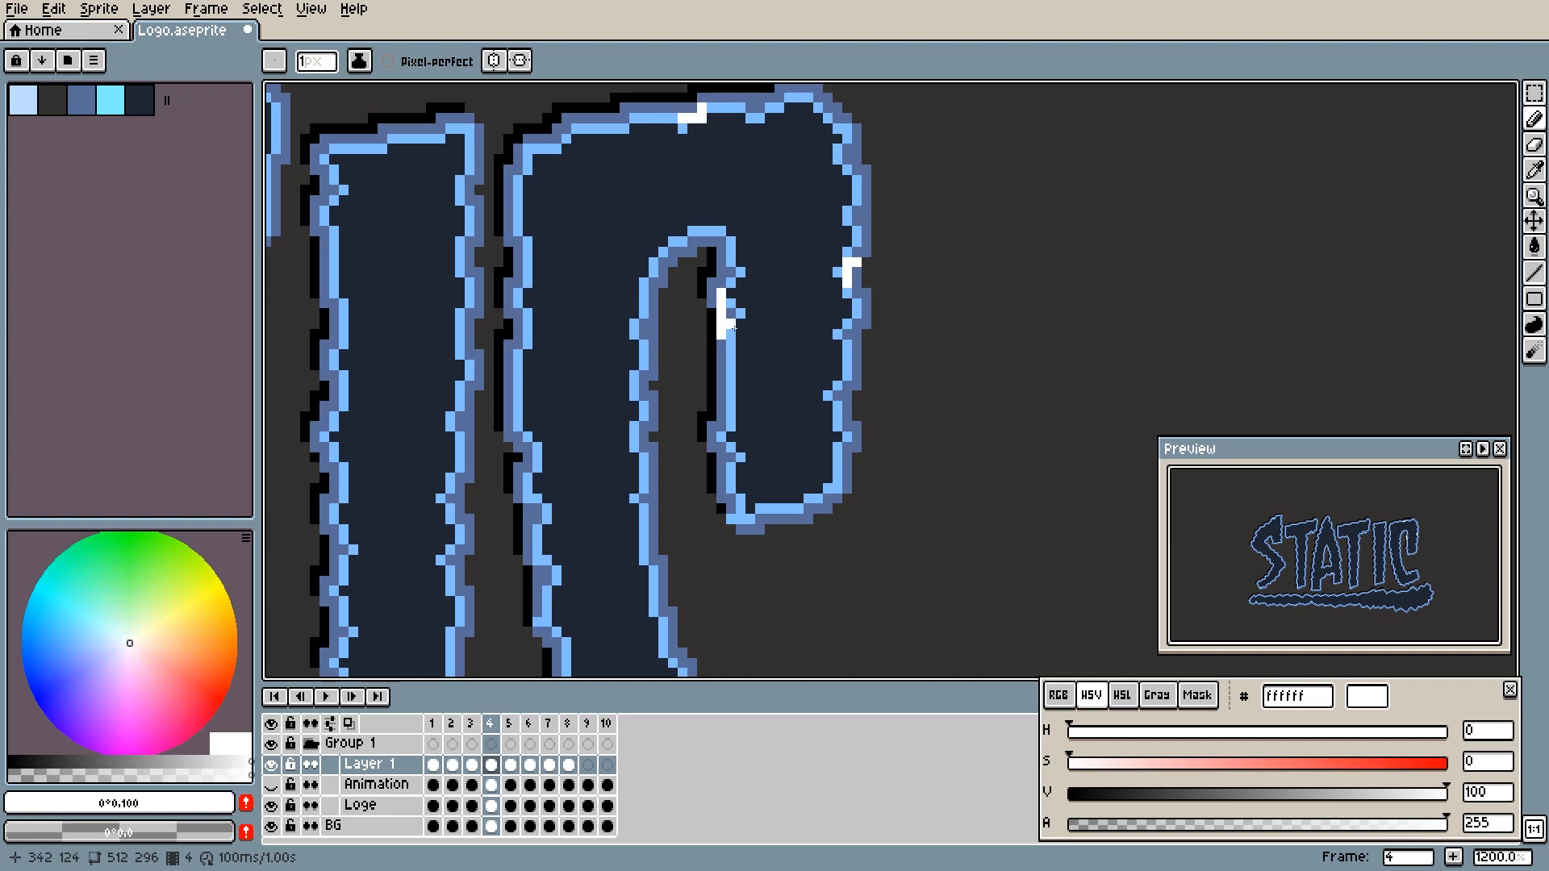
key("Right")
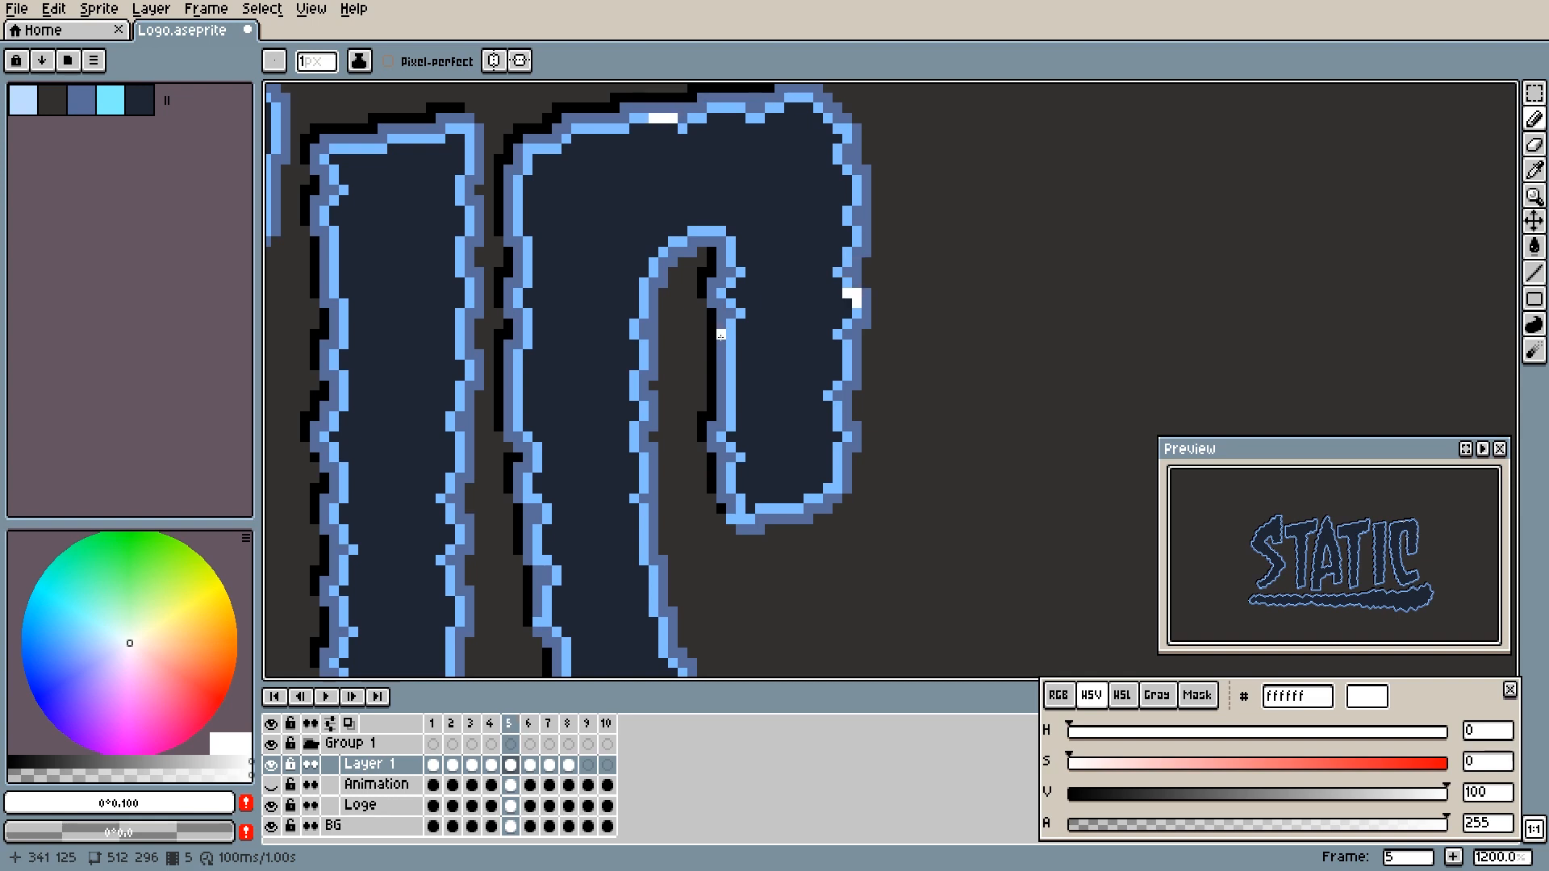
key("Left")
key("Right")
key("Left")
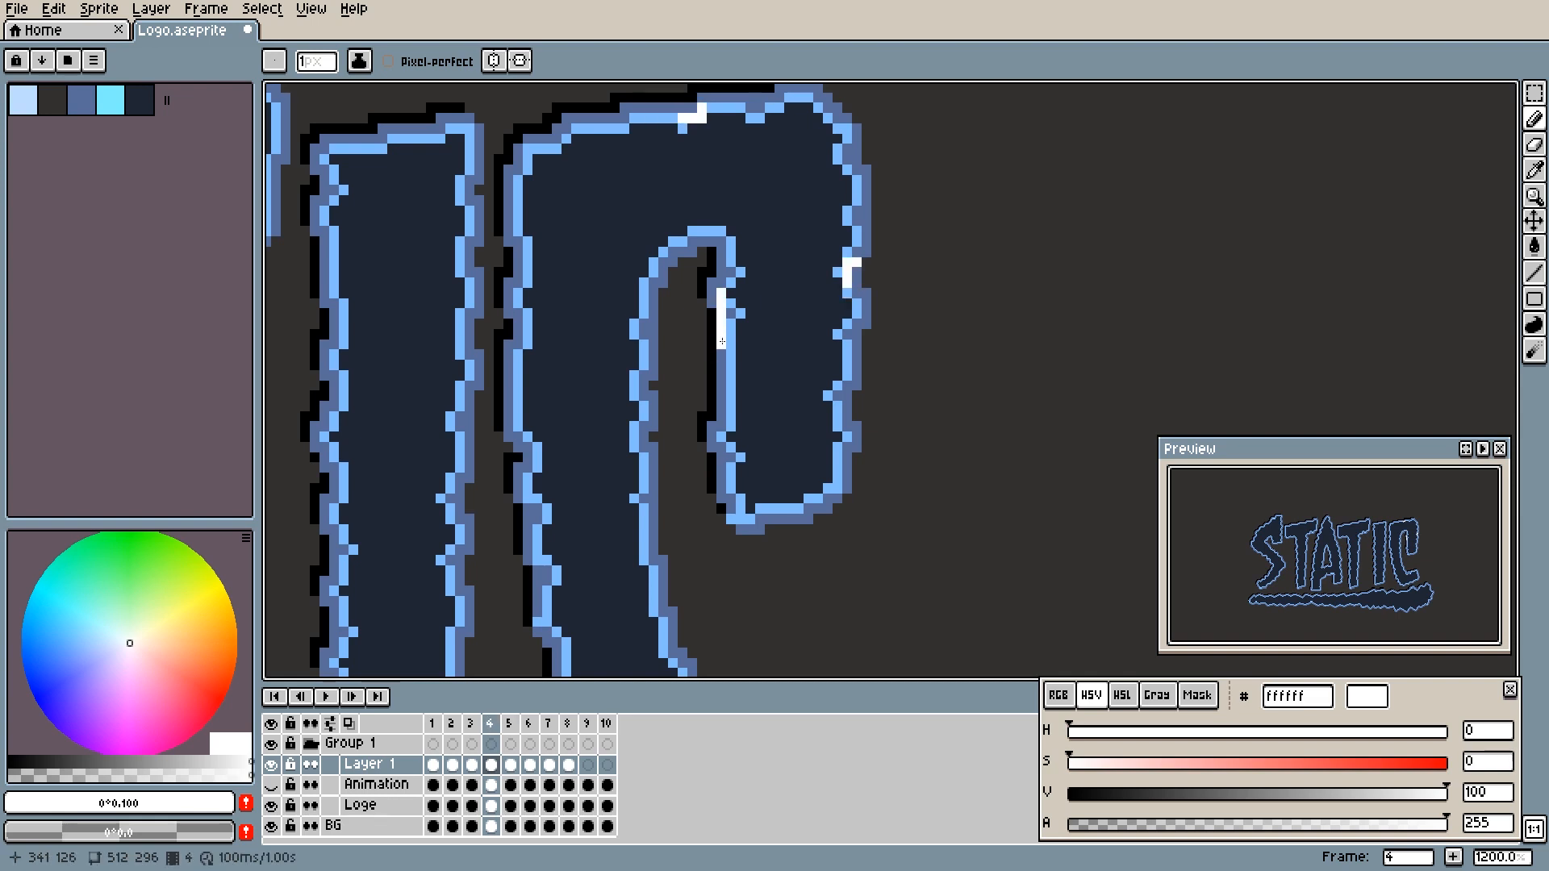
- Draw shrinking white marks down the C's inner edge from frame 5 through frame 9, ending in a single pixel
key("Right")
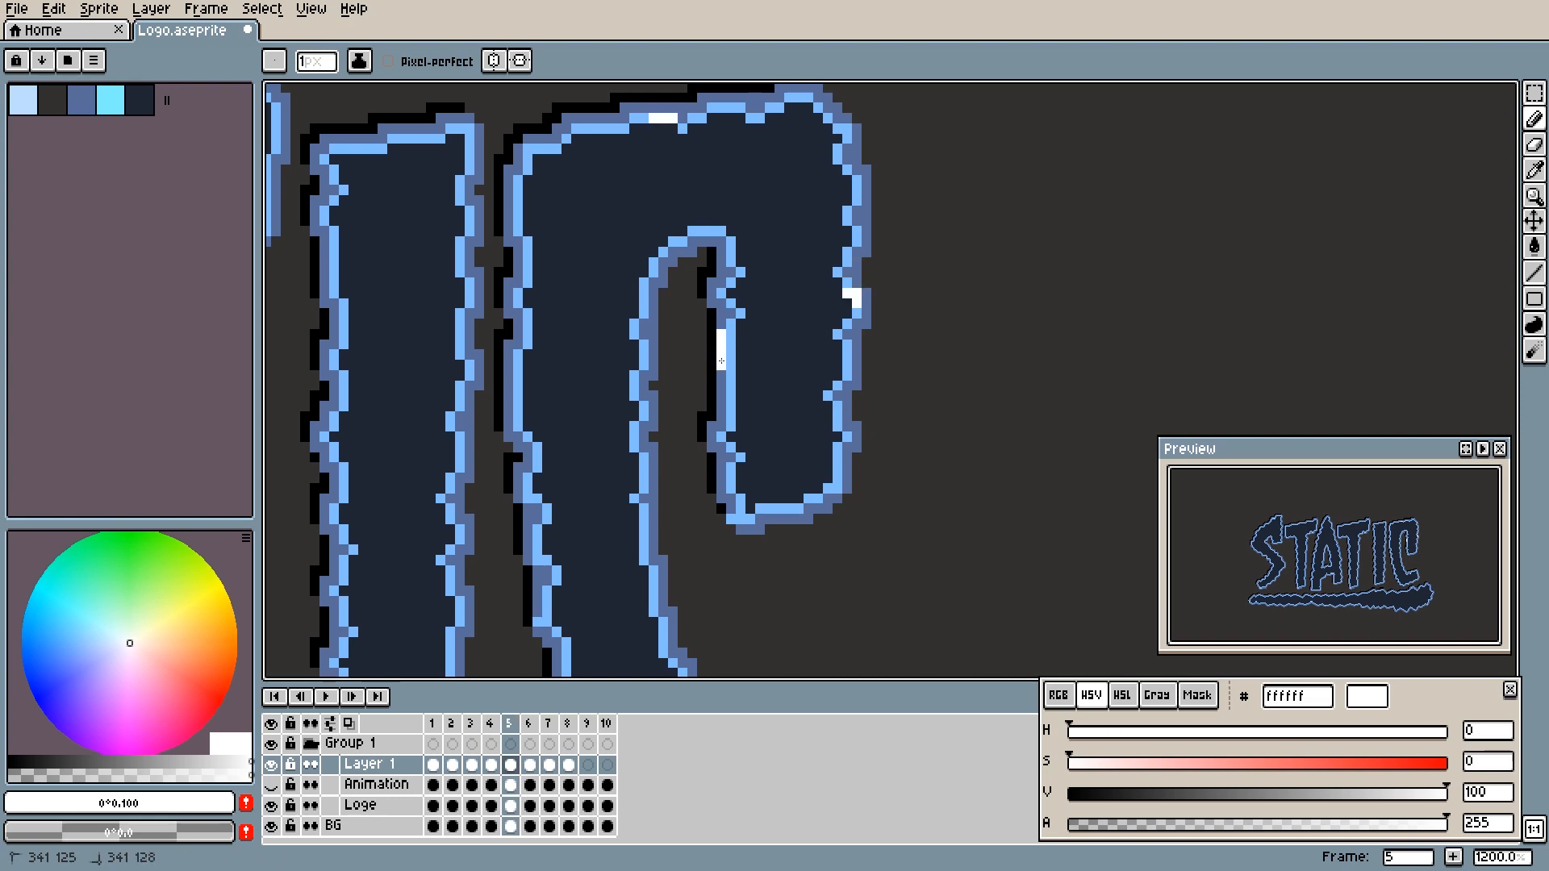
key("Right")
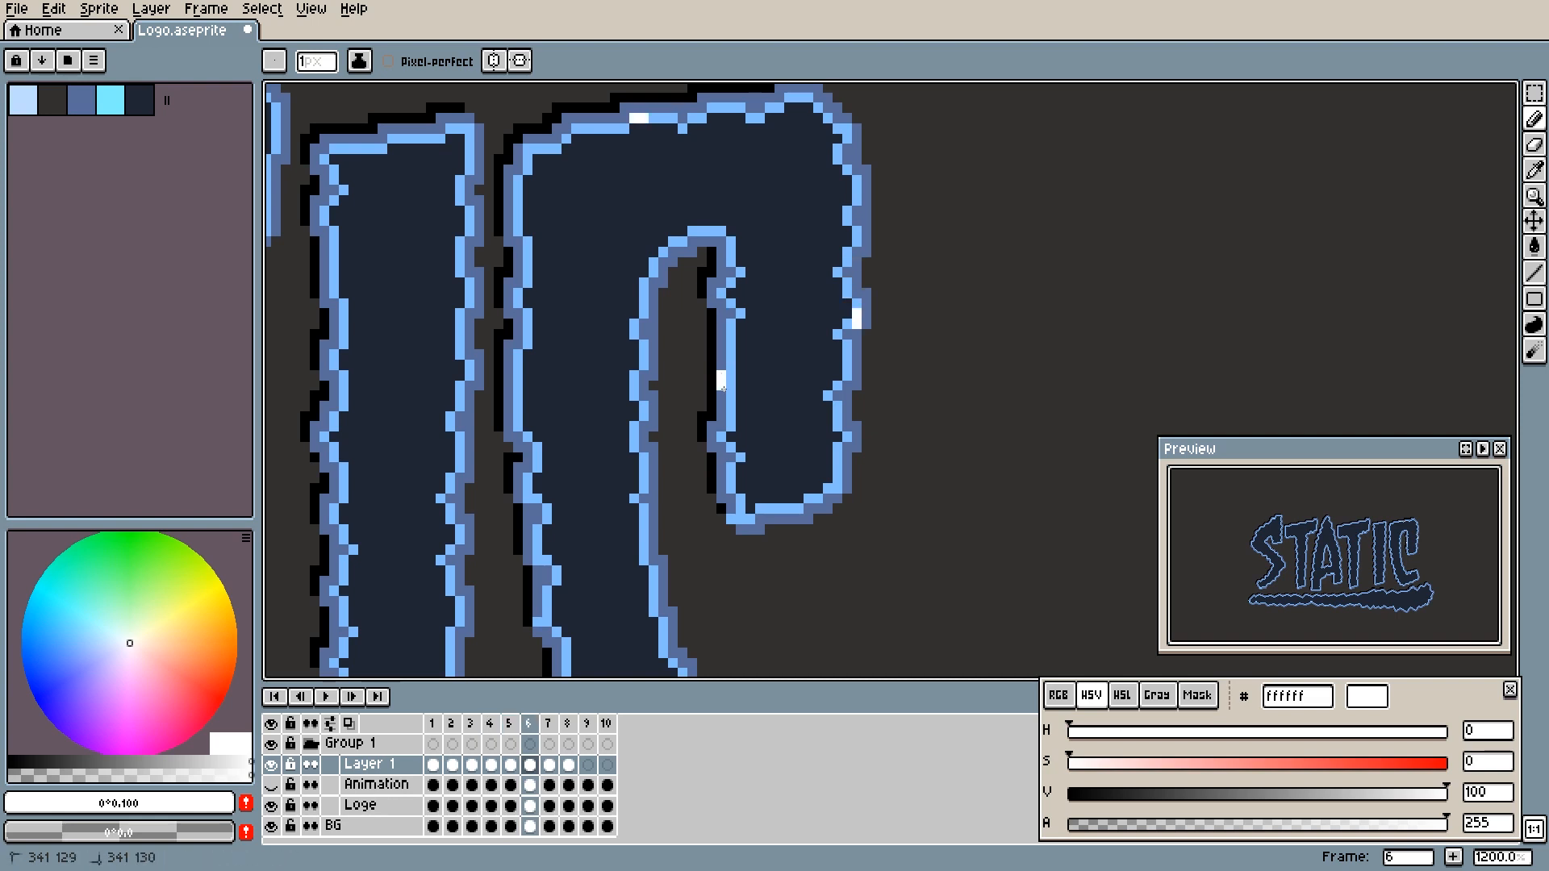
key("Right")
key("Left")
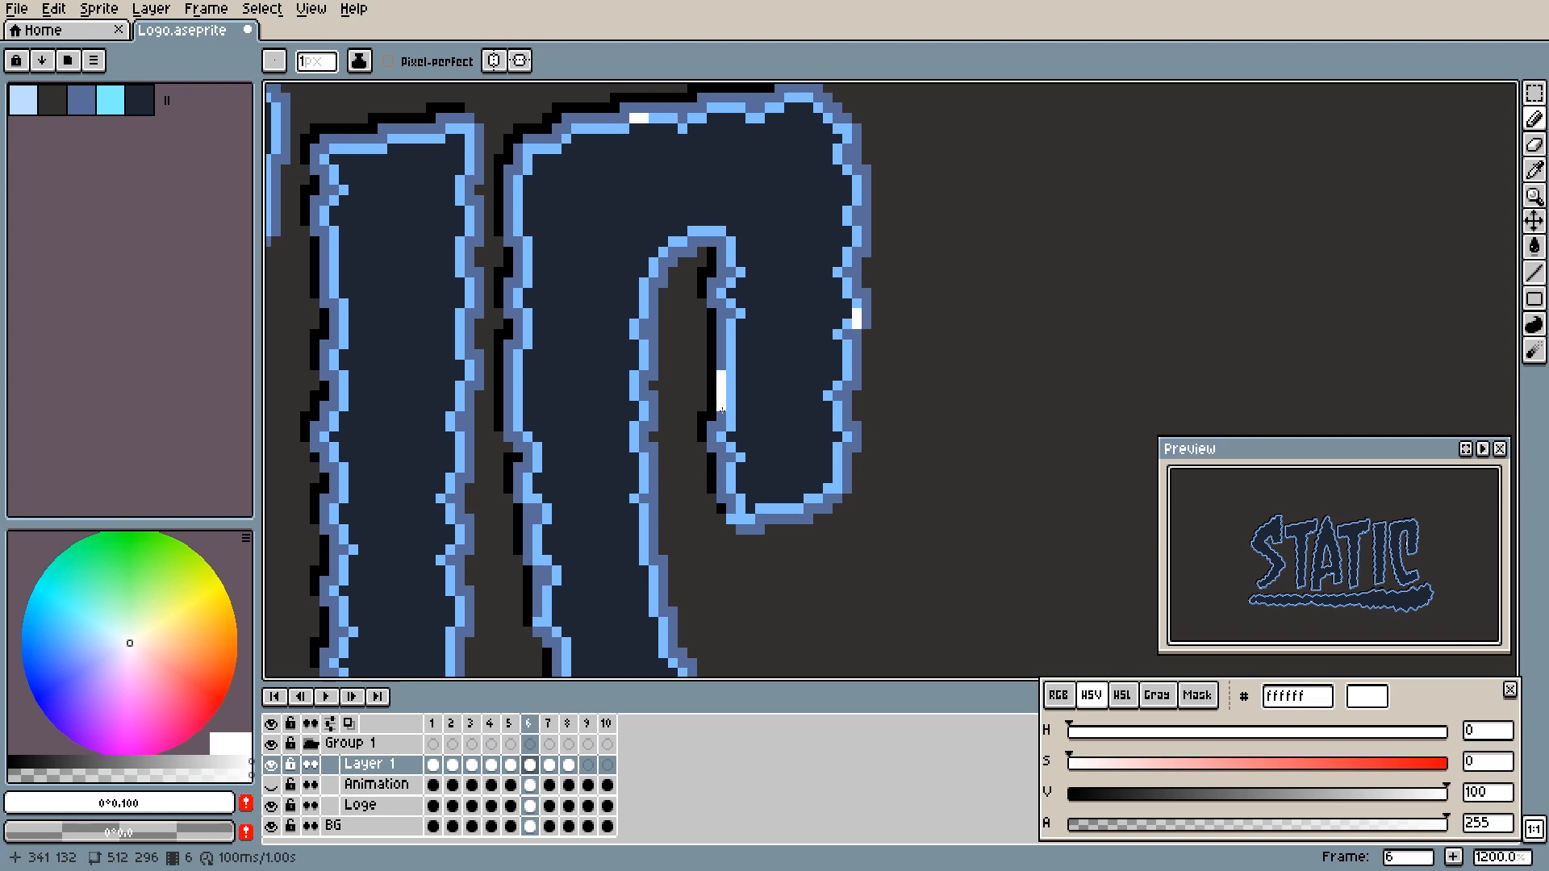
key("Right")
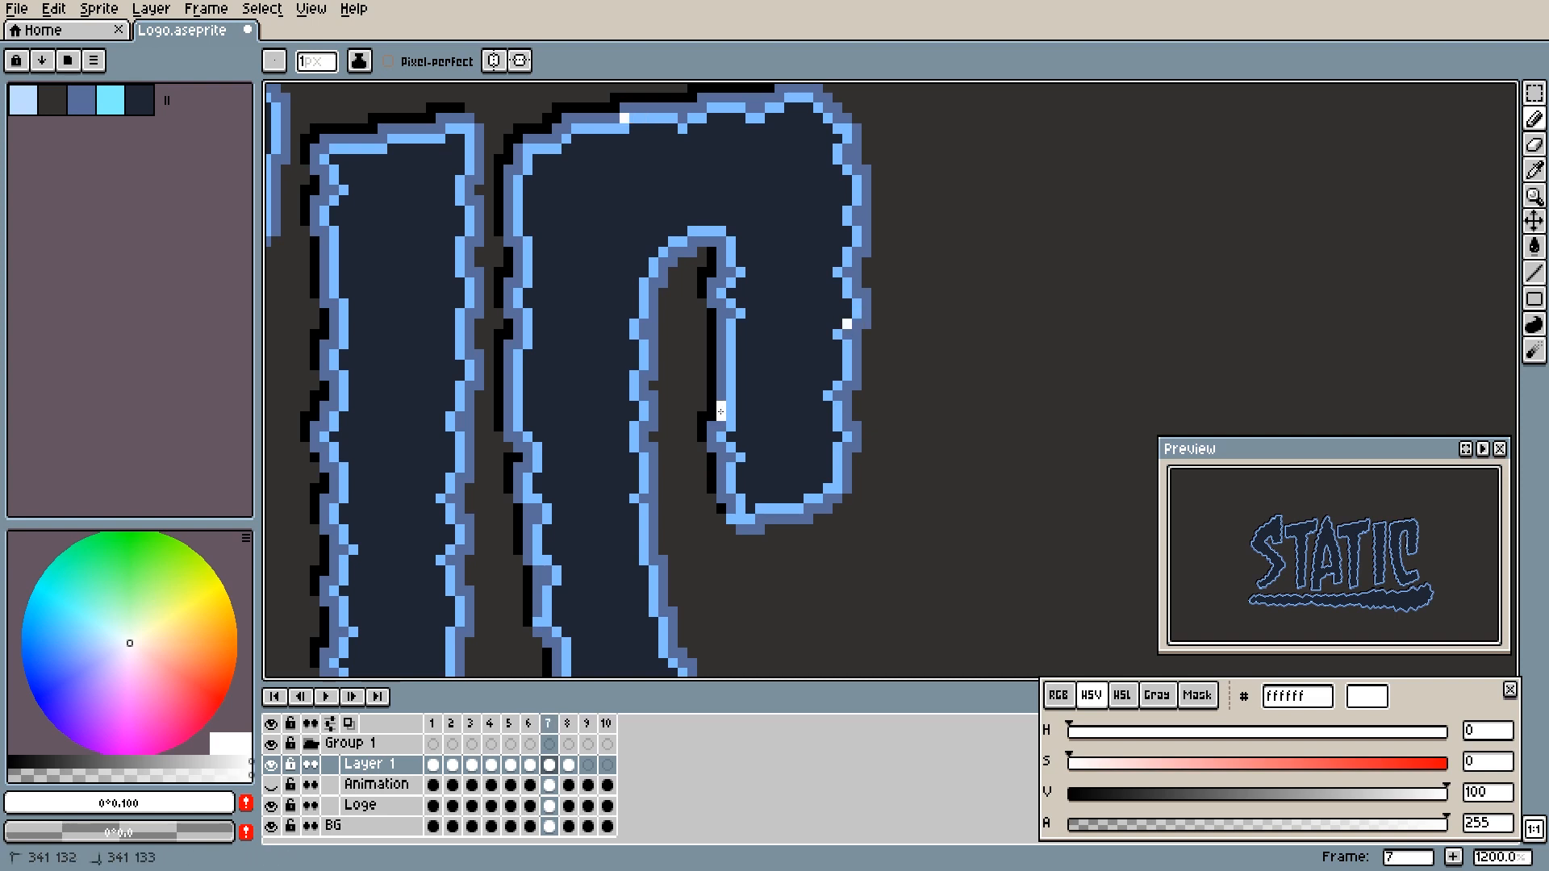
key("Left")
key("Right")
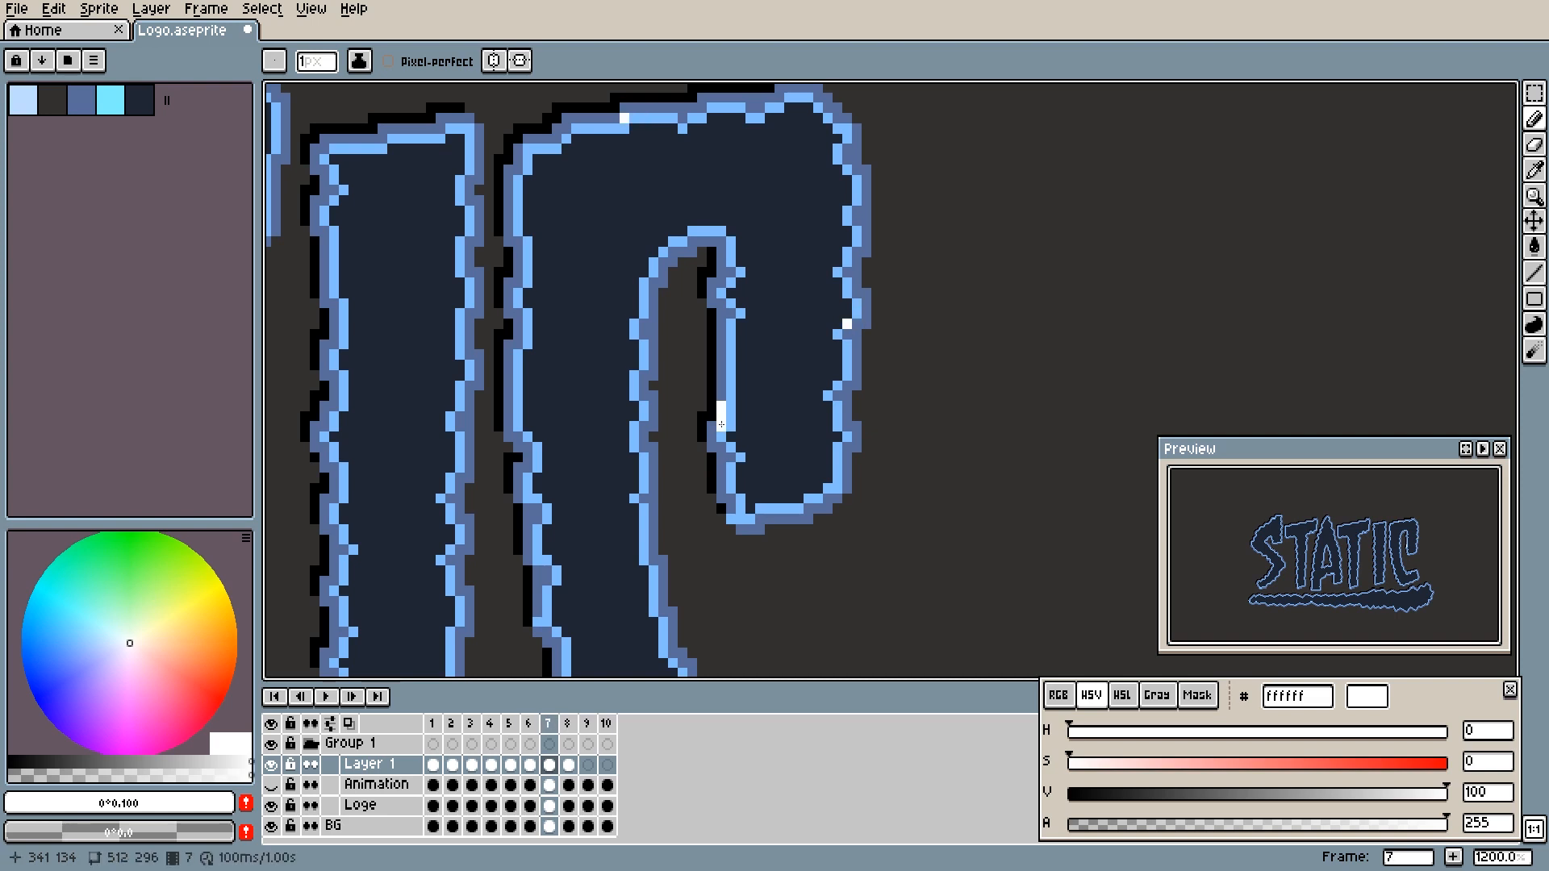
key("Right")
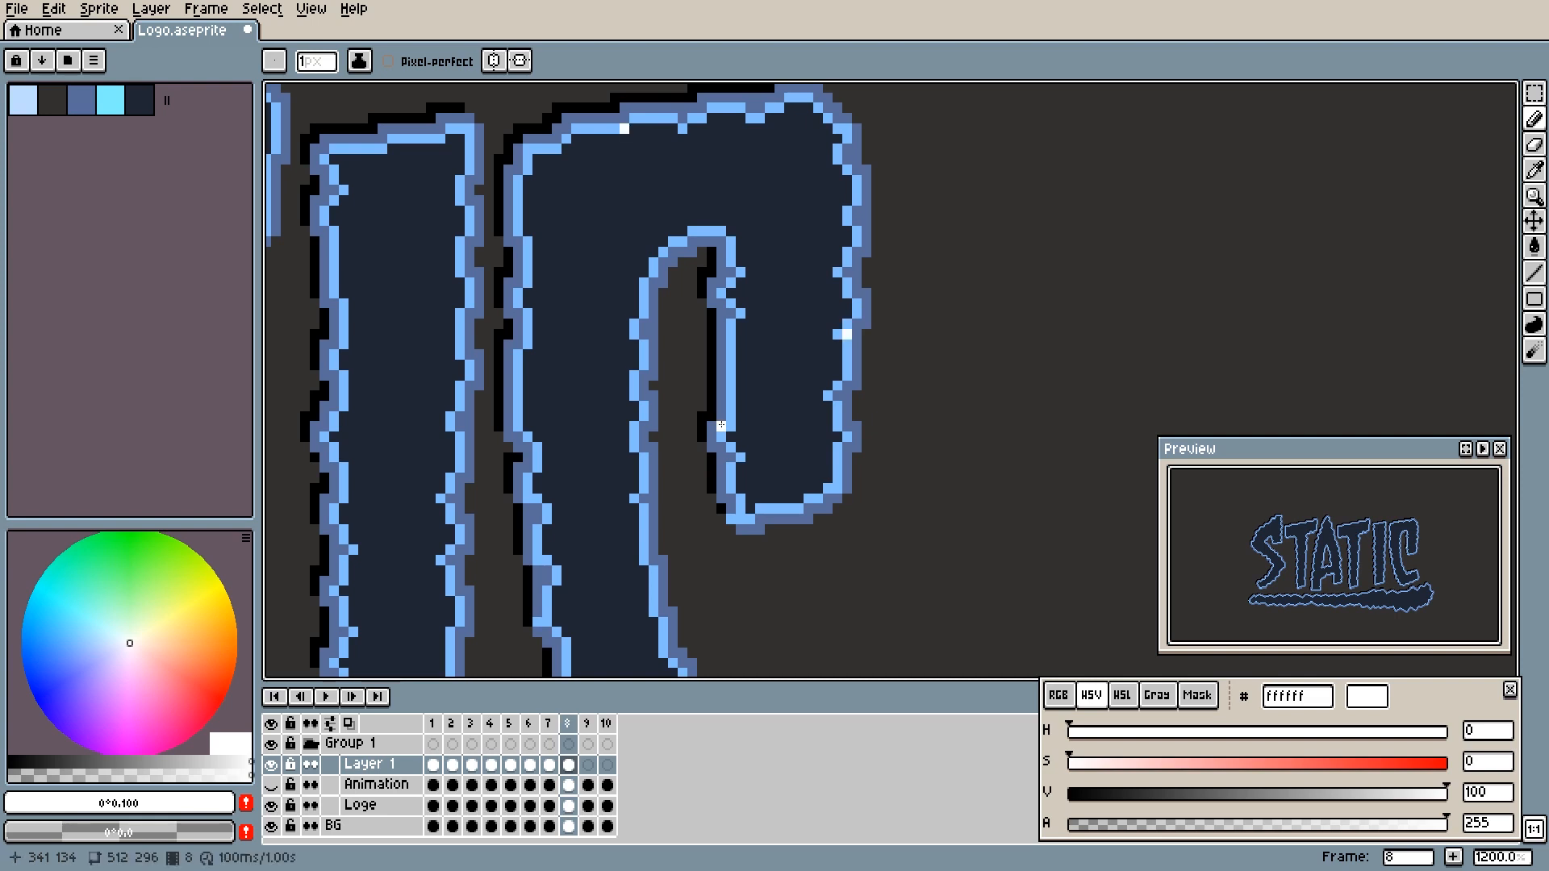
key("Right")
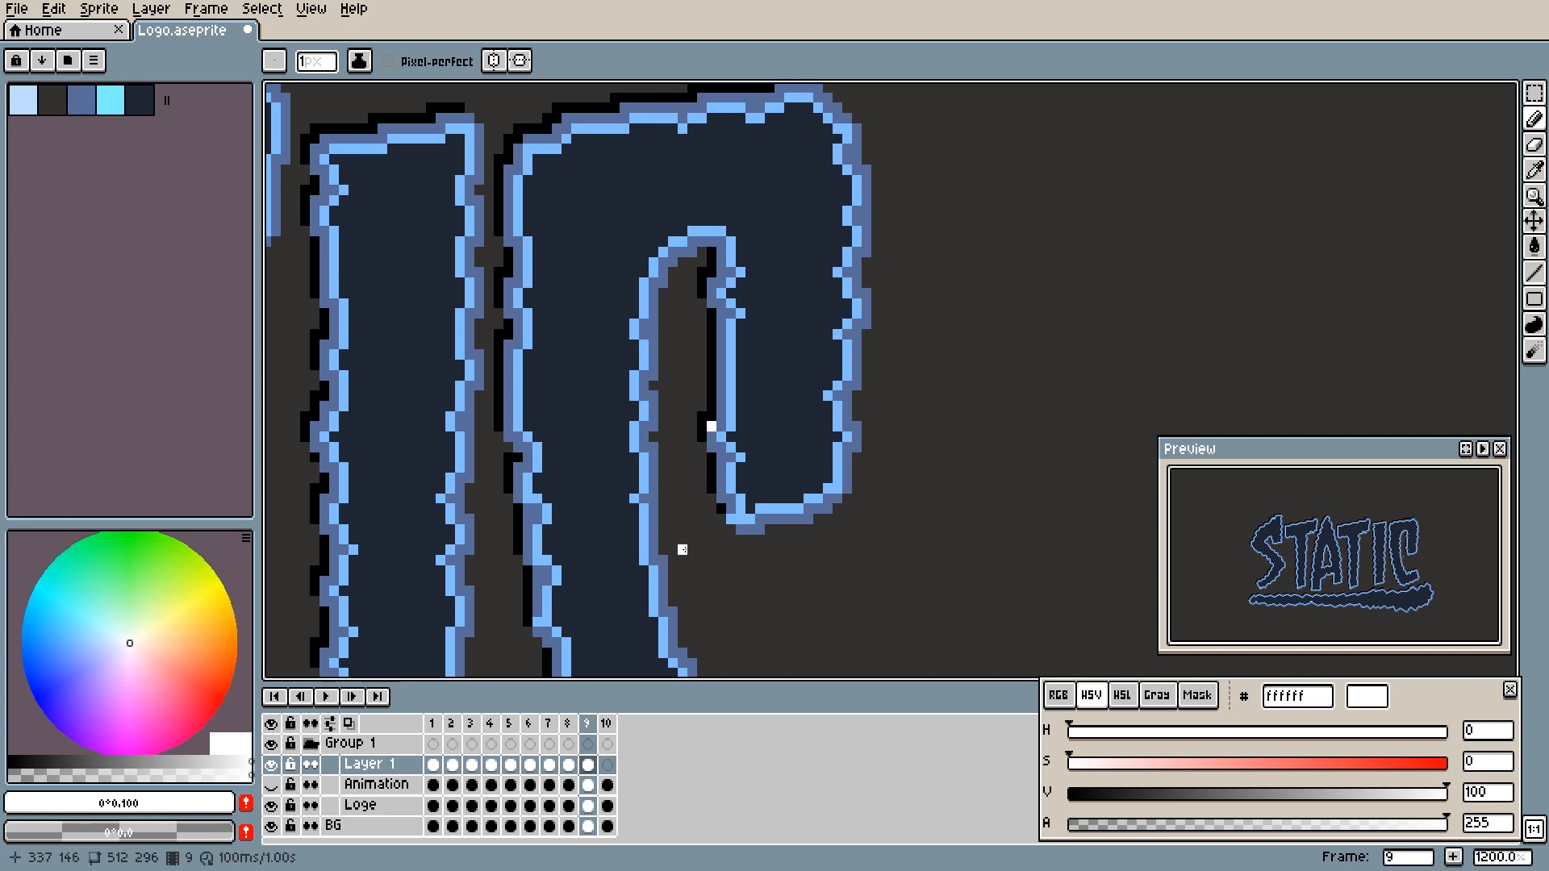
- Play the animation at 100% zoom and again close up to review the spark running down the C's inner edge
scroll(701, 488, "down", 8)
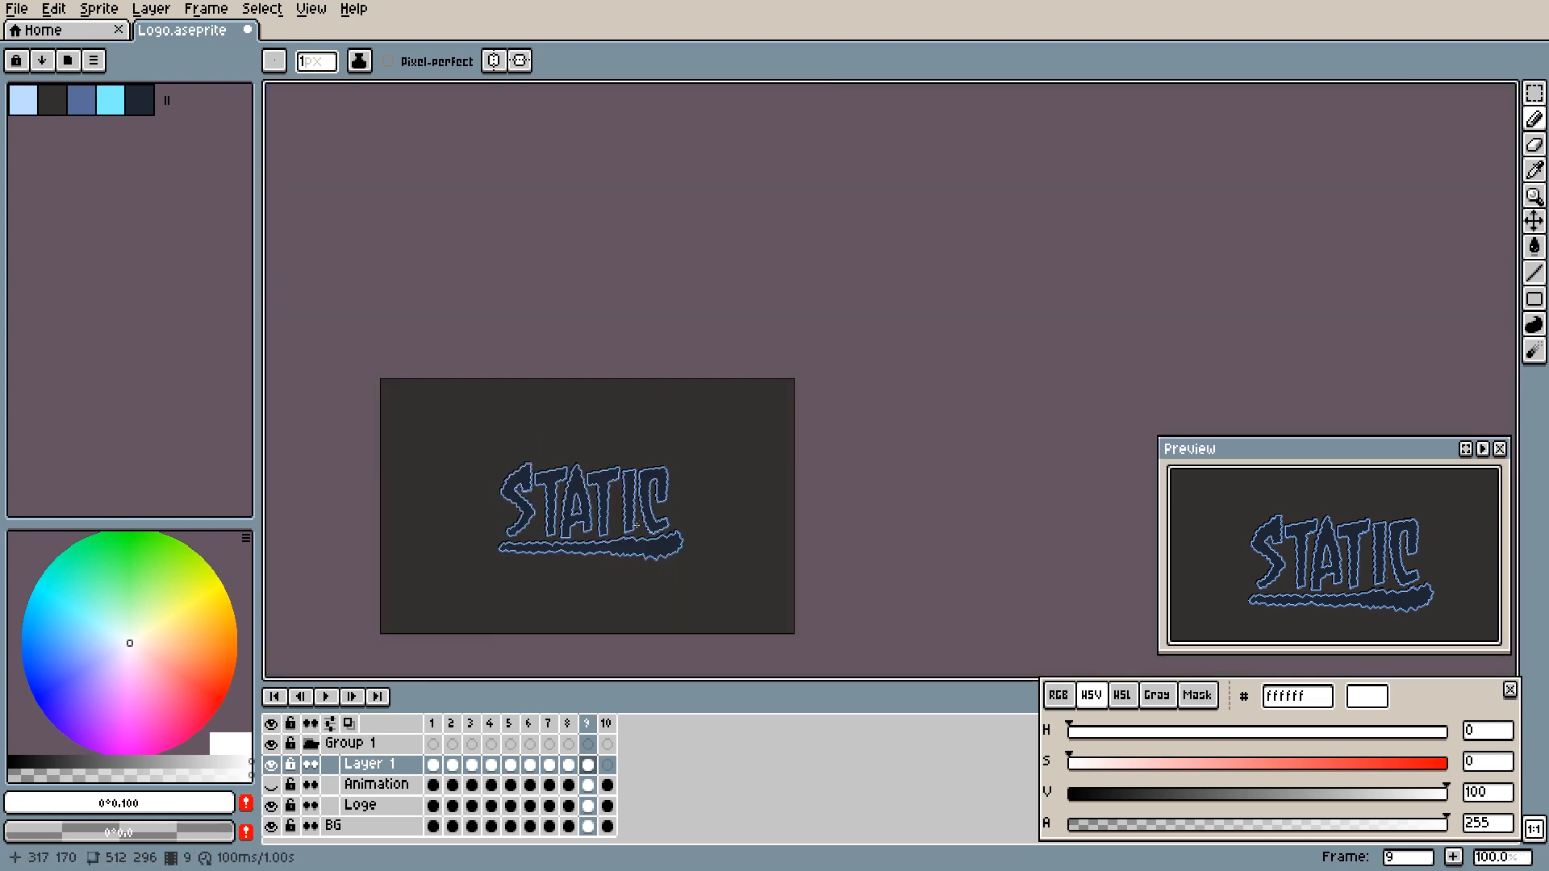
left_click(326, 696)
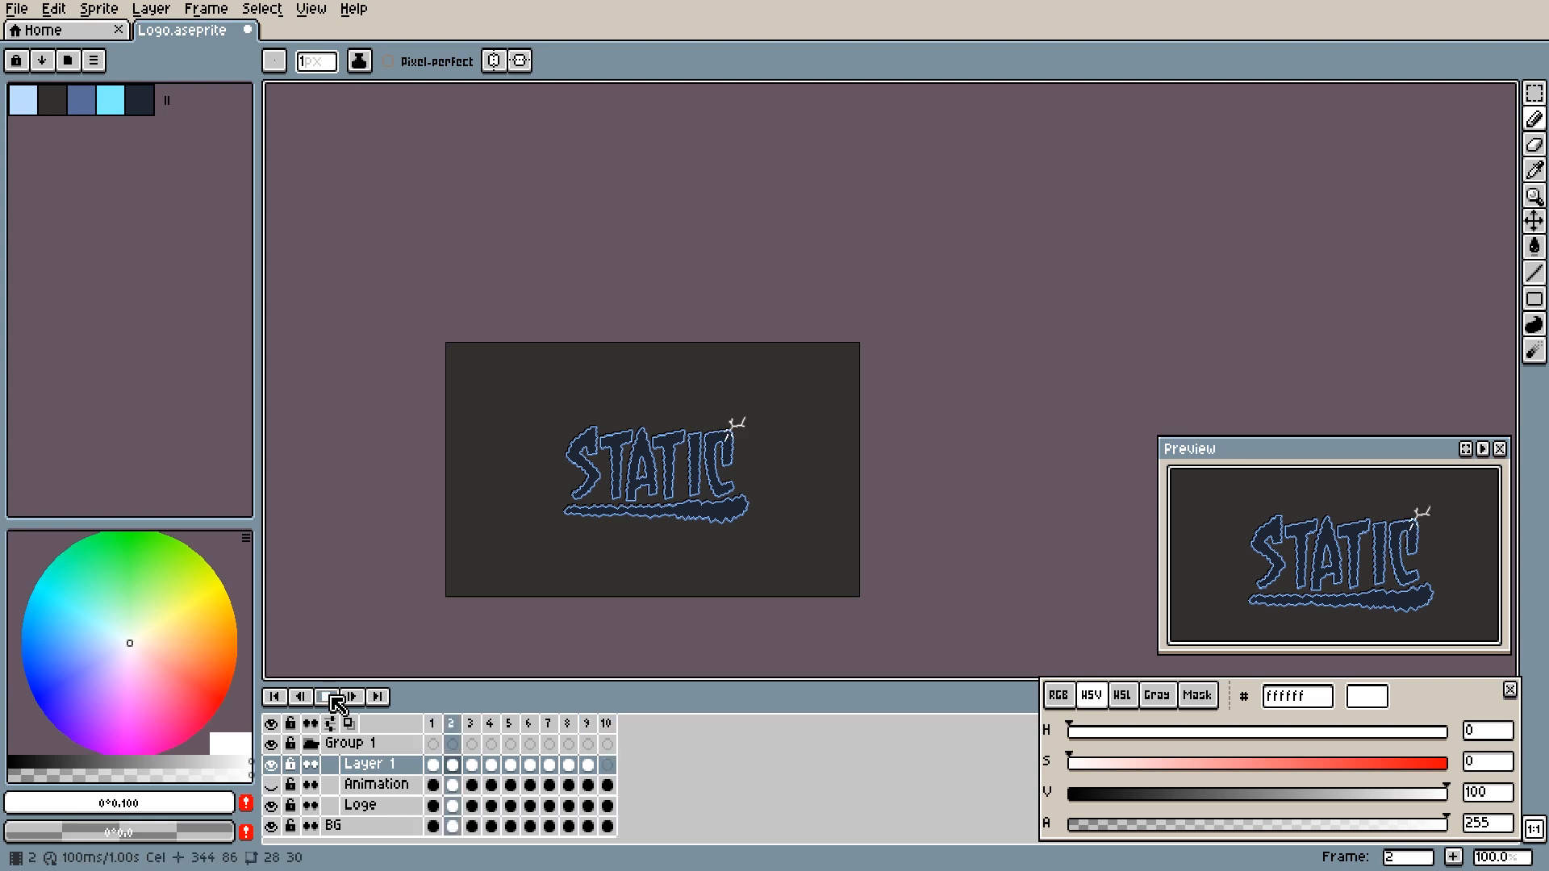
left_click(330, 697)
scroll(749, 461, "up", 3)
scroll(652, 445, "up", 3)
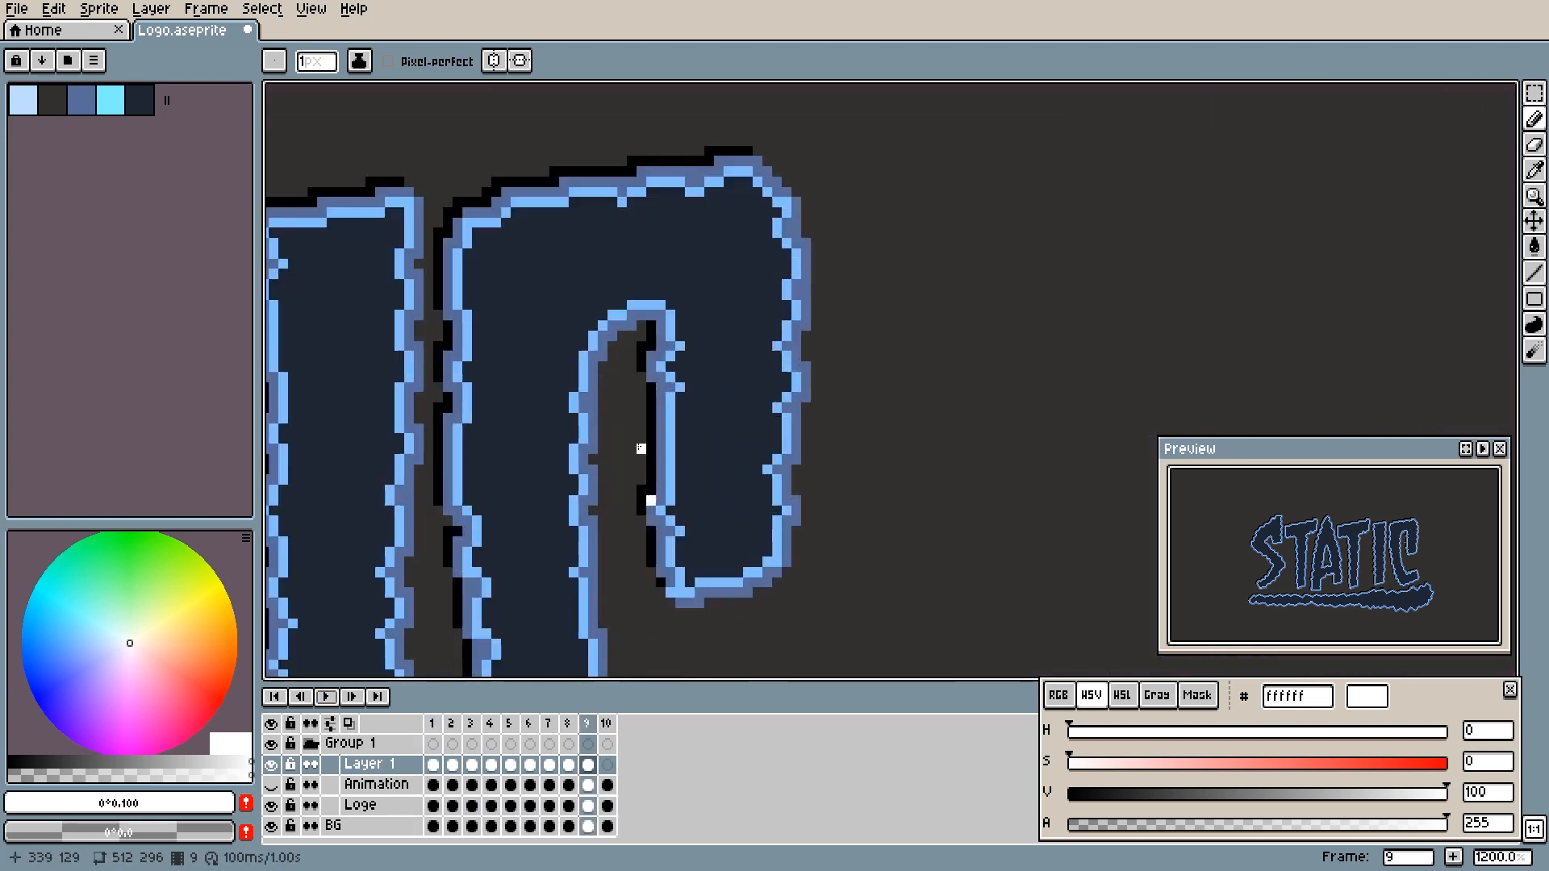
key("Return")
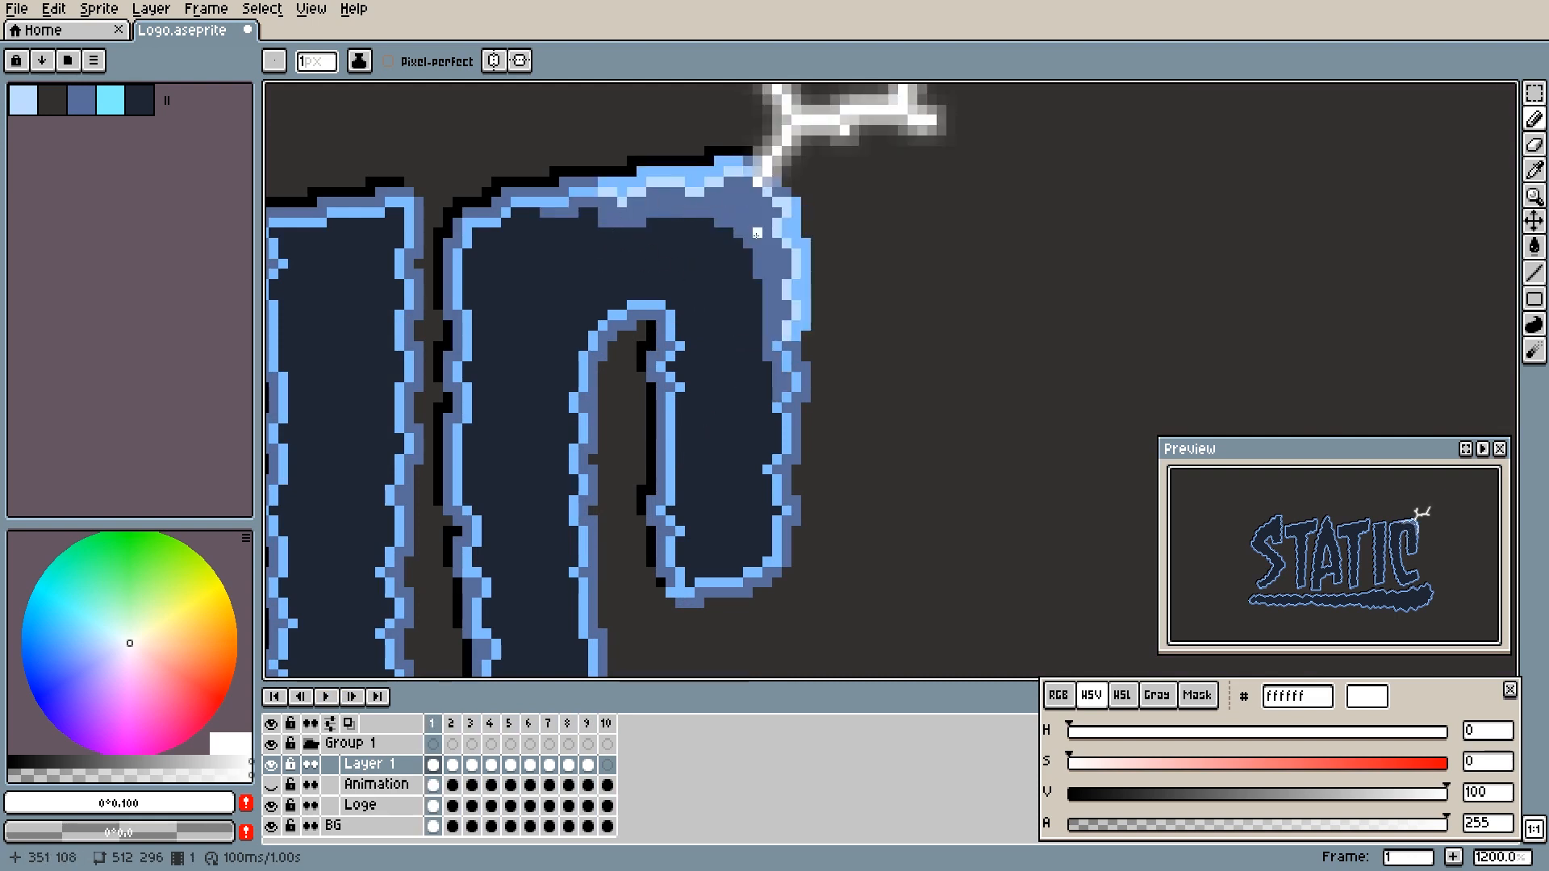
- Flip between frames 1 and 2 to compare the lit C with the diagonal white streak
key("Left")
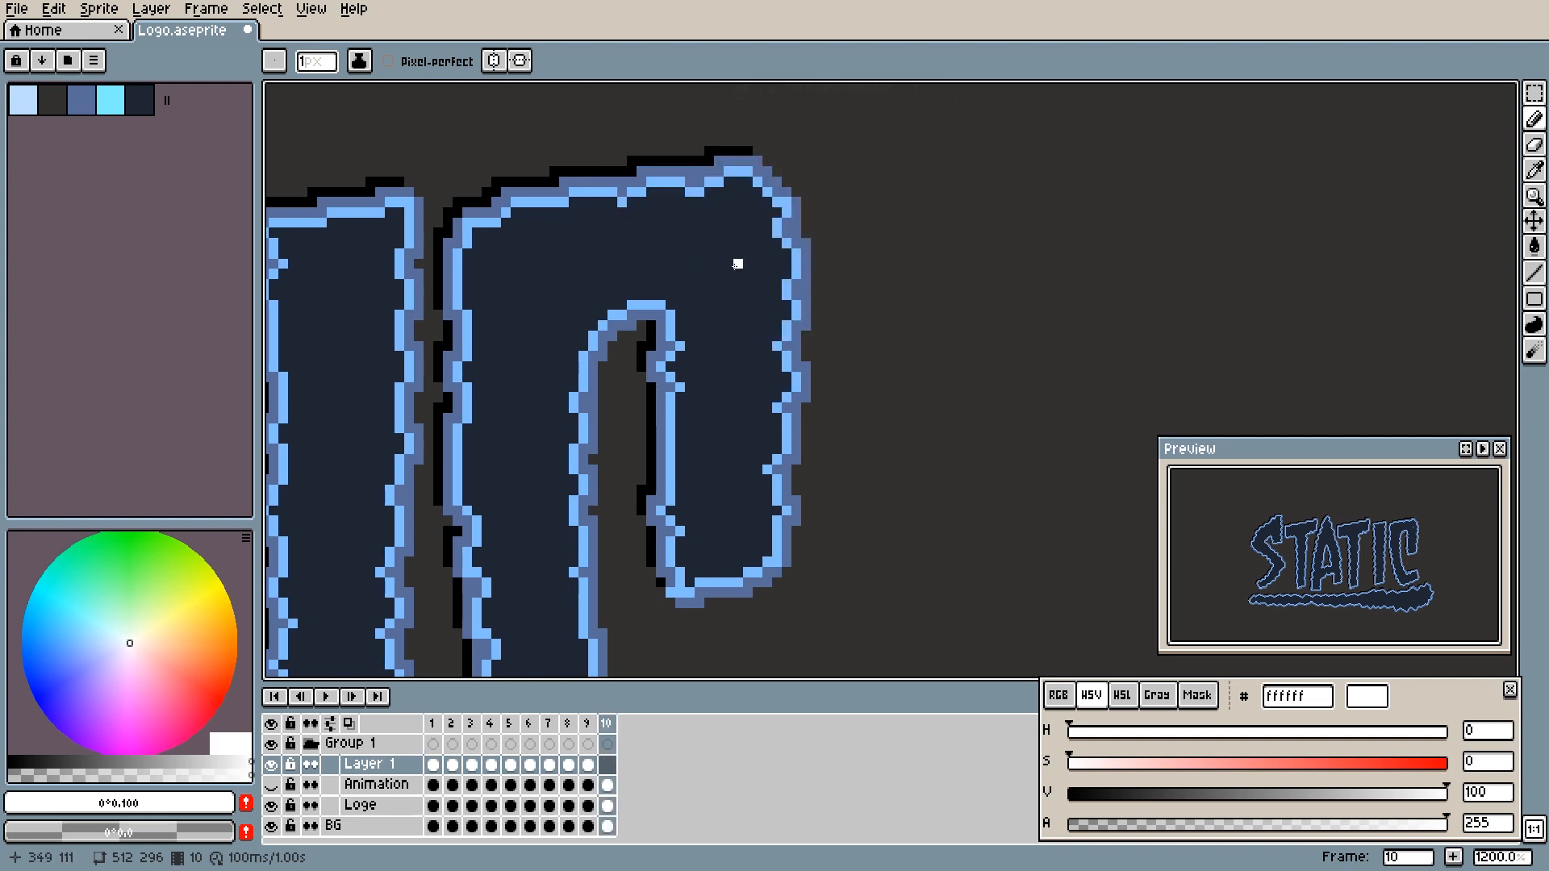
key("Right")
key("Right")
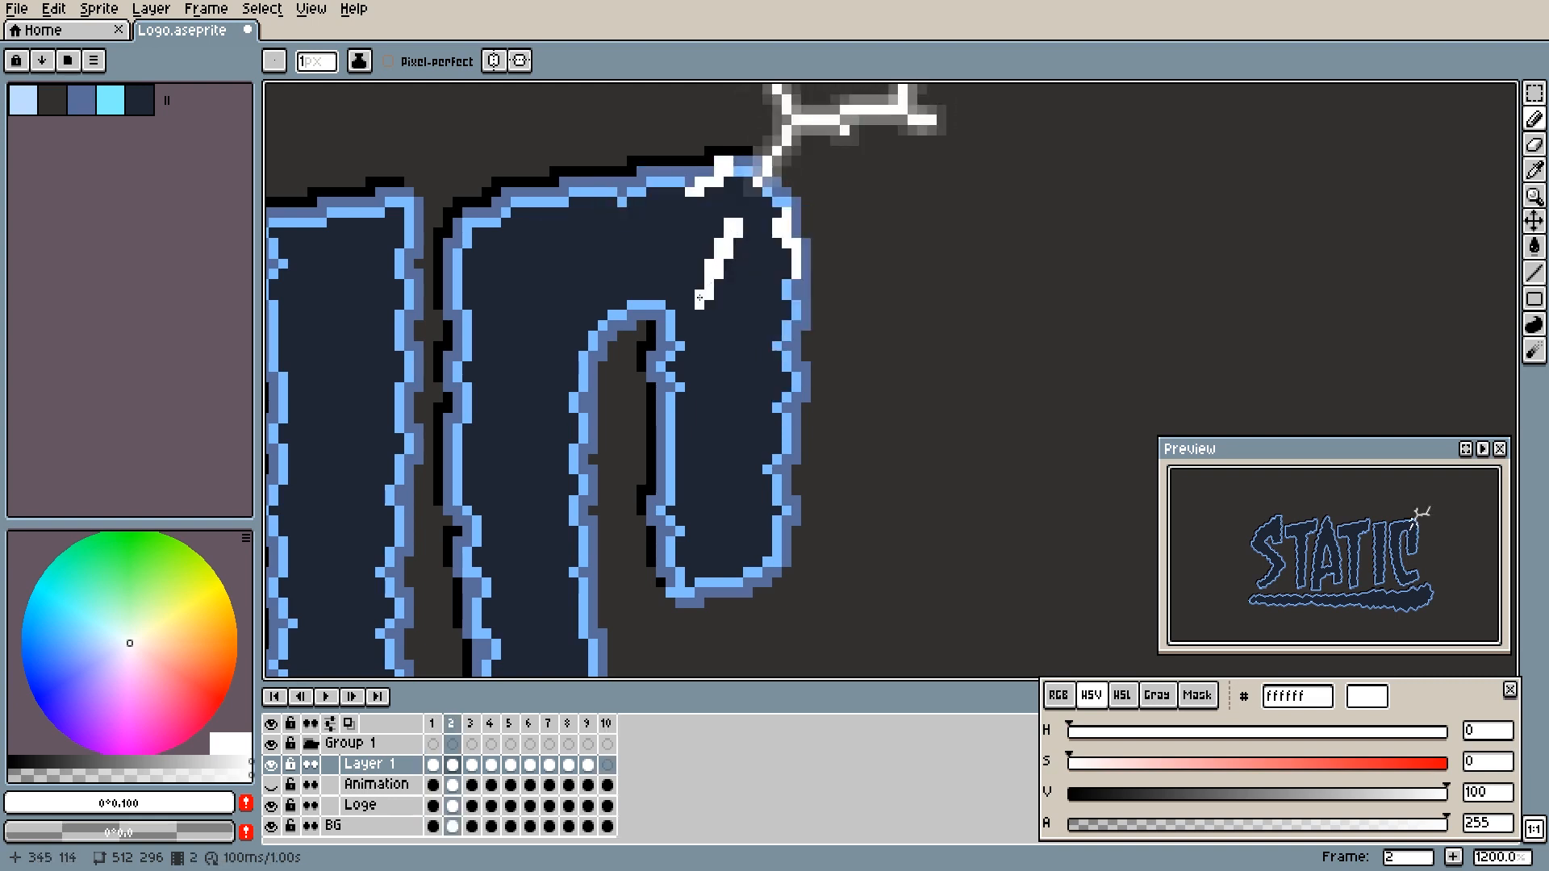
left_click(739, 216)
key("Left")
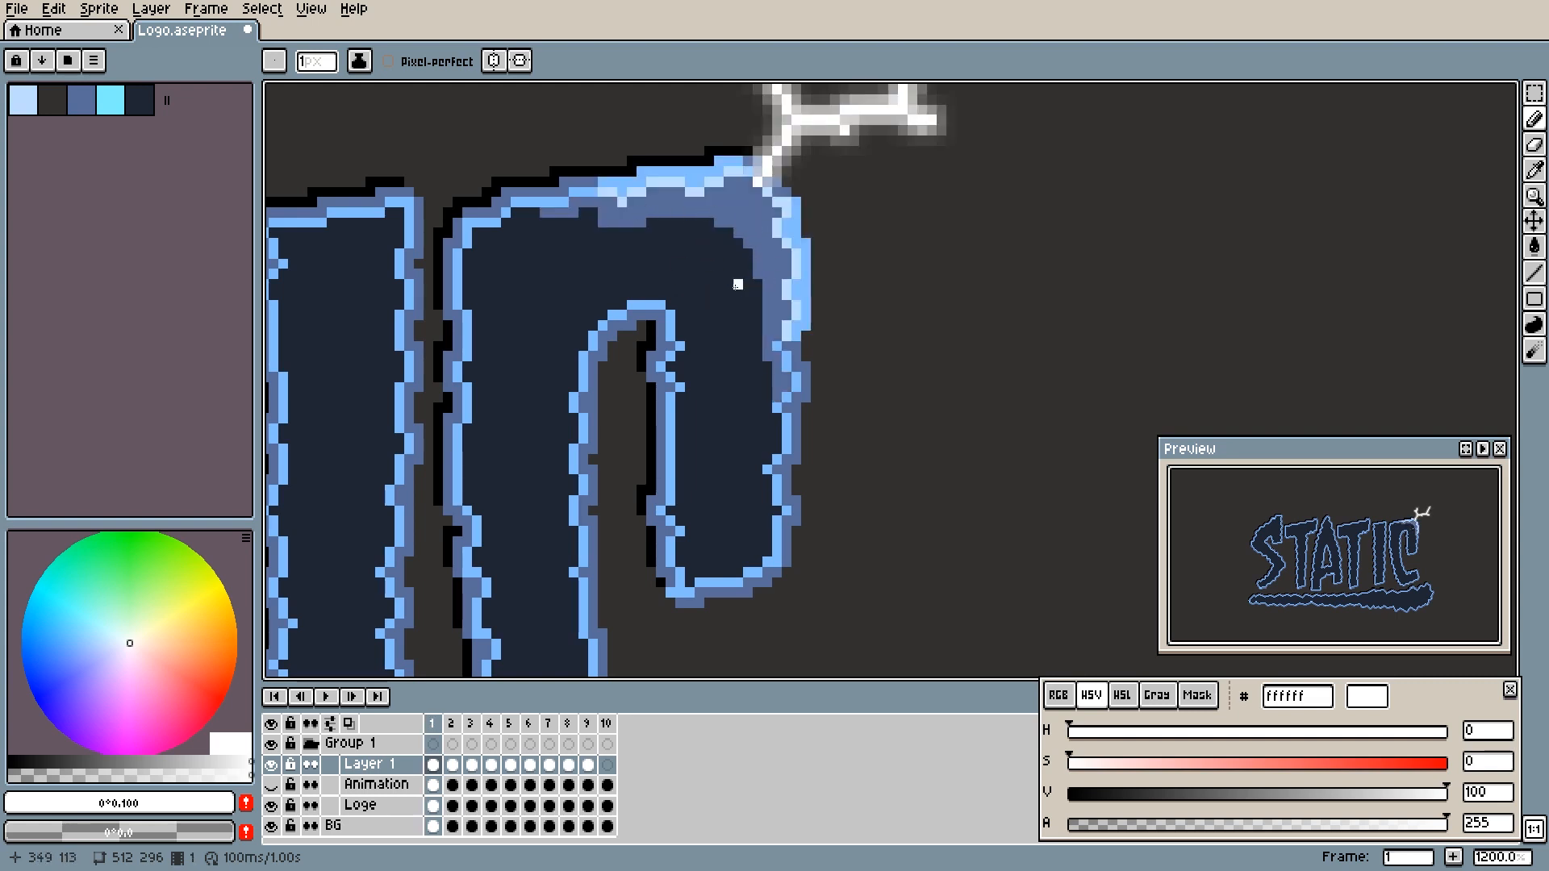
key("Right")
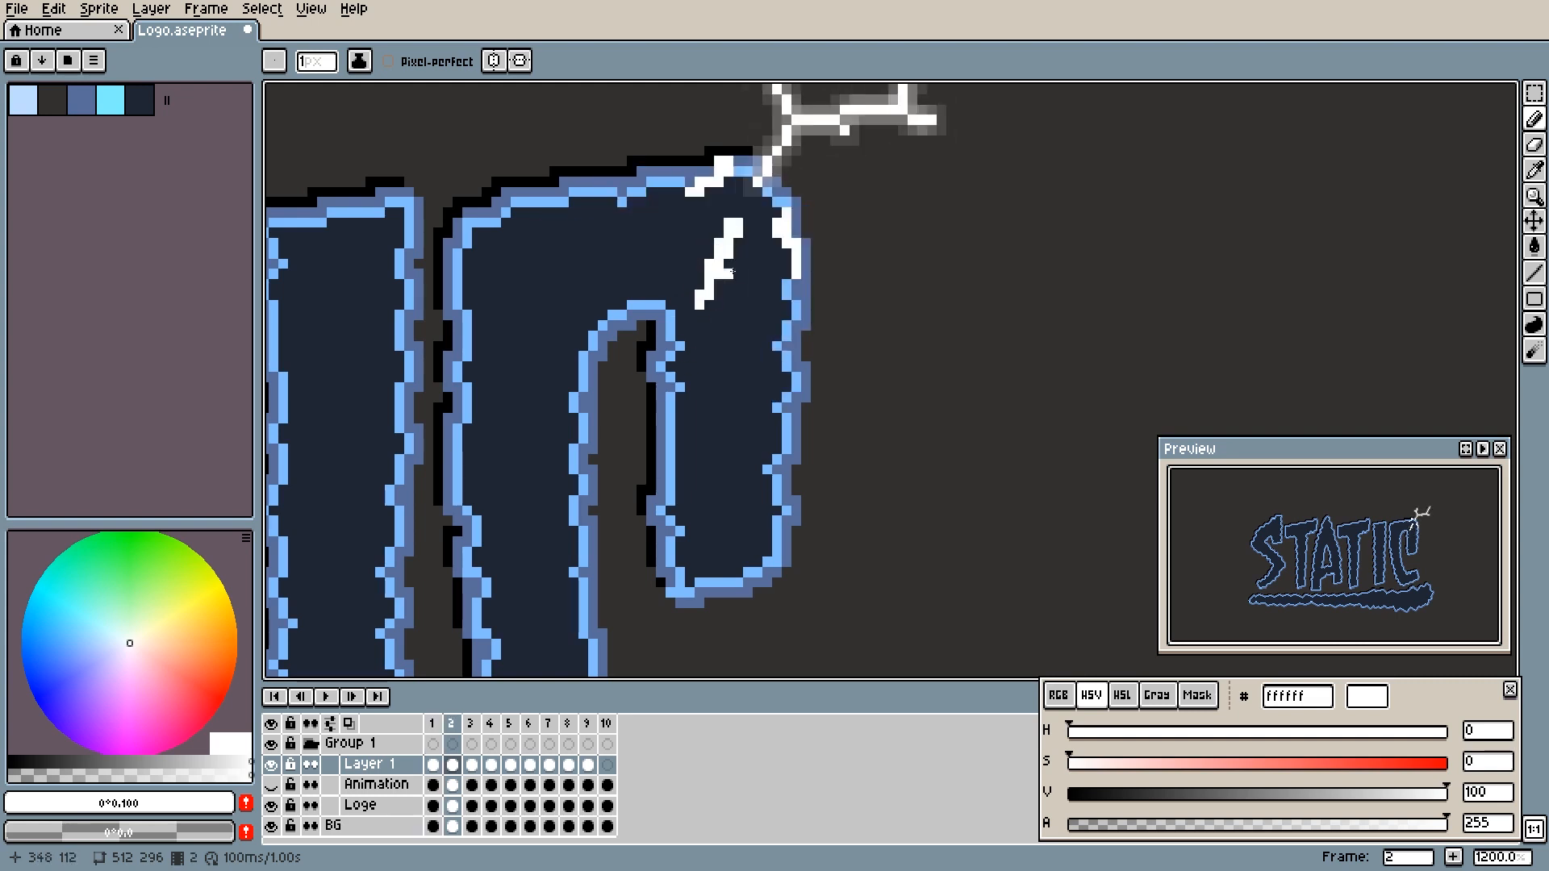
key("Left")
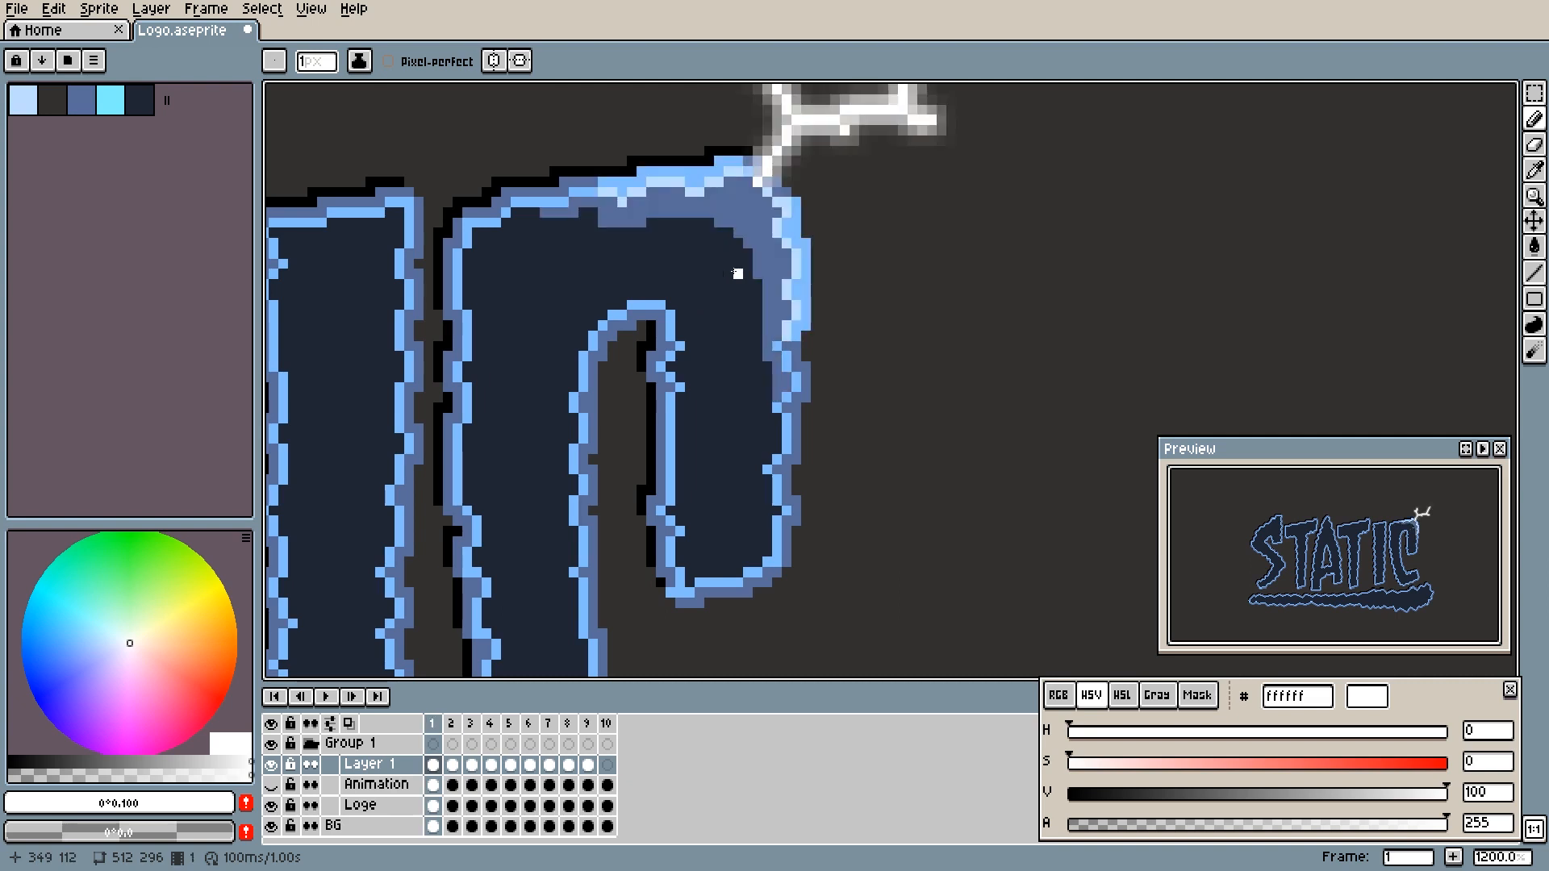
key("Right")
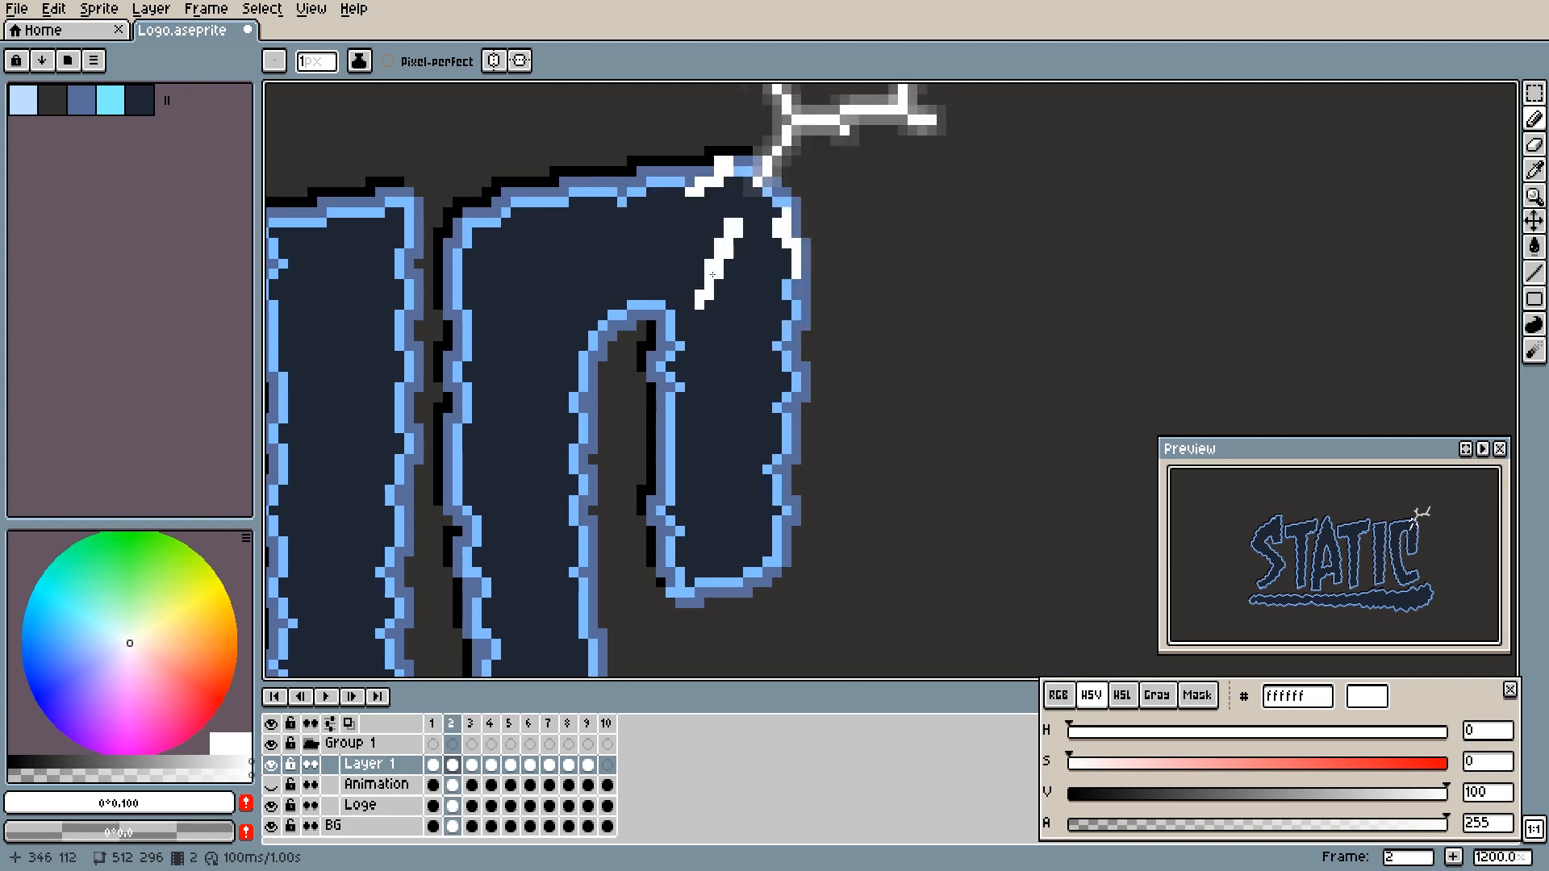
- Step through frames 2 to 8 to examine how the sparks travel along the C's inner and outer edges
key("Right")
key("Right")
key("Right")
key("Right")
key("Left")
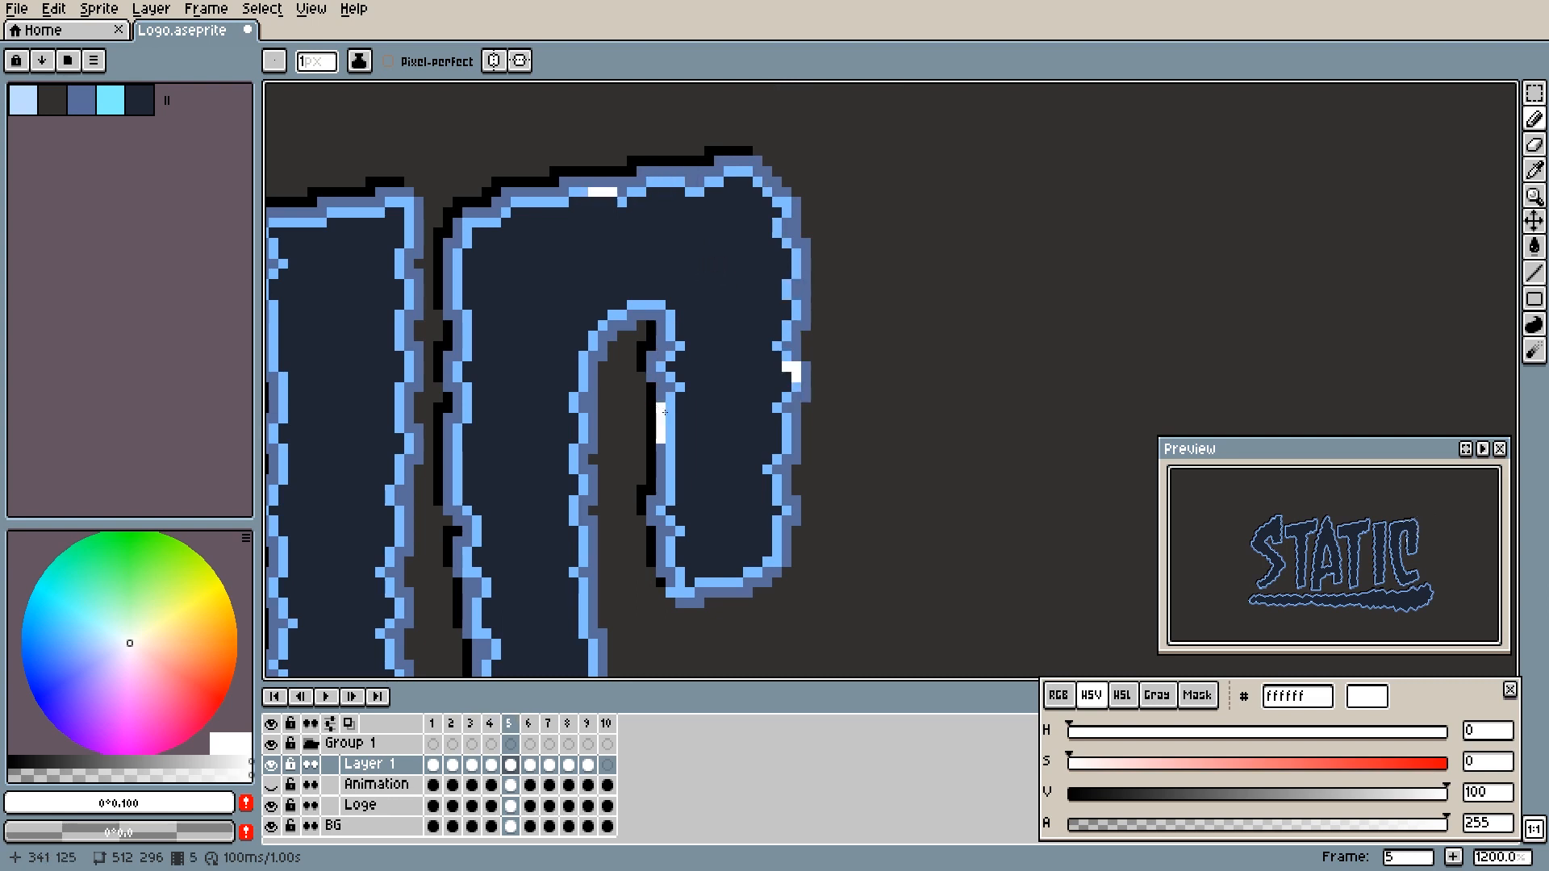
scroll(653, 339, "down", 4)
key("Right")
key("Right")
key("Right")
- Draw a forked white arc in frame 4 bridging the C's inner gap from the inner-edge spark to the opposite edge
key("Left")
key("Left")
key("Left")
key("Left")
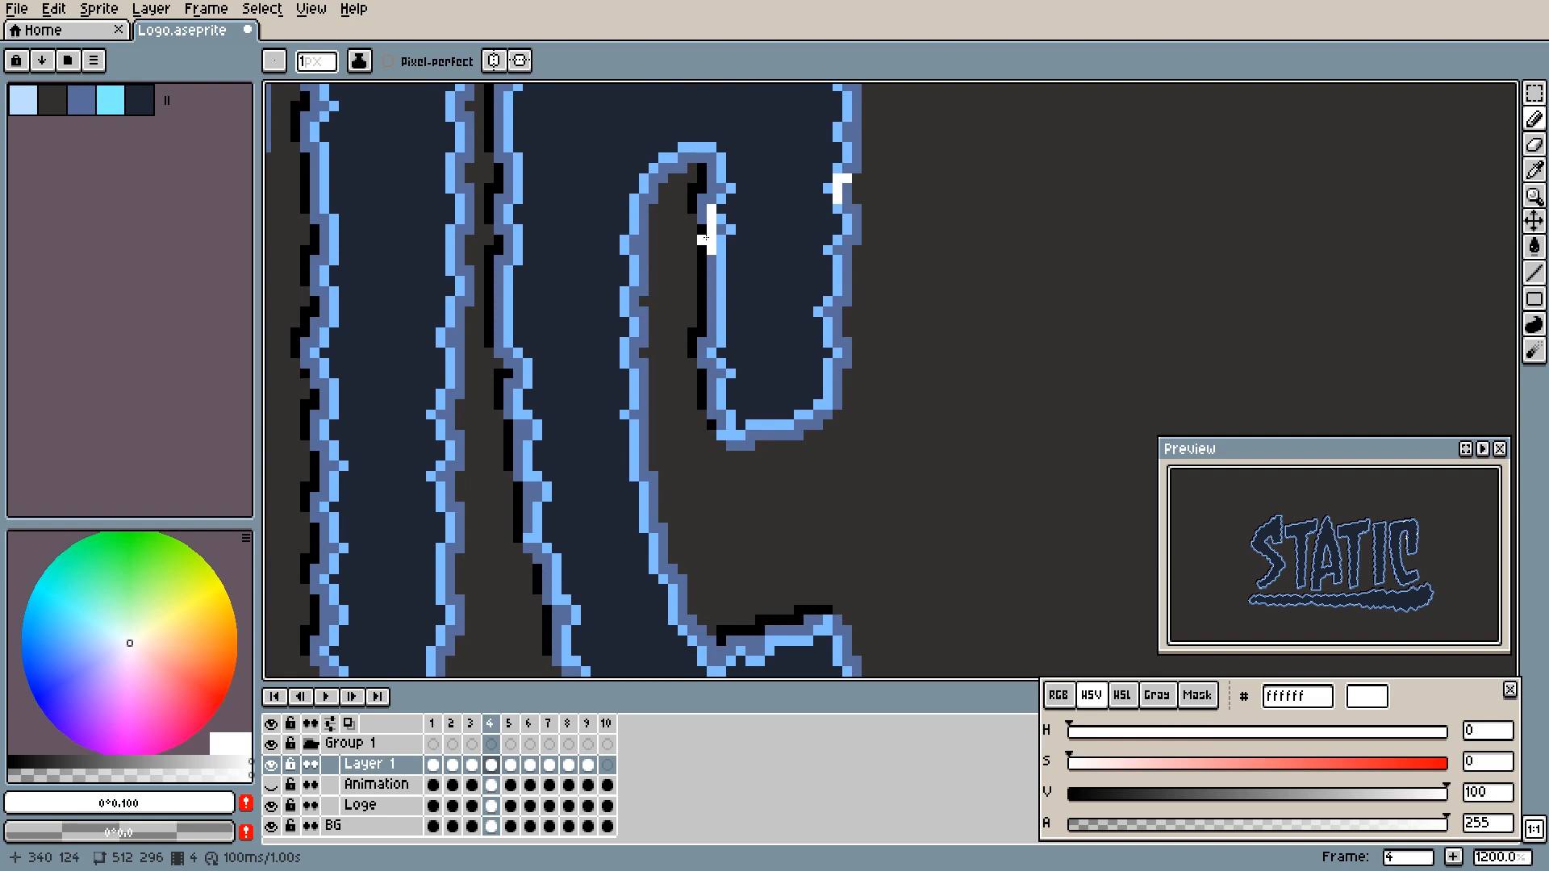
scroll(709, 245, "up", 2)
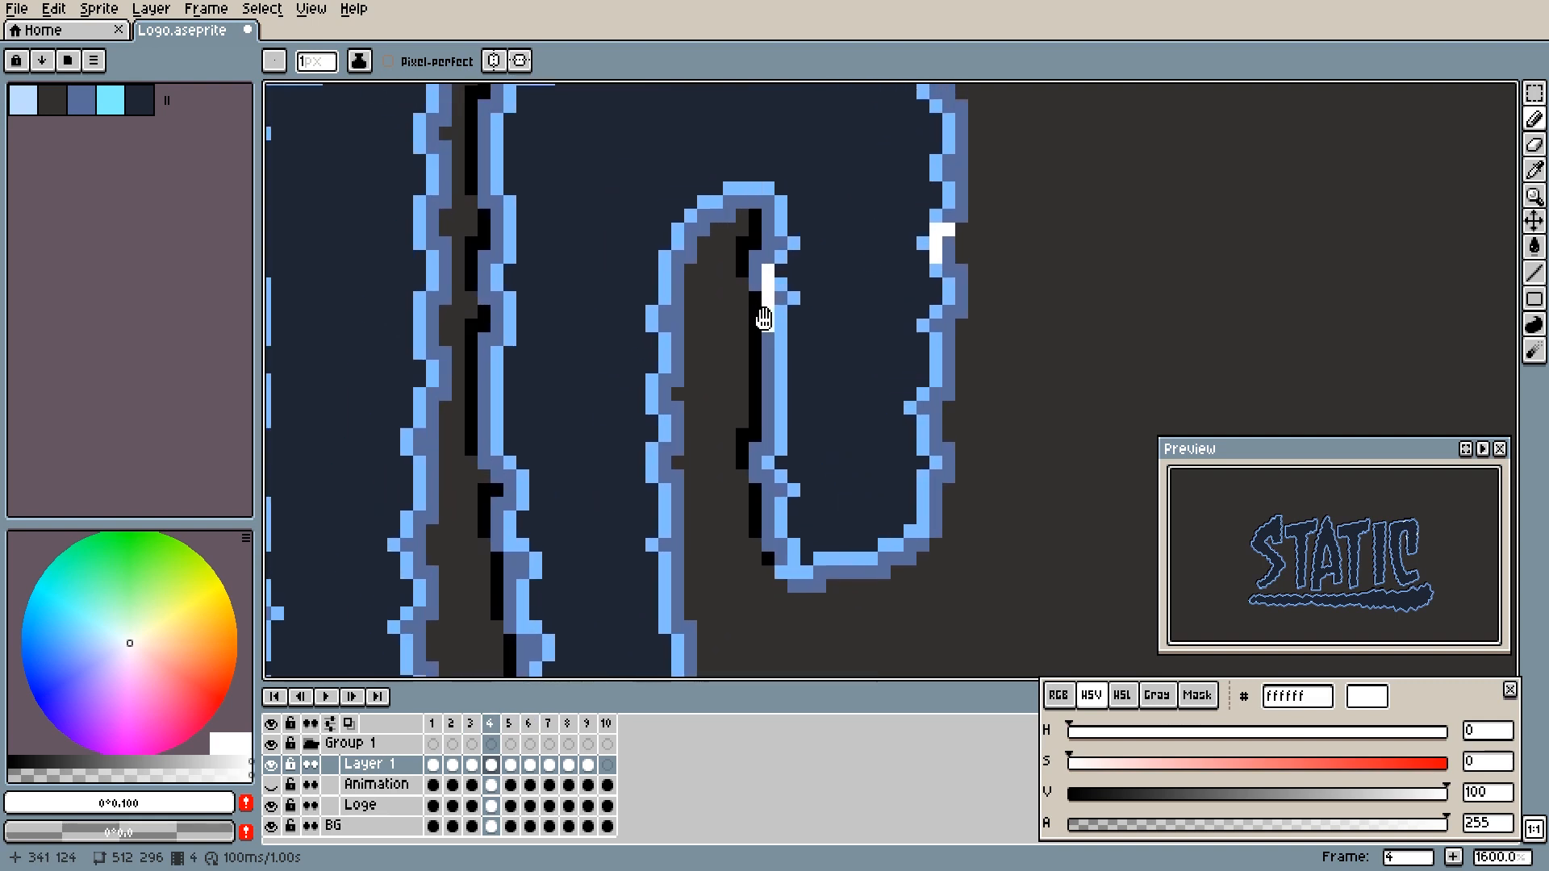
mouse_move(763, 328)
left_mouse_down()
mouse_move(678, 355)
mouse_move(677, 329)
left_mouse_up()
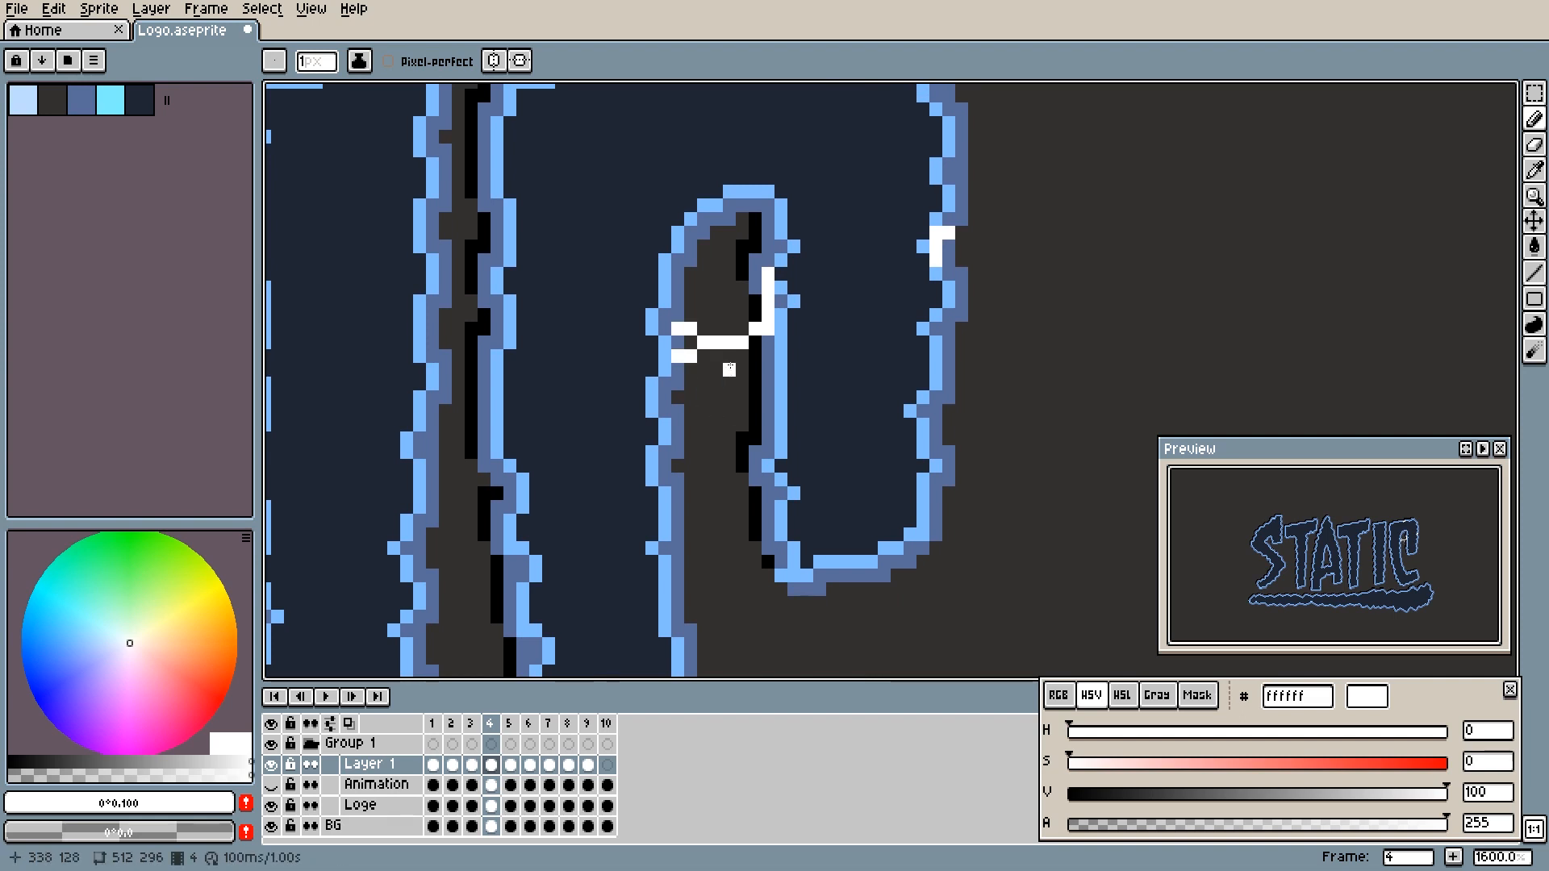
- Copy the forked arc across the C's inner gap from frame 4 into the same place in frame 5
key("m")
mouse_move(630, 251)
left_mouse_down()
mouse_move(730, 377)
mouse_move(764, 394)
left_mouse_up()
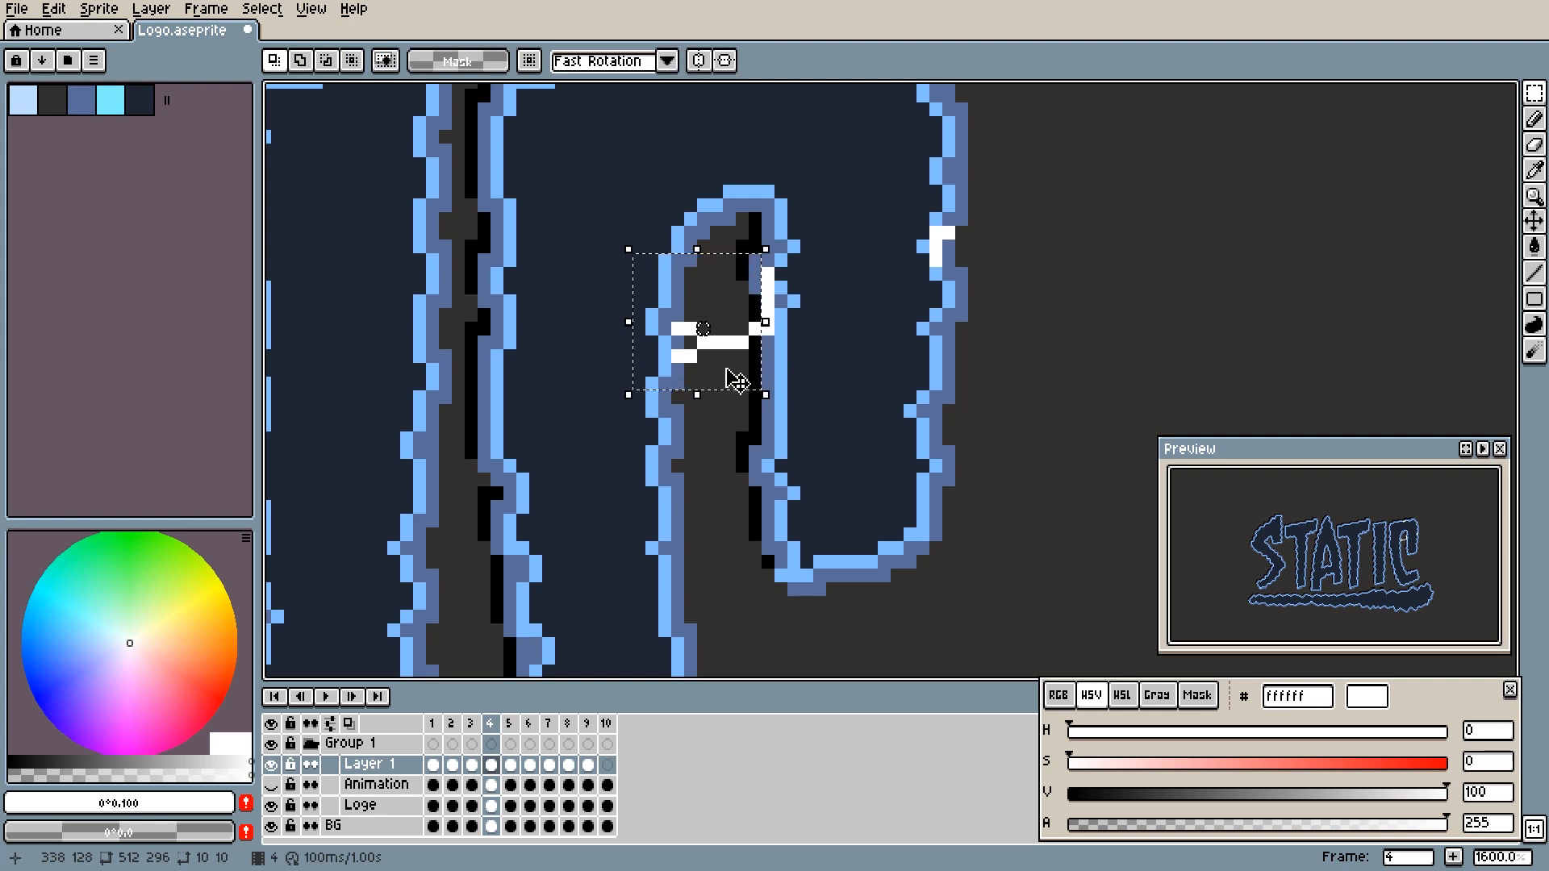
key("period")
key("ctrl+v")
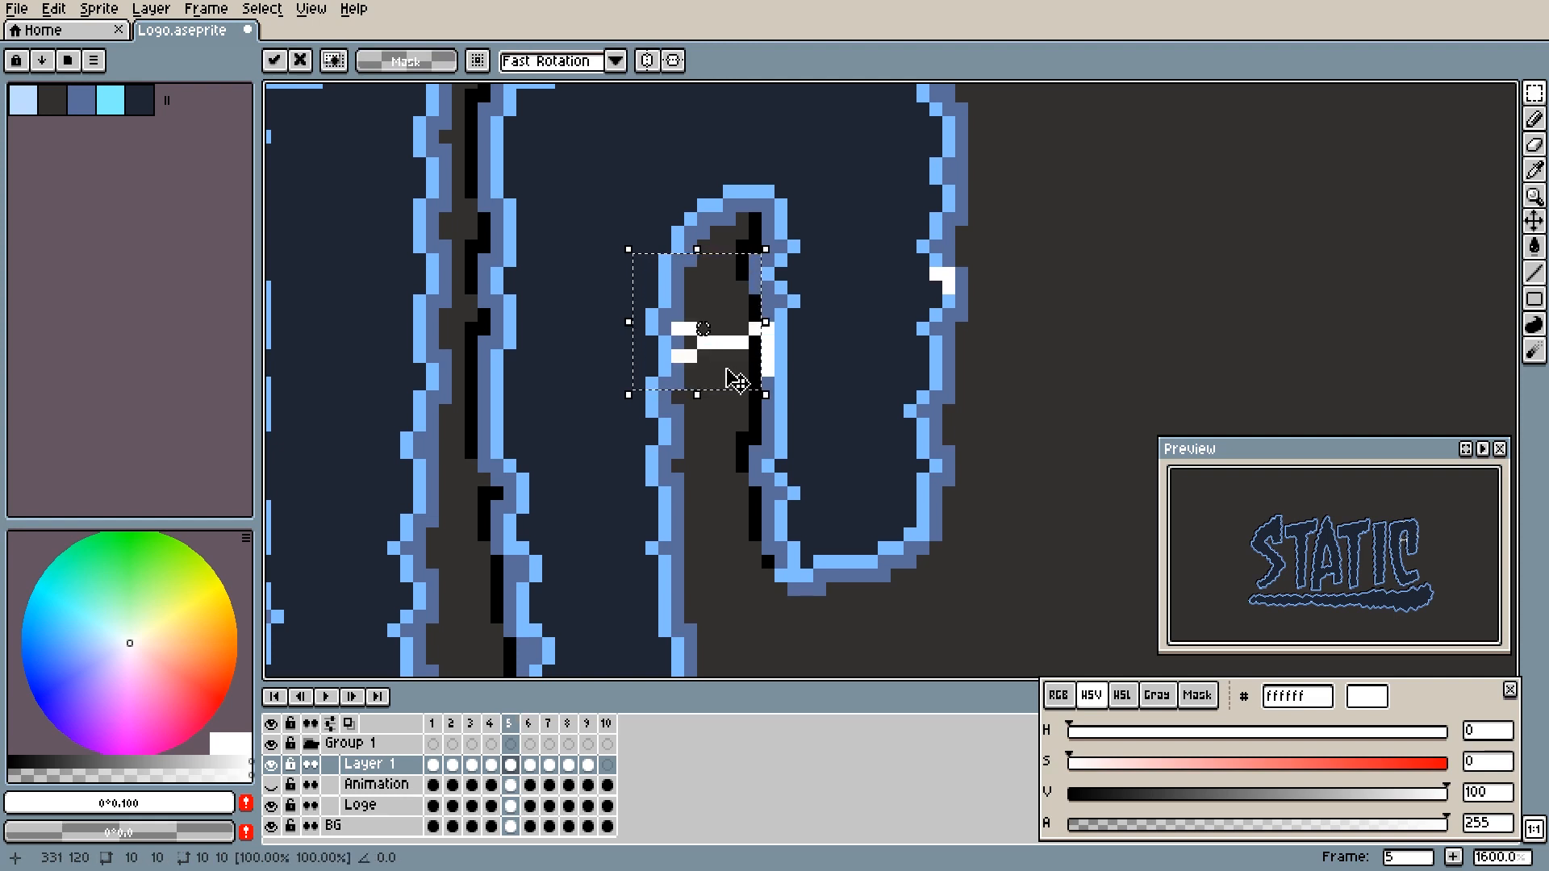
key("Return")
- Reshape the arc in frame 5 so it runs straight into the inner-edge spark, and lengthen its lower fork by a pixel
key("b")
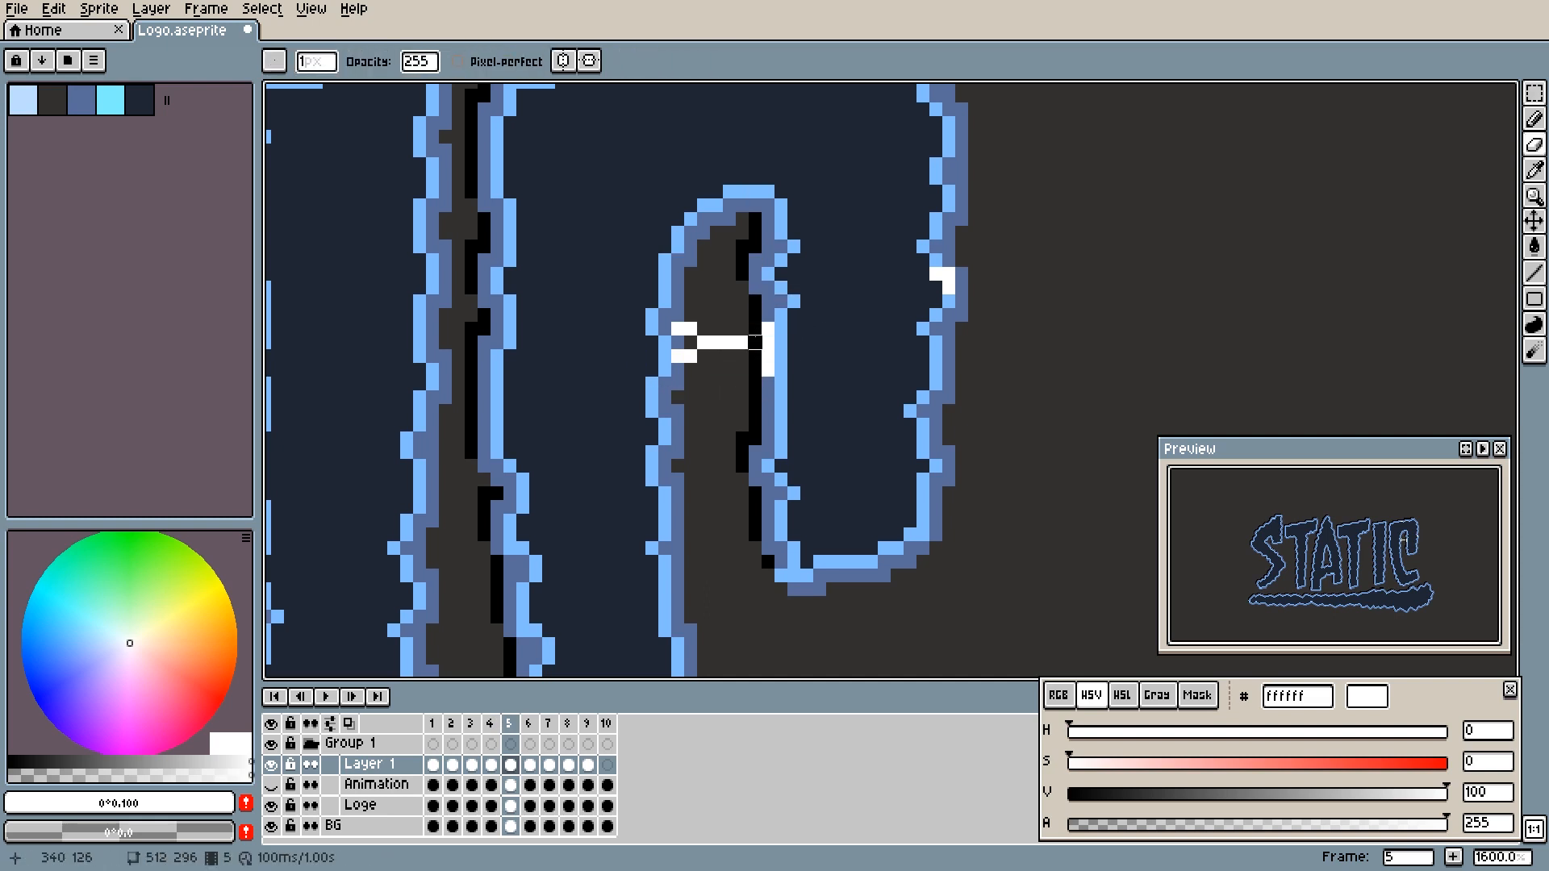
left_click(753, 345)
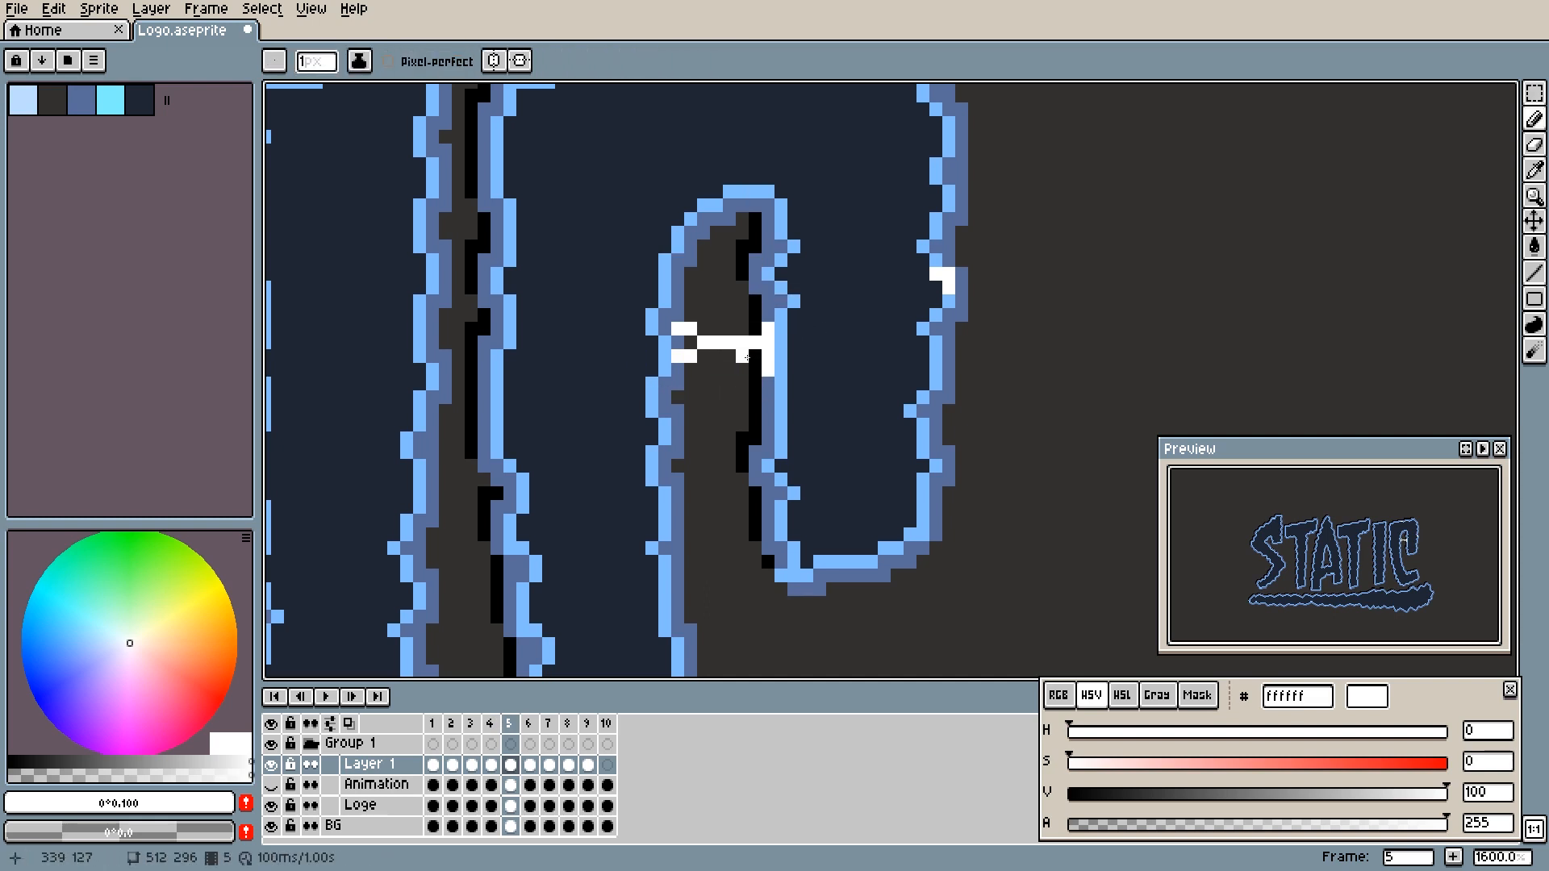
left_click(699, 359)
key("e")
left_click(699, 340)
key("b")
left_click(703, 329)
key("ctrl+z")
key("ctrl+z")
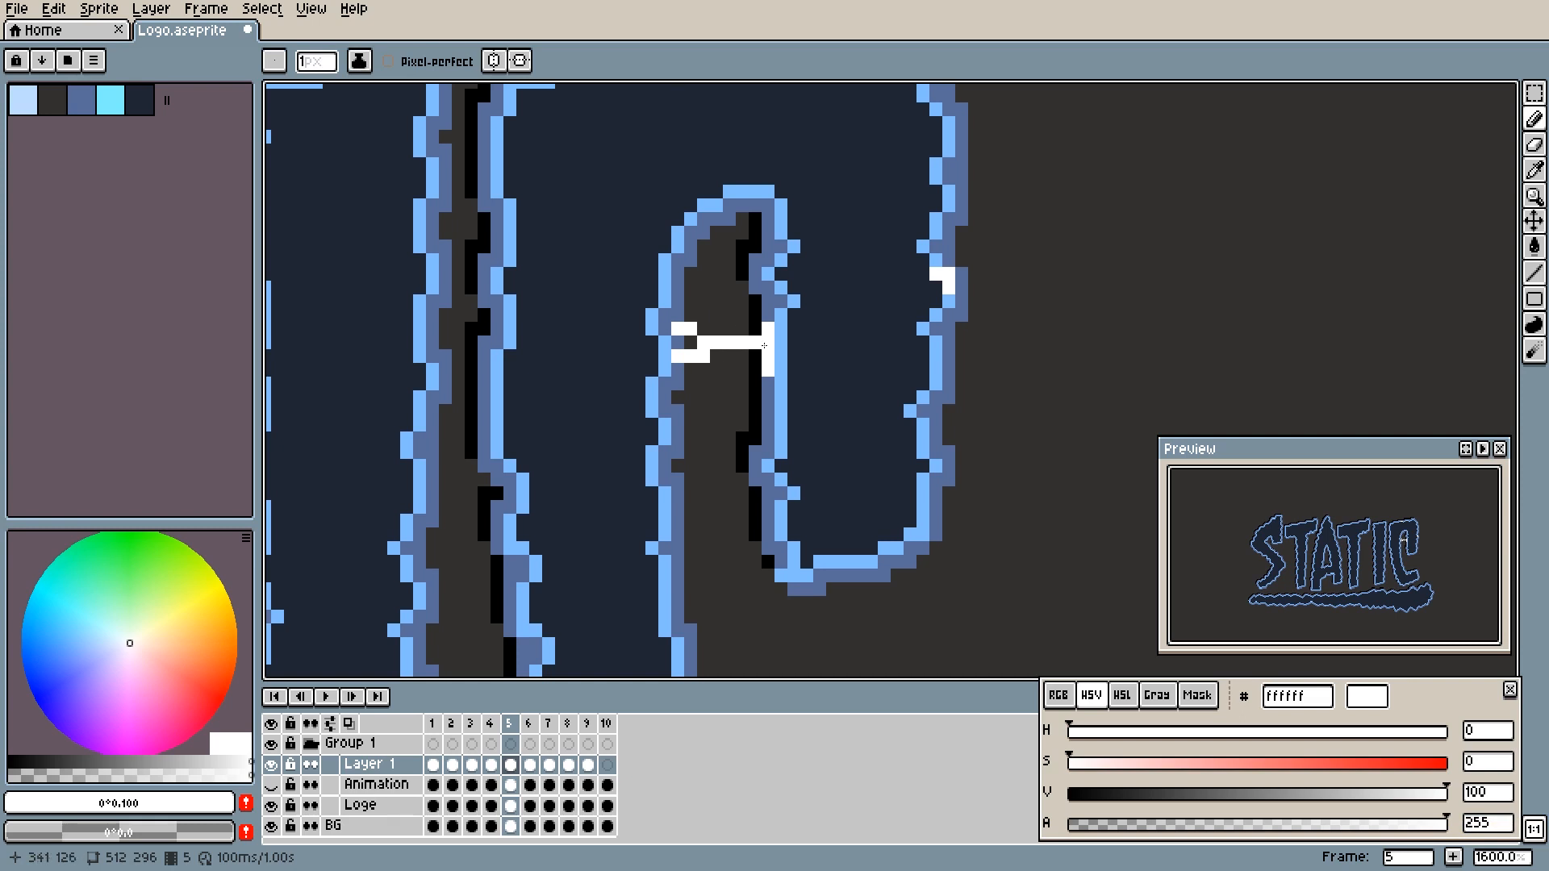
key("Right")
key("Left")
left_click(723, 357)
- Paste the copied arc into frame 6 at the same spot in the C's inner gap
key("Right")
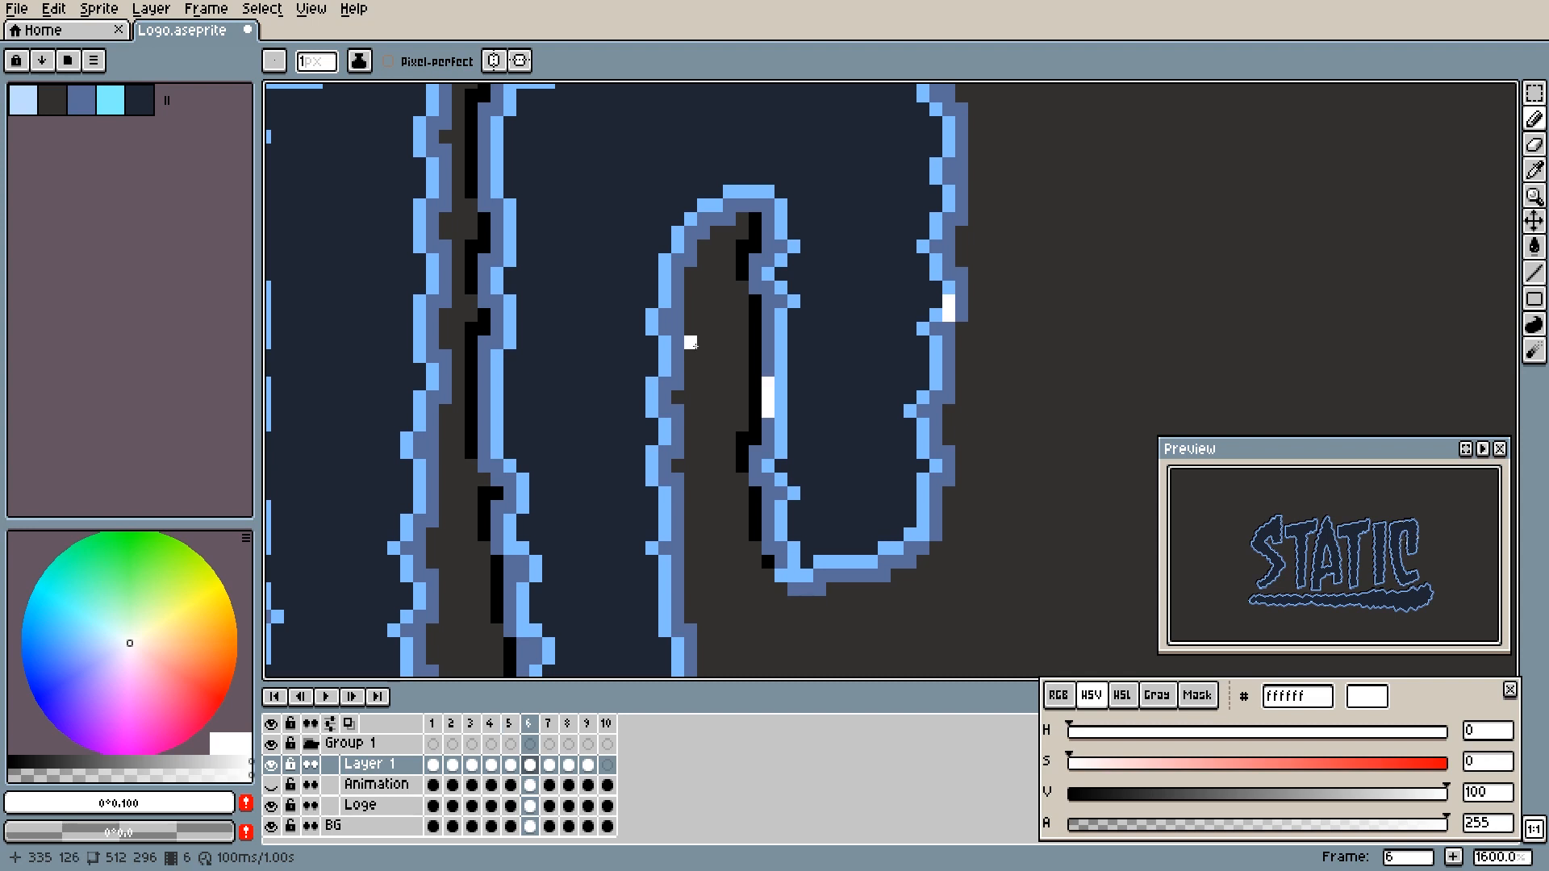
key("ctrl+v")
key("ctrl+d")
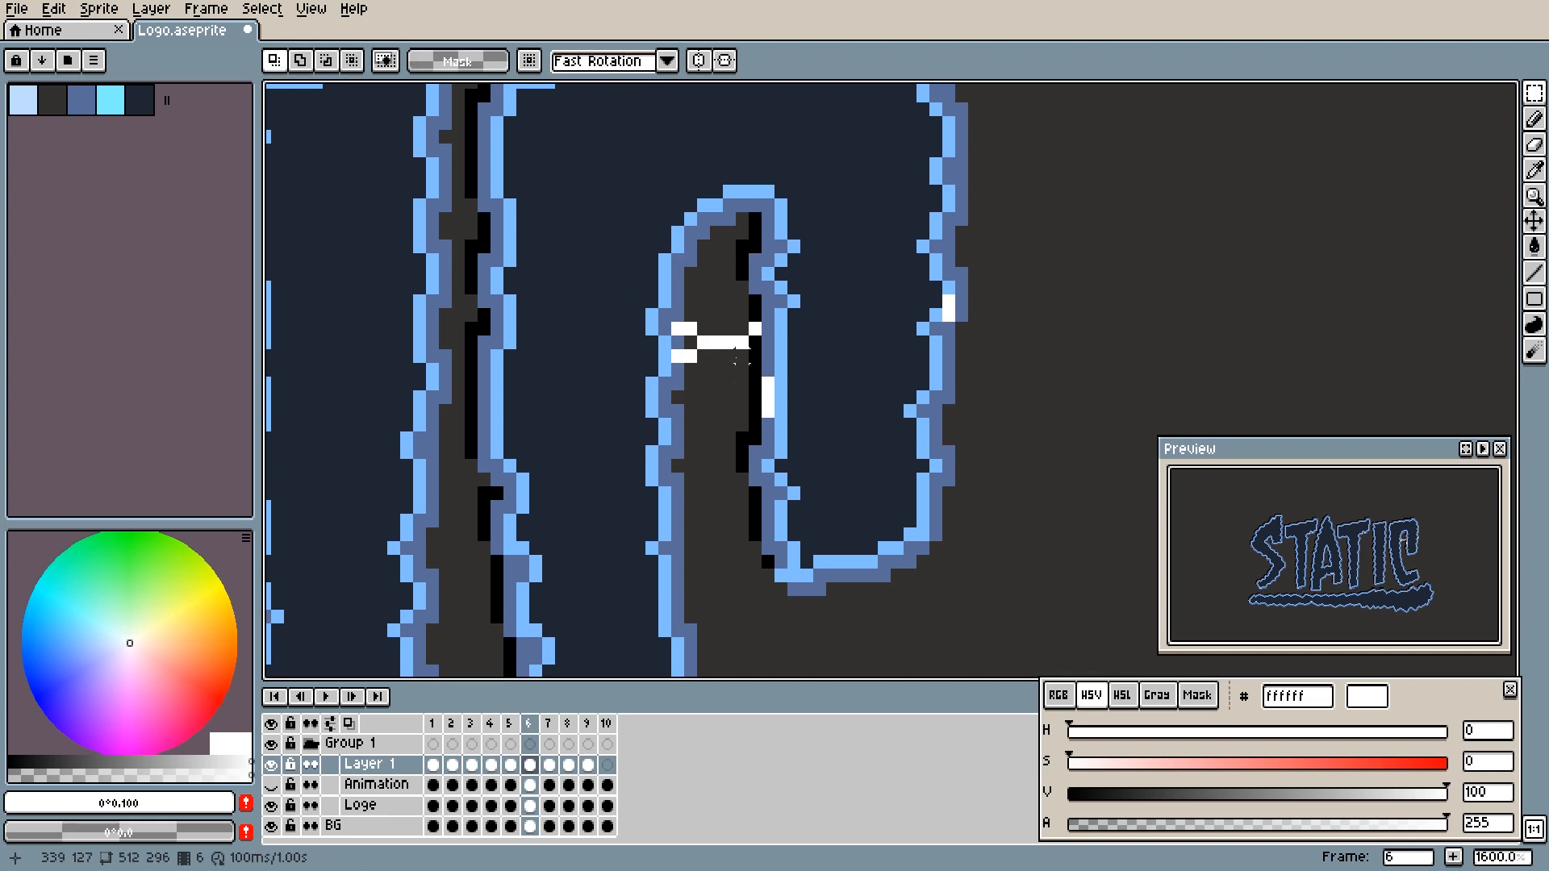
- Redraw the frame 6 arc in white so it slopes down to the lower spark, erasing its old straight section
key("b")
left_click(755, 383)
left_click_drag(742, 371, 733, 372)
left_click(729, 355)
left_click(716, 355)
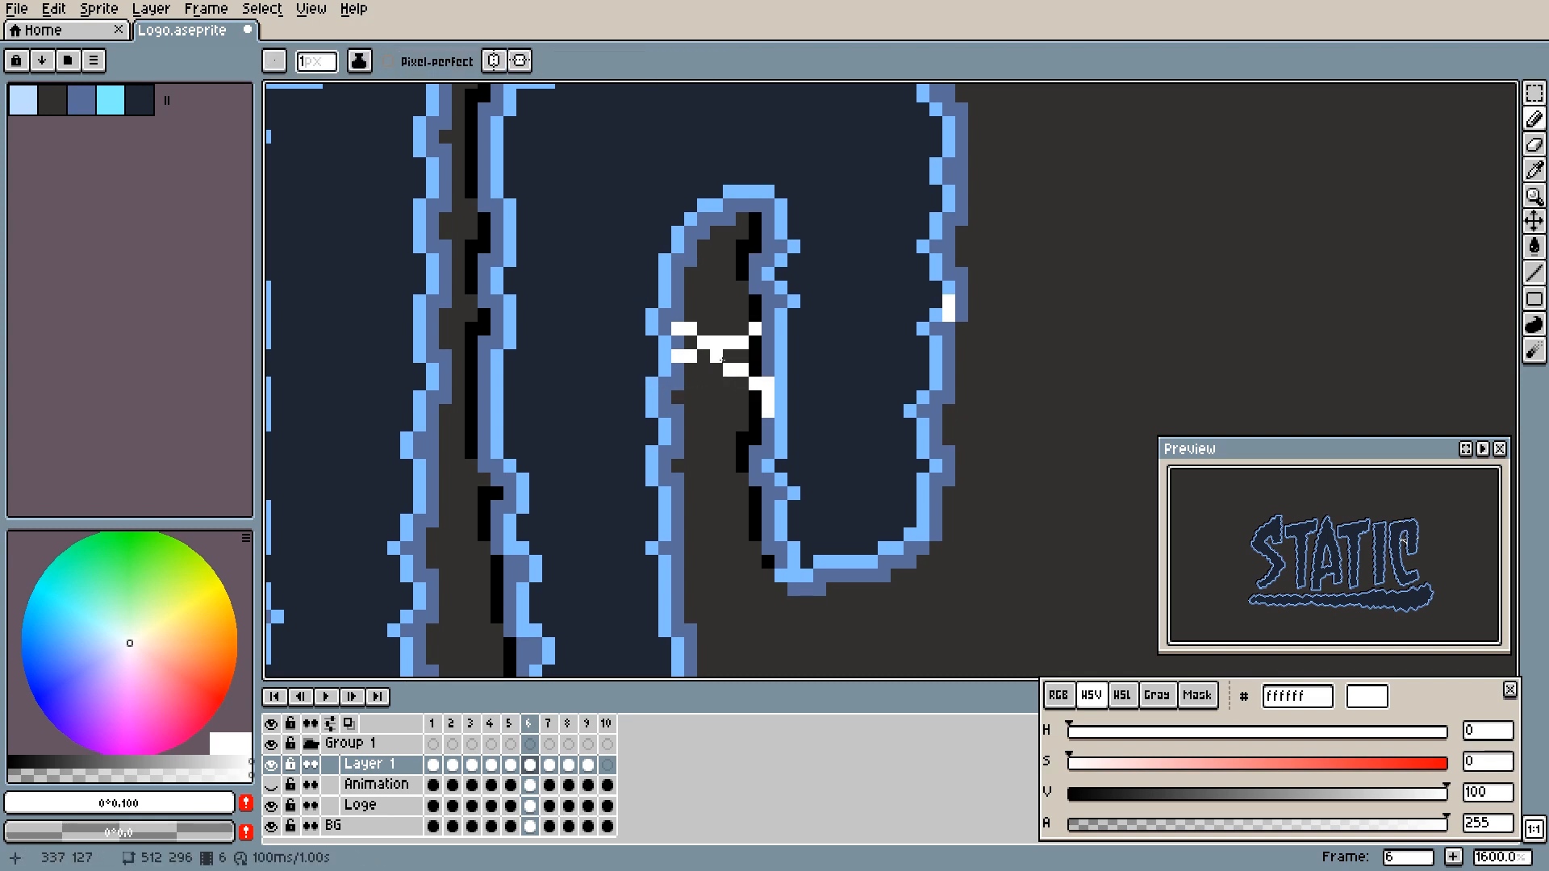
left_click(705, 356)
key("e")
mouse_move(730, 342)
left_mouse_down()
mouse_move(754, 328)
mouse_move(716, 342)
left_mouse_up()
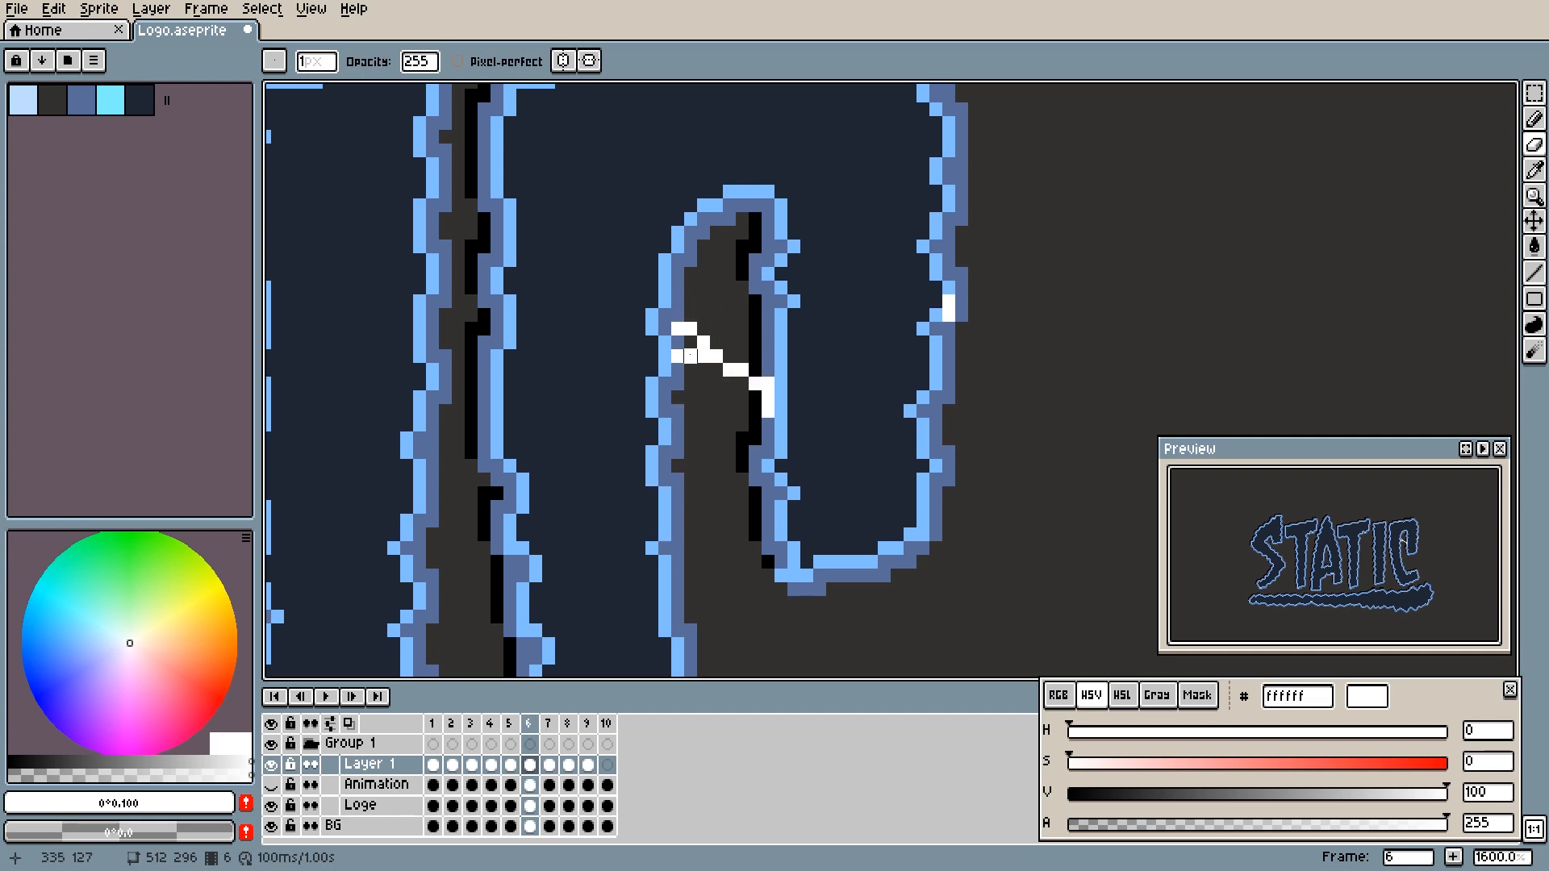
- Flip back from frame 6 and between frames 3 and 4 to compare how the arc first appears
key("Left")
key("Left")
key("Left")
key("Right")
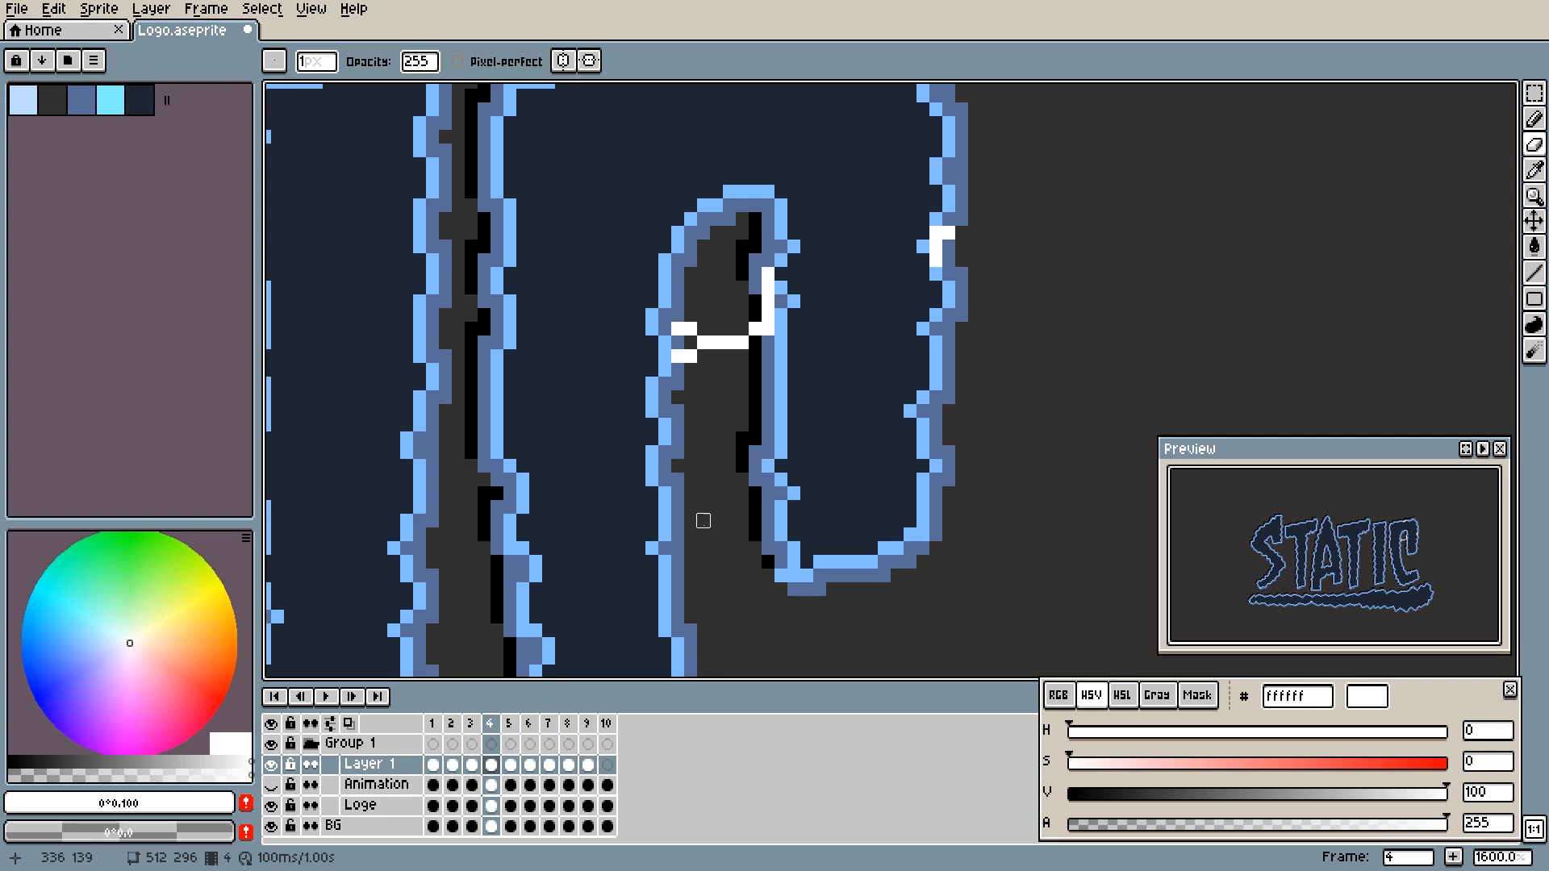
key("Left")
key("Right")
- Blur the arc in frame 4 with two passes of a 19 px blur brush to give it a soft glow
key("t")
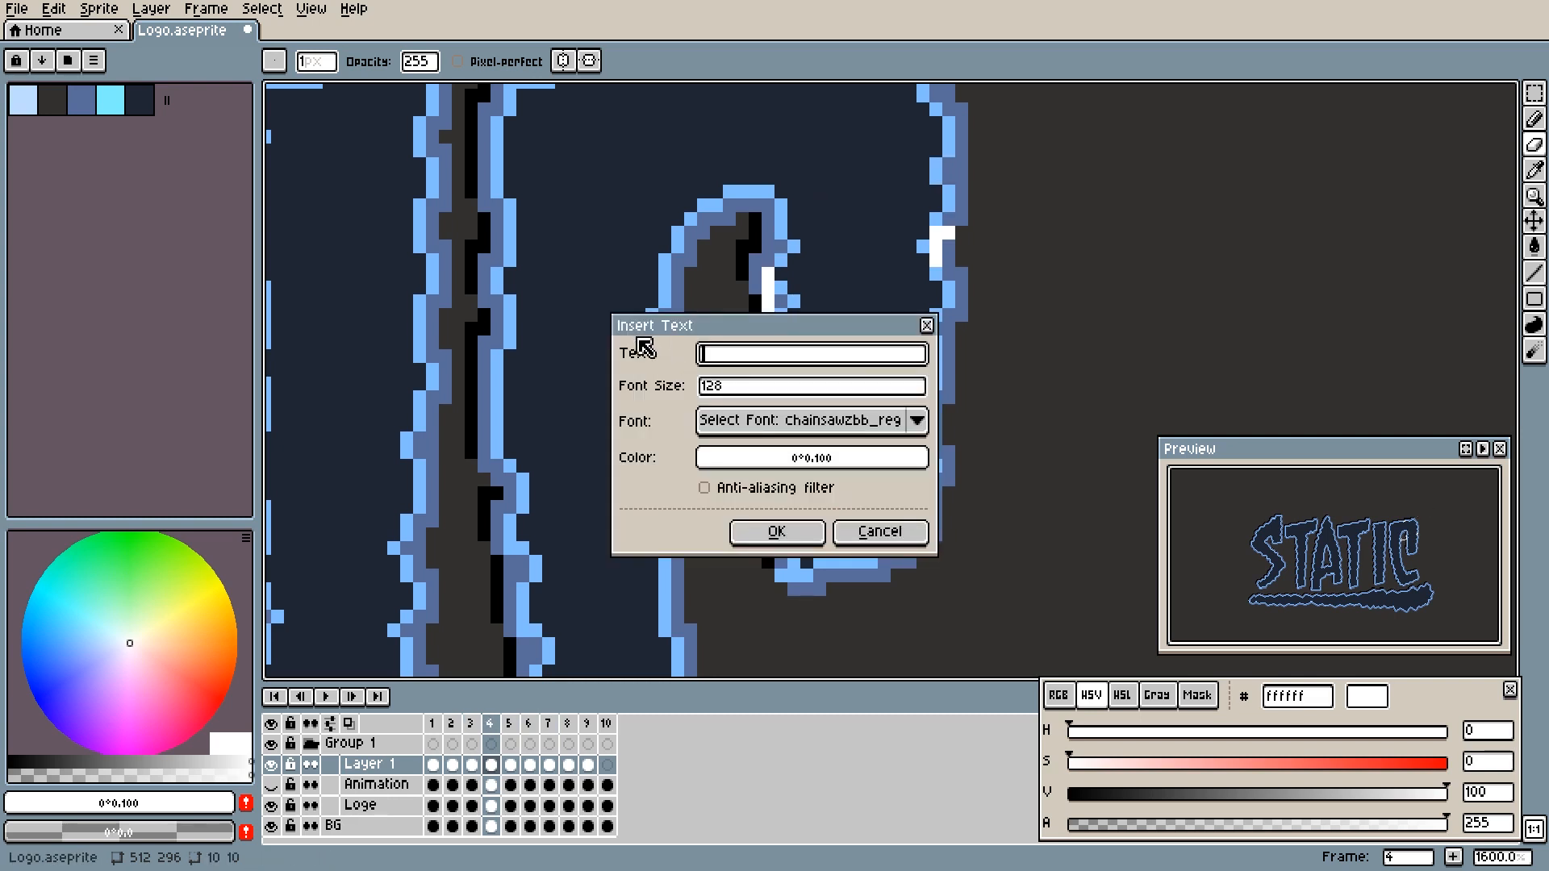
left_click(868, 529)
key("r")
key("minus")
key("minus")
key("minus")
key("minus")
key("minus")
key("minus")
key("minus")
key("minus")
key("minus")
key("minus")
key("minus")
key("minus")
key("minus")
key("minus")
key("minus")
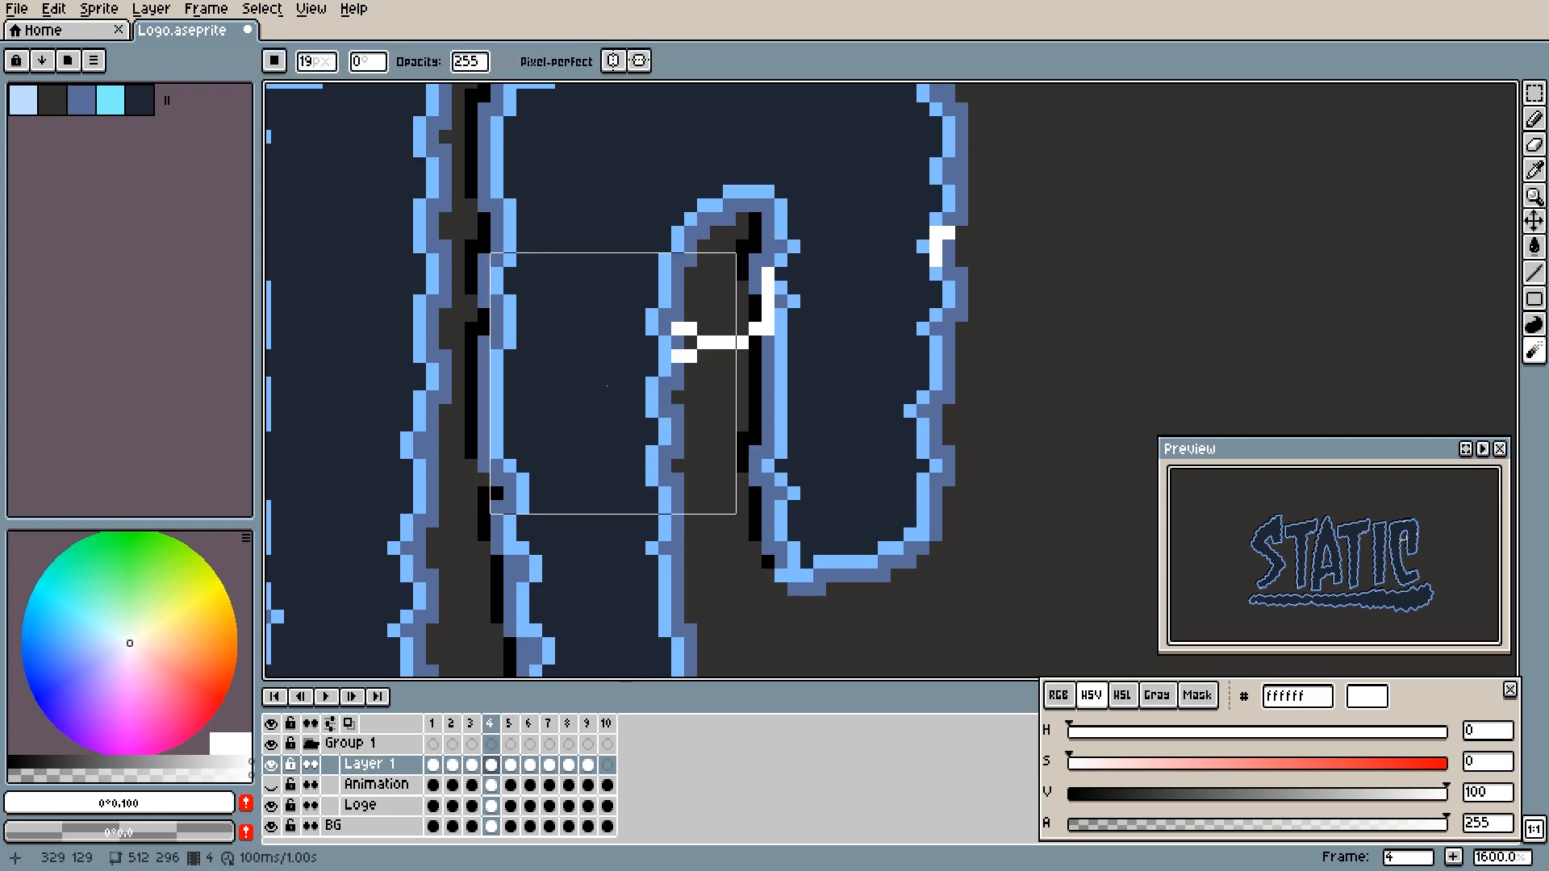
left_click(643, 390)
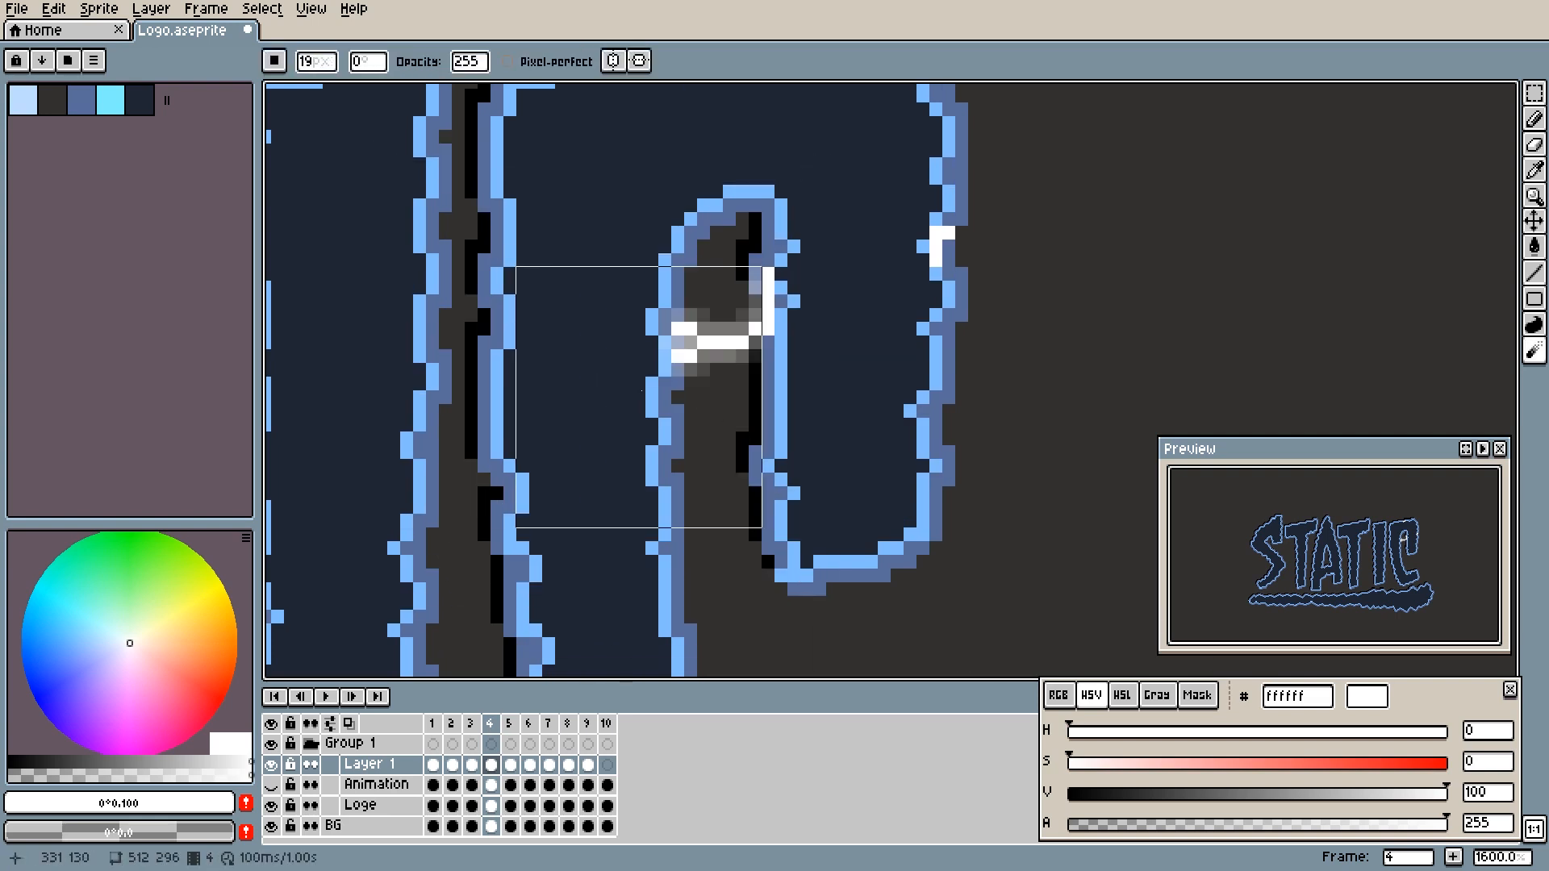
left_click(642, 390)
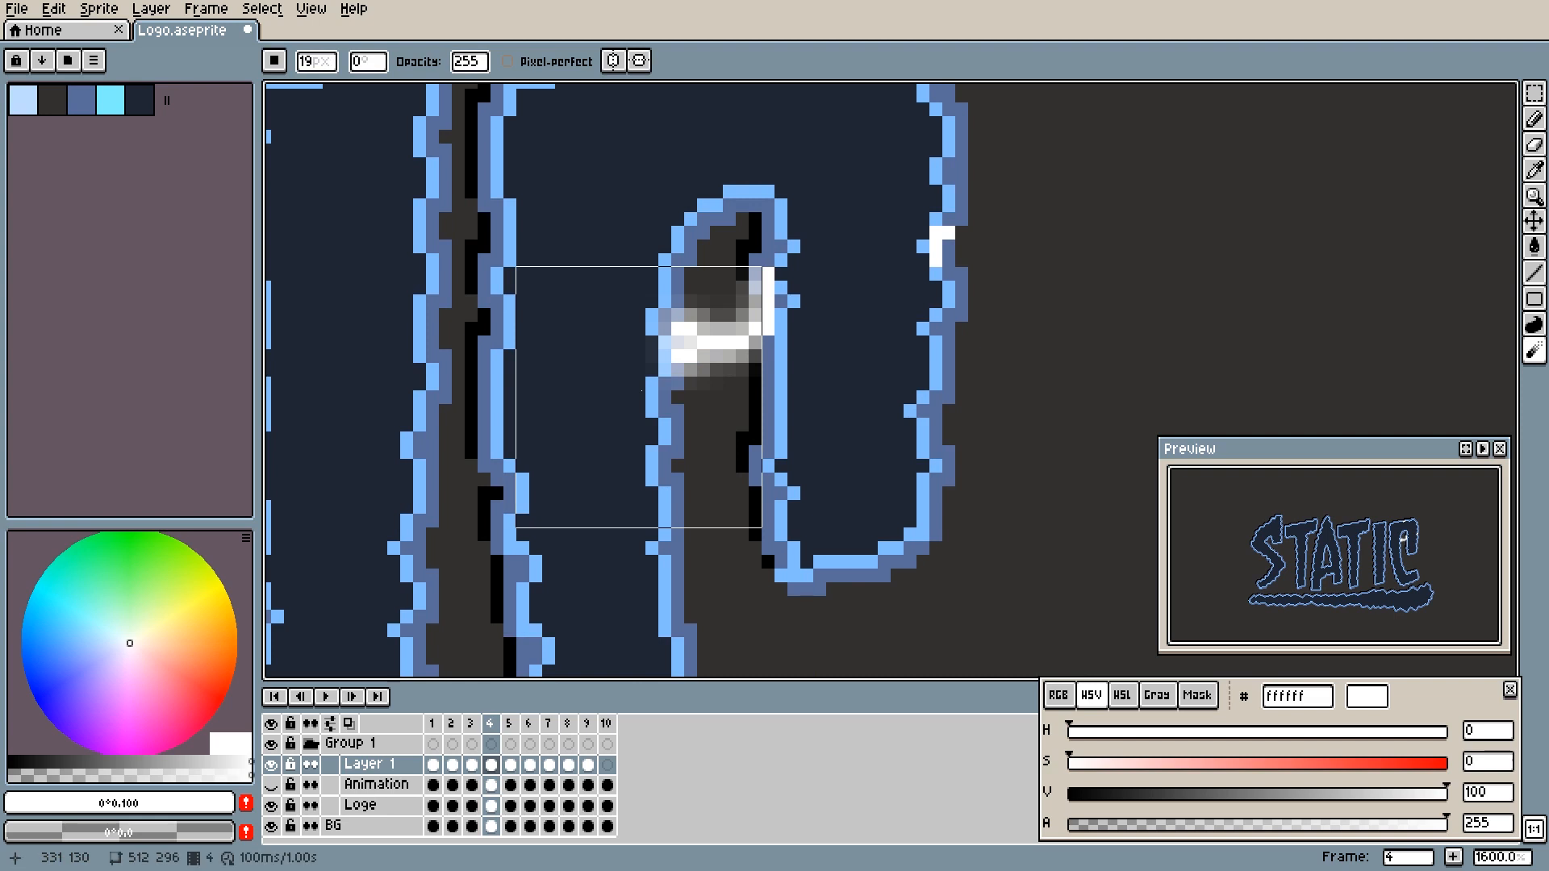
- Blur the arc in frame 5 with a single lighter pass of the same brush, leaving frame 6 sharp
key("period")
left_click(643, 390)
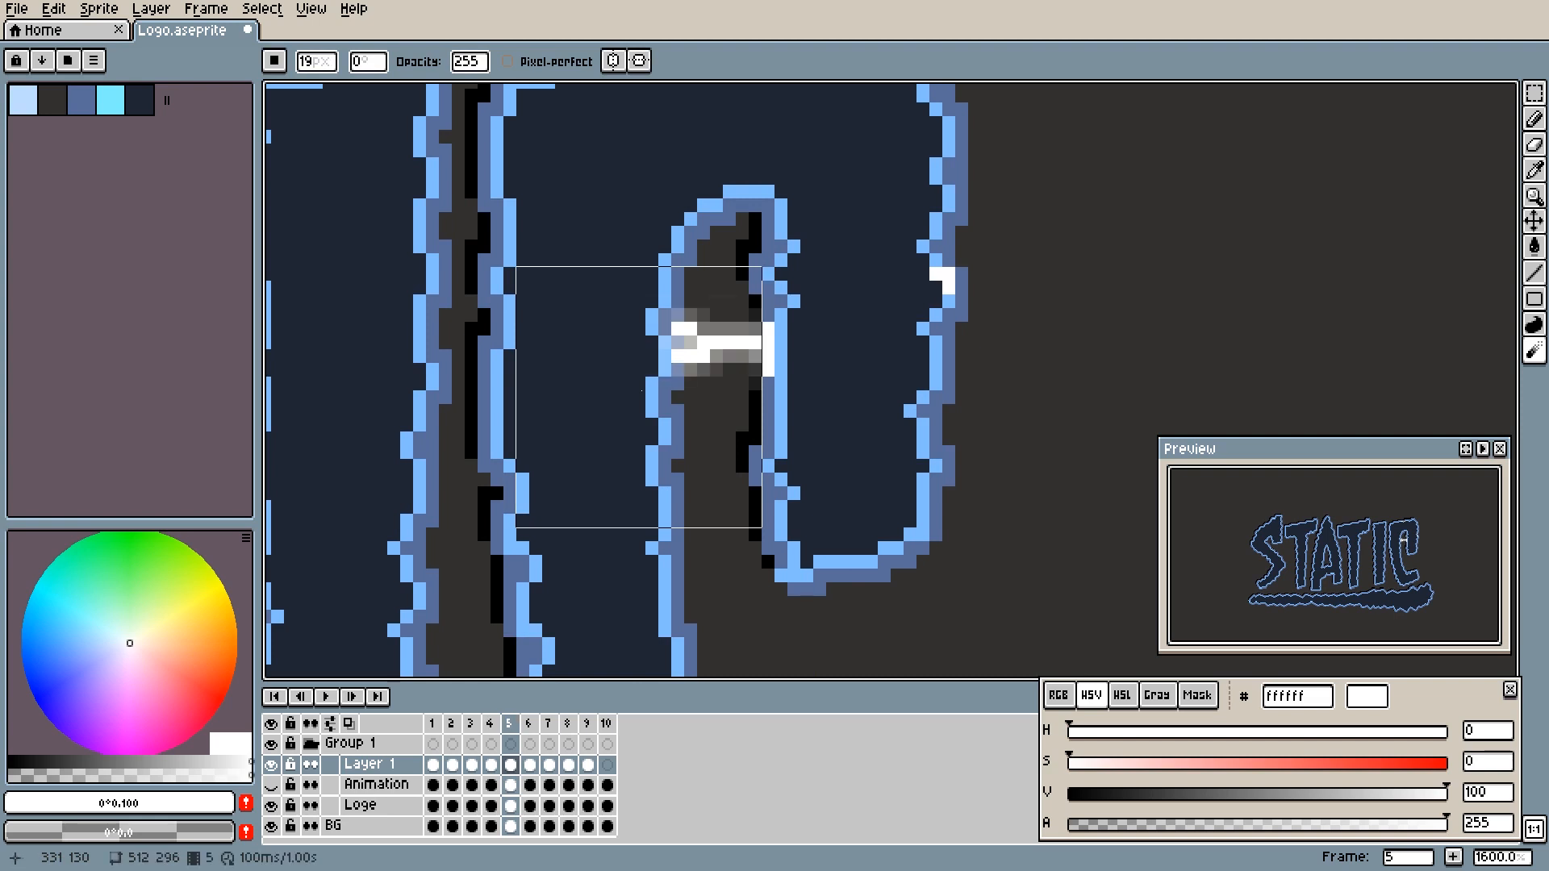
key("period")
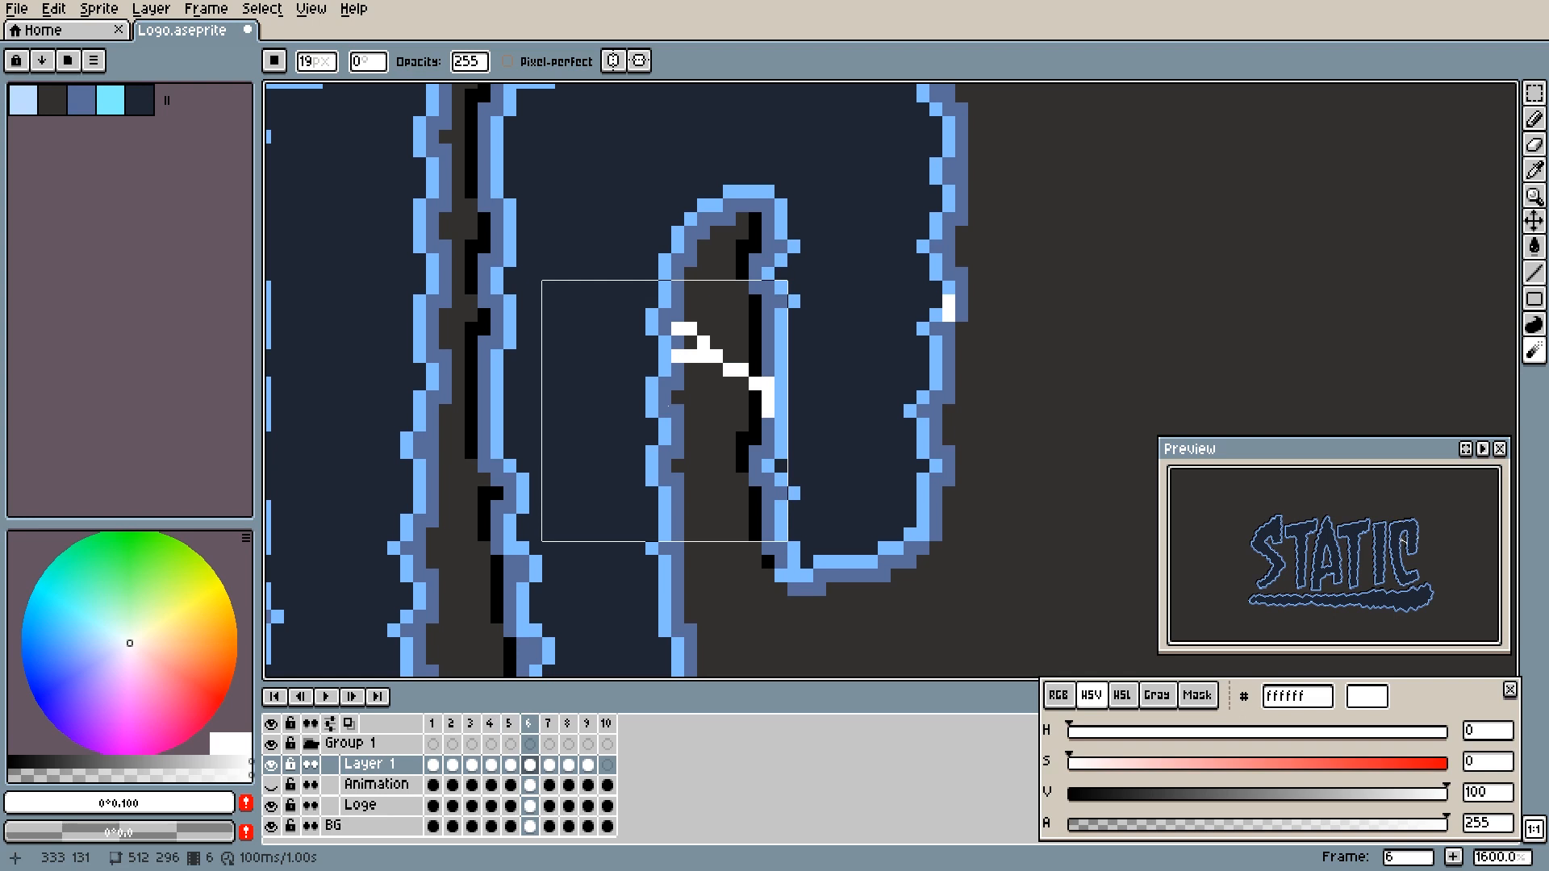
key("b")
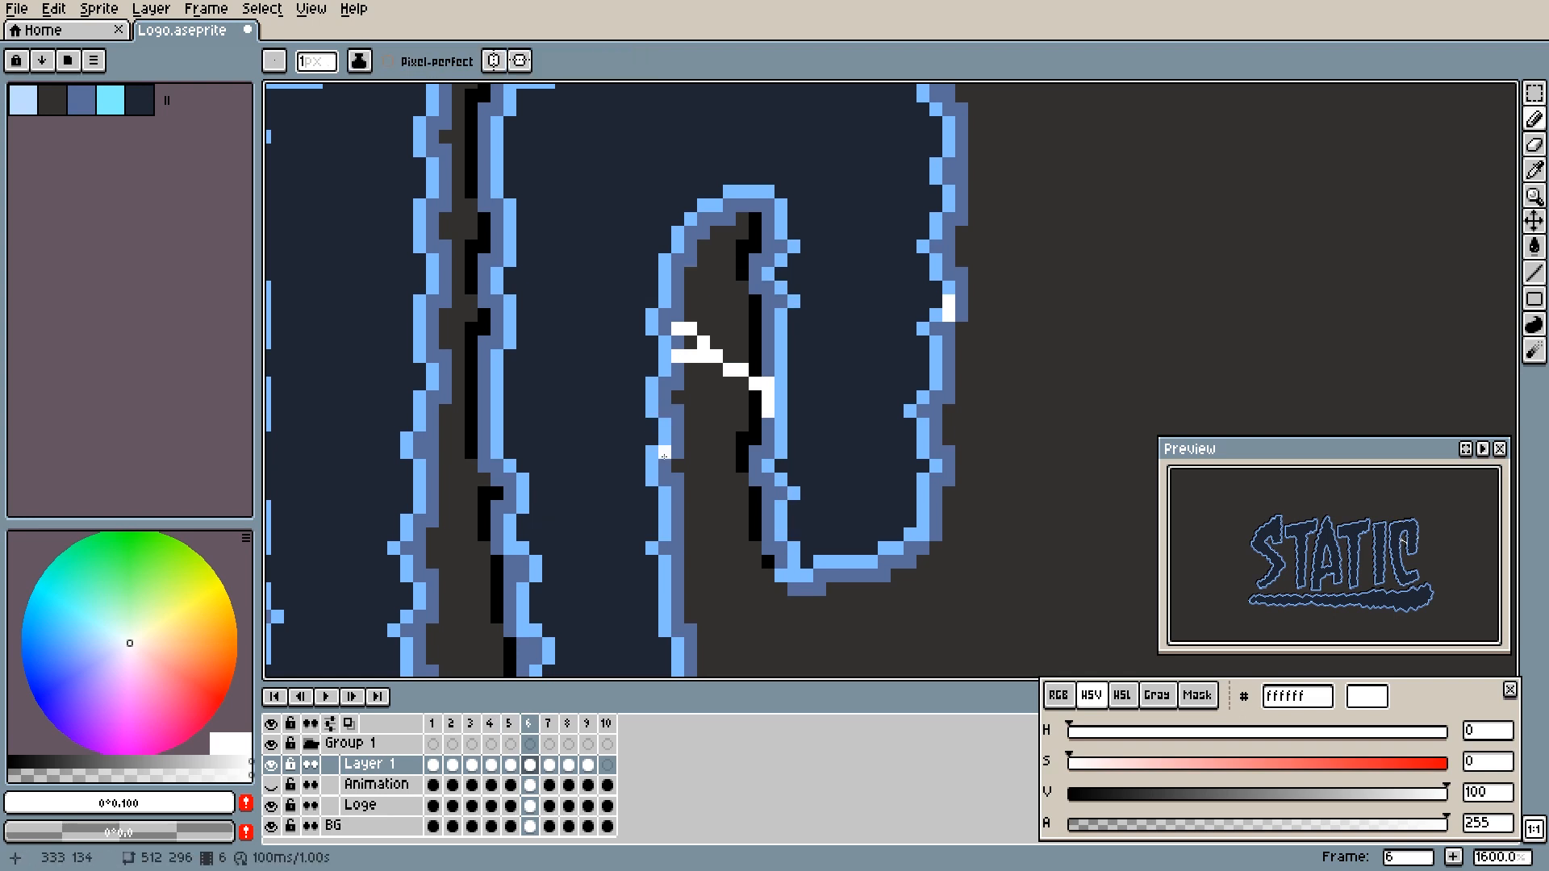
- Play the animation at 300% and 100% zoom to review the glowing arc across the C
scroll(667, 480, "down", 4)
scroll(667, 481, "down", 3)
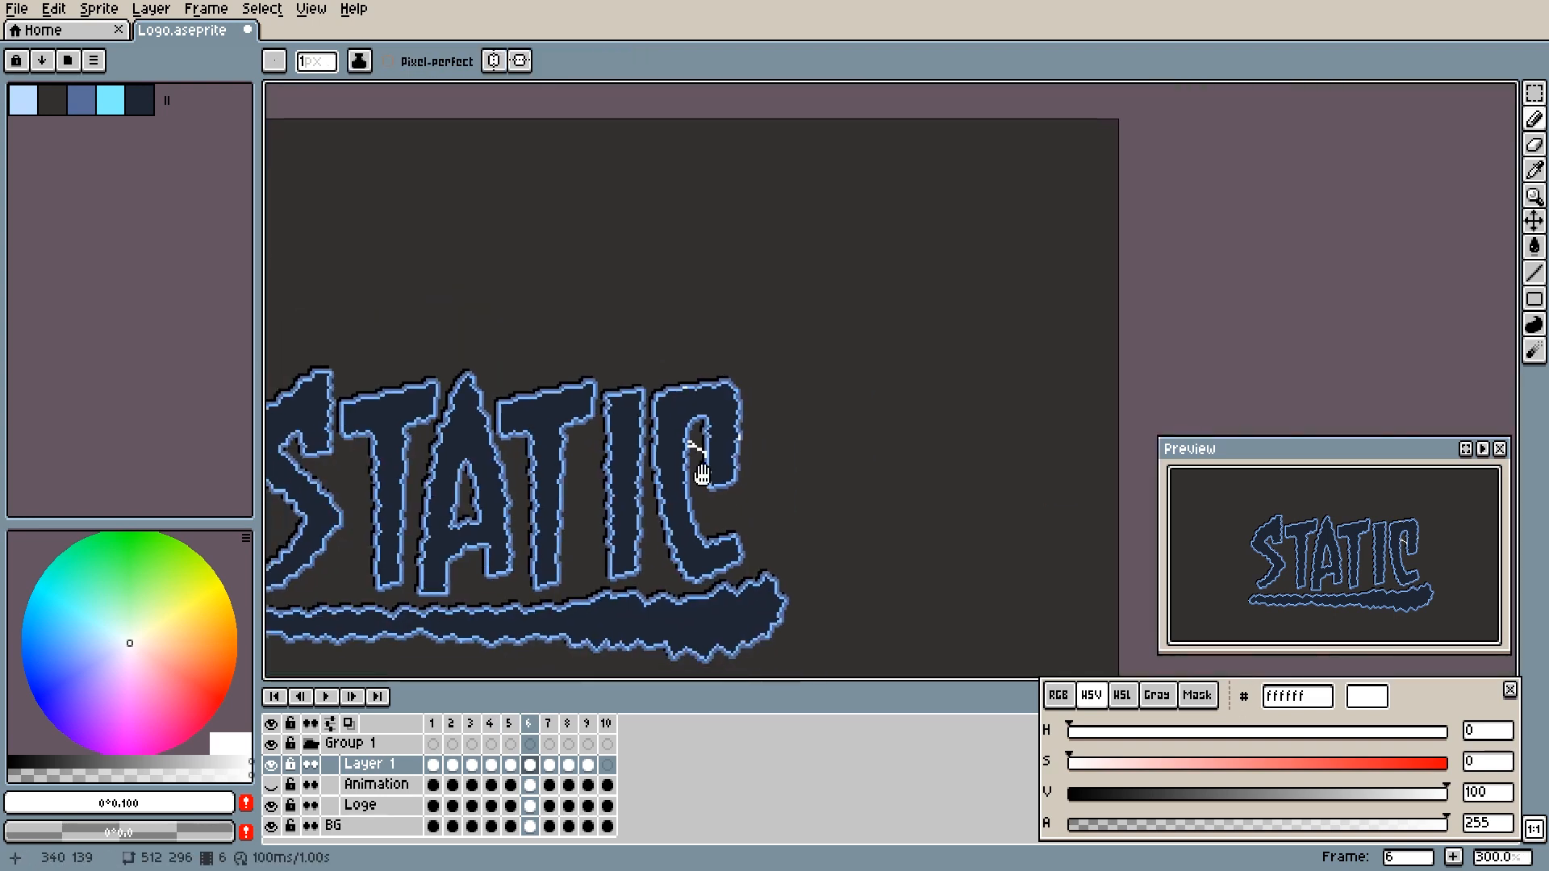
key("Return")
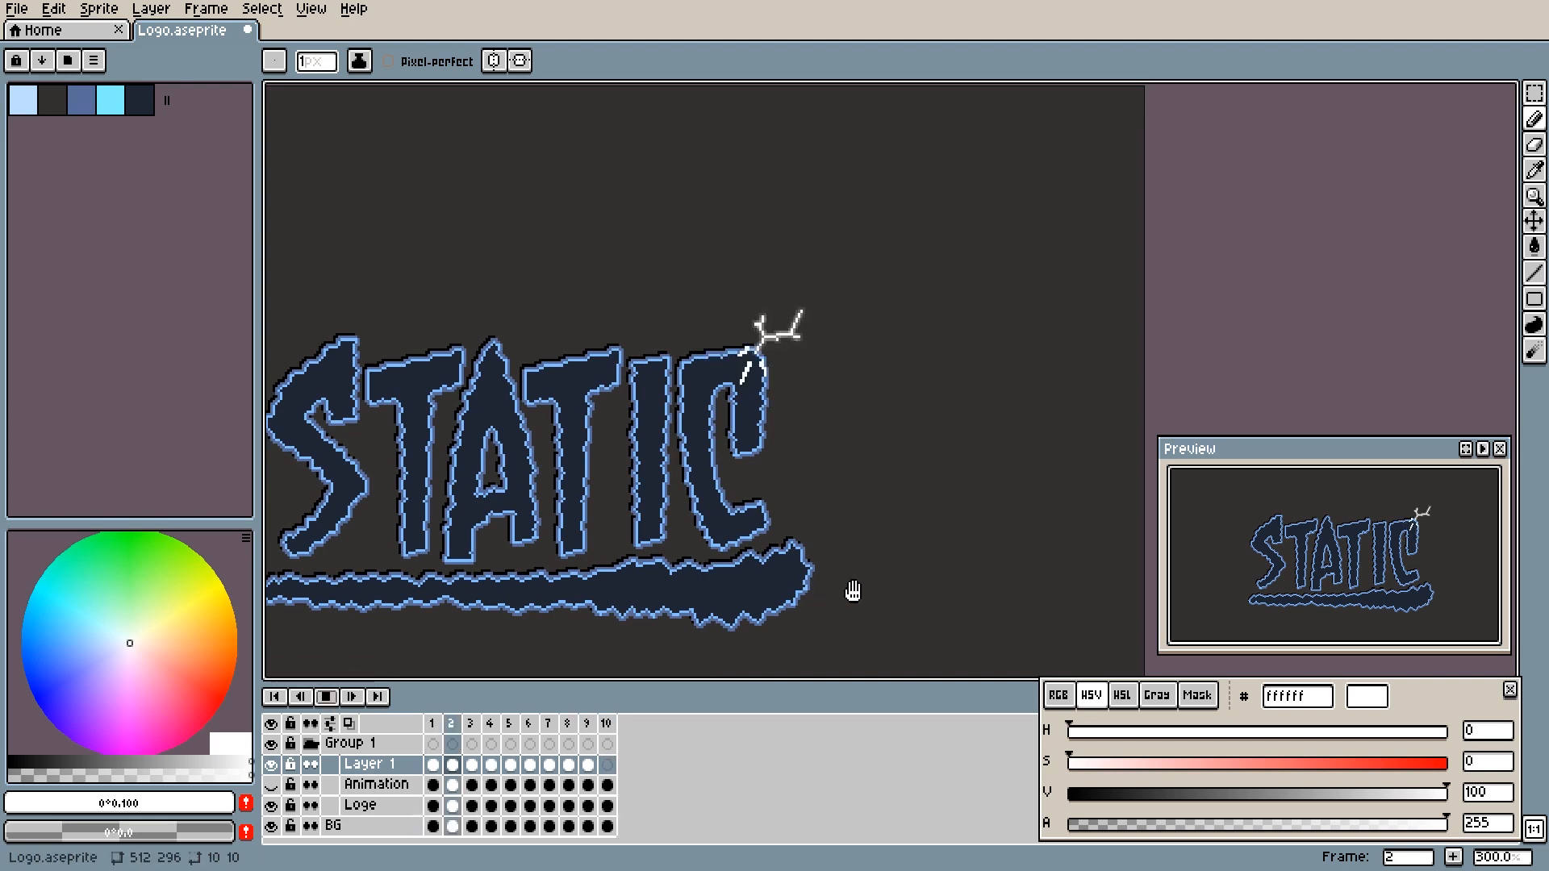
scroll(852, 591, "down", 2)
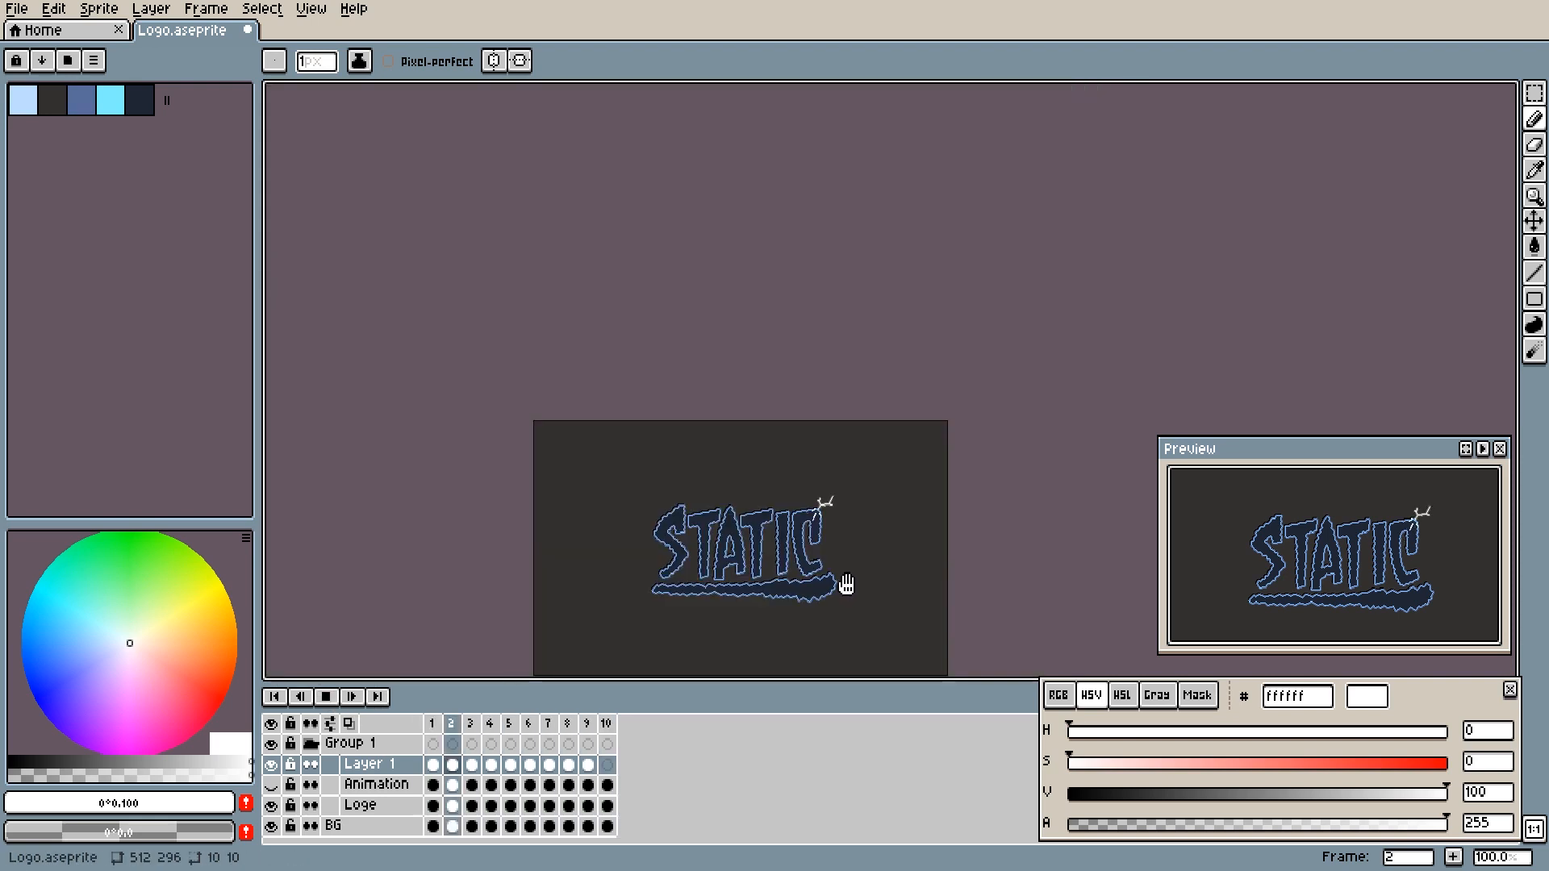
left_click_drag(847, 585, 835, 500)
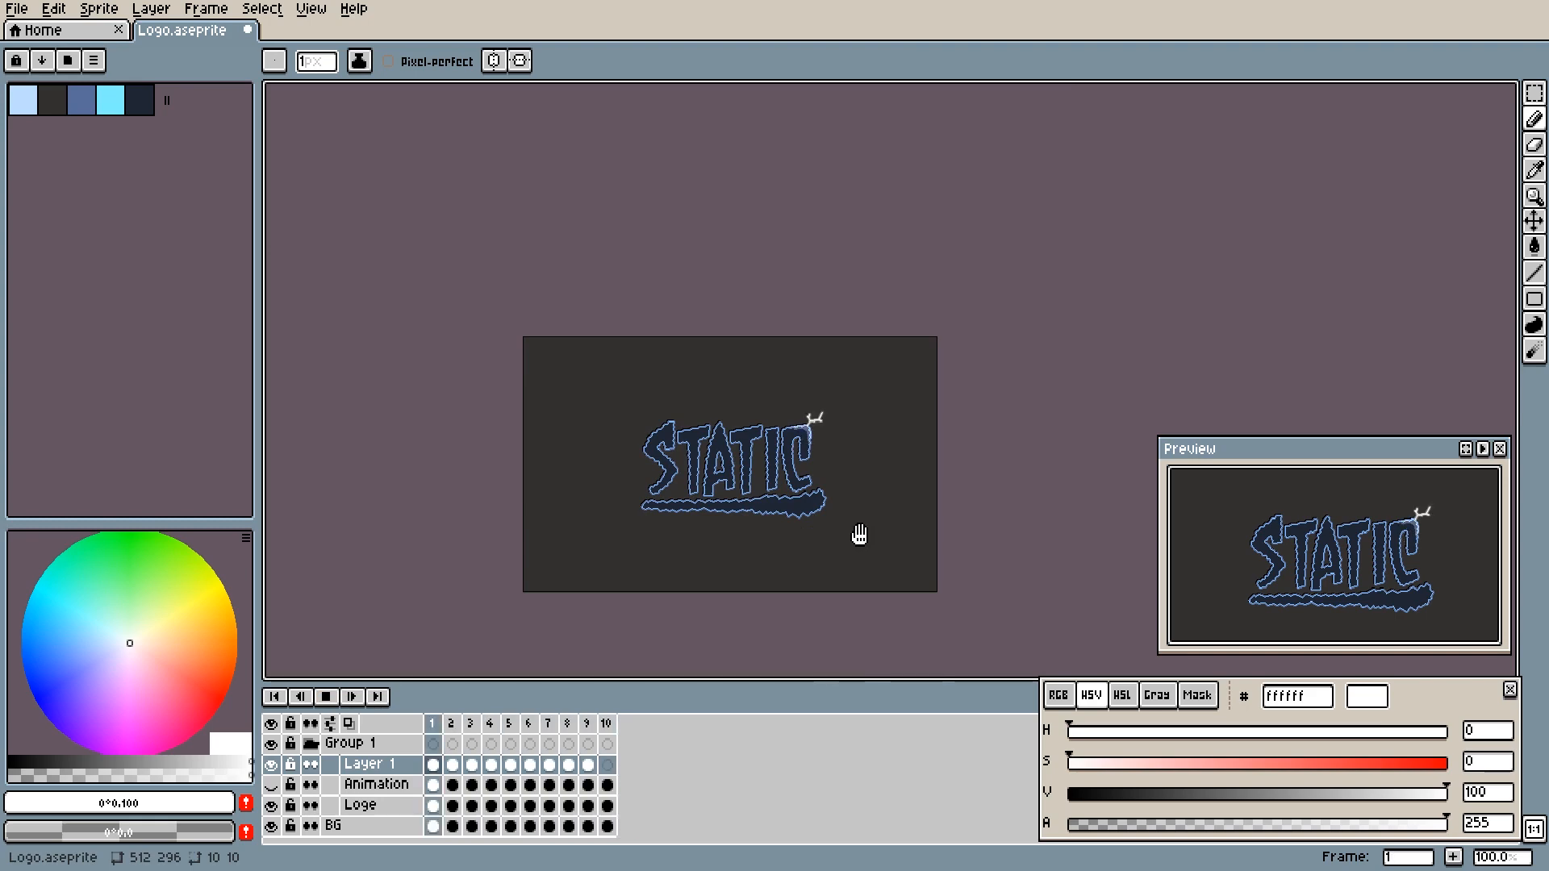
left_click(327, 696)
- Step back and forth through frames 3 to 6 to compare the fading arc close up, especially between frames 4 and 5
scroll(675, 554, "up", 6)
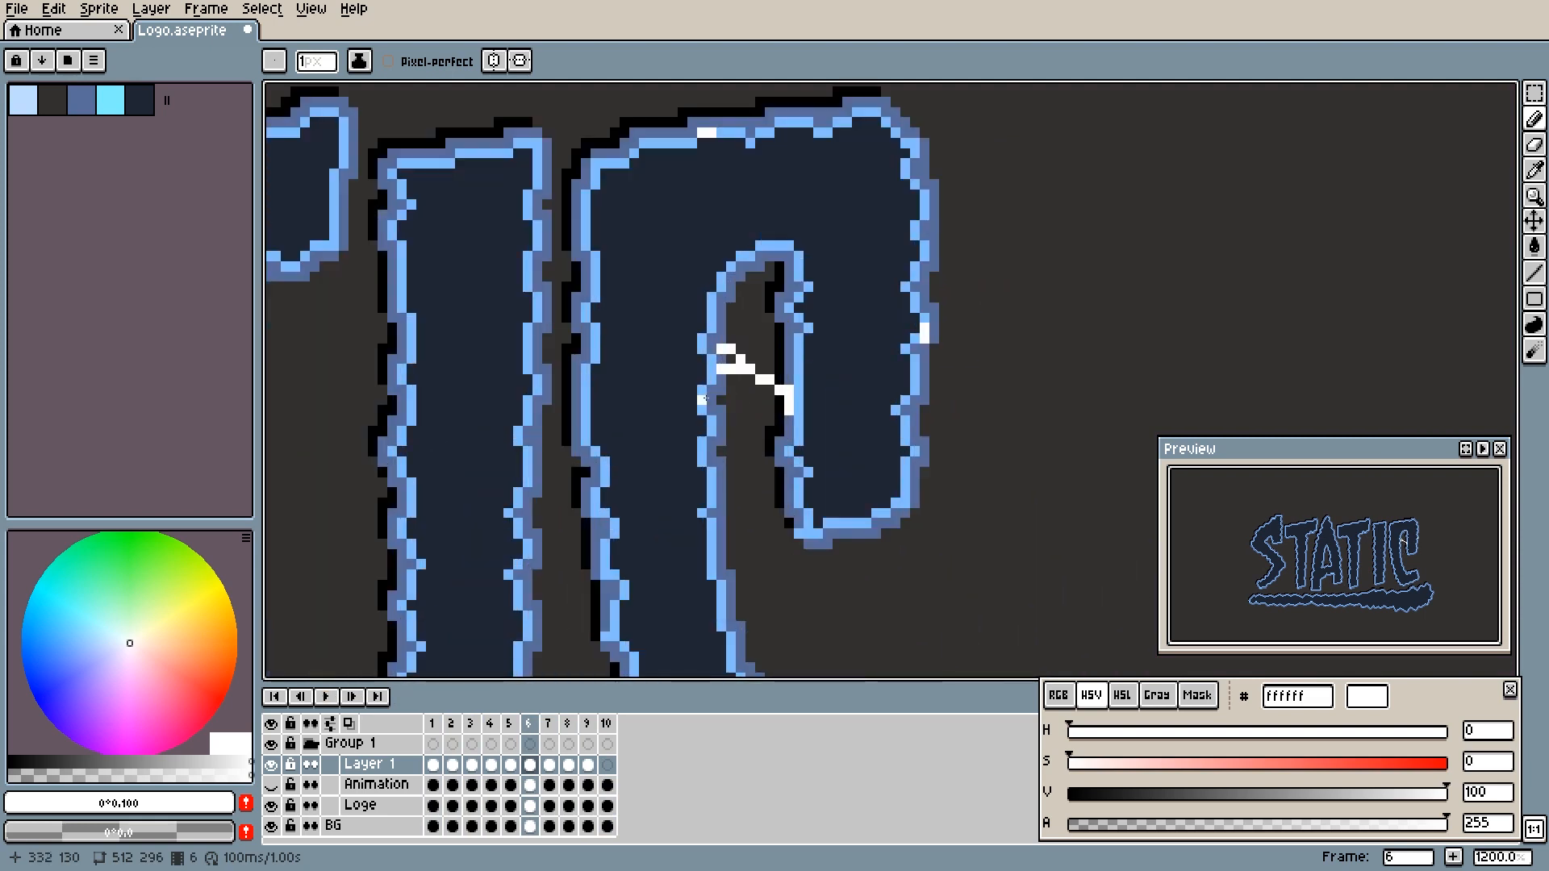
key("Left")
key("Left")
key("Left")
key("Right")
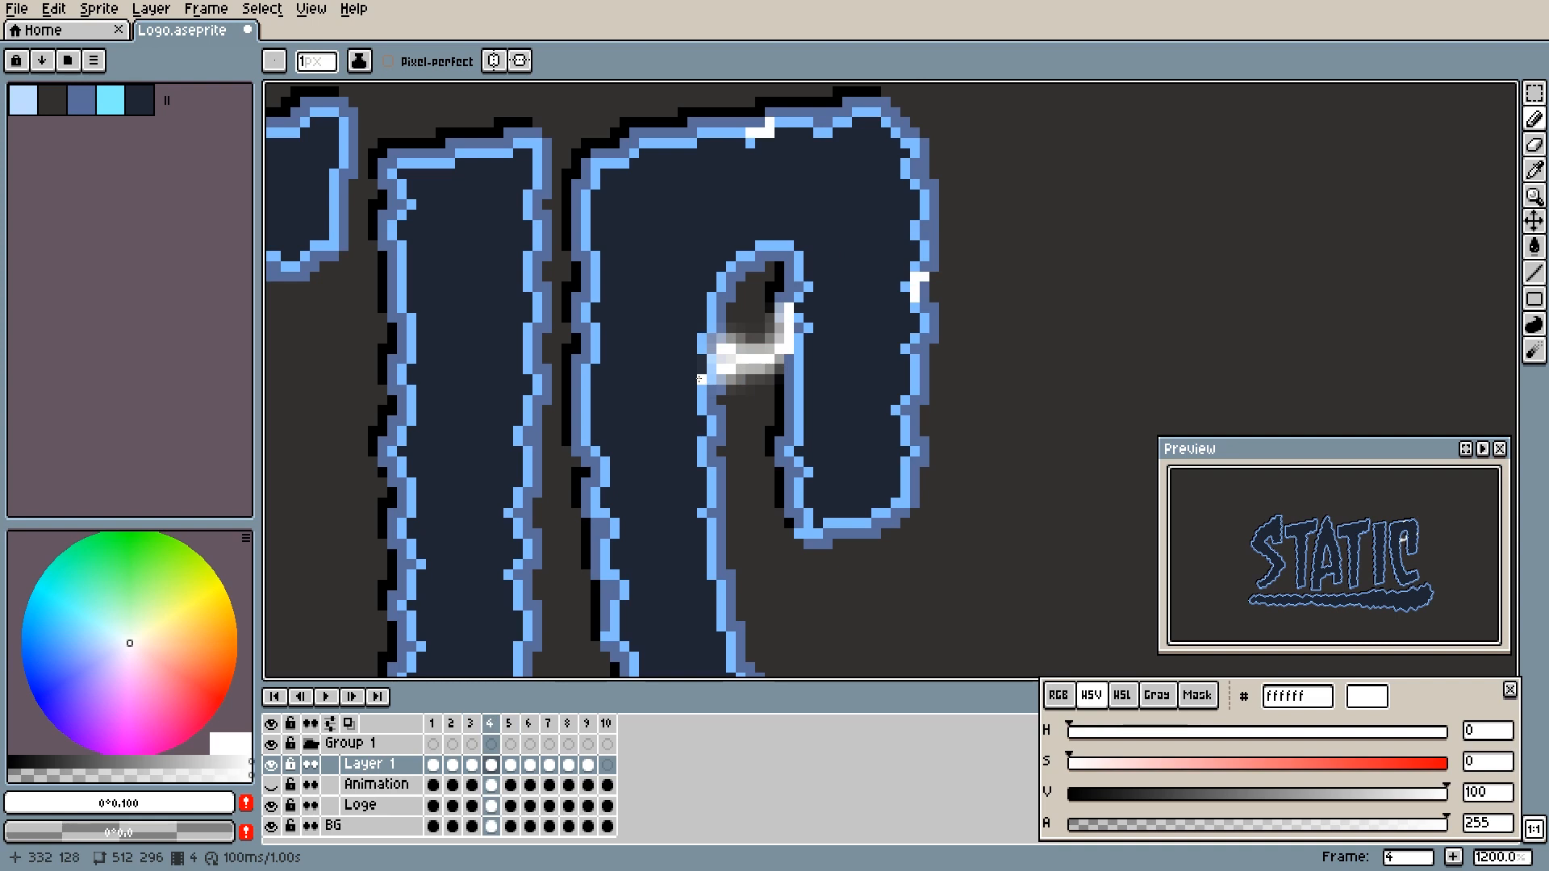
key("Right")
key("Left")
key("Right")
key("Left")
key("Right")
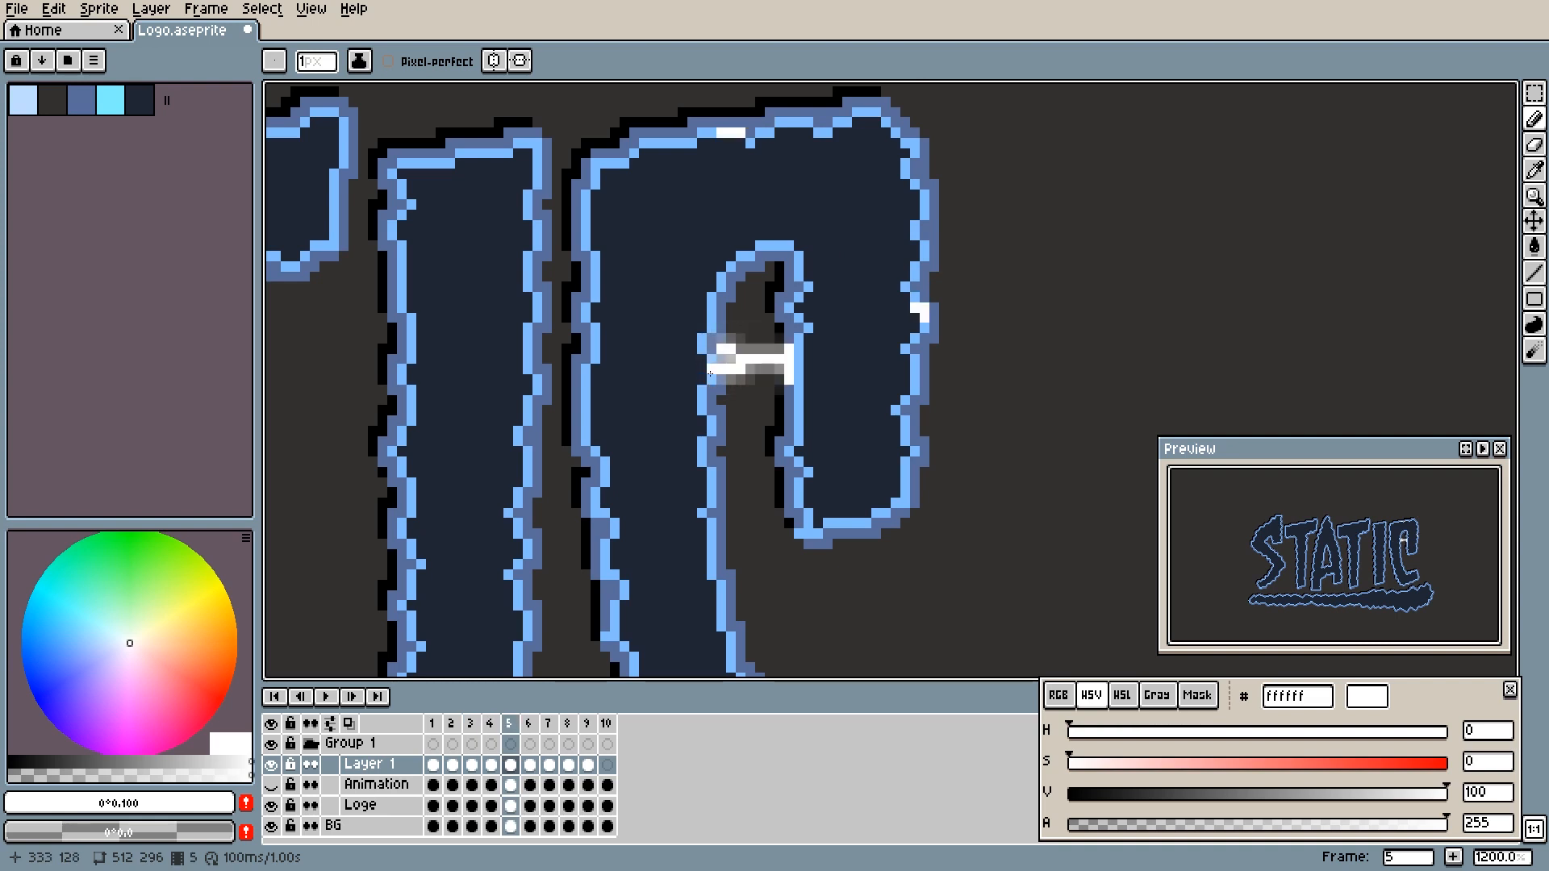
key("Left")
key("Right")
- Draw a short vertical white spark on the C's inner left edge, just below the arc in frame 5
left_click(708, 377)
left_click_drag(707, 389, 707, 416)
key("ctrl+z")
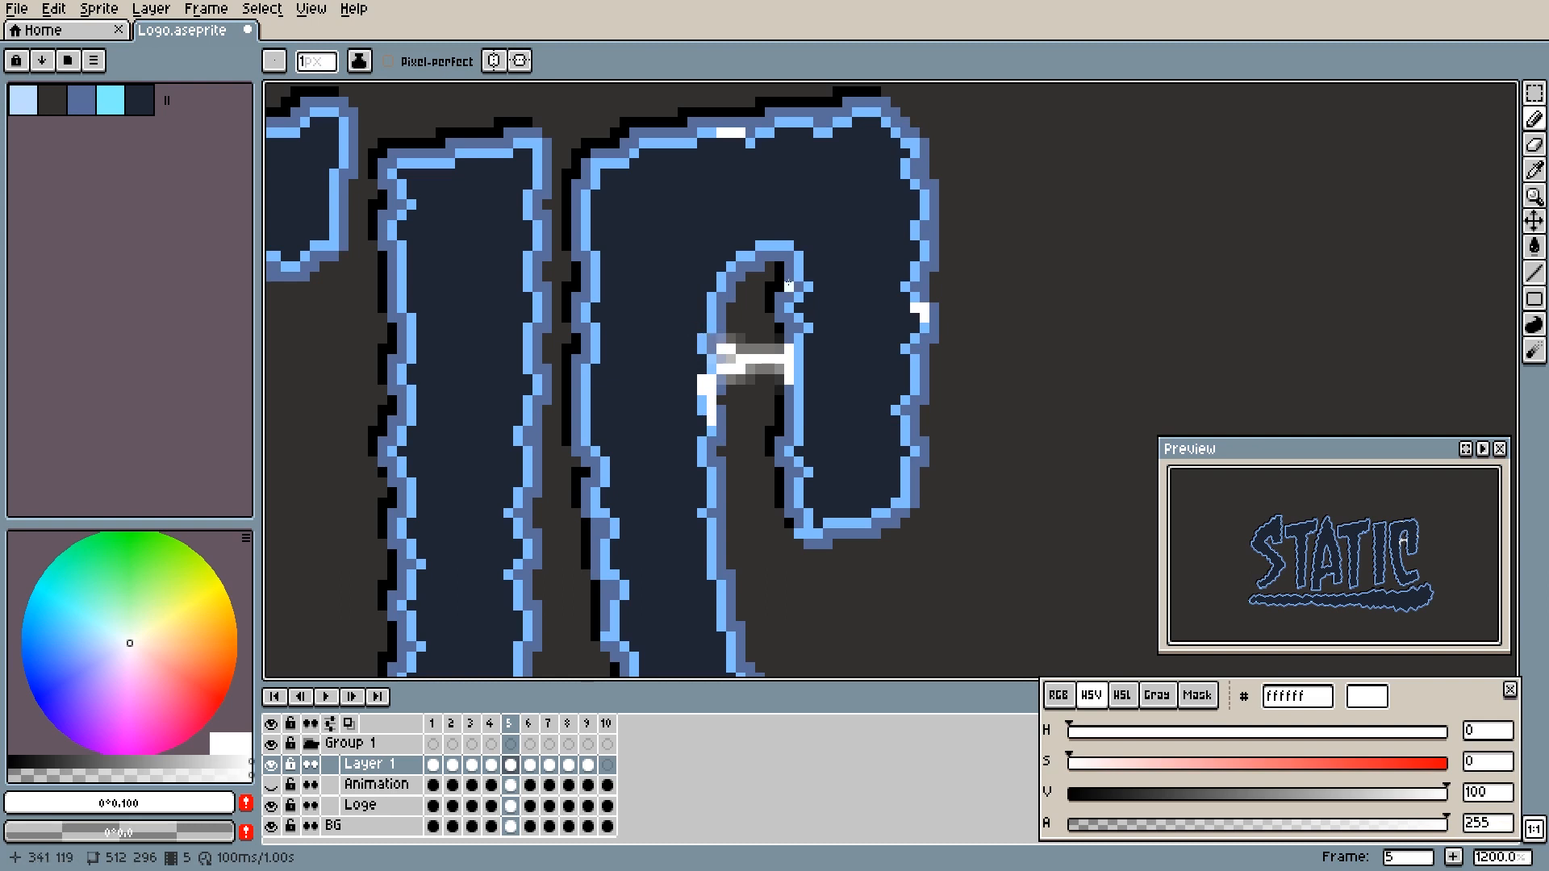
- Step through frames 1 to 6 to examine how the sparks and arc progress around the C
key("comma")
key("comma")
key("comma")
key("comma")
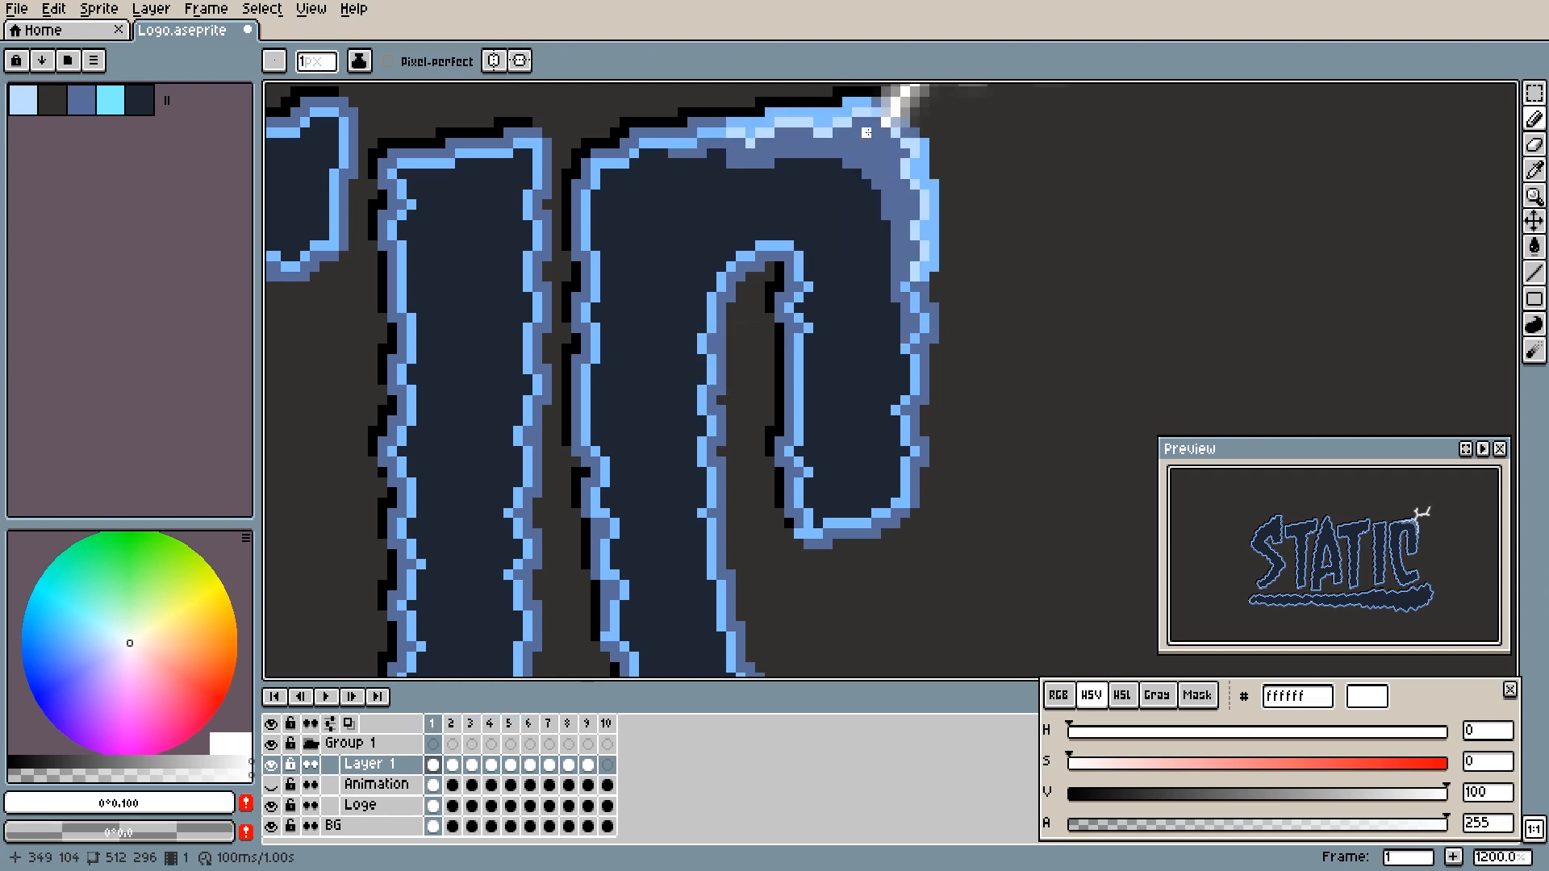
key("period")
key("period")
key("period")
key("period")
key("comma")
key("comma")
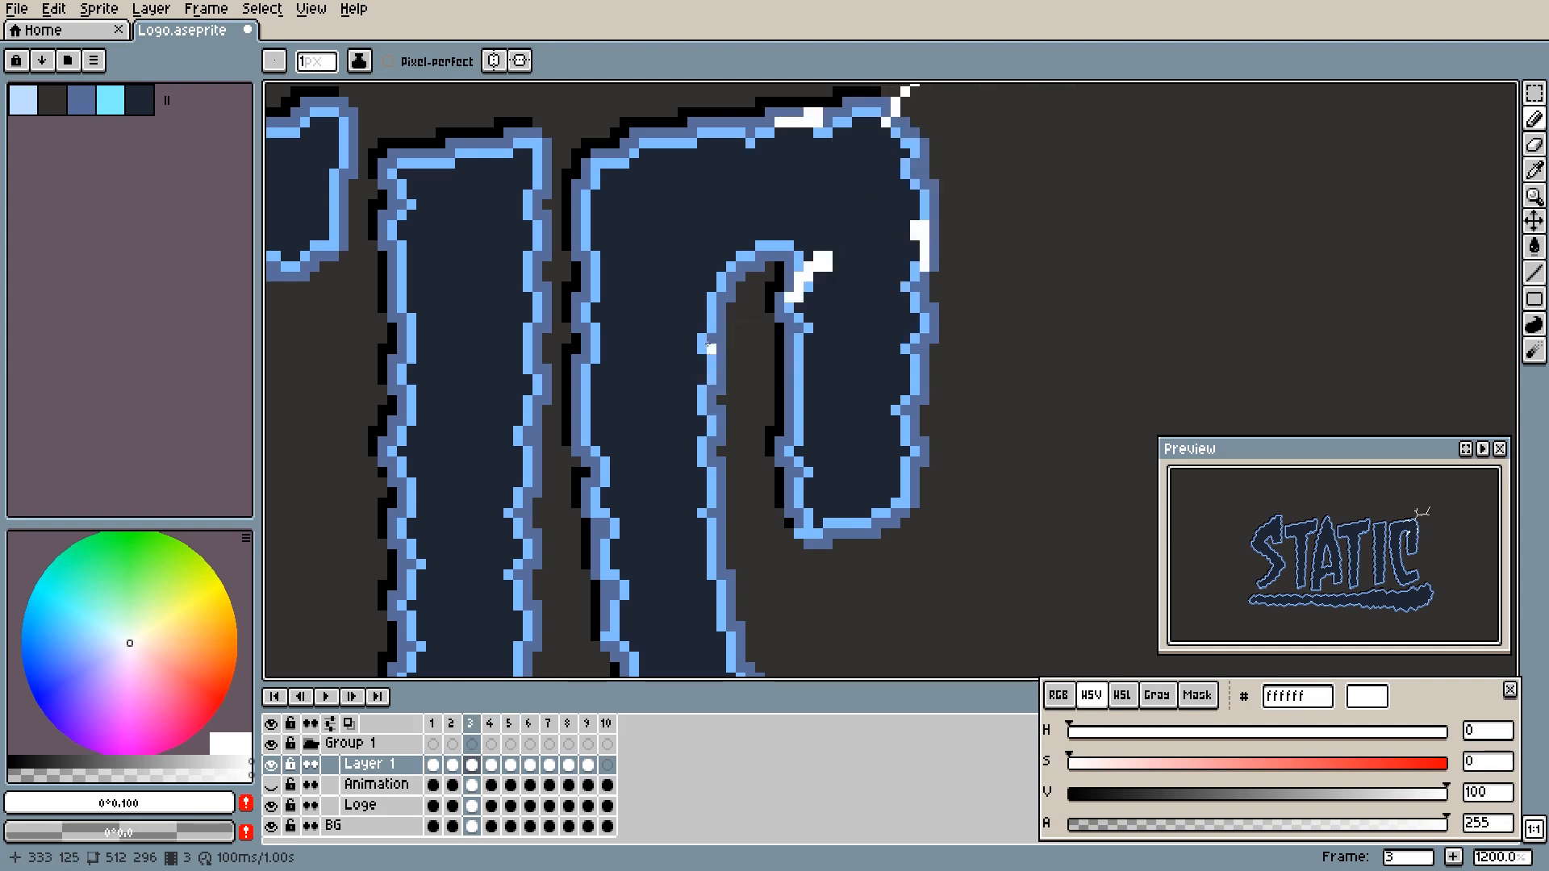
key("period")
key("period")
key("period")
key("comma")
key("comma")
key("period")
- Fill out the lower end of the frame 5 spark and draw its continuation further down the inner left edge in frame 6
left_click(703, 422)
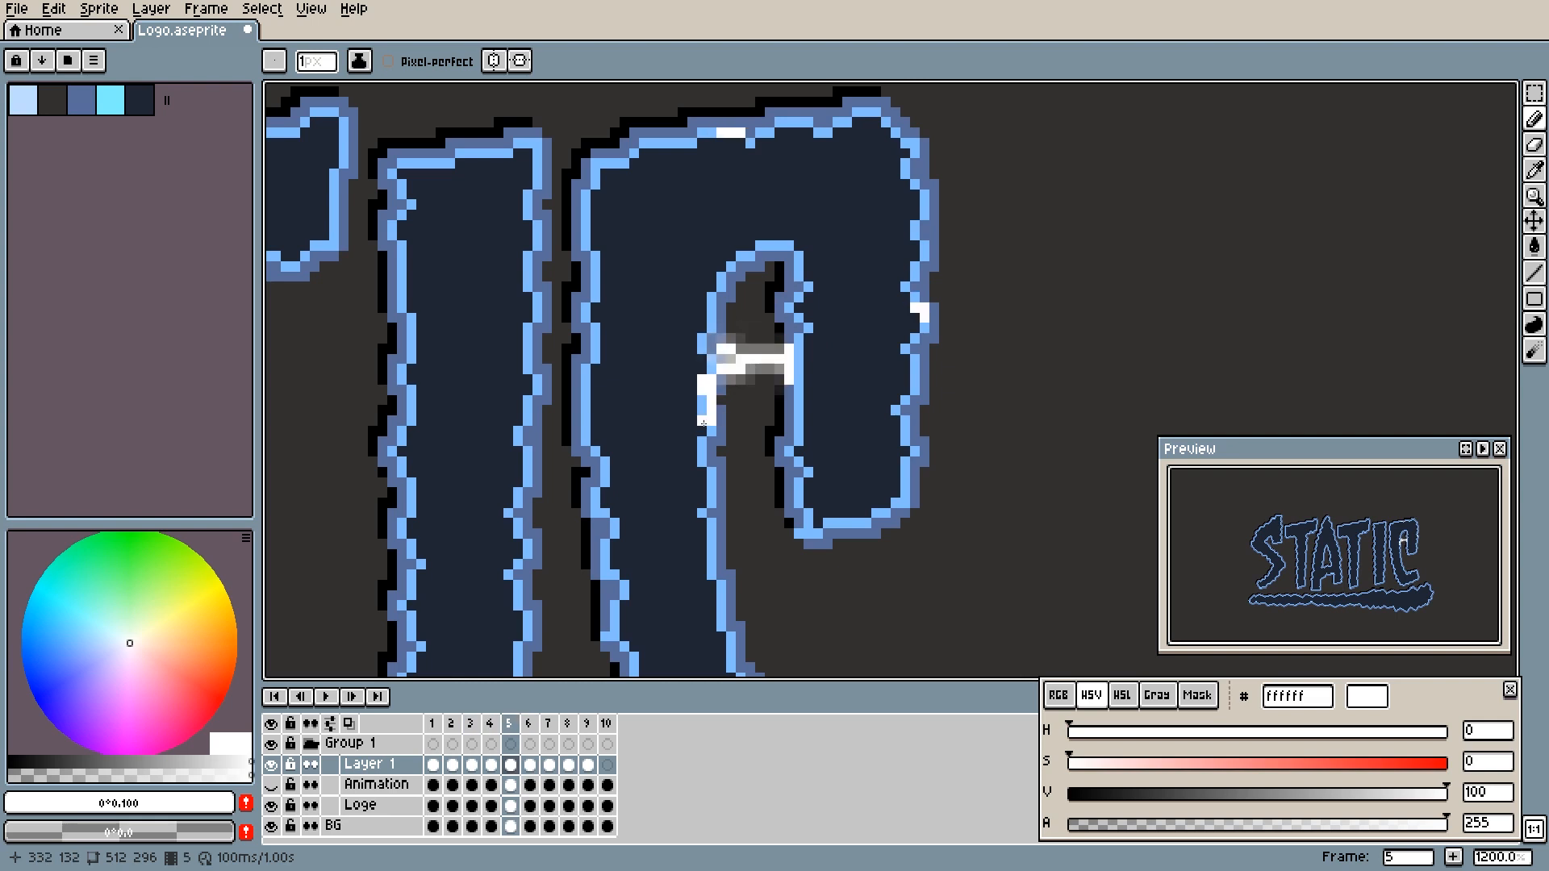
key("period")
left_click_drag(710, 432, 703, 462)
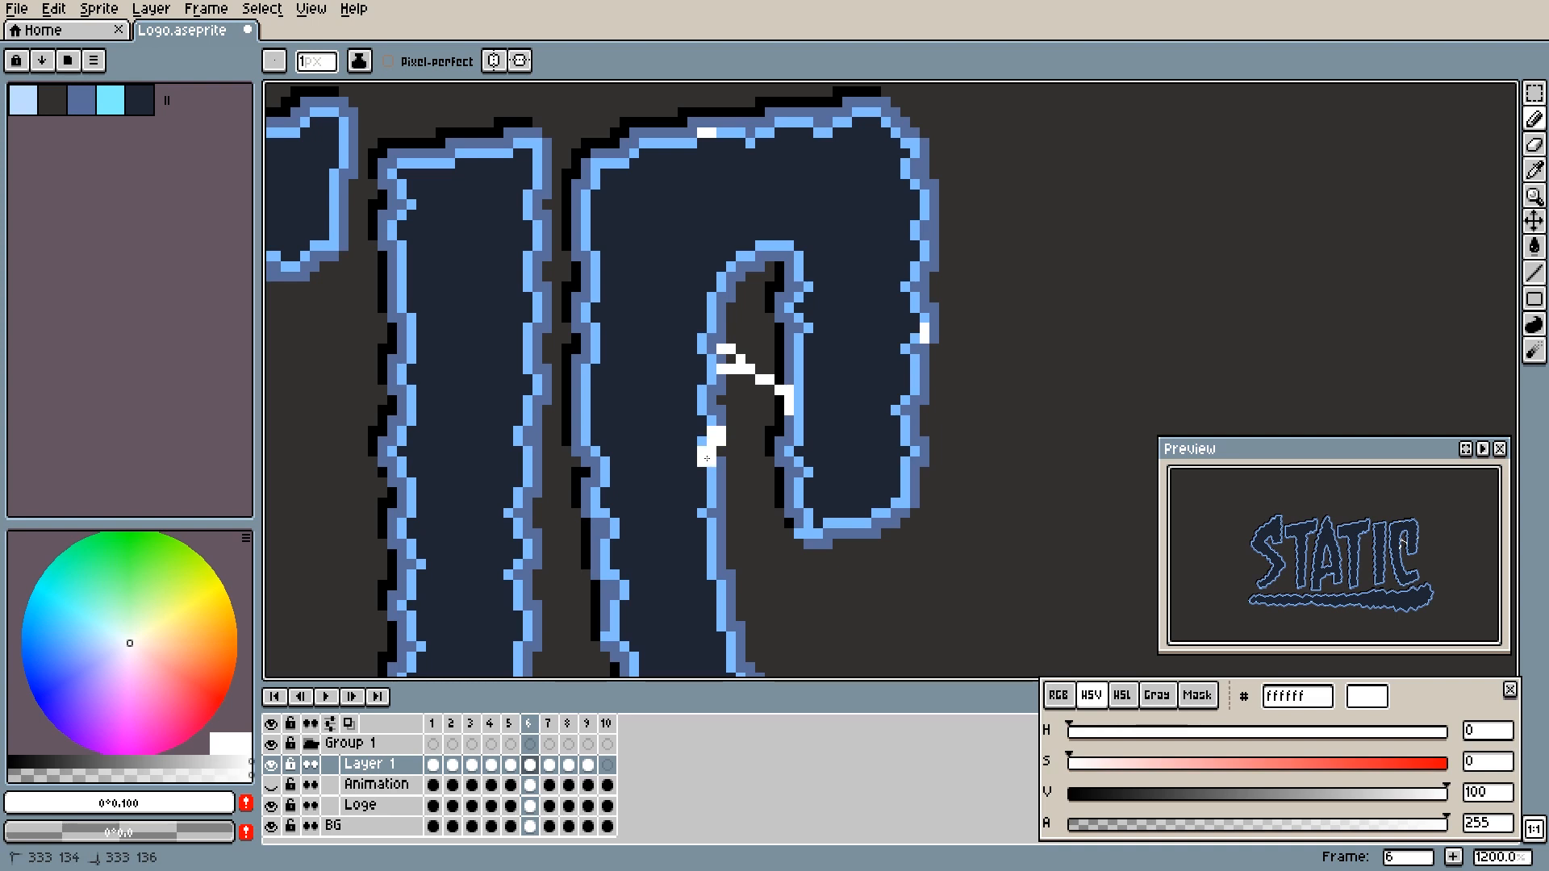
key("v")
key("ctrl+z")
key("ctrl+z")
mouse_move(711, 431)
left_mouse_down()
mouse_move(710, 461)
mouse_move(717, 431)
left_mouse_up()
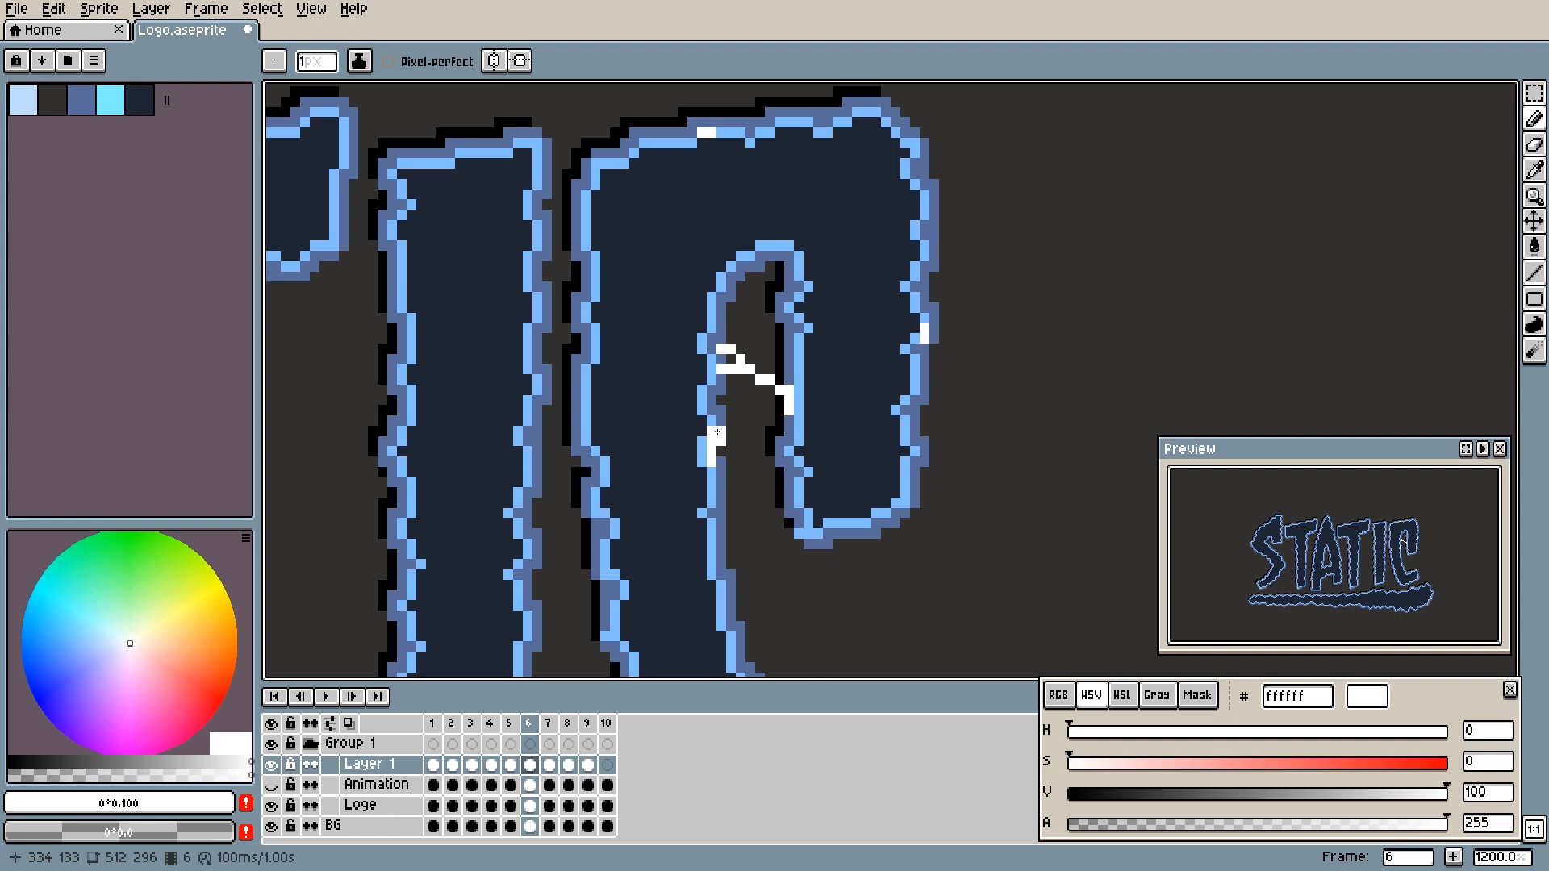
left_click(709, 473)
- Draw short white sparks progressively lower on the C's inner left edge in frames 7 and 8
key("period")
left_click(711, 471)
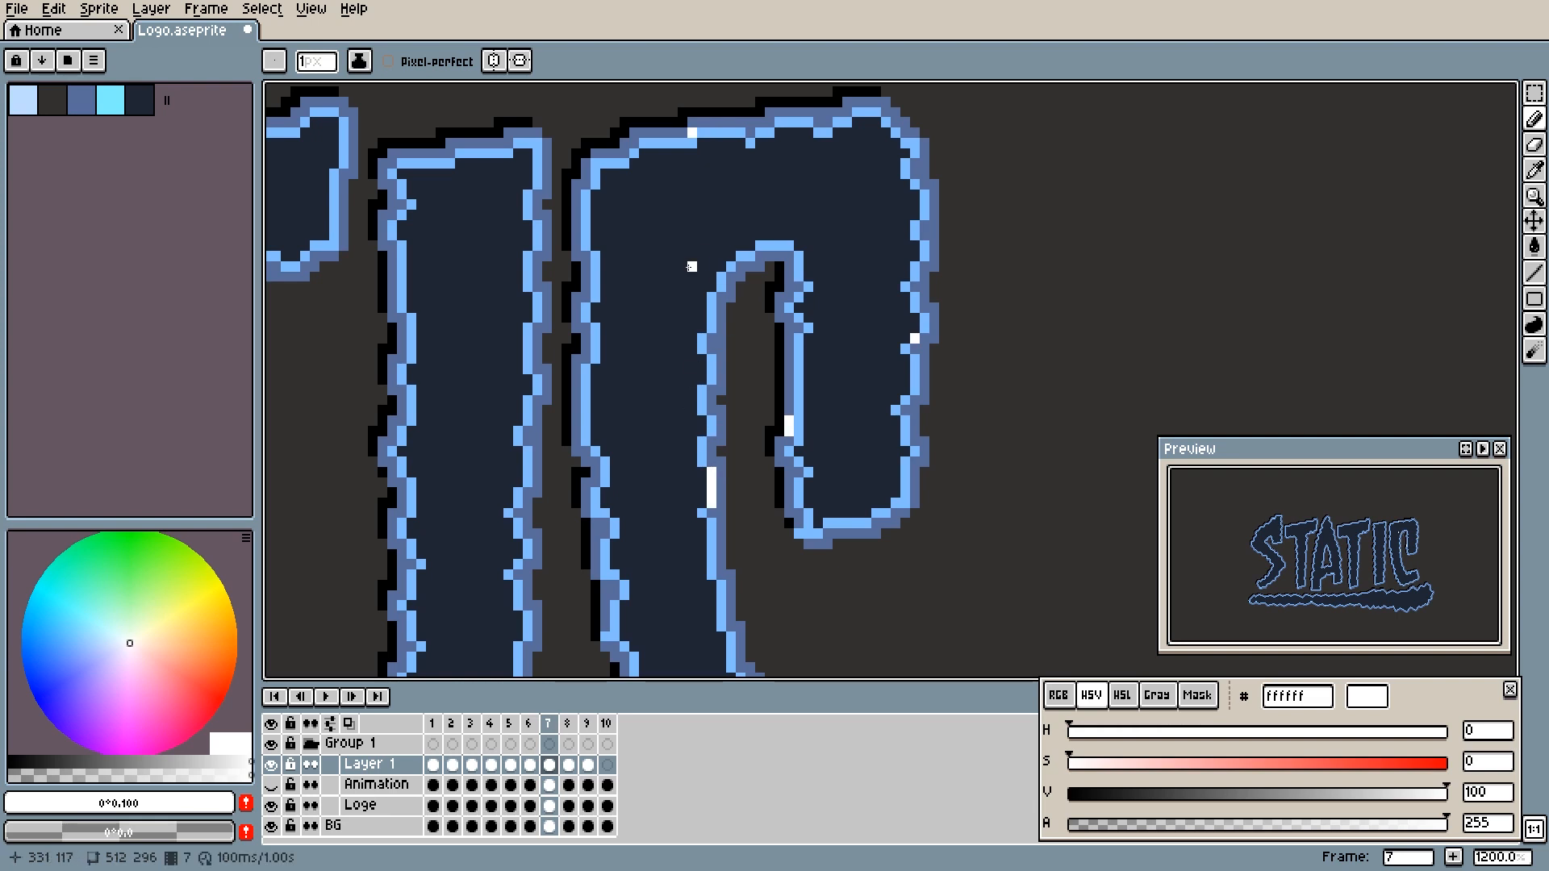
left_click_drag(726, 510, 669, 460)
key("Right")
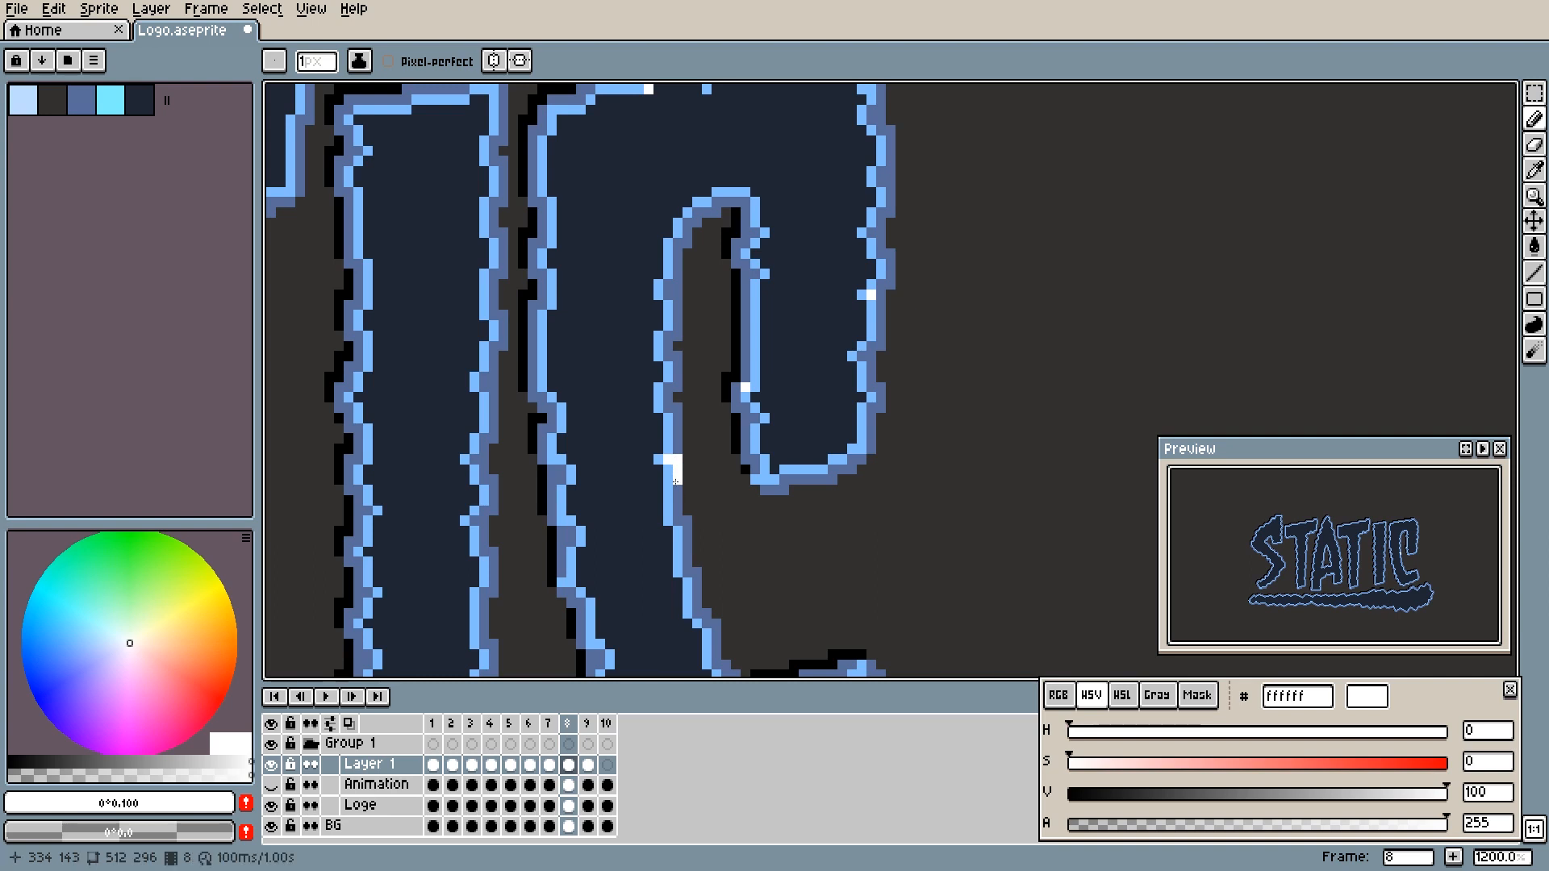
- Continue the spark down the C's inner left edge in frame 9 and reduce it to a single white pixel in frame 1
key("Right")
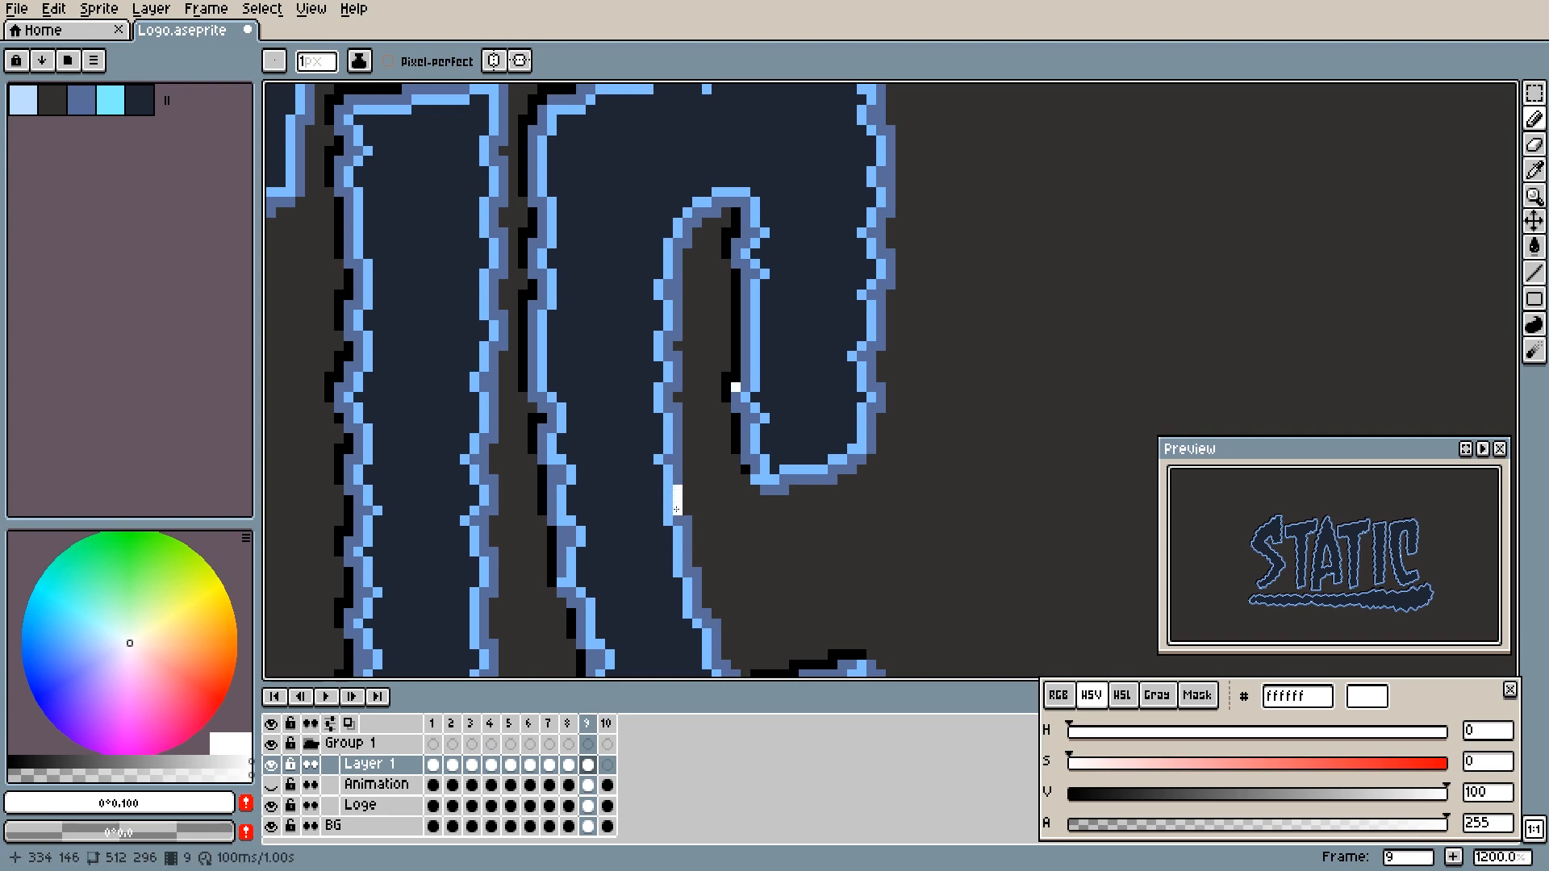
key("Right")
key("Right")
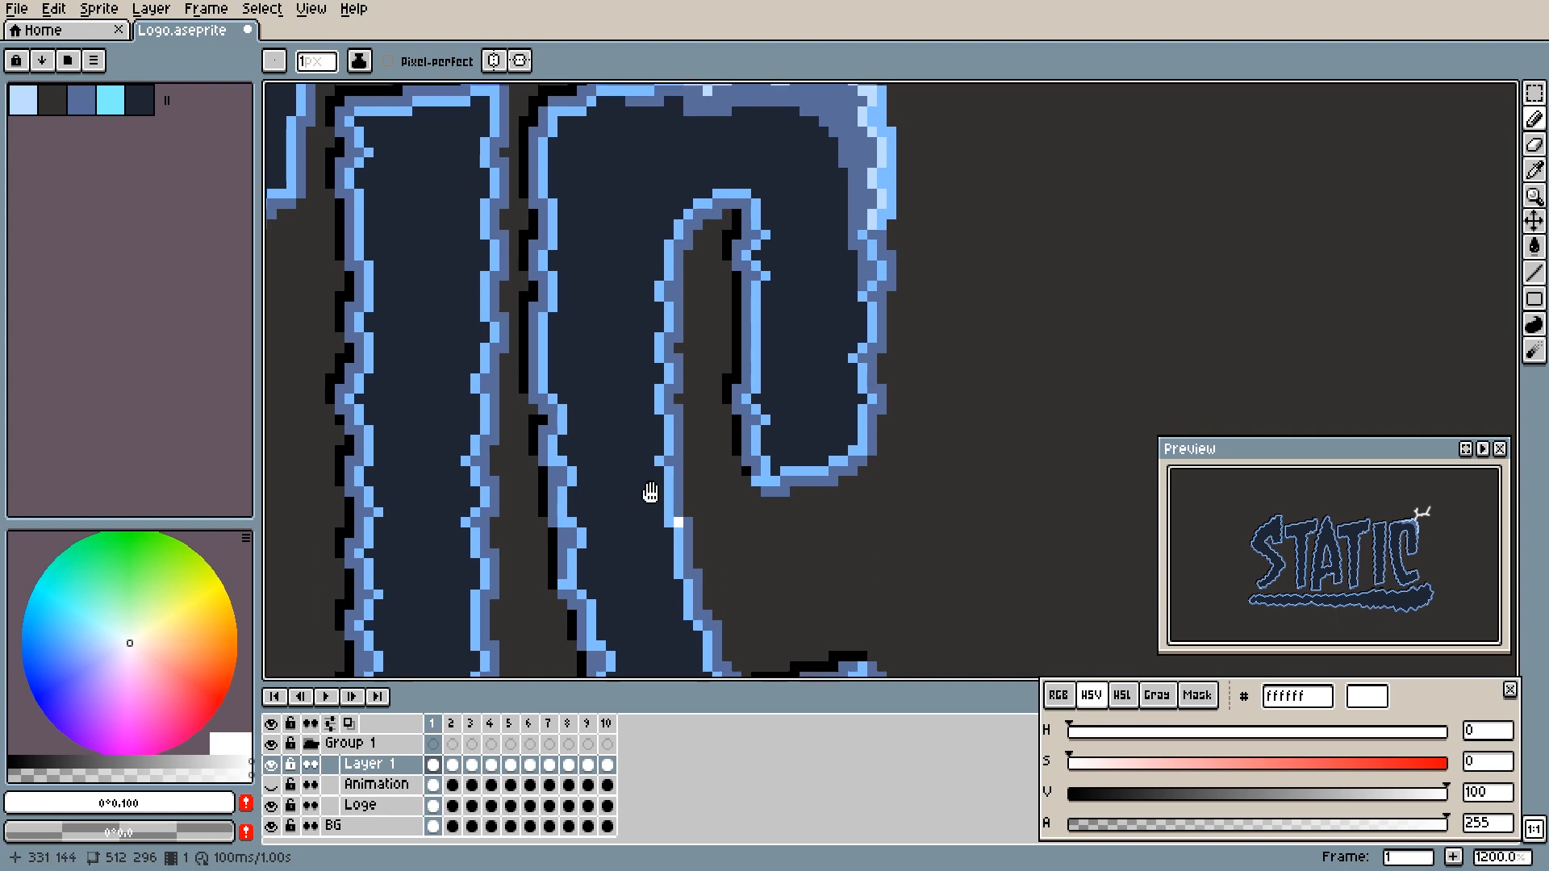
scroll(647, 500, "up", 2)
scroll(648, 519, "down", 2)
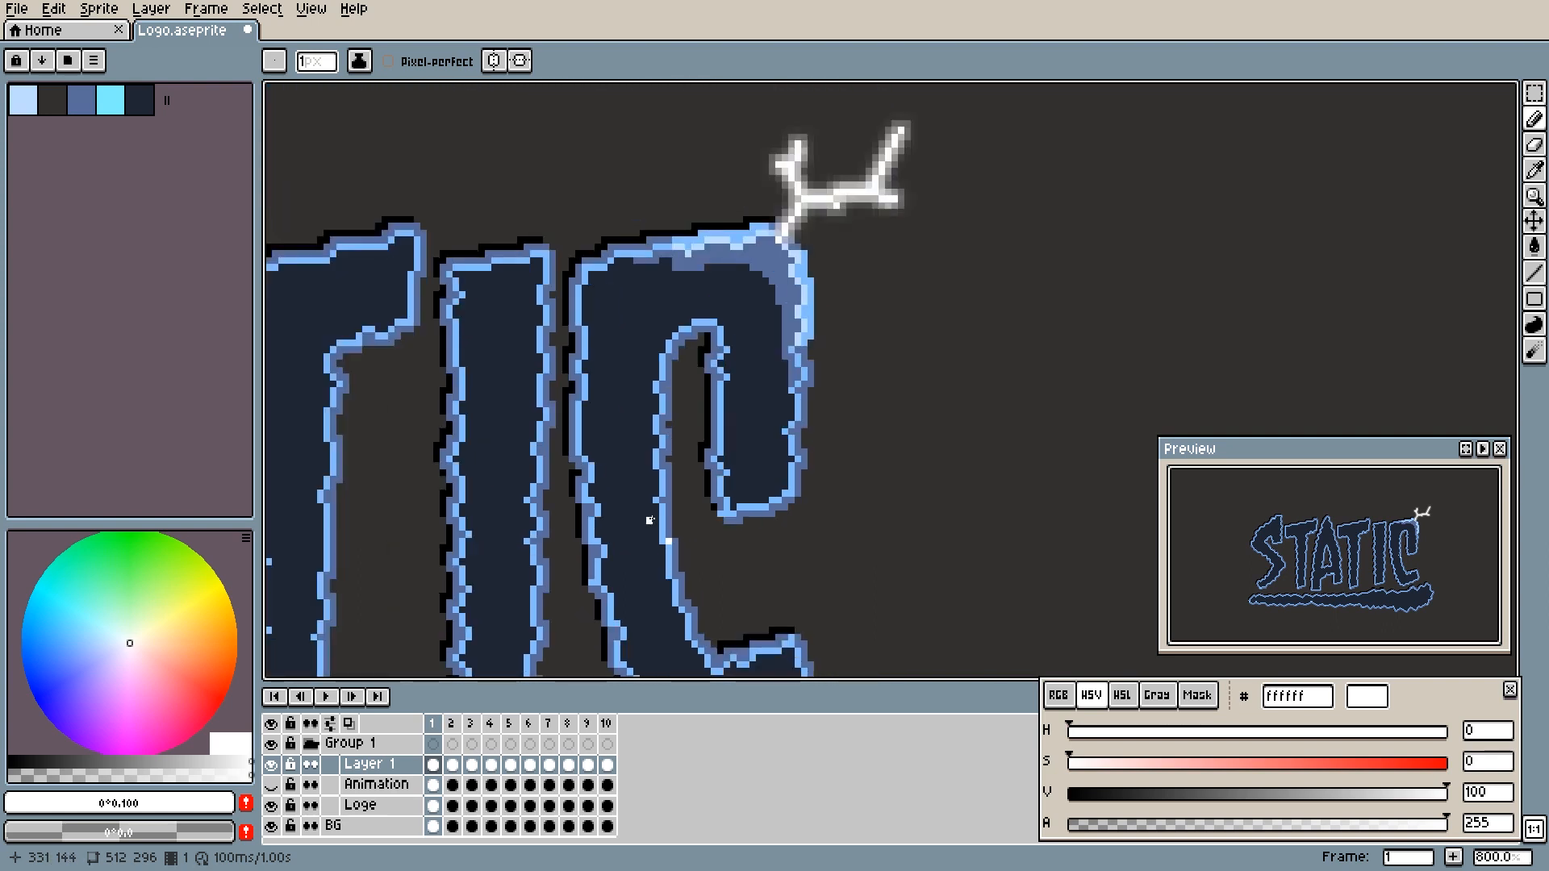
- Play back the animation with the whole logo in view to check how the lightning and sparks move around the C
key("Return")
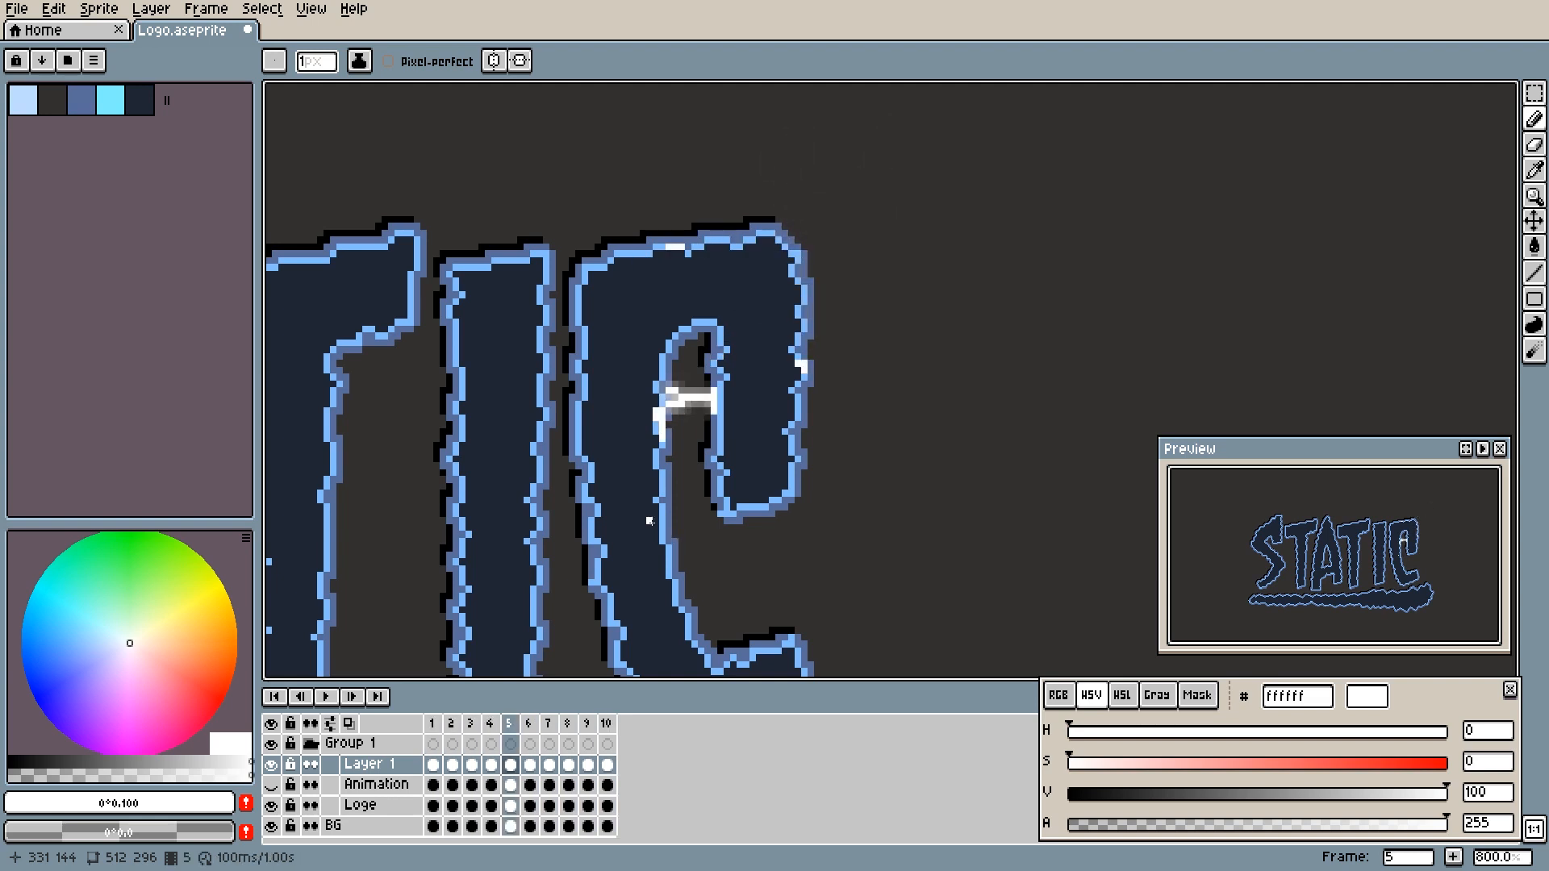
scroll(655, 546, "down", 2)
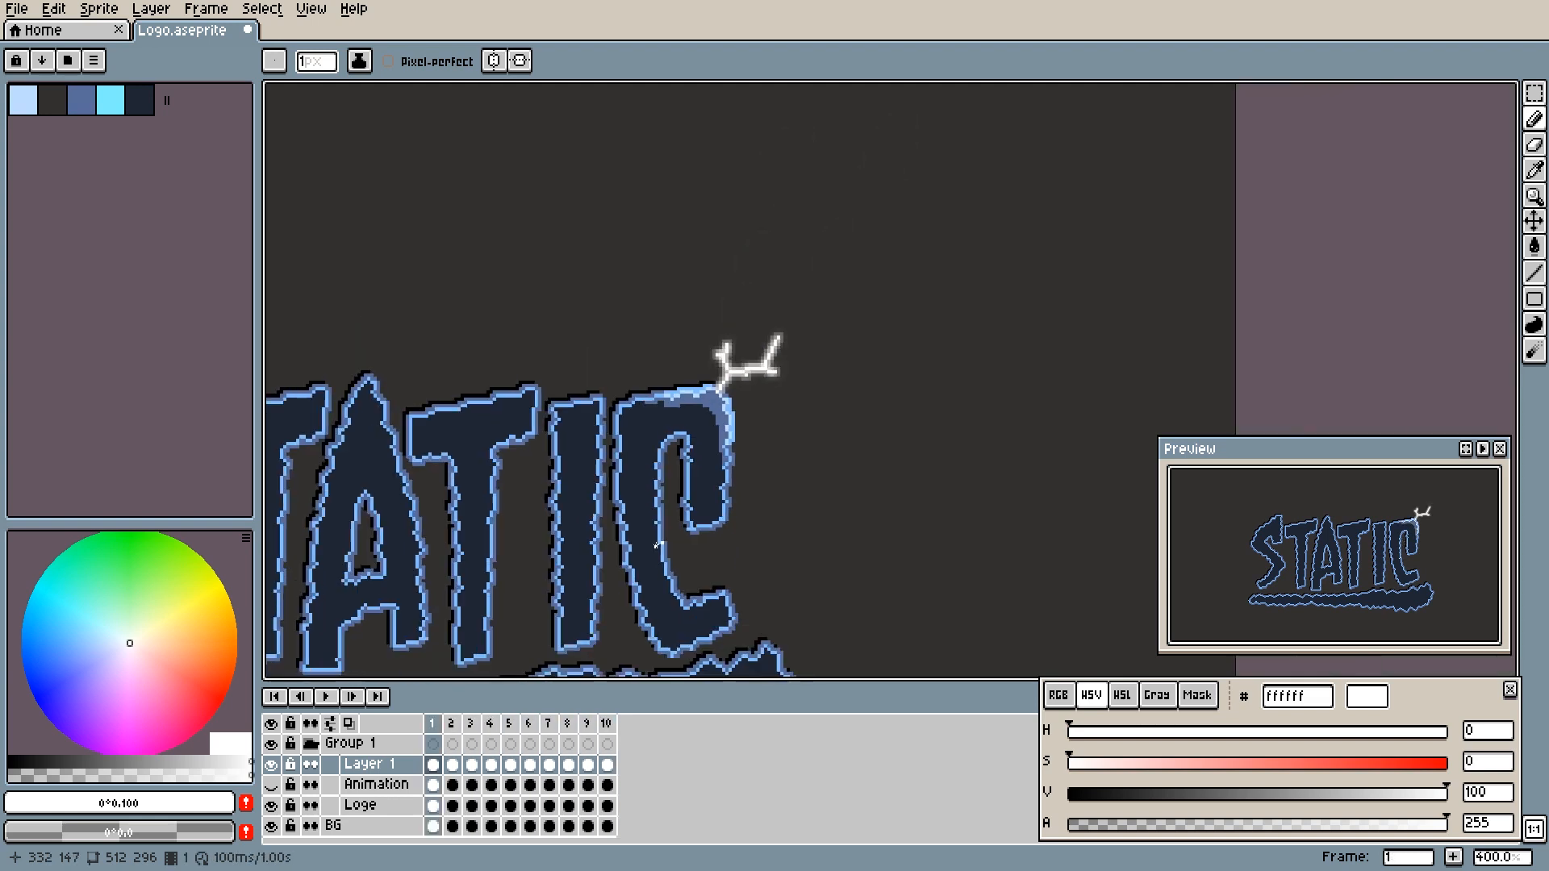
scroll(562, 575, "down", 4)
left_click_drag(551, 540, 621, 470)
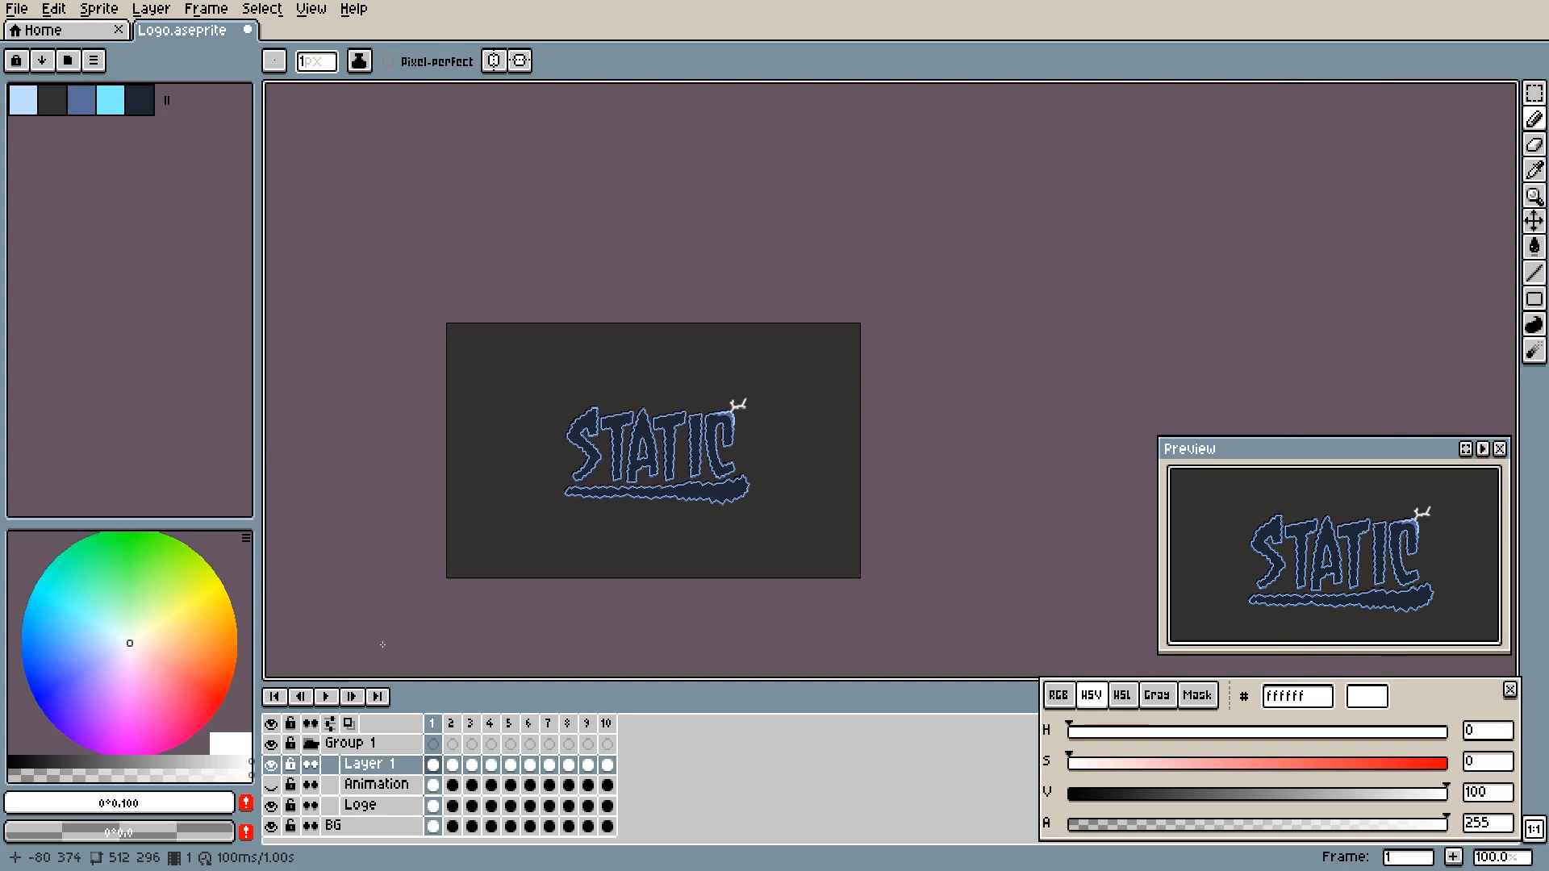
left_click(326, 697)
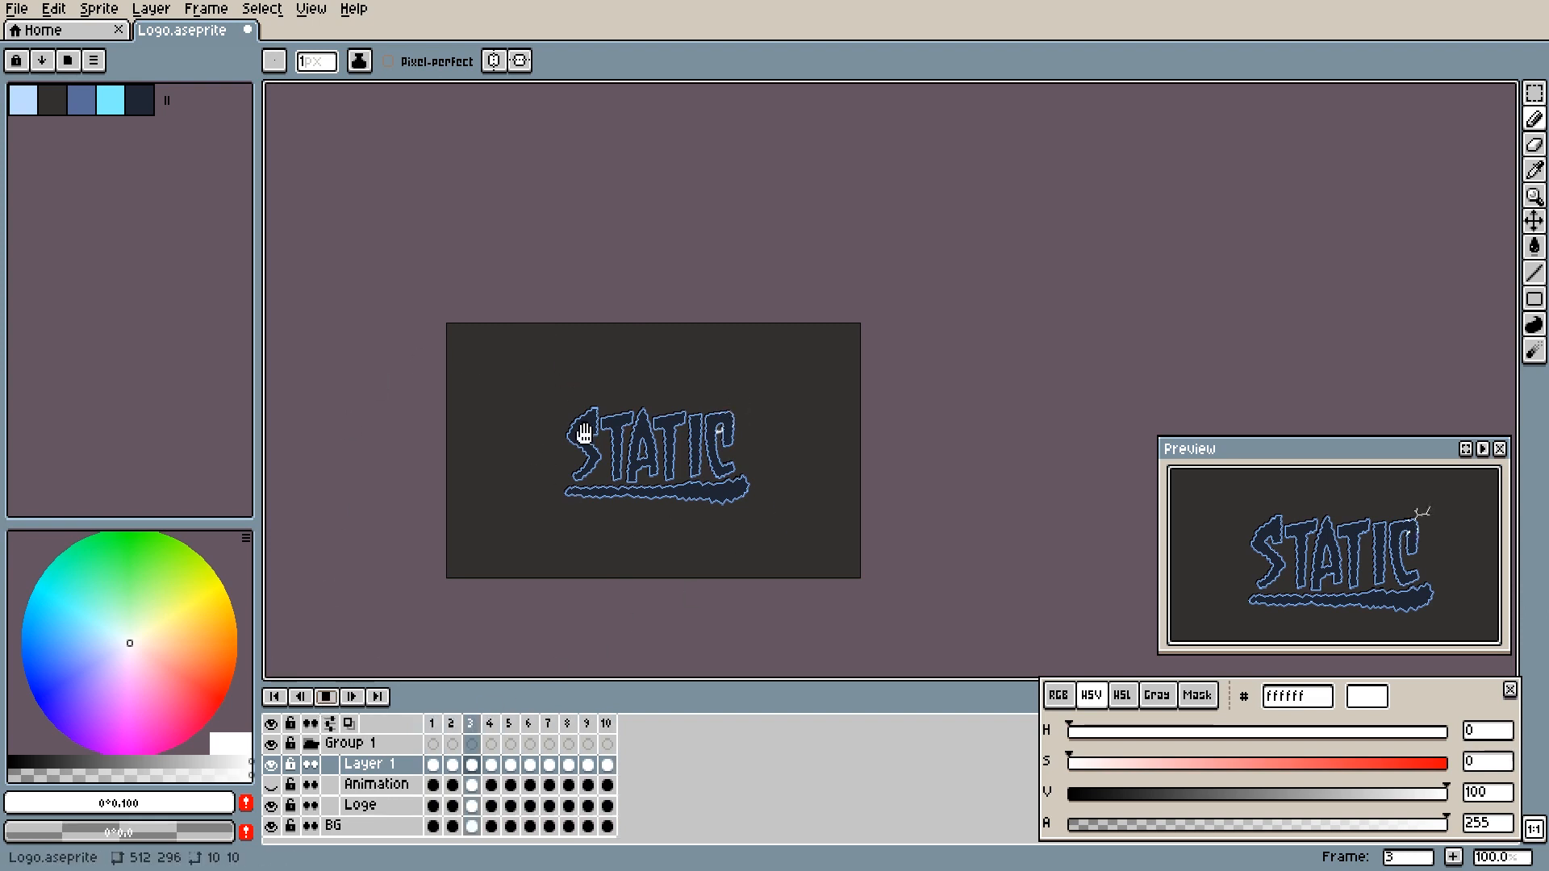
left_click(336, 695)
scroll(562, 503, "up", 2)
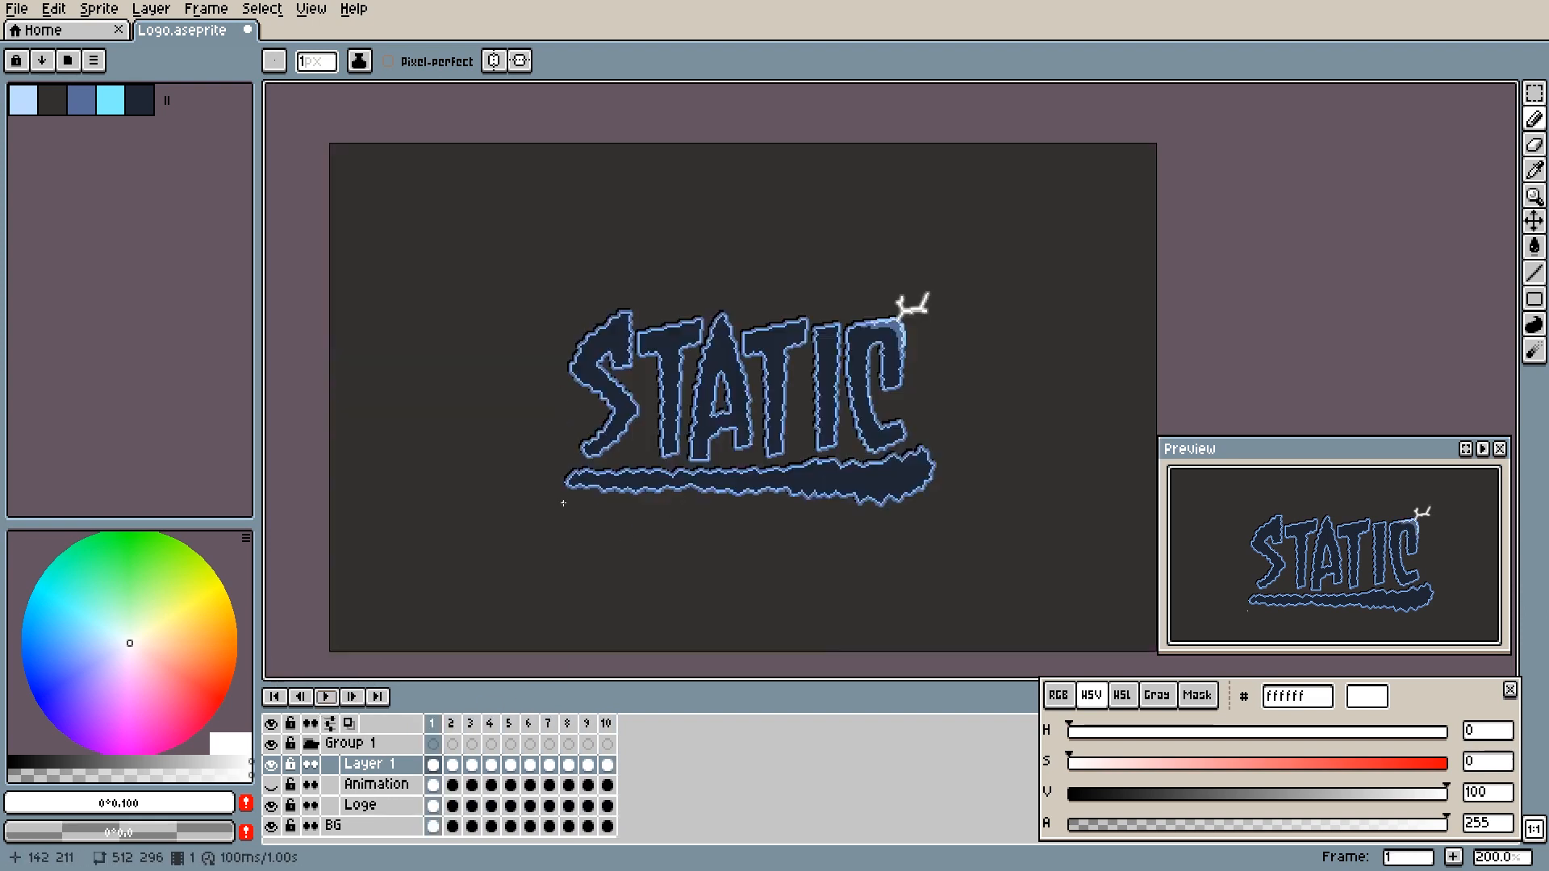
left_click_drag(725, 214, 646, 449)
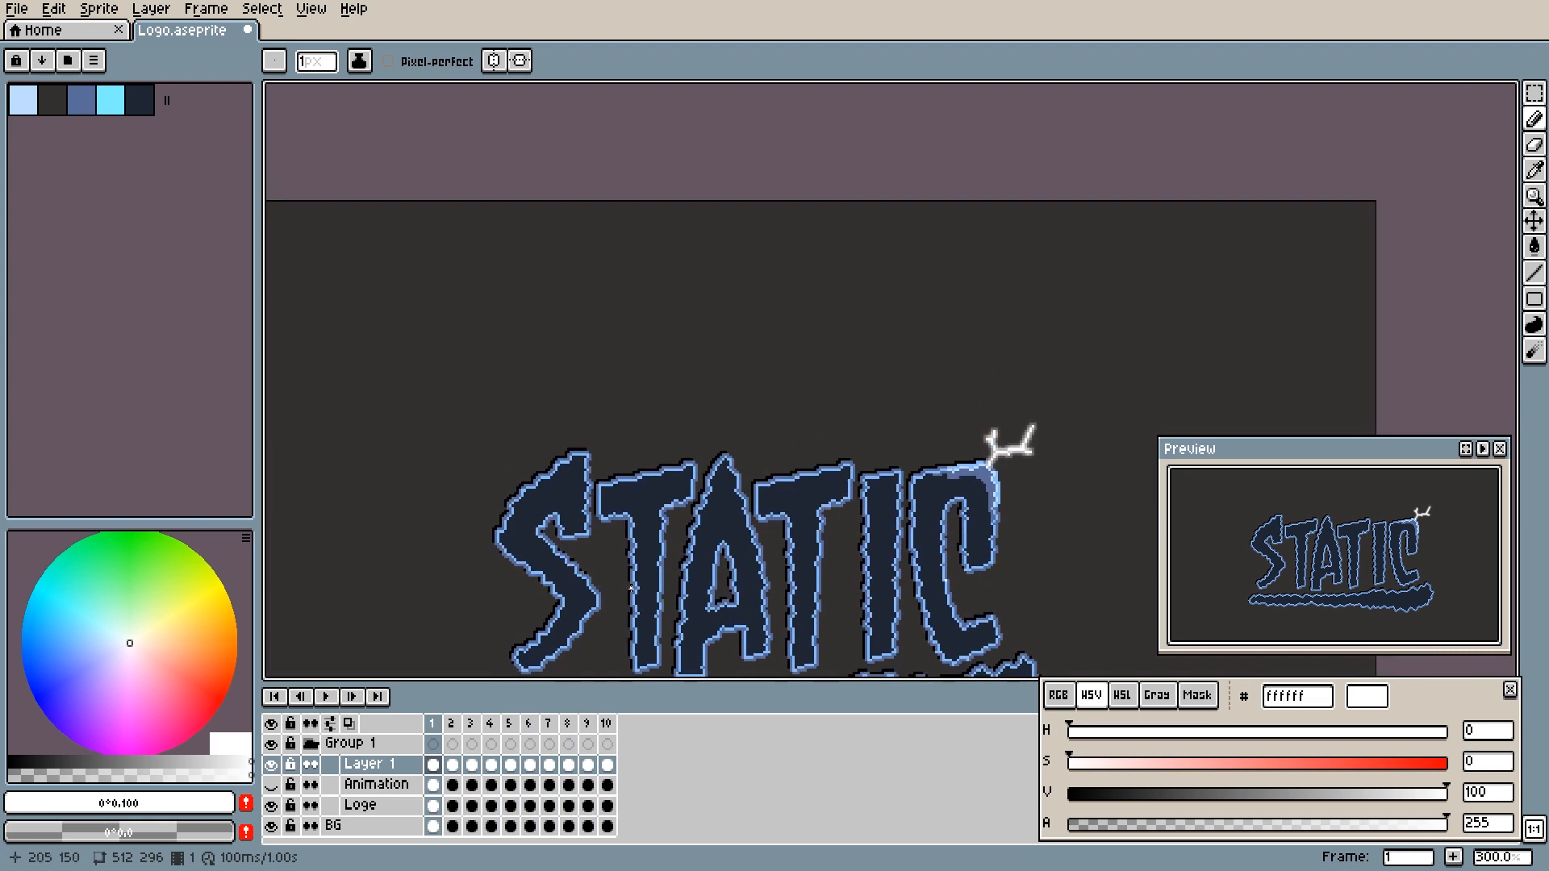
left_click_drag(632, 588, 645, 425)
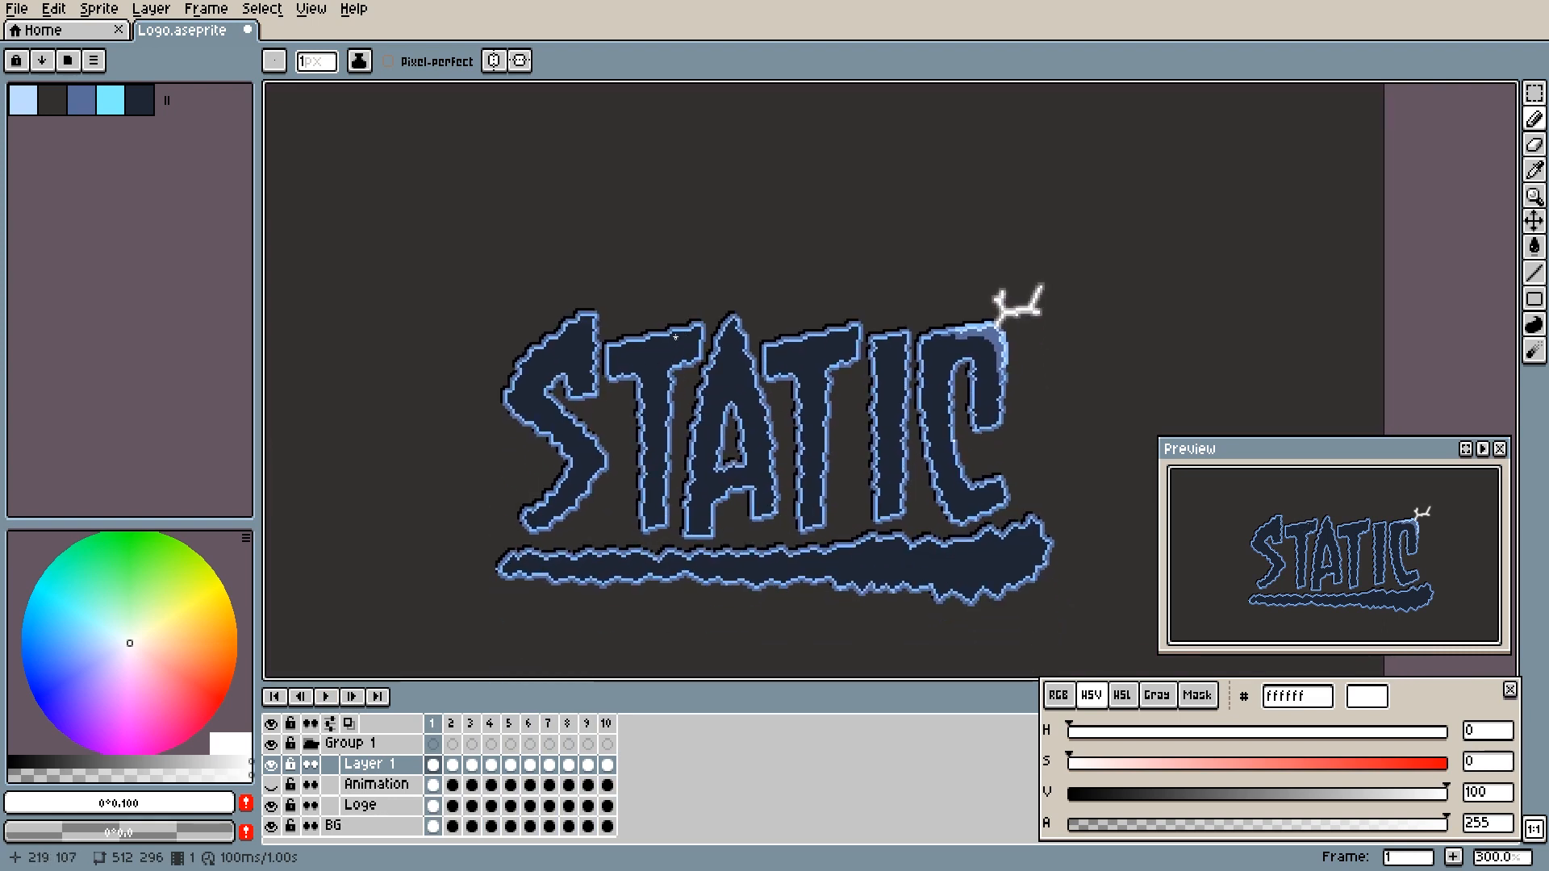
scroll(899, 382, "up", 2)
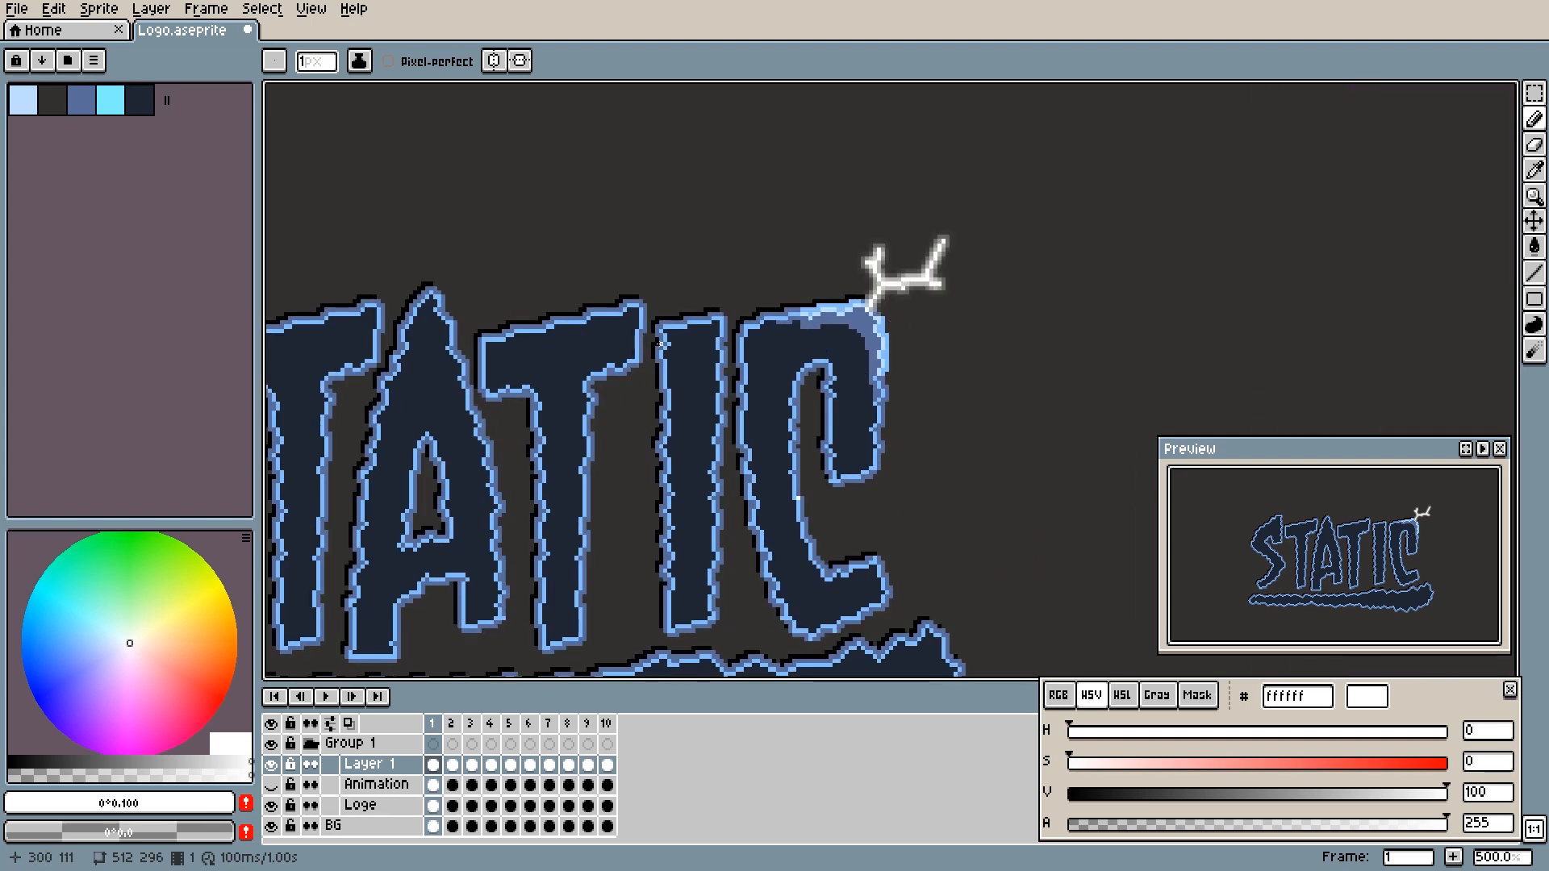
scroll(660, 344, "left", 5)
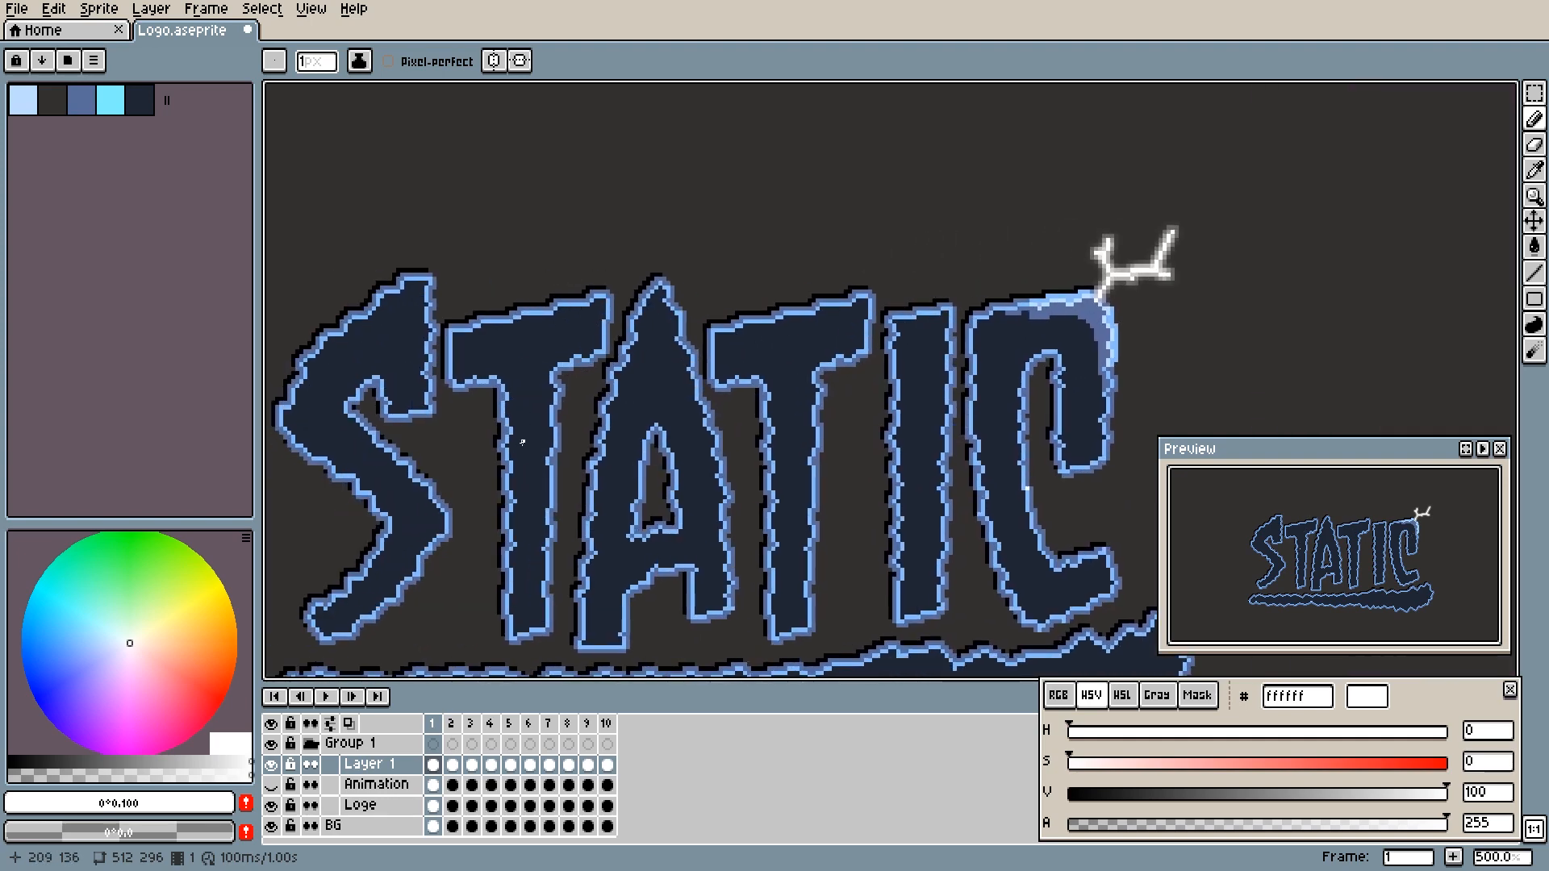
scroll(535, 467, "down", 2)
scroll(634, 498, "down", 3)
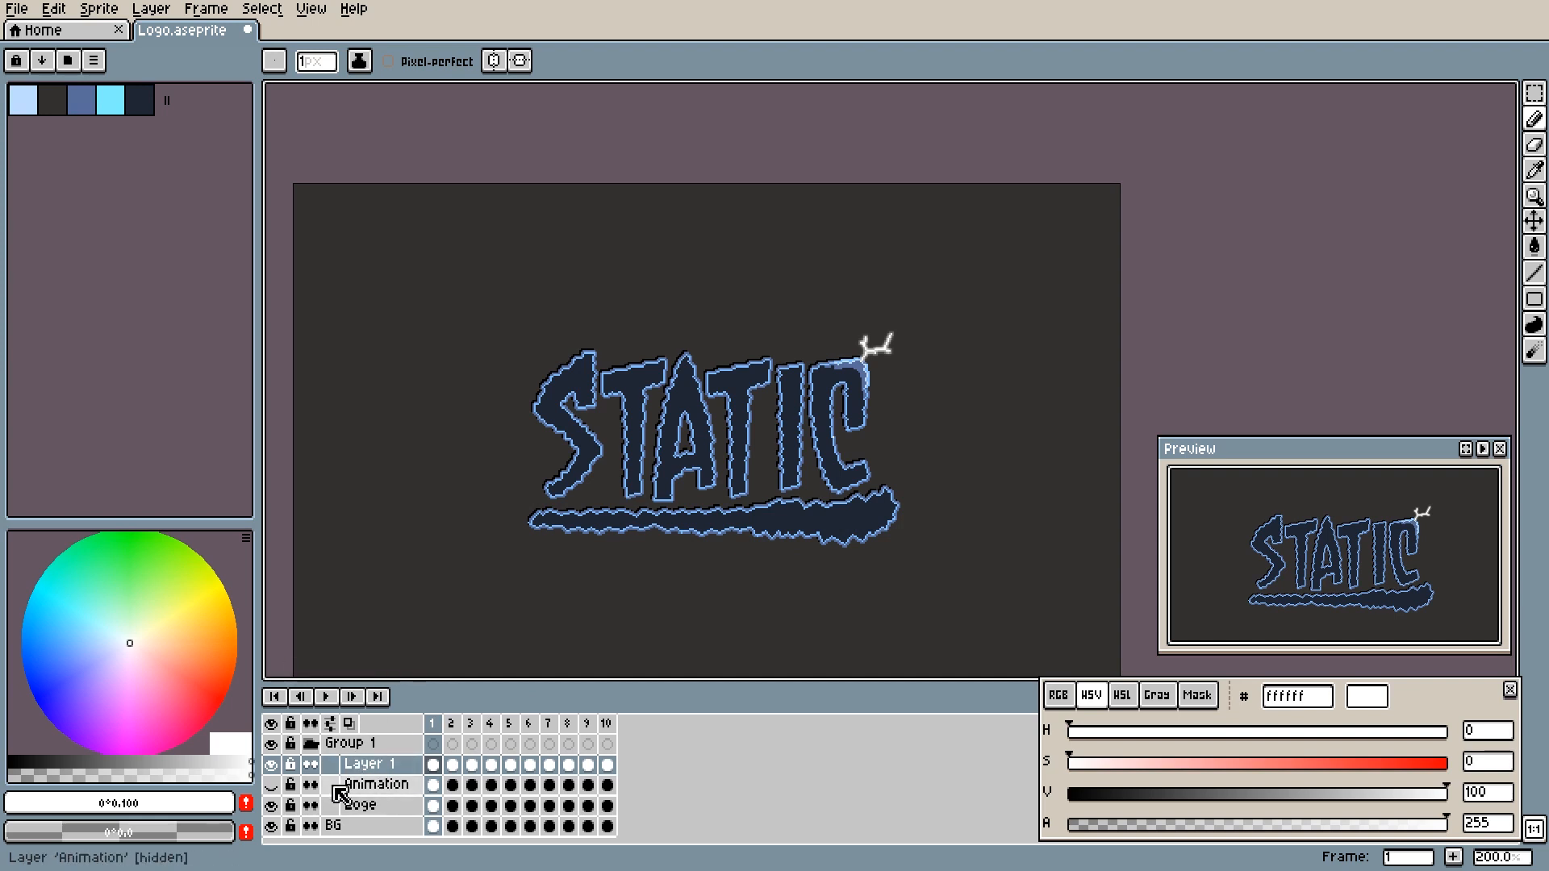
- Toggle the Animation layer's visibility on and off, and replay the animation with only Layer 1's lightning effects over the logo
left_click(273, 784)
left_click(274, 783)
left_click_drag(388, 620, 394, 524)
left_click(326, 697)
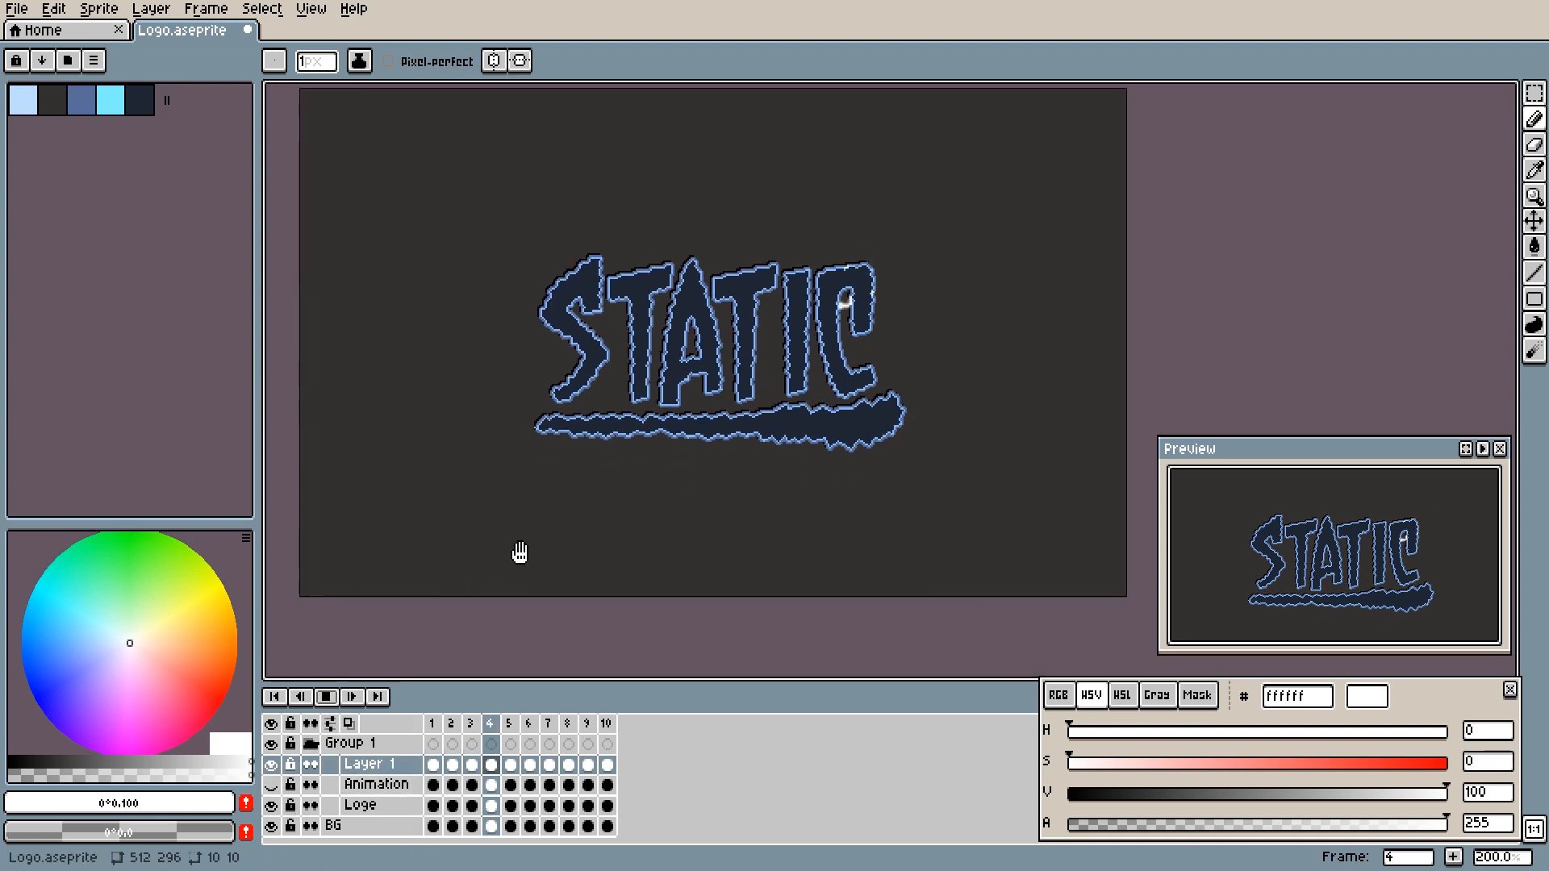
left_click_drag(519, 546, 505, 588)
- Hide Layer 1 and show the Animation layer to watch its lightning effects on the whole logo during playback
left_click(273, 766)
left_click(274, 783)
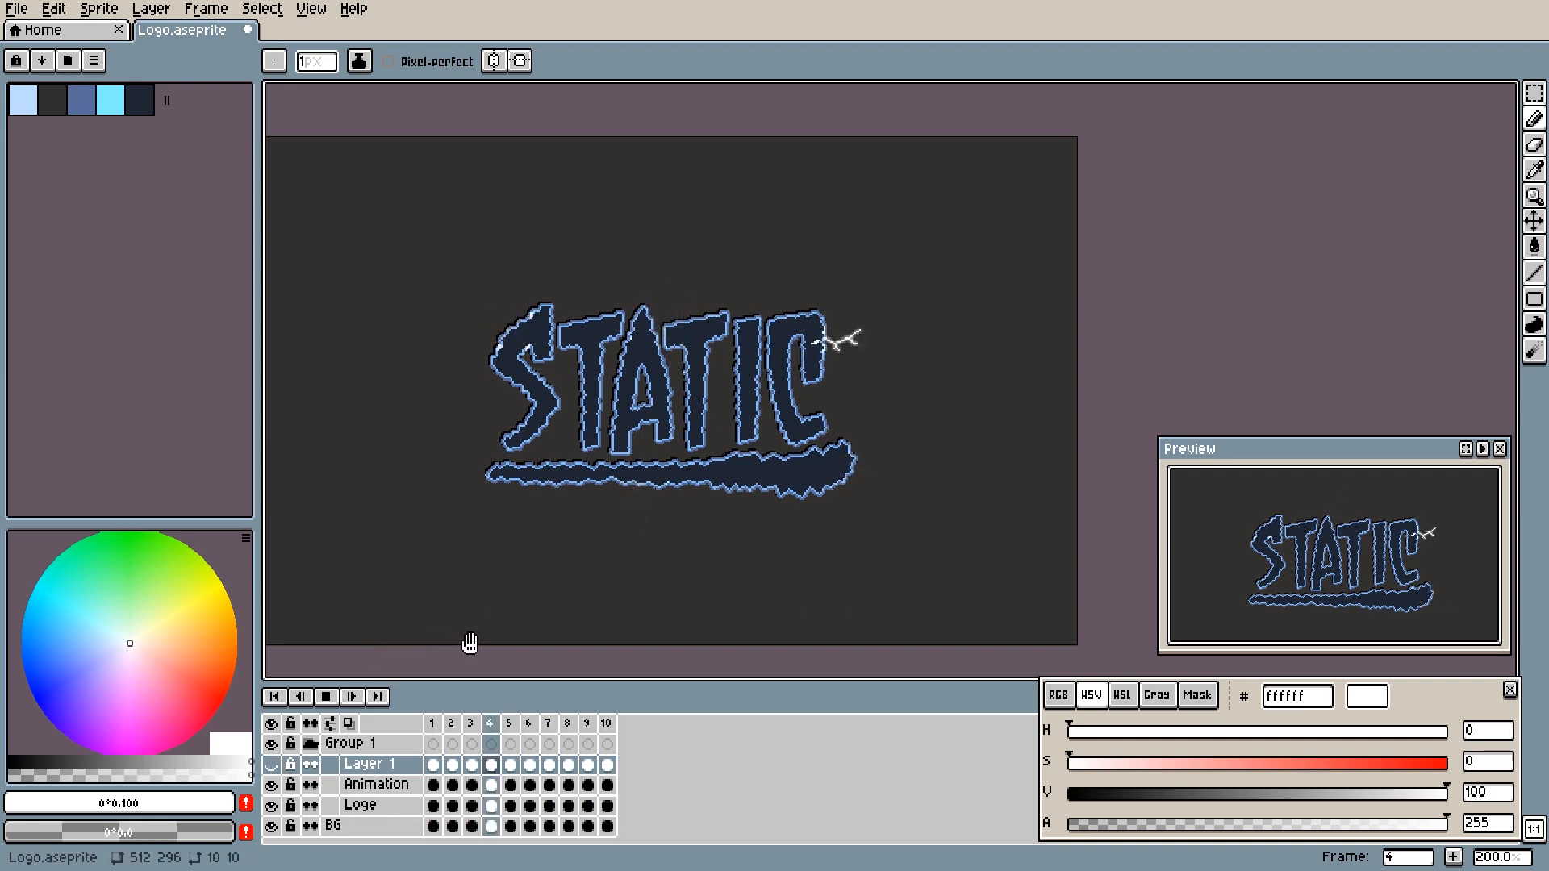
scroll(467, 640, "down", 1)
left_click_drag(501, 629, 571, 543)
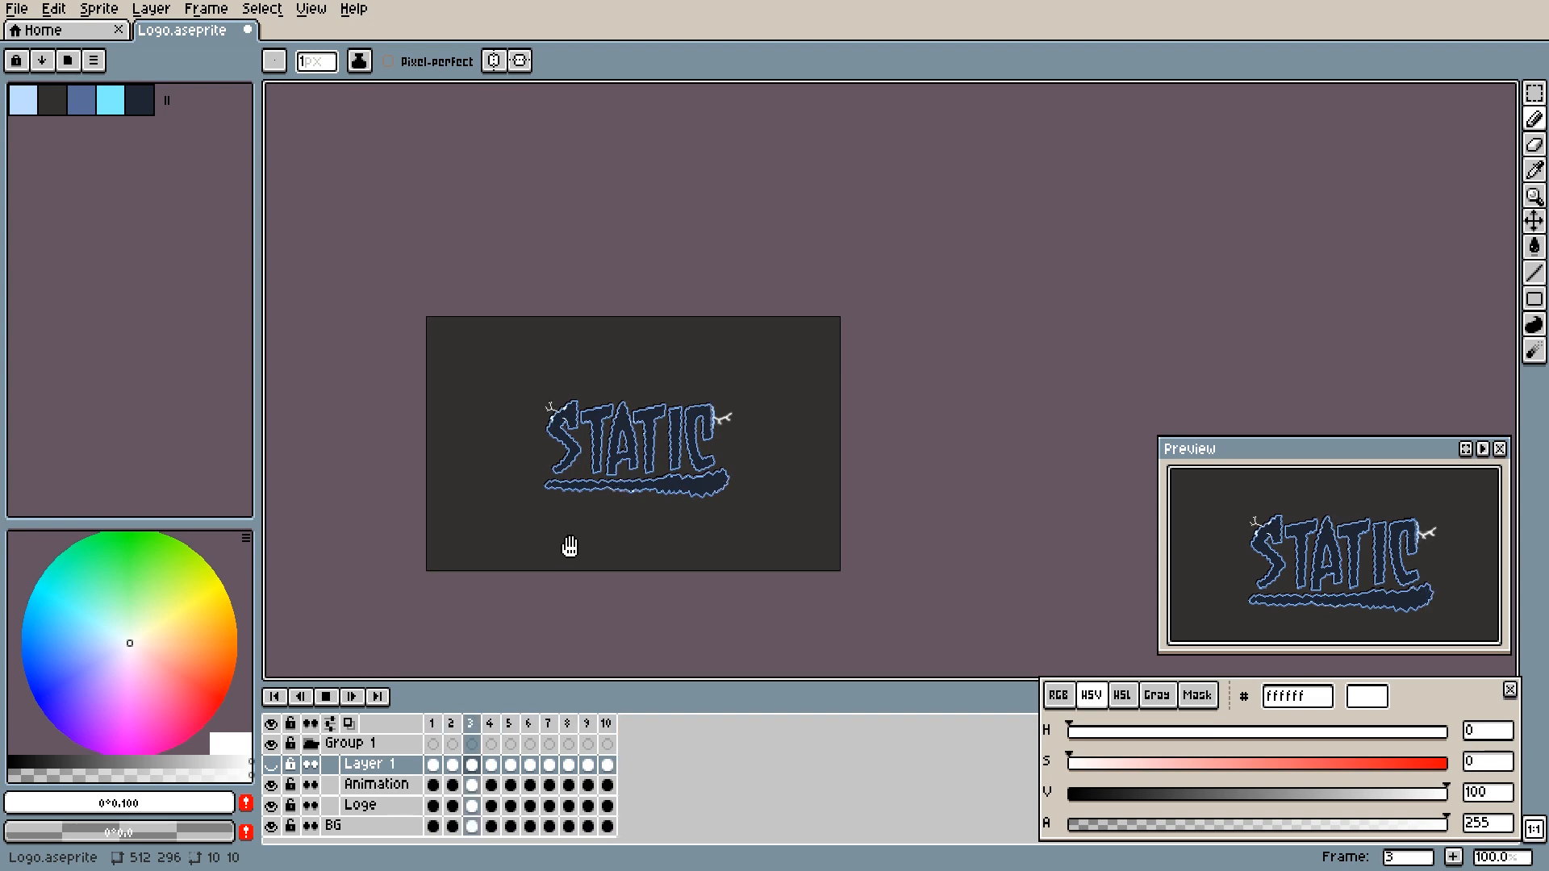